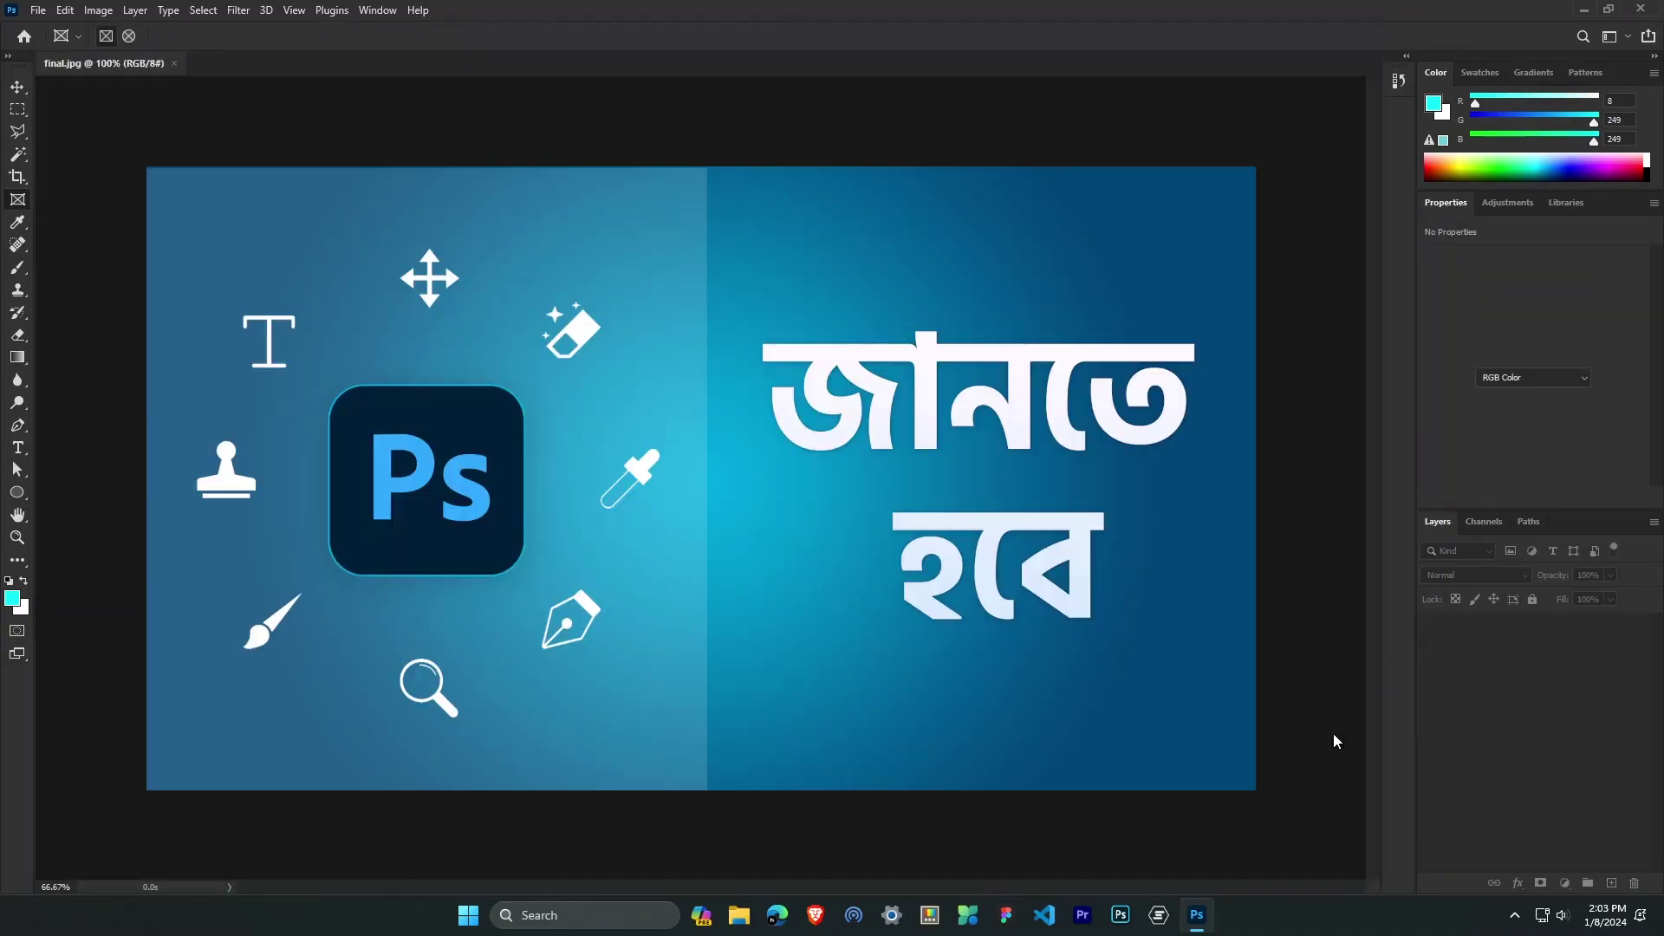
Open a new window for final.jpg and switch back and forth between the two windows of the document.
{"action": "left_click", "coordinate": [386, 12]}
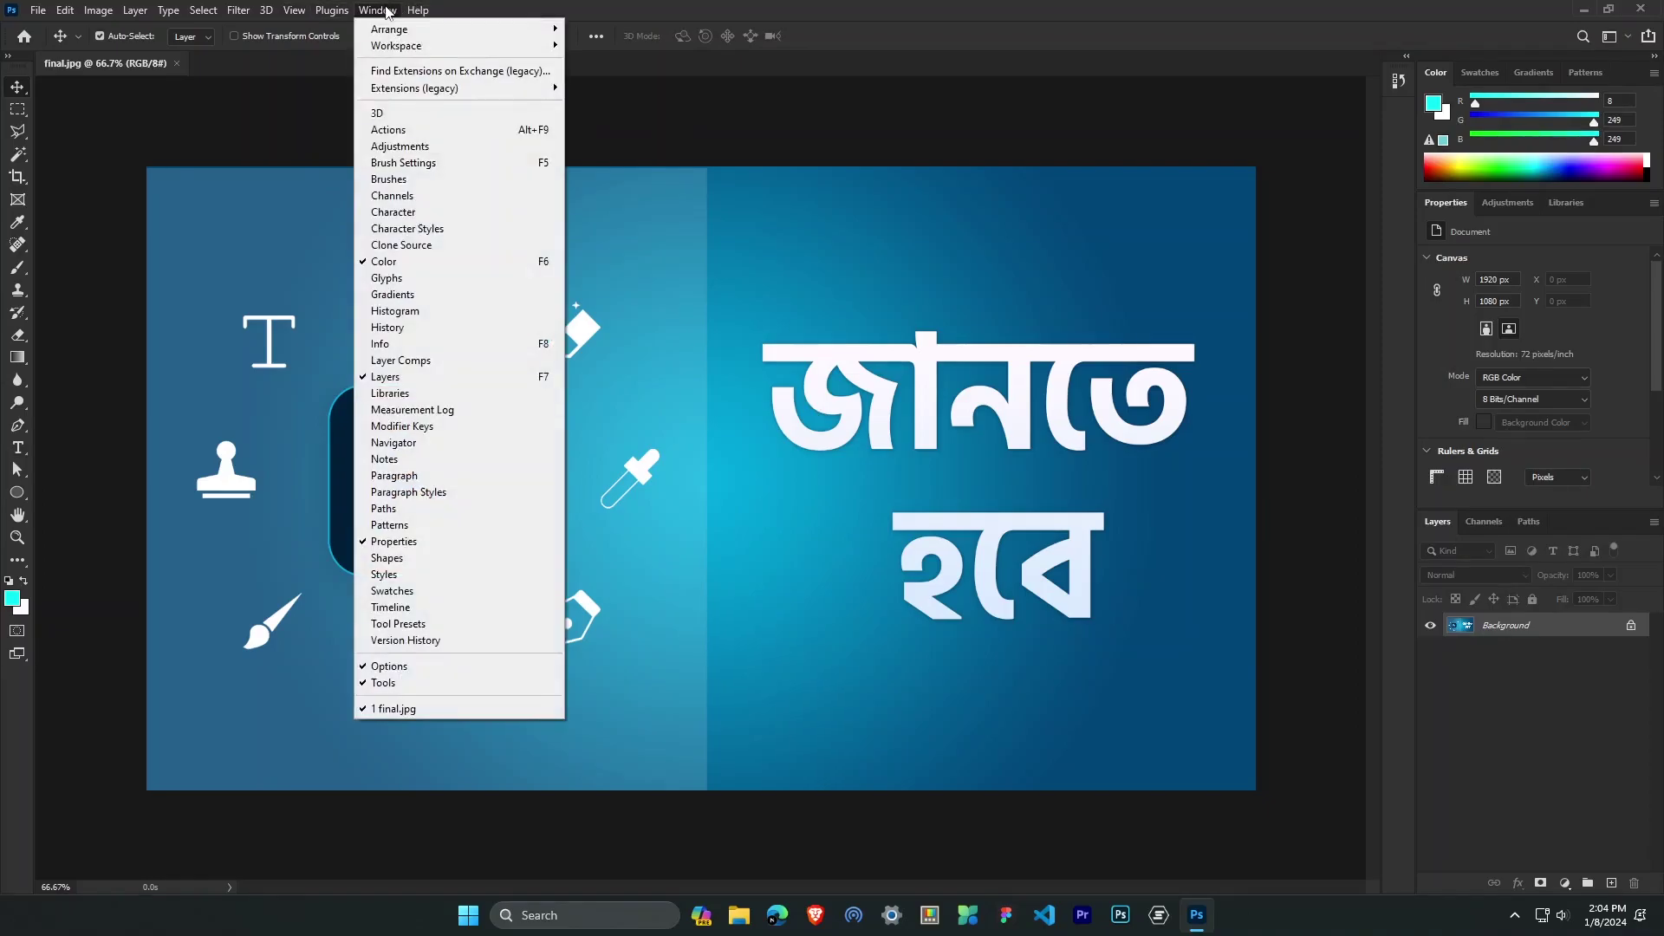
{"action": "mouse_move", "coordinate": [398, 33]}
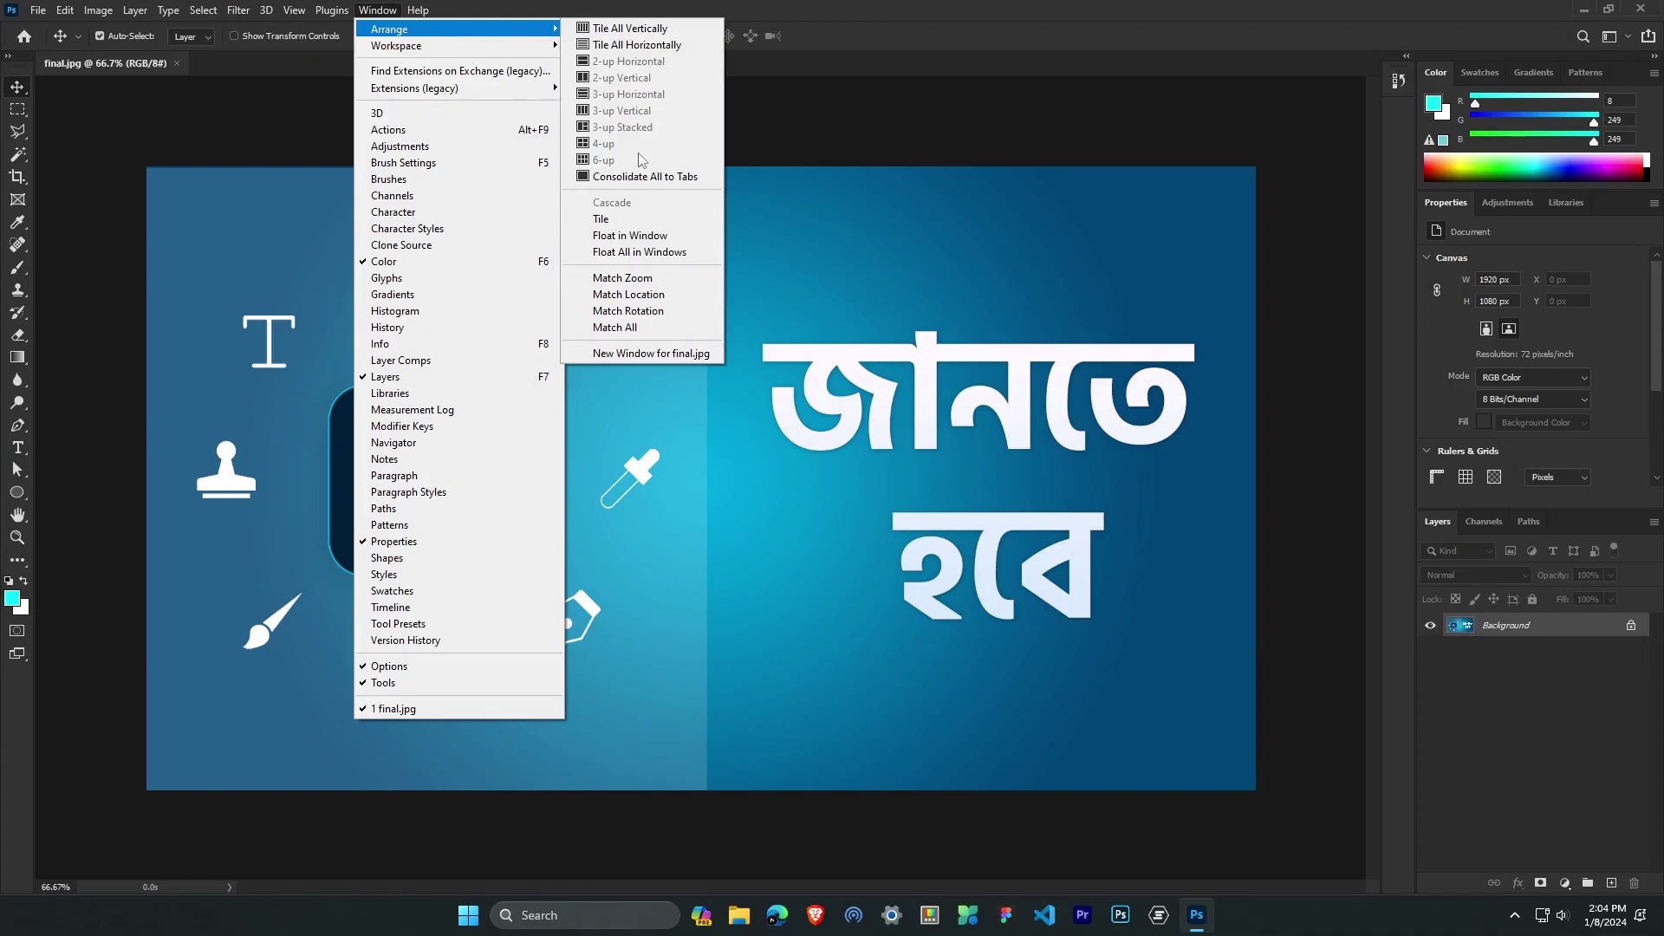
{"action": "left_click", "coordinate": [676, 353]}
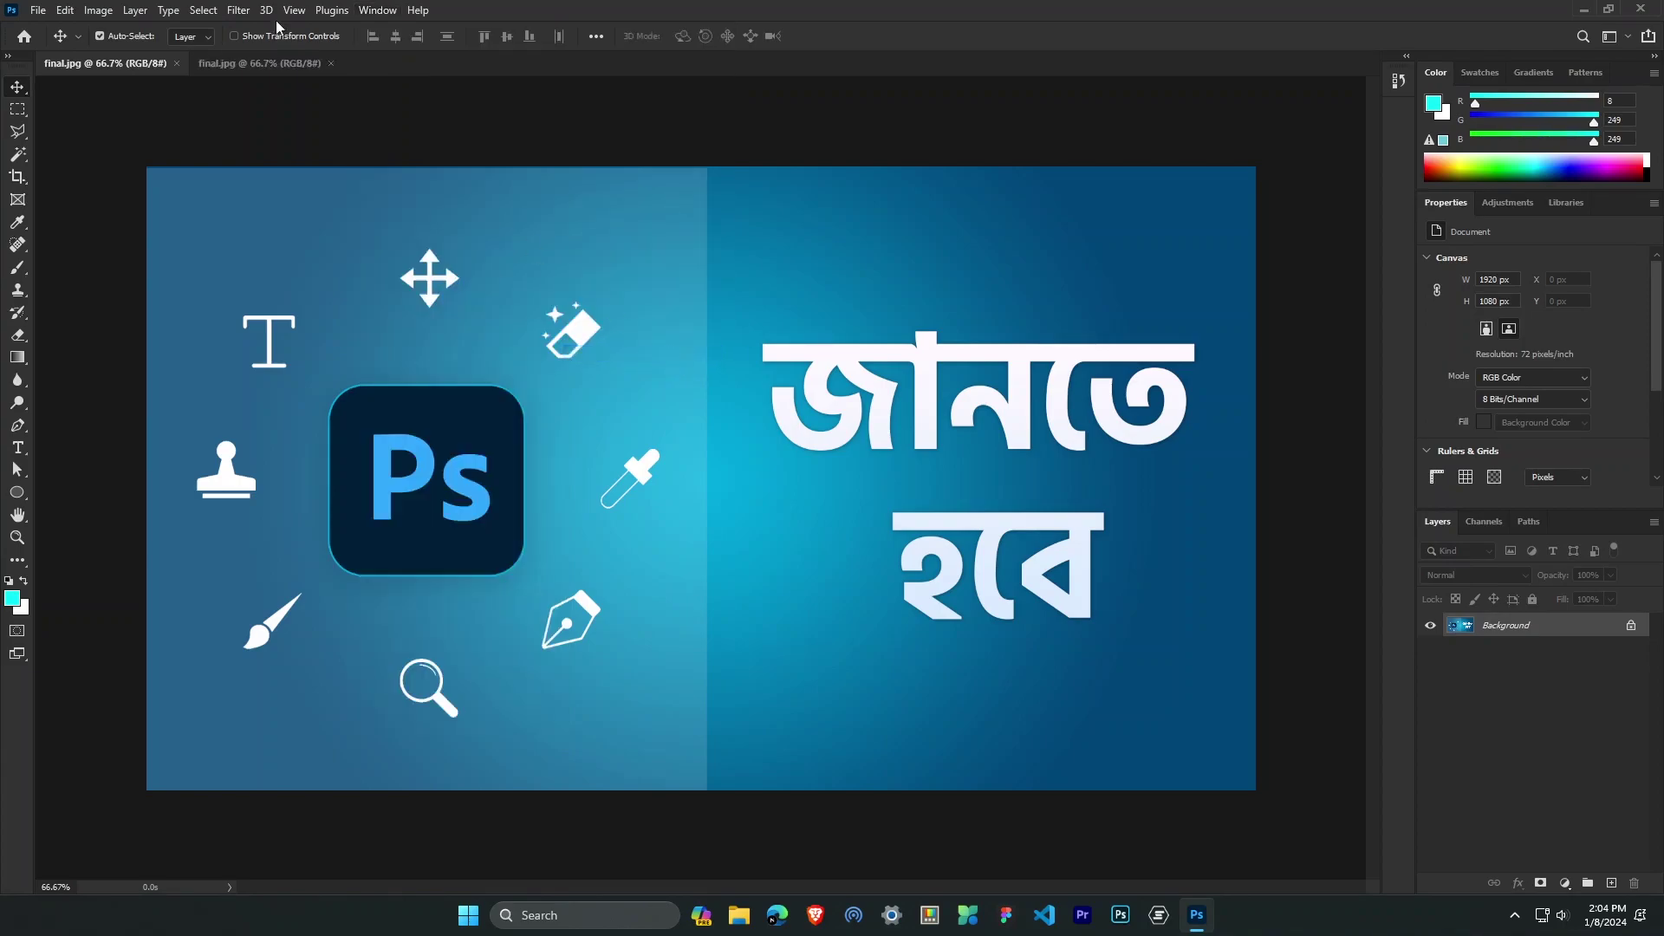
{"action": "left_click", "coordinate": [233, 65]}
{"action": "left_click", "coordinate": [140, 64]}
{"action": "left_click", "coordinate": [223, 70]}
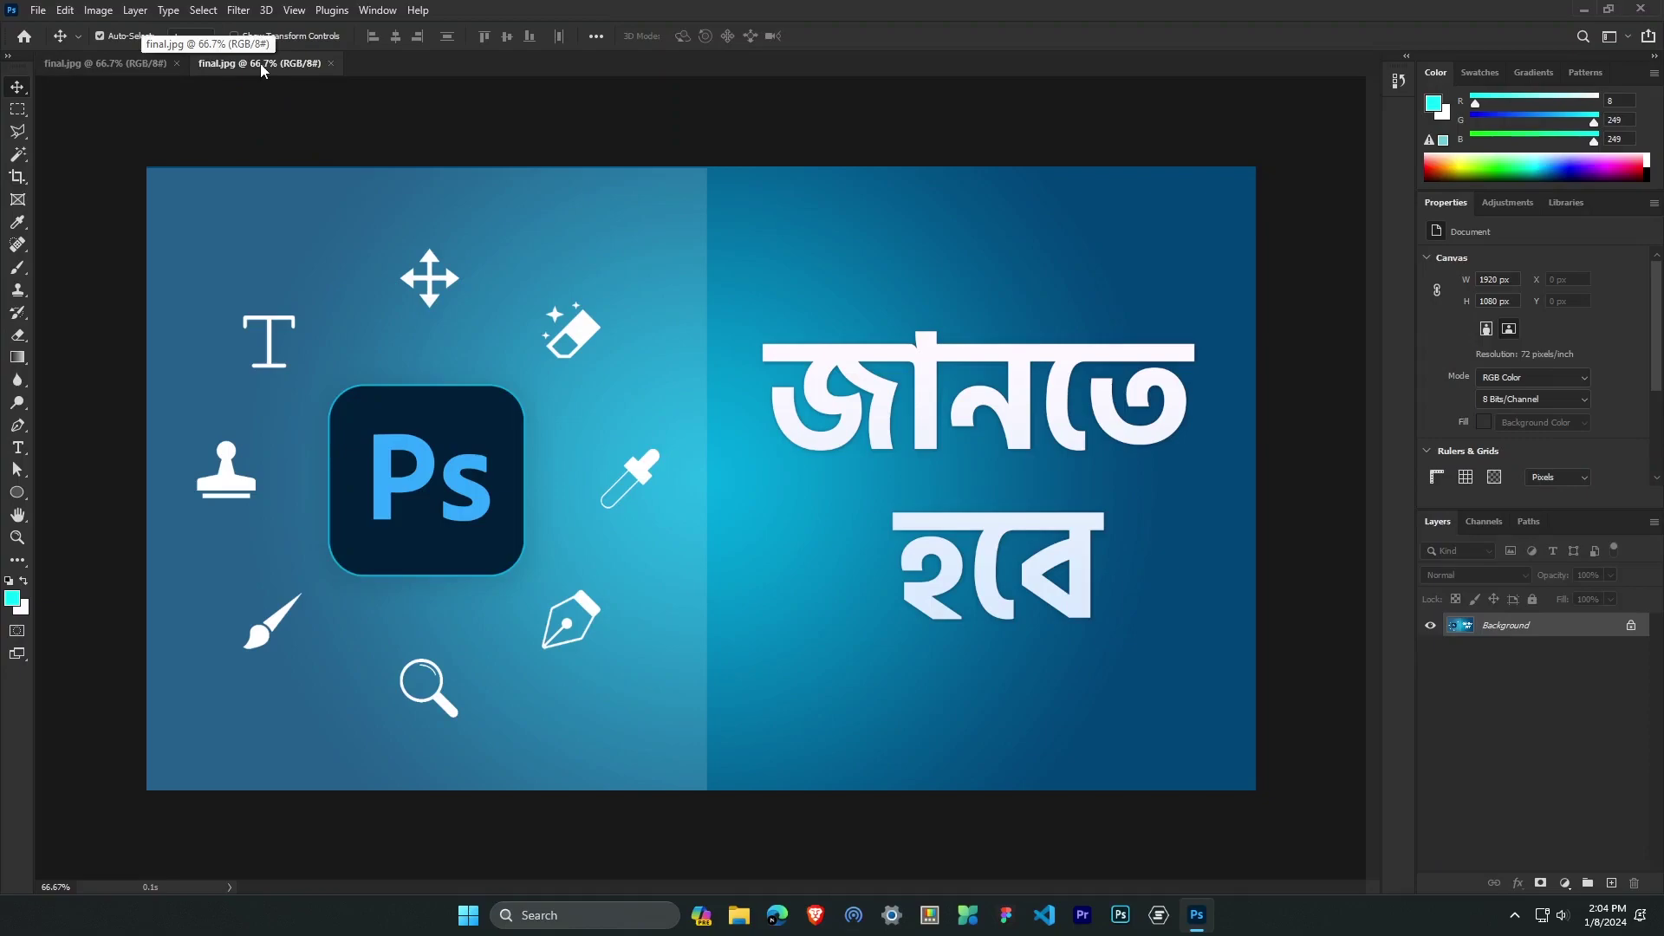
{"action": "left_click", "coordinate": [122, 64]}
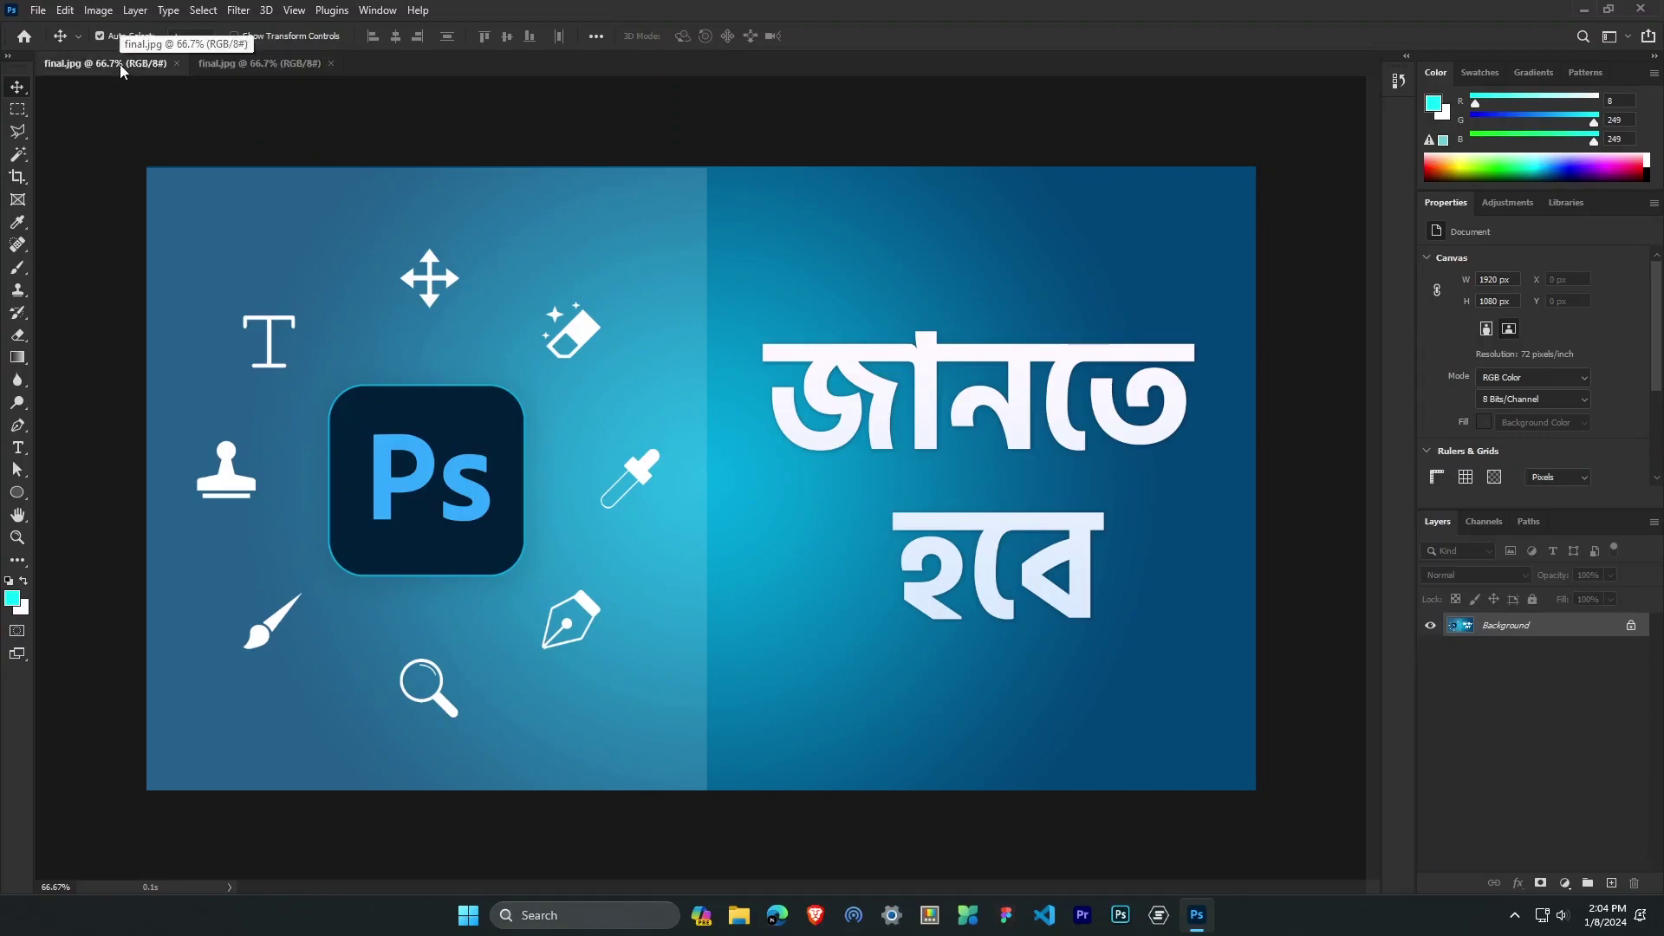
{"action": "left_click", "coordinate": [300, 64]}
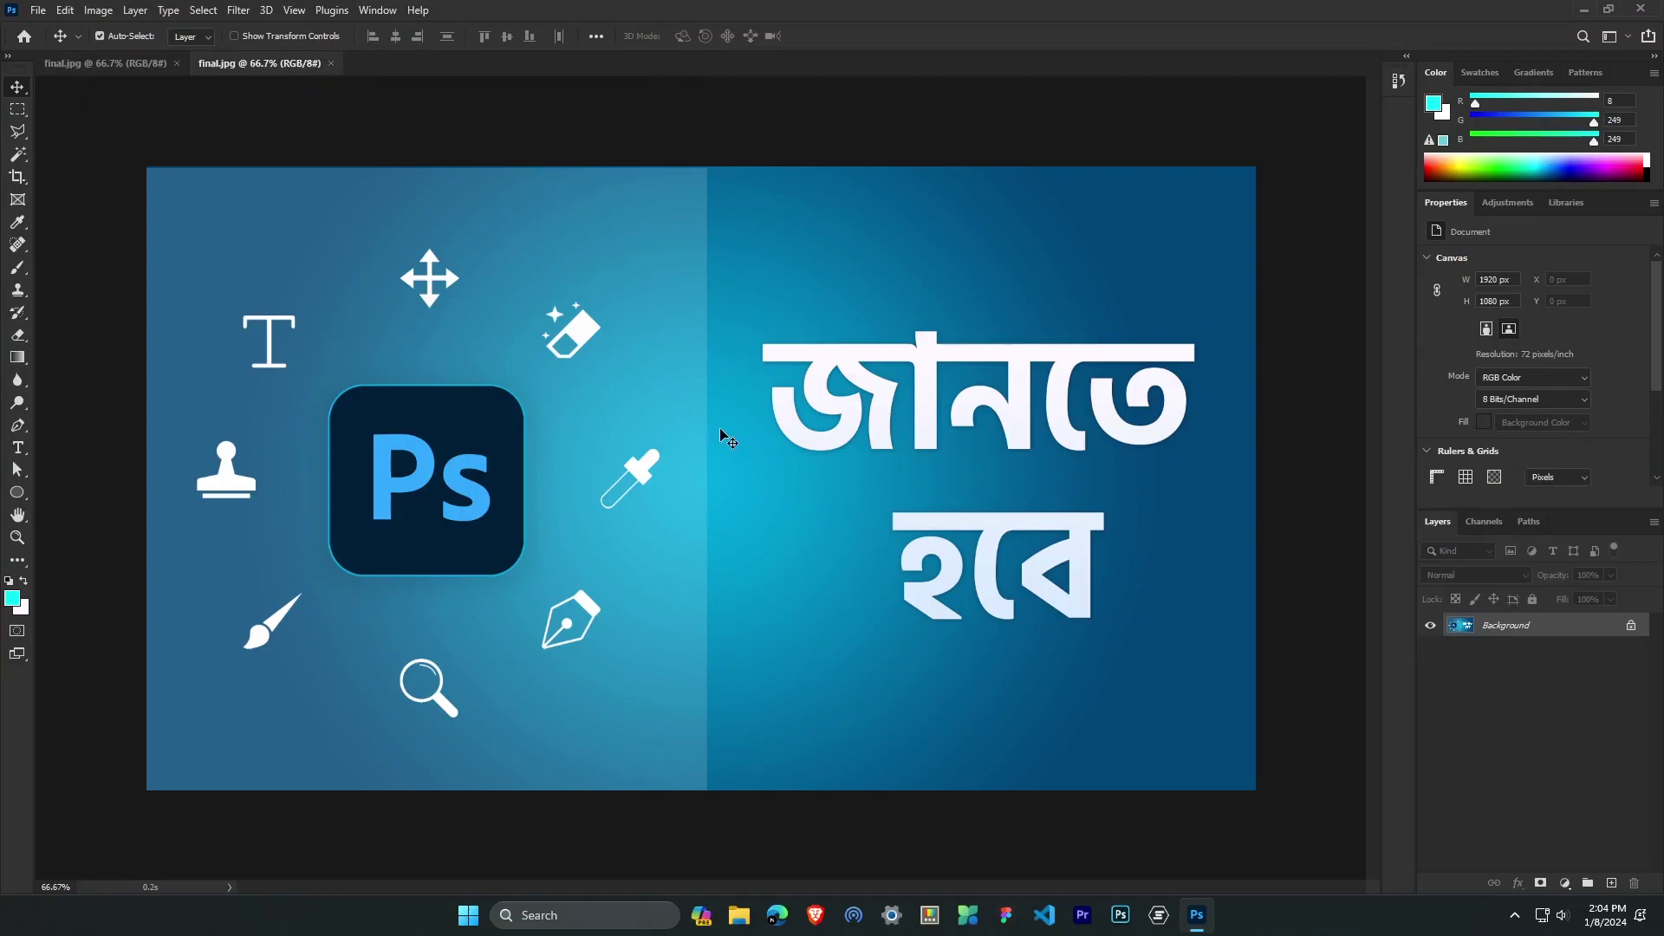
Cover part of the eyedropper icon with the Clone Stamp in the second window, check the first window, and undo the stroke.
{"action": "left_click", "coordinate": [17, 290]}
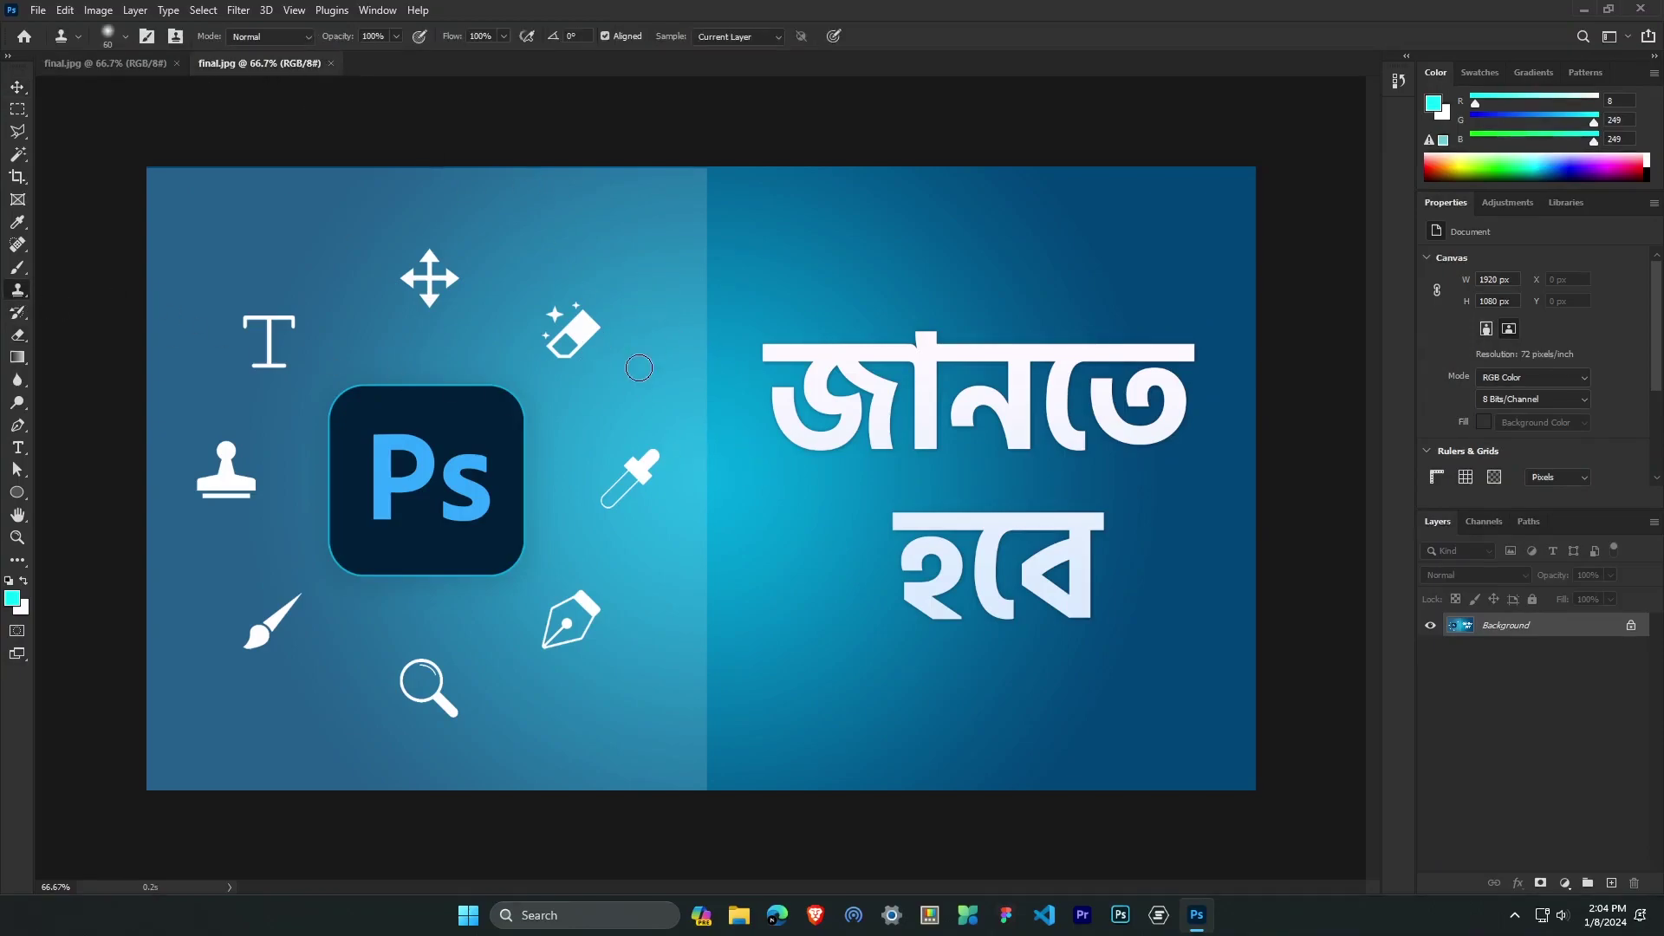
{"action": "left_click_drag", "start_coordinate": [657, 463], "coordinate": [616, 488]}
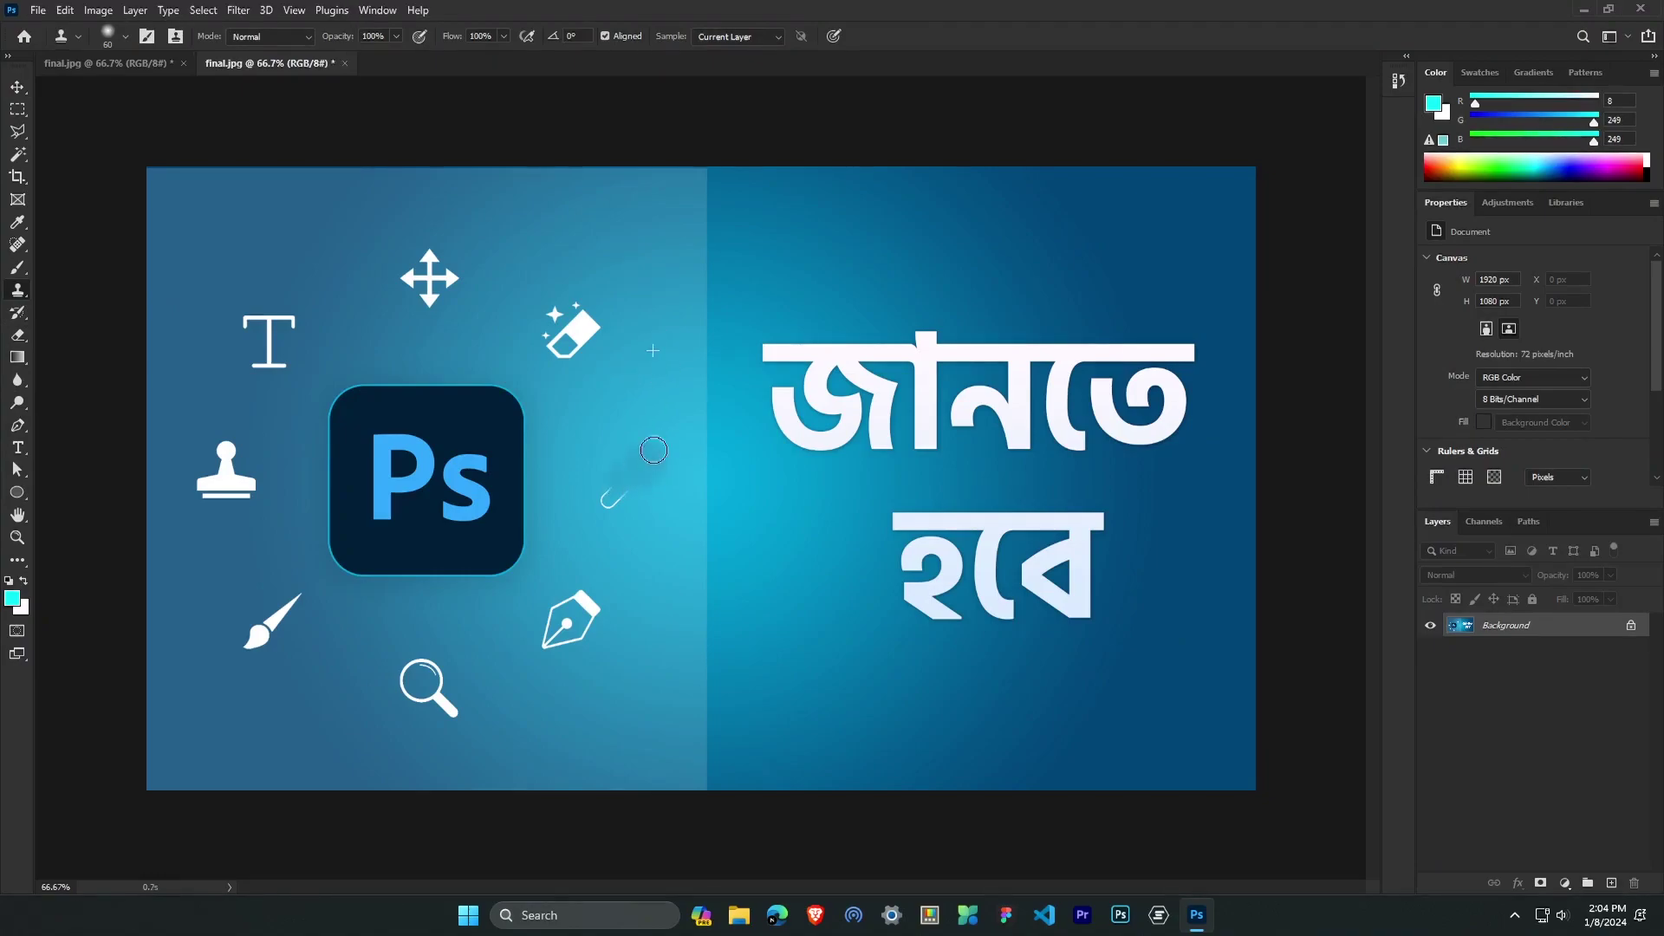
{"action": "left_click", "coordinate": [143, 65]}
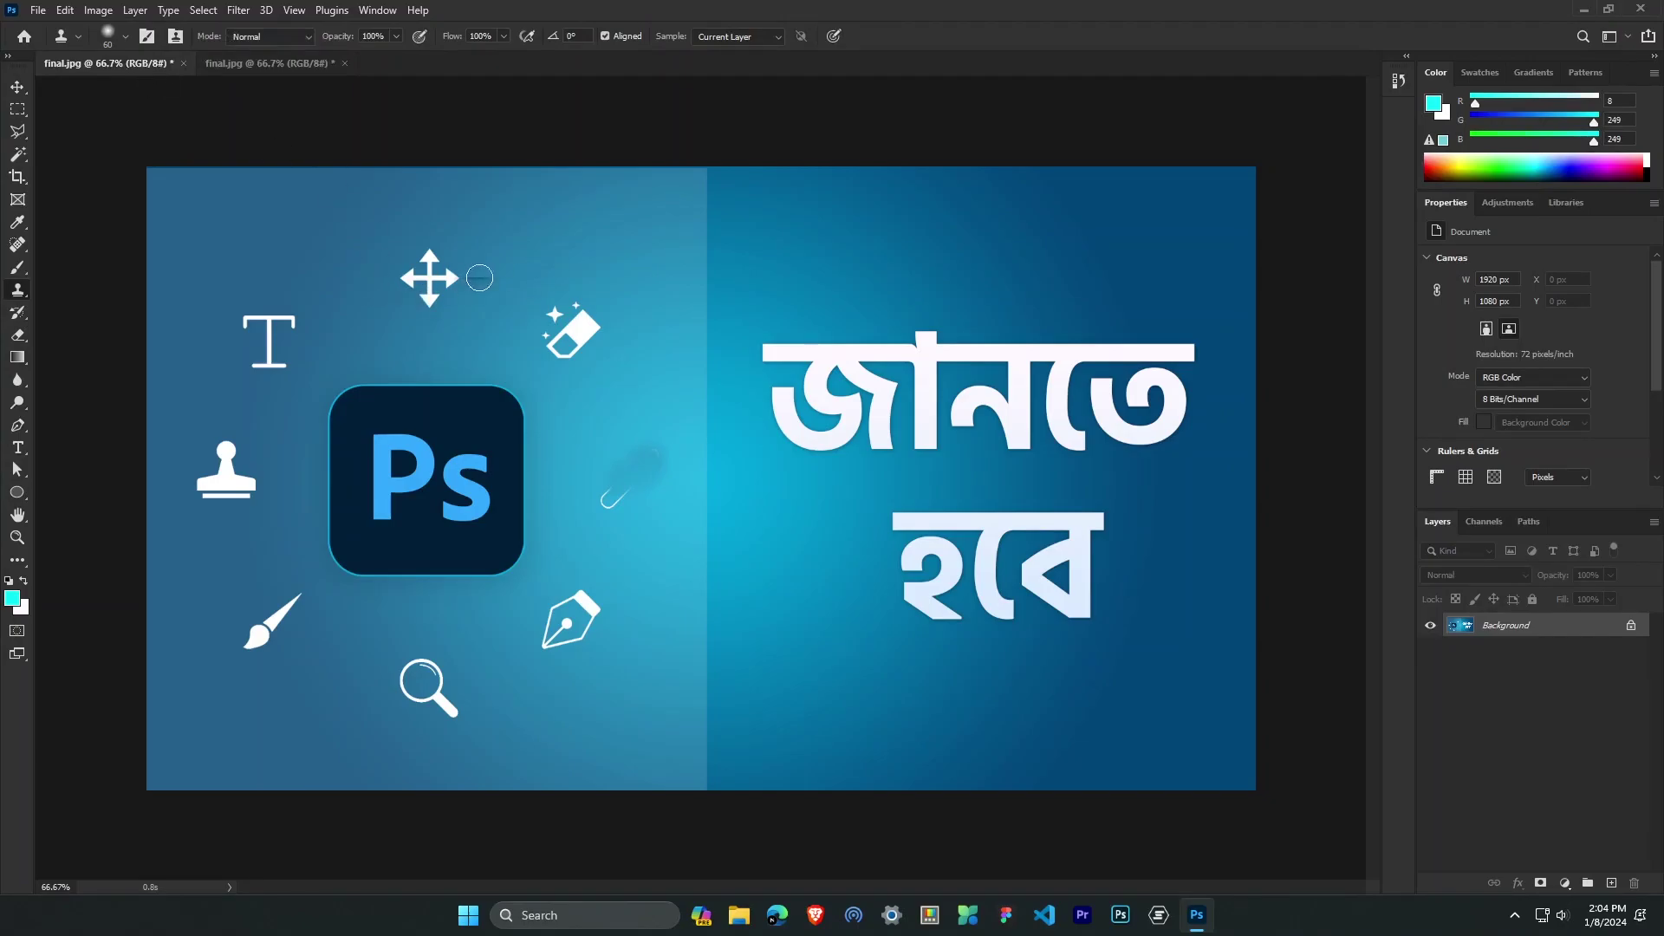
{"action": "key", "text": "ctrl+z"}
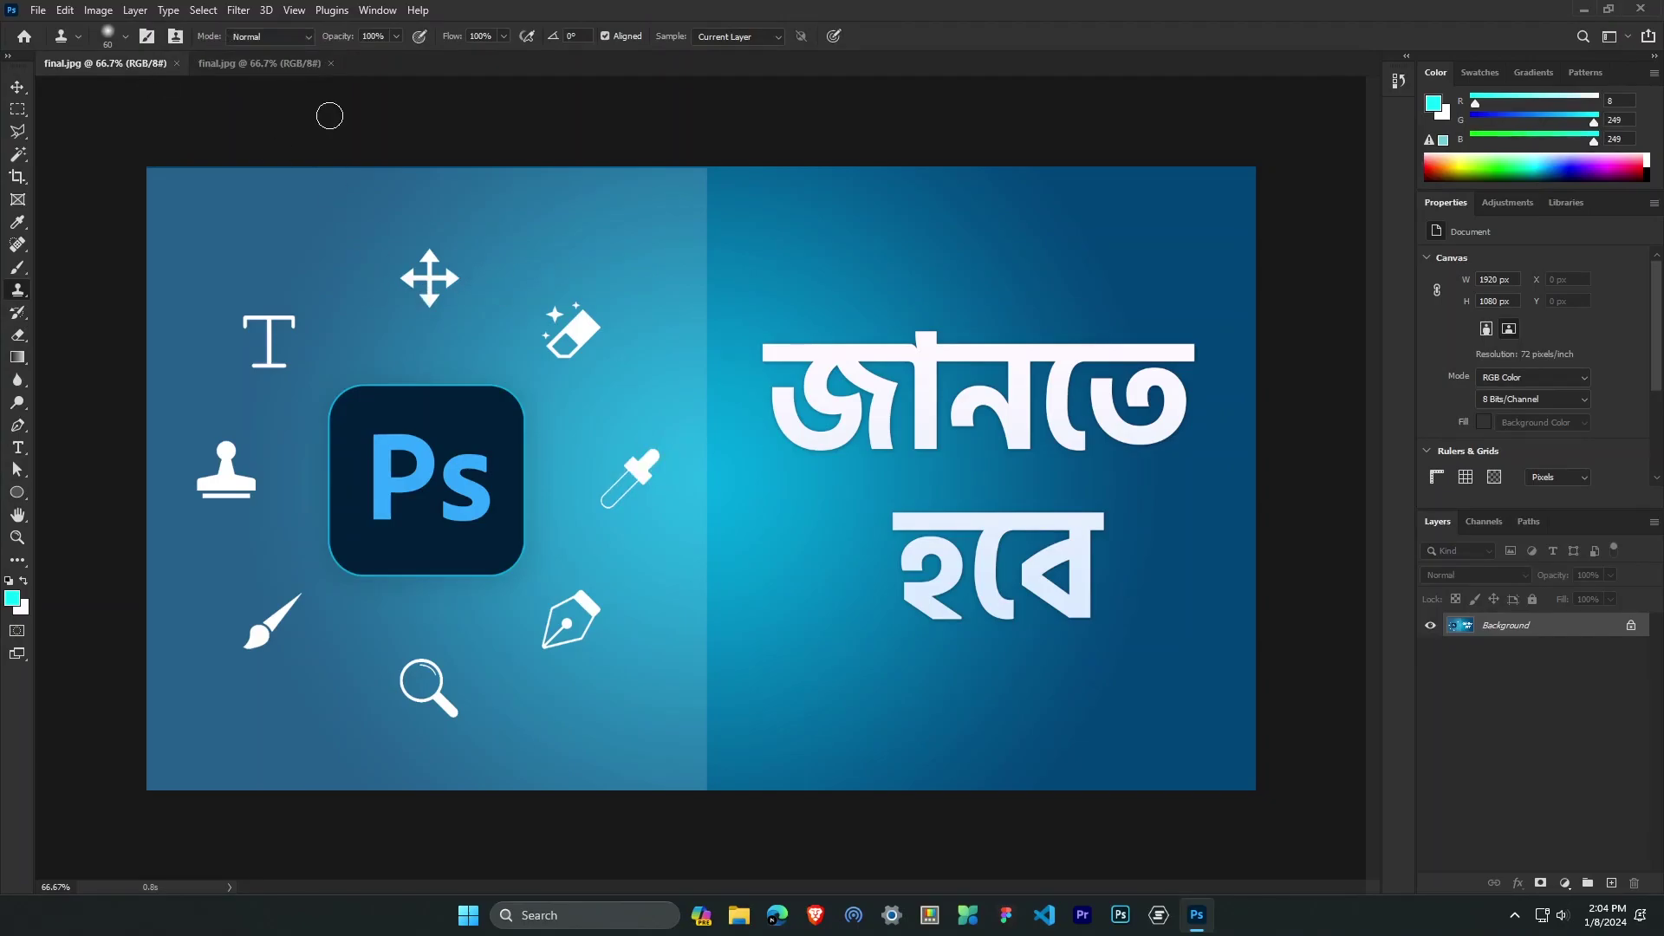
Arrange the two final.jpg windows side by side with the 2-up Vertical layout.
{"action": "left_click", "coordinate": [377, 12]}
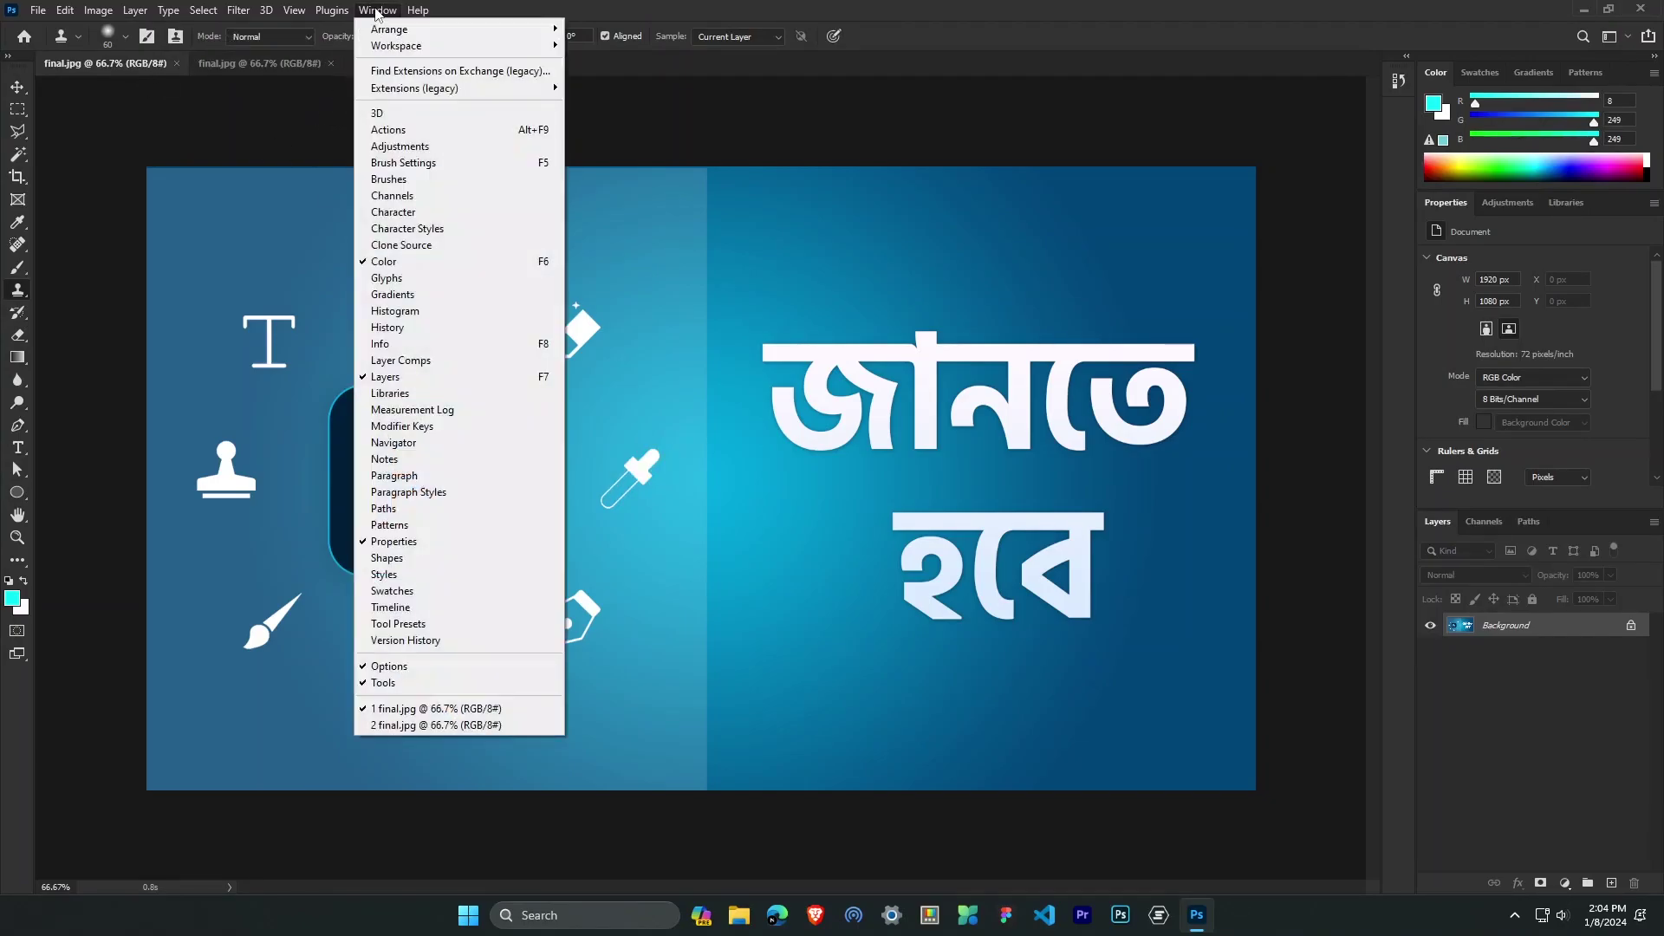
{"action": "mouse_move", "coordinate": [401, 33]}
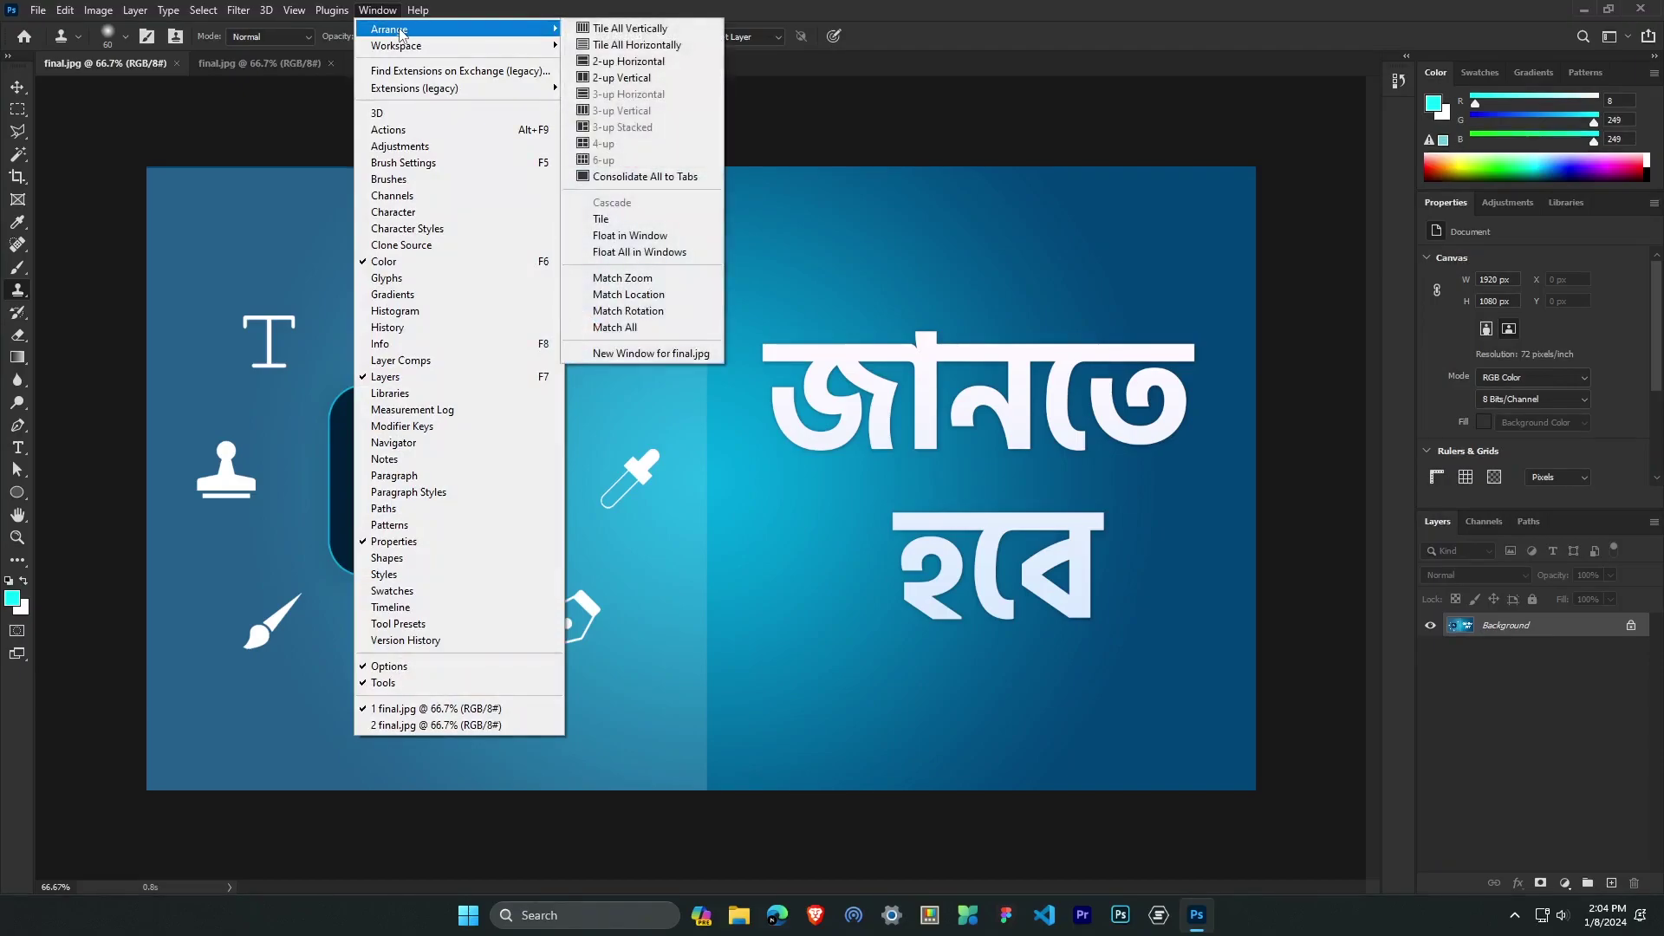
{"action": "left_click", "coordinate": [623, 80]}
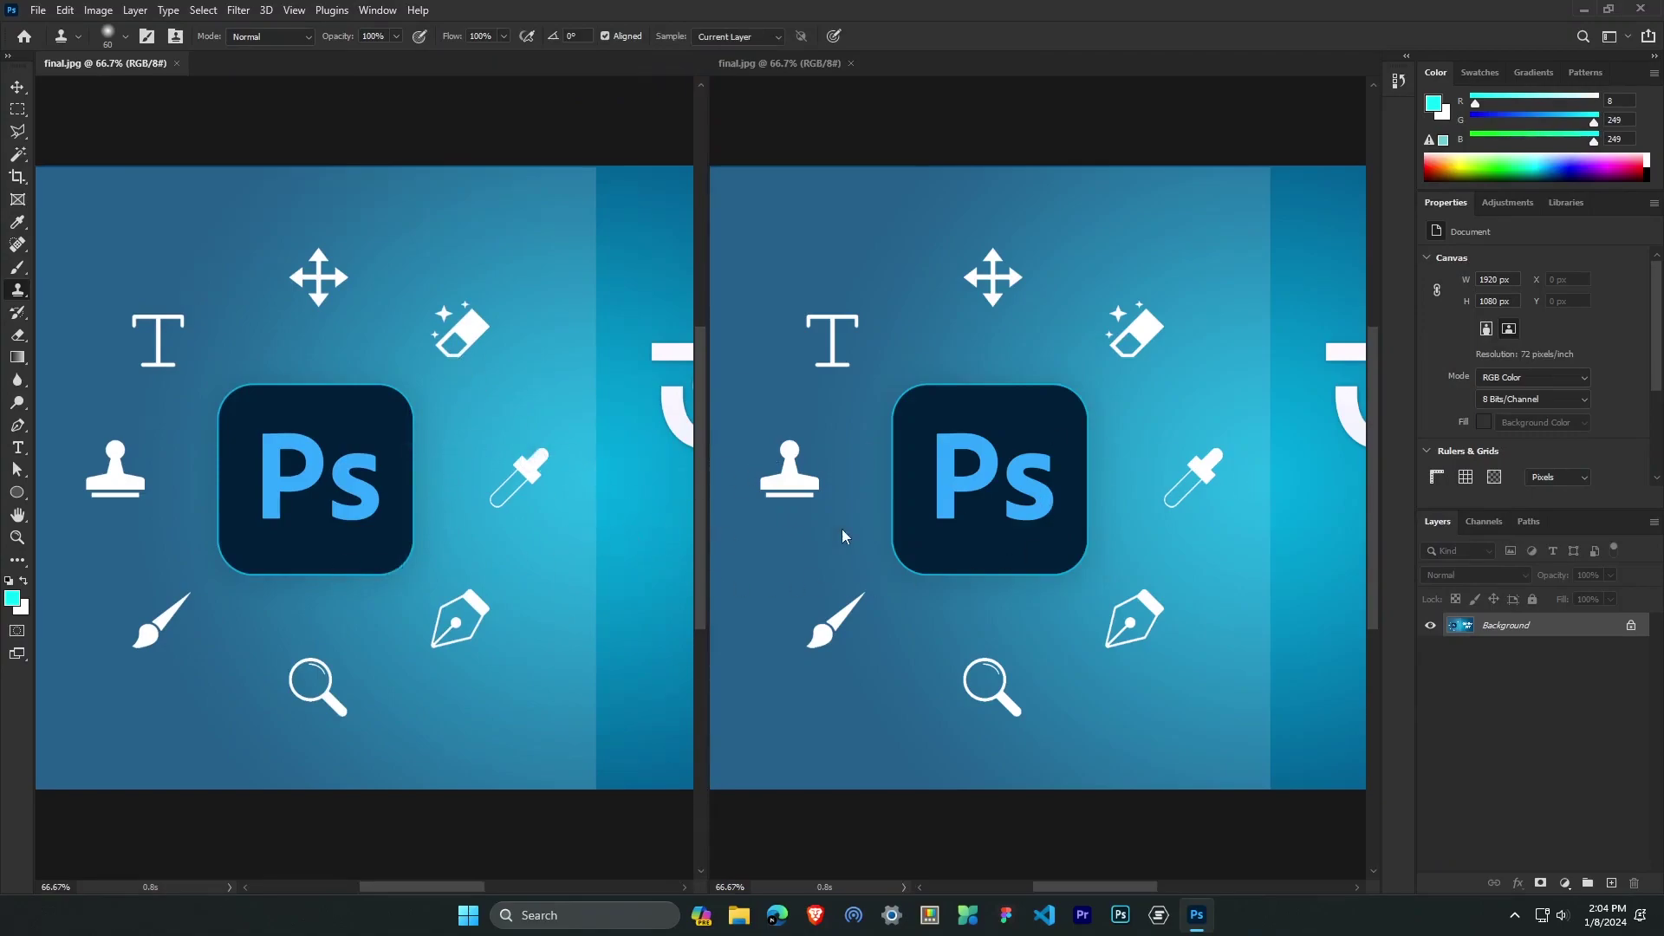
Zoom the second window to 200% and clone the surrounding blue background over the eyedropper icon.
{"action": "left_click", "coordinate": [968, 301]}
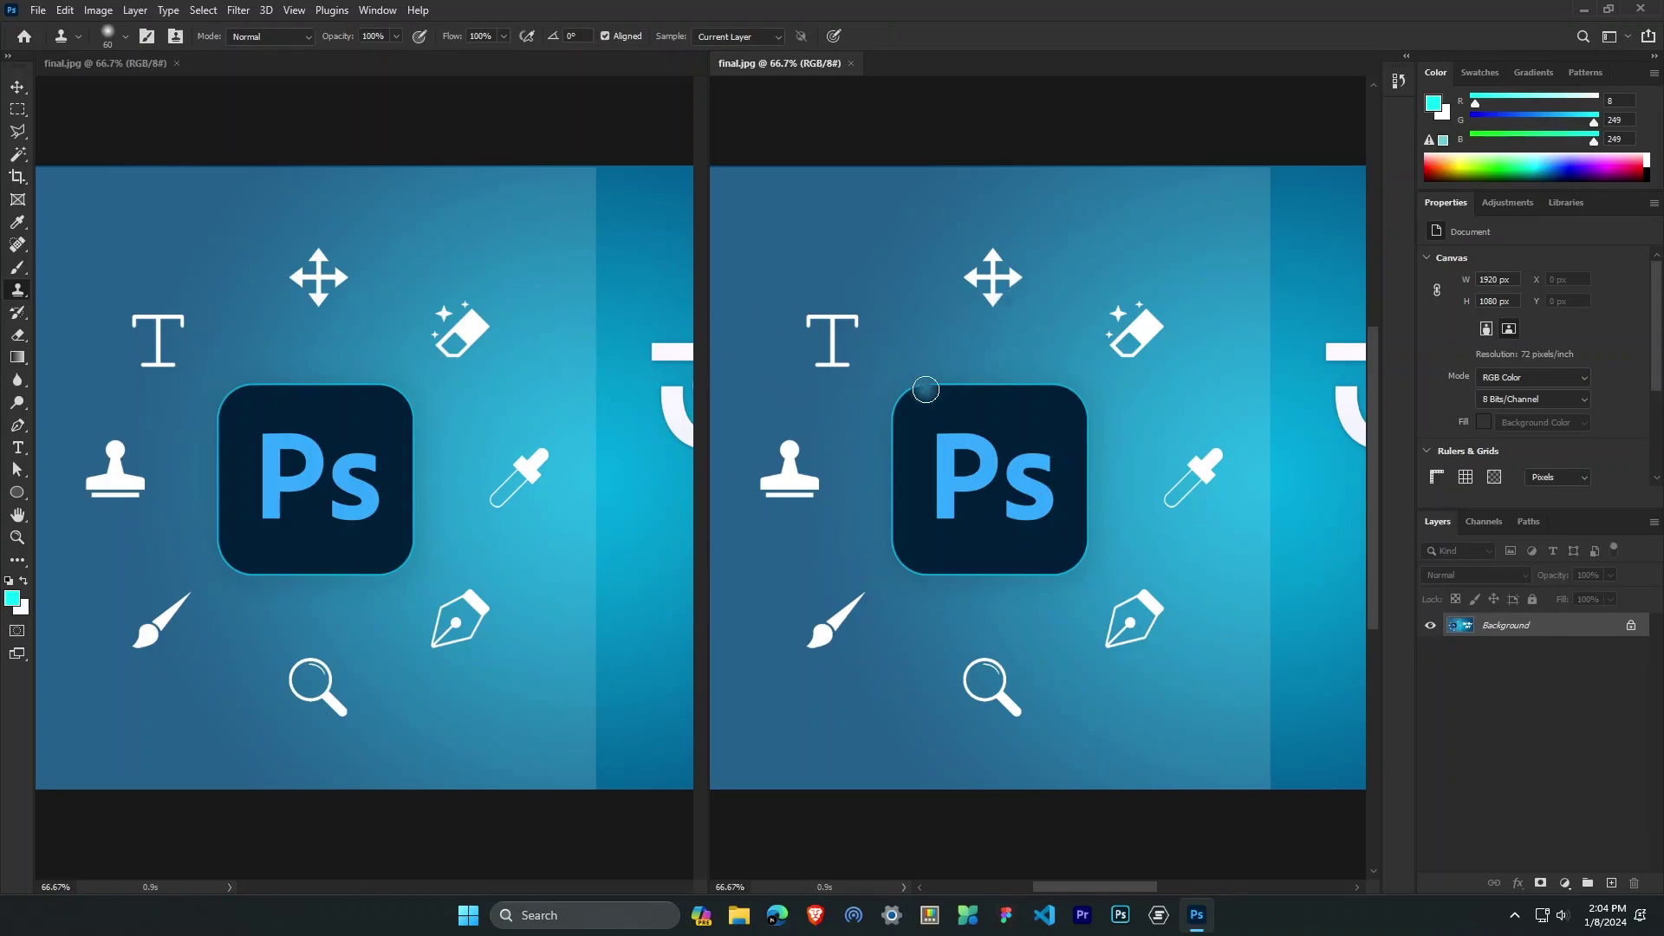
{"action": "key", "text": "ctrl+plus"}
{"action": "key", "text": "ctrl+plus"}
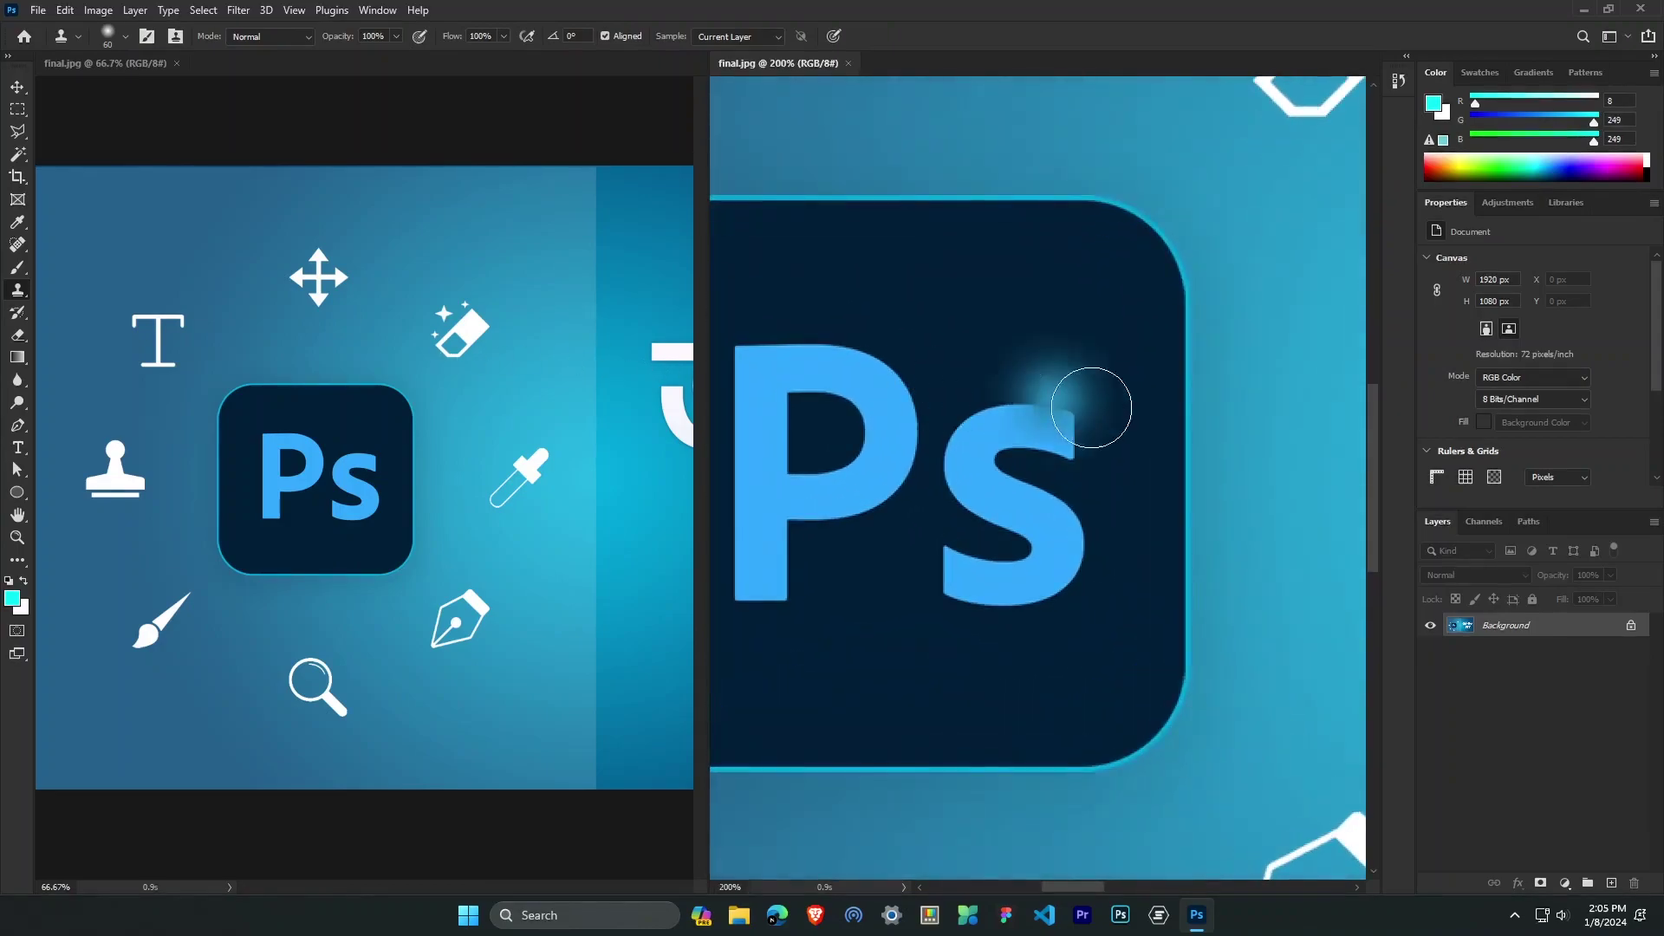
{"action": "left_click_drag", "start_coordinate": [1070, 398], "coordinate": [1023, 407]}
{"action": "scroll", "coordinate": [1023, 407], "scroll_direction": "right", "scroll_amount": 5}
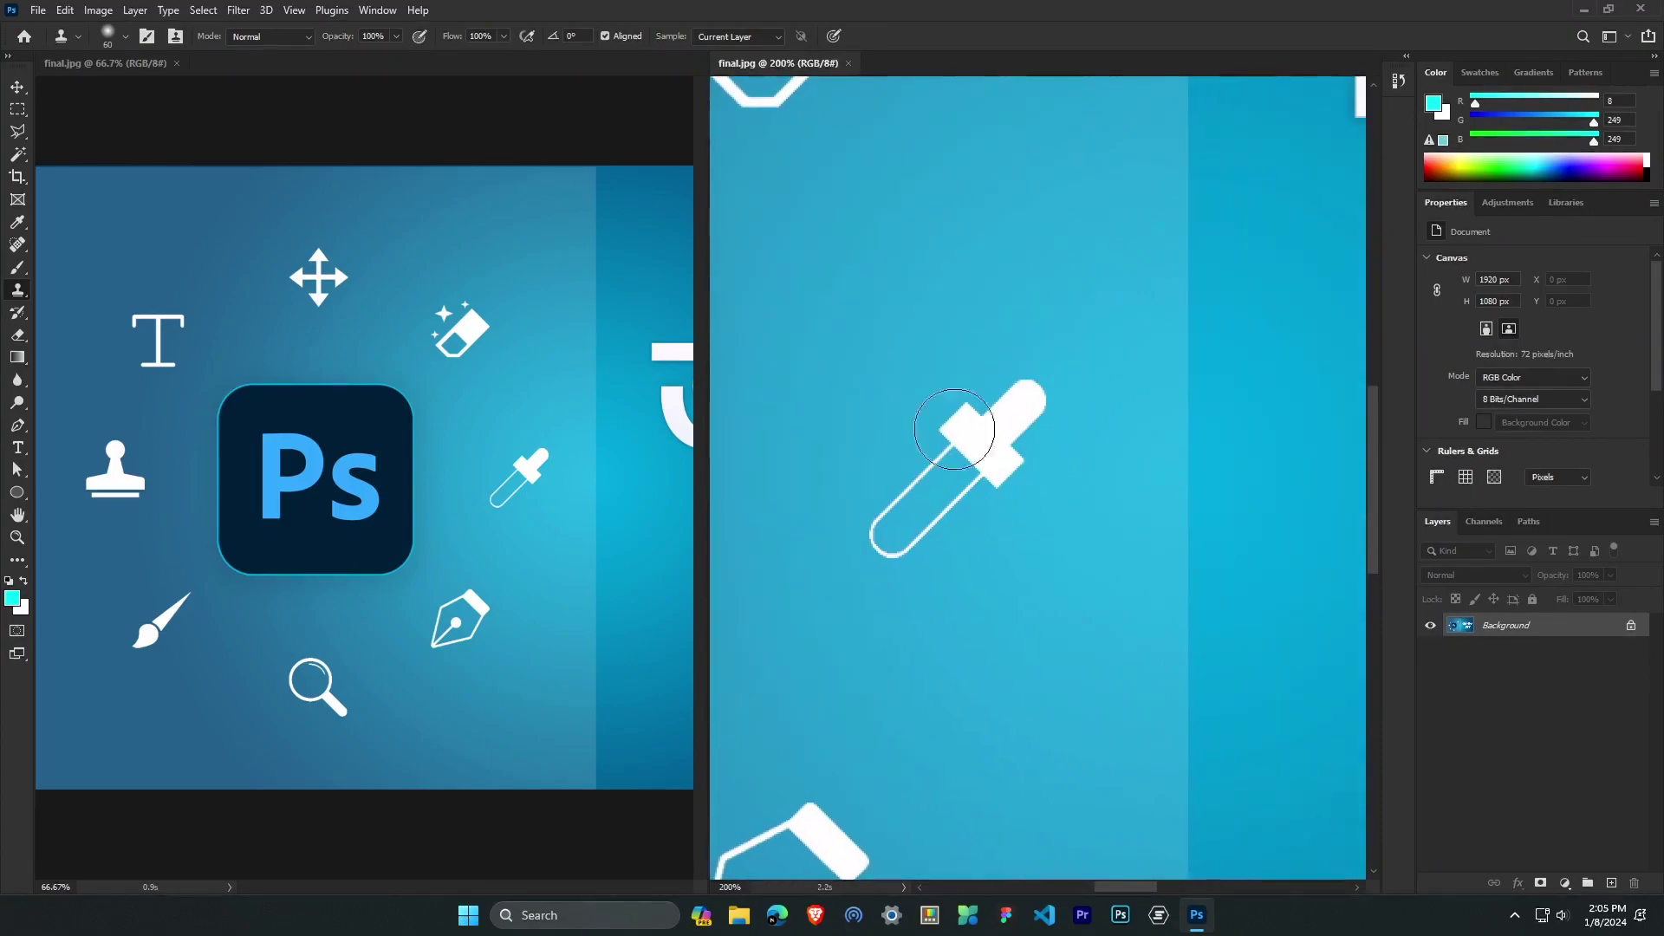
{"action": "left_click", "coordinate": [1016, 272], "text": "alt"}
{"action": "mouse_move", "coordinate": [1021, 420]}
{"action": "left_mouse_down"}
{"action": "mouse_move", "coordinate": [997, 416]}
{"action": "mouse_move", "coordinate": [975, 451]}
{"action": "mouse_move", "coordinate": [1005, 468]}
{"action": "left_mouse_up"}
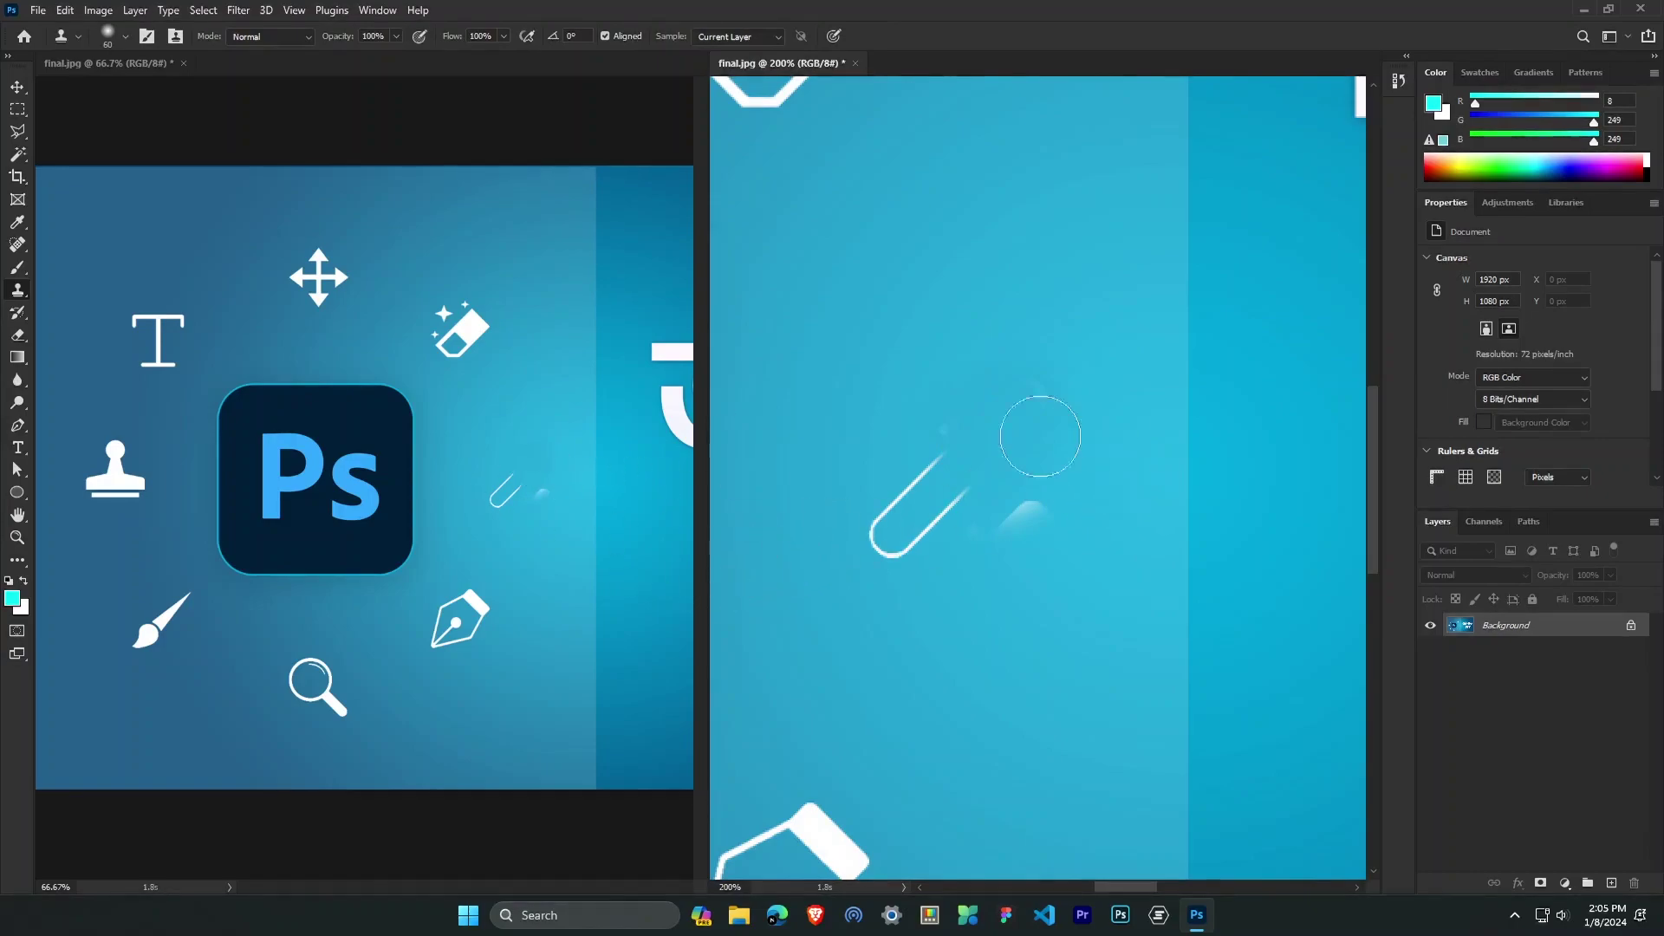
{"action": "mouse_move", "coordinate": [1031, 499]}
{"action": "left_mouse_down"}
{"action": "mouse_move", "coordinate": [952, 465]}
{"action": "mouse_move", "coordinate": [943, 518]}
{"action": "mouse_move", "coordinate": [924, 510]}
{"action": "mouse_move", "coordinate": [937, 493]}
{"action": "mouse_move", "coordinate": [889, 512]}
{"action": "mouse_move", "coordinate": [881, 546]}
{"action": "mouse_move", "coordinate": [850, 507]}
{"action": "mouse_move", "coordinate": [901, 474]}
{"action": "mouse_move", "coordinate": [839, 476]}
{"action": "left_mouse_up"}
{"action": "left_click", "coordinate": [1025, 496], "text": "alt"}
{"action": "left_click", "coordinate": [1012, 522], "text": "alt"}
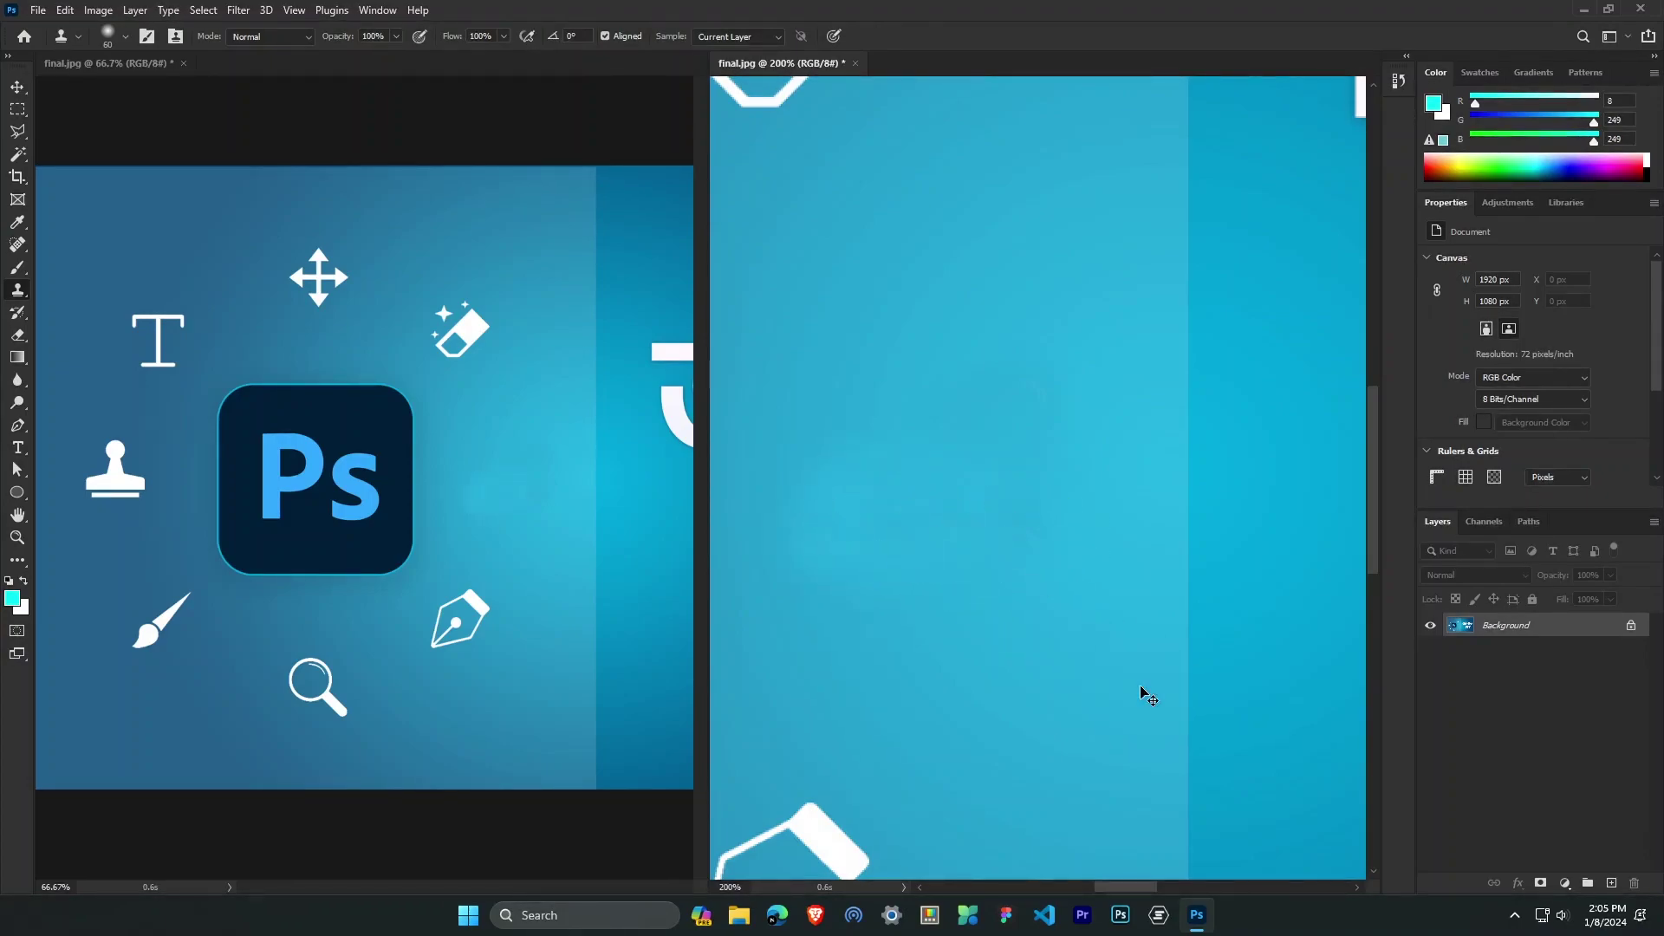
Zoom the second window out and back in to compare it with the first, and close it.
{"action": "scroll", "coordinate": [1140, 693], "scroll_direction": "down", "scroll_amount": 6}
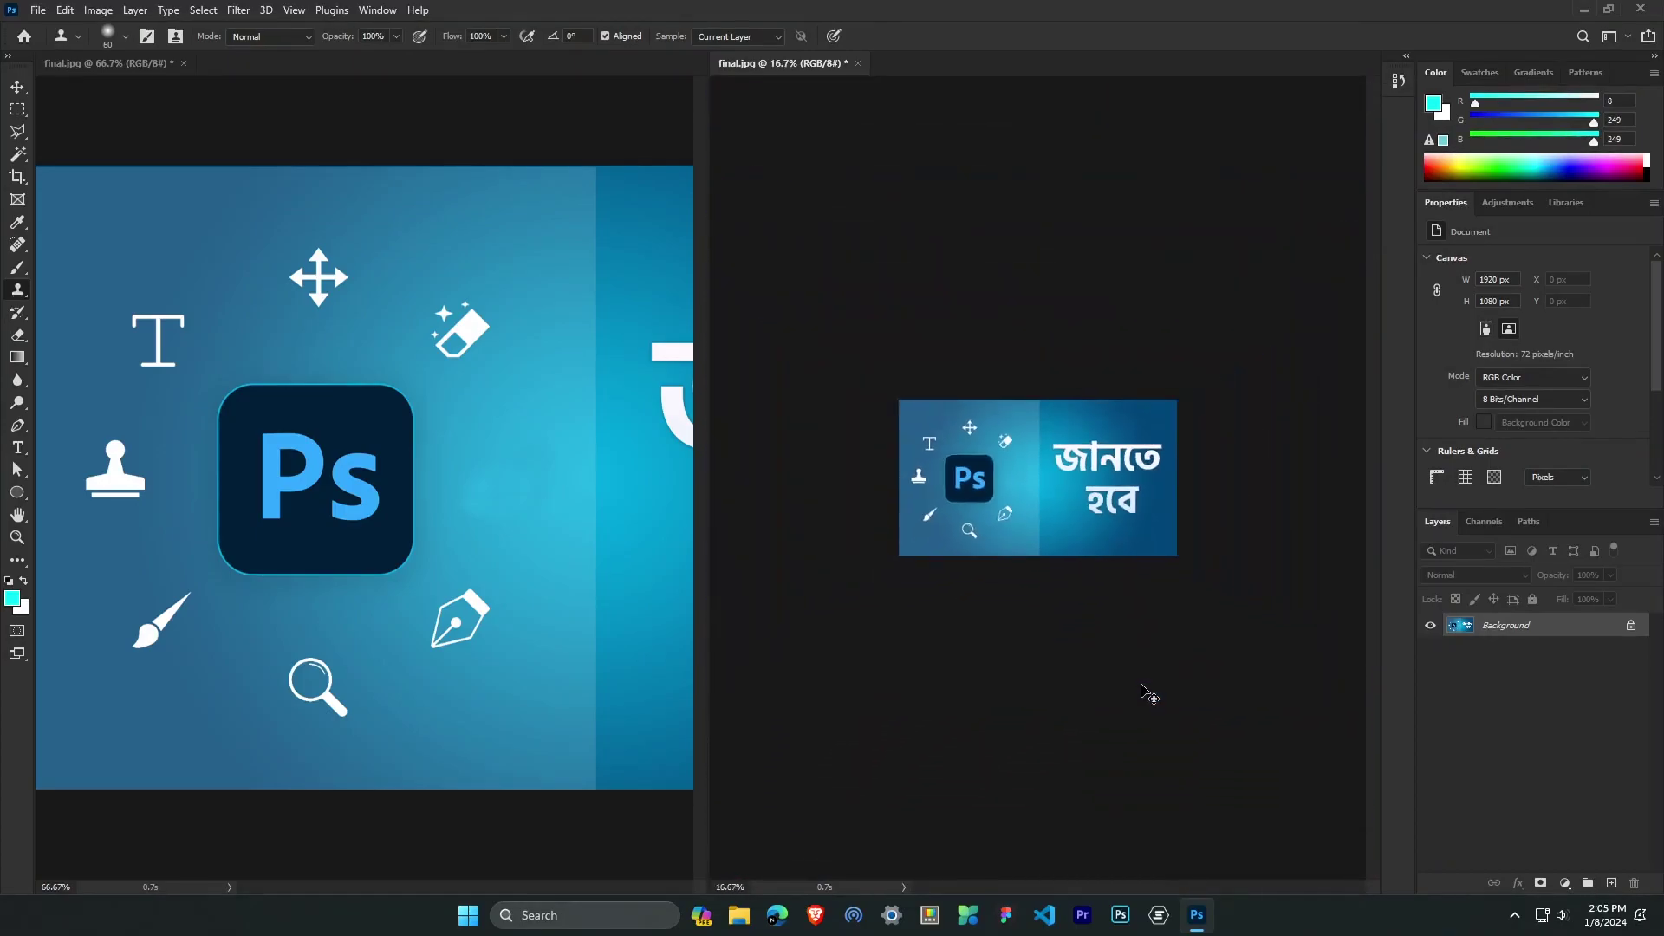
{"action": "scroll", "coordinate": [1142, 694], "scroll_direction": "up", "scroll_amount": 7}
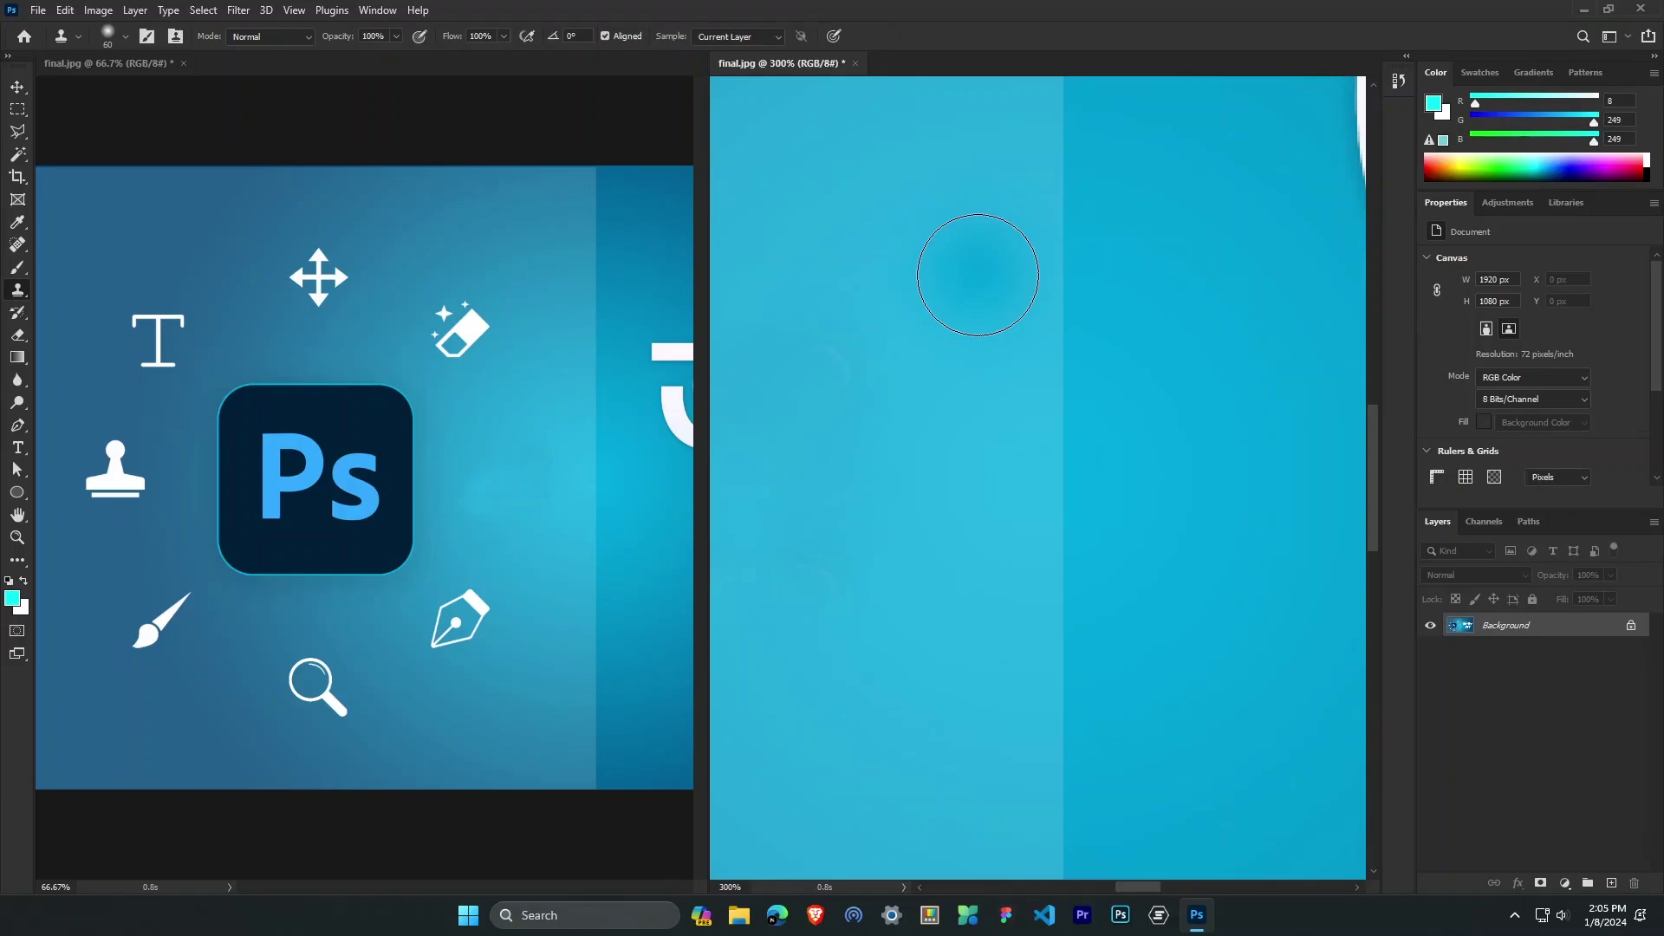
{"action": "left_click", "coordinate": [855, 63]}
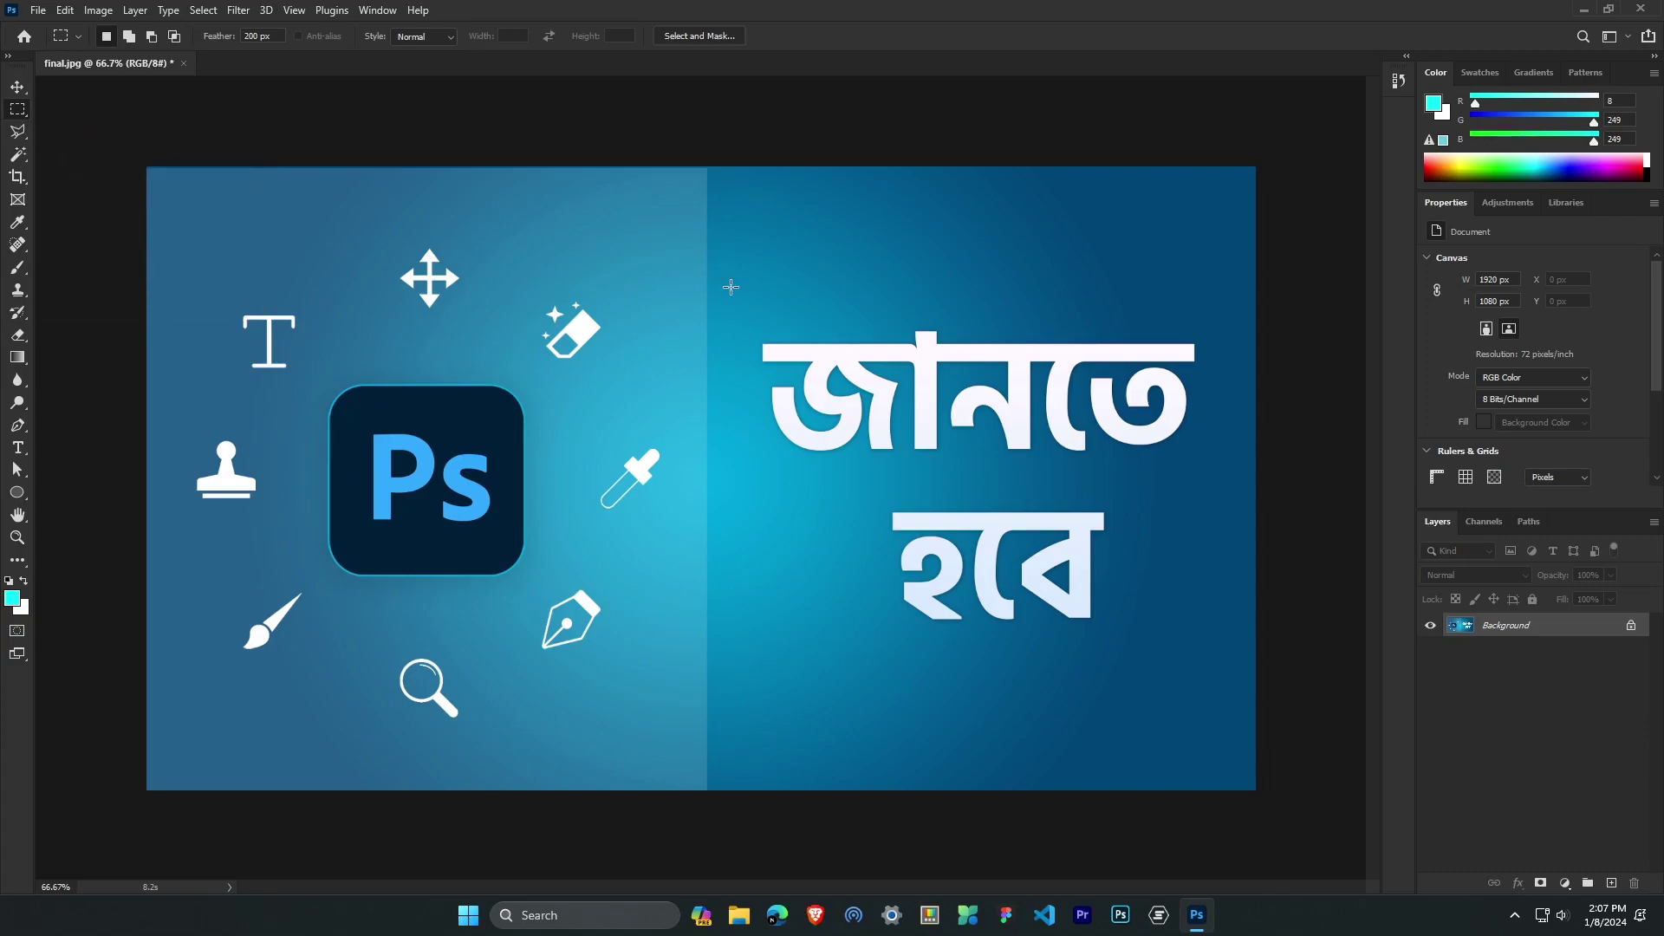
Draw a marquee selection with a 200 px feather across the middle of the image and add a new layer.
{"action": "left_click_drag", "start_coordinate": [520, 247], "coordinate": [977, 585]}
{"action": "right_click", "coordinate": [17, 110]}
{"action": "left_click", "coordinate": [71, 107]}
{"action": "left_click_drag", "start_coordinate": [260, 39], "coordinate": [231, 38]}
{"action": "left_click", "coordinate": [278, 40]}
{"action": "left_click_drag", "start_coordinate": [278, 40], "coordinate": [236, 42]}
{"action": "type", "text": "1"}
{"action": "key", "text": "alt+BackSpace"}
{"action": "left_click", "coordinate": [1611, 882]}
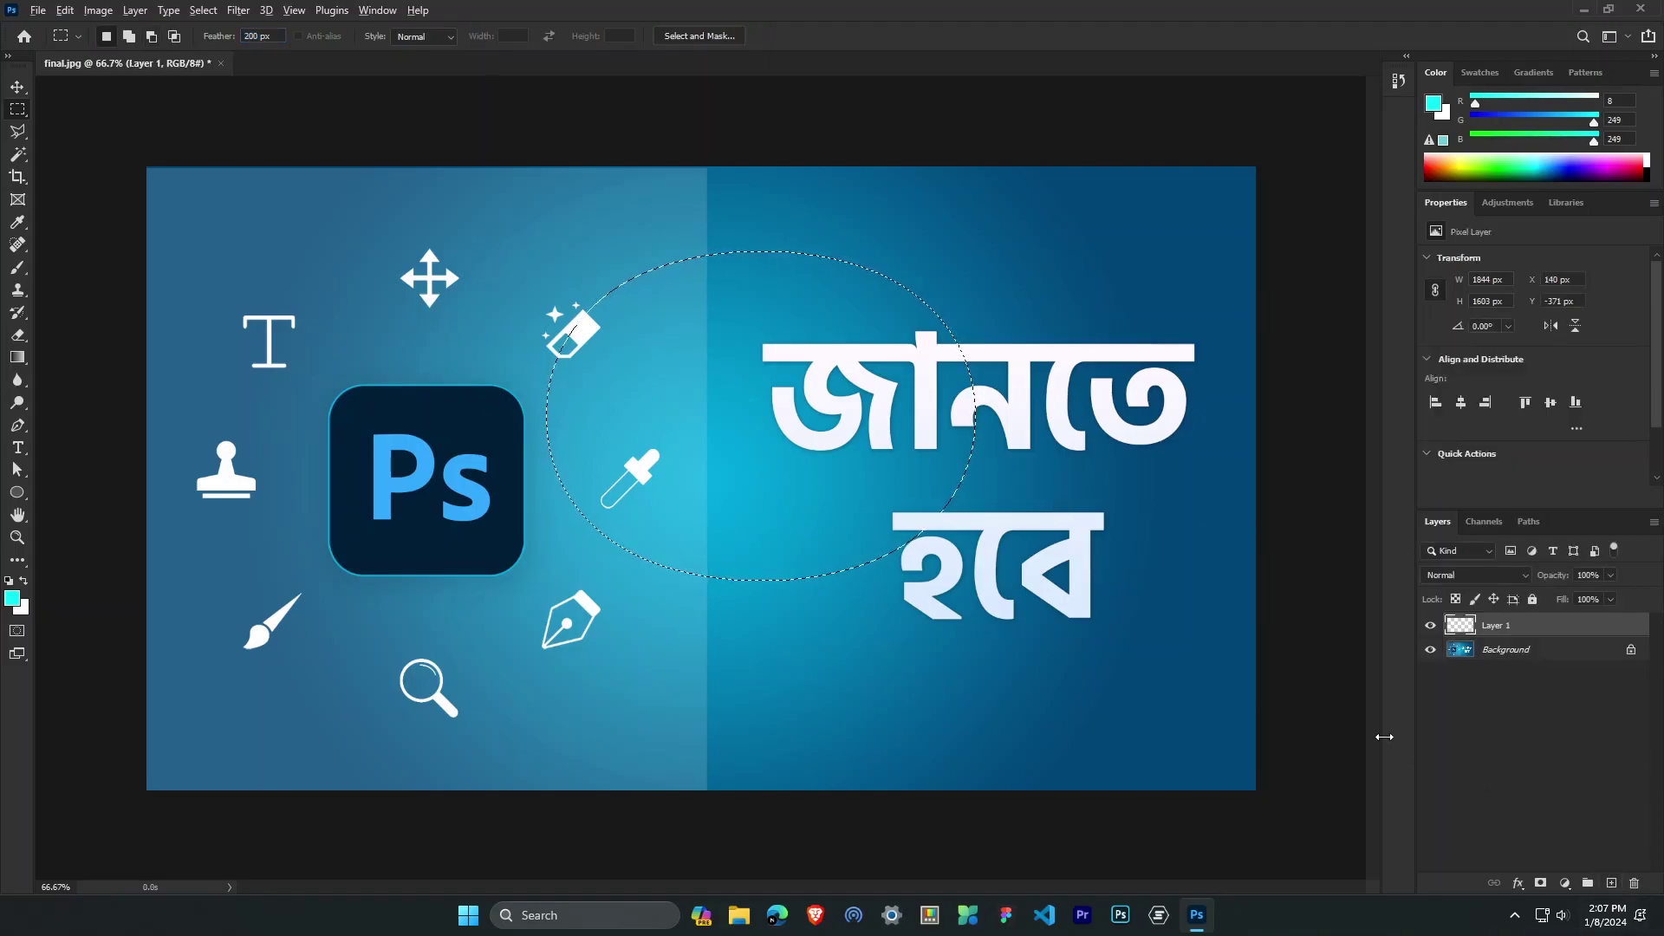
Fill the feathered selection with the cyan foreground colour, undo the fill, and deselect.
{"action": "key", "text": "alt+BackSpace"}
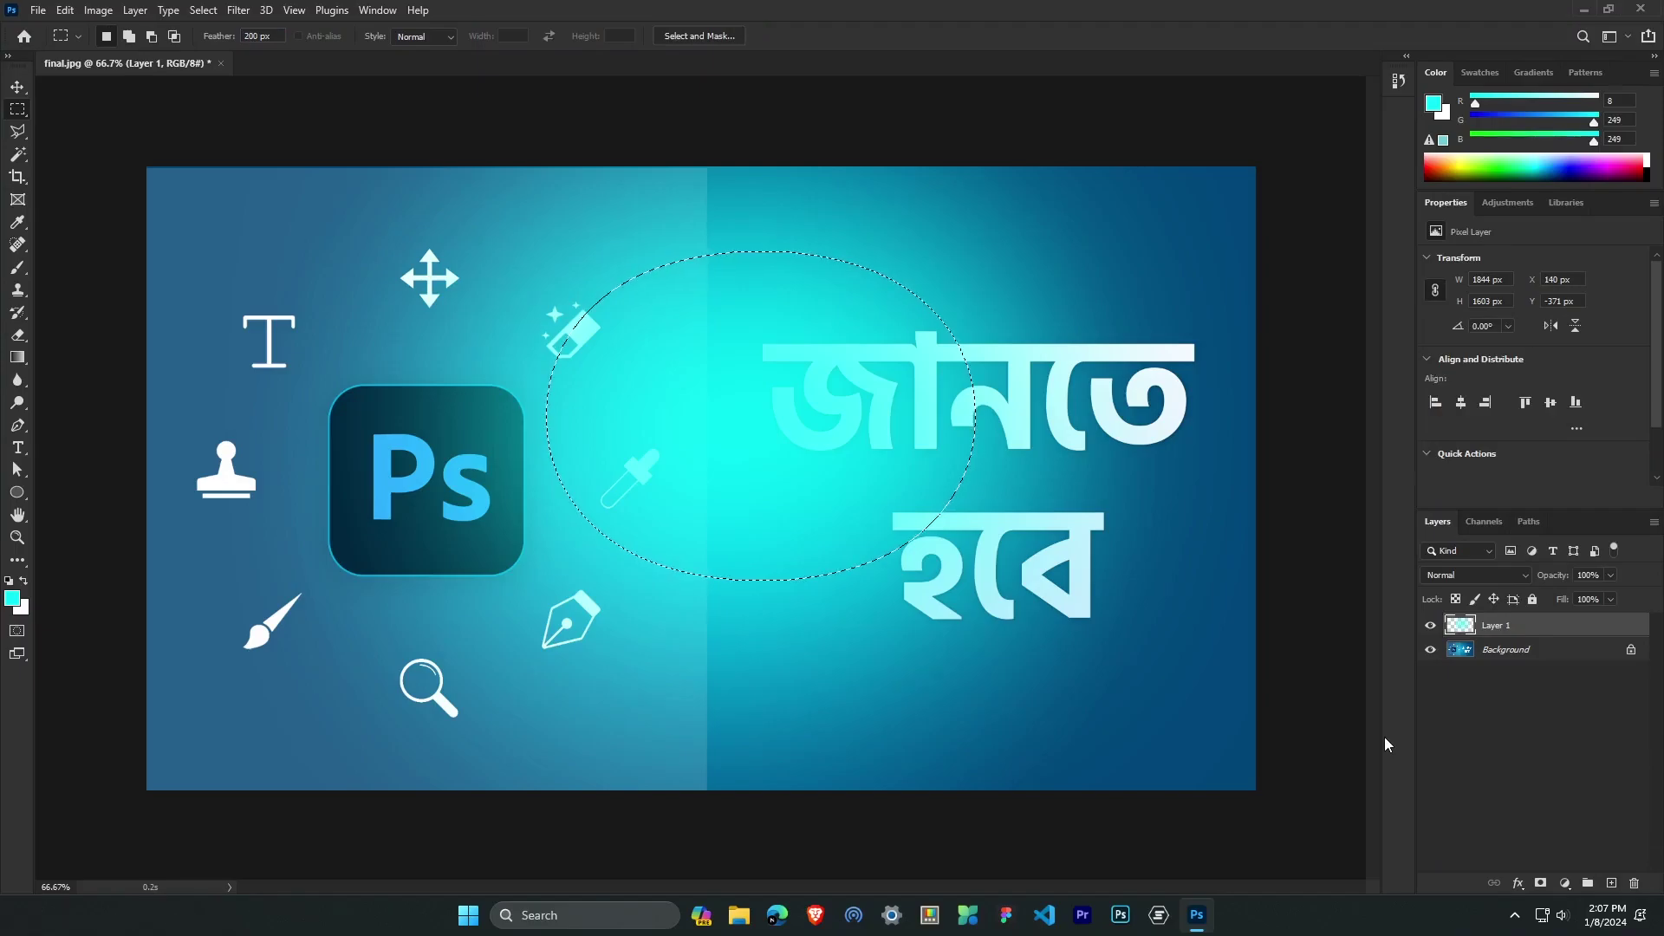
{"action": "key", "text": "ctrl+z"}
{"action": "key", "text": "ctrl+d"}
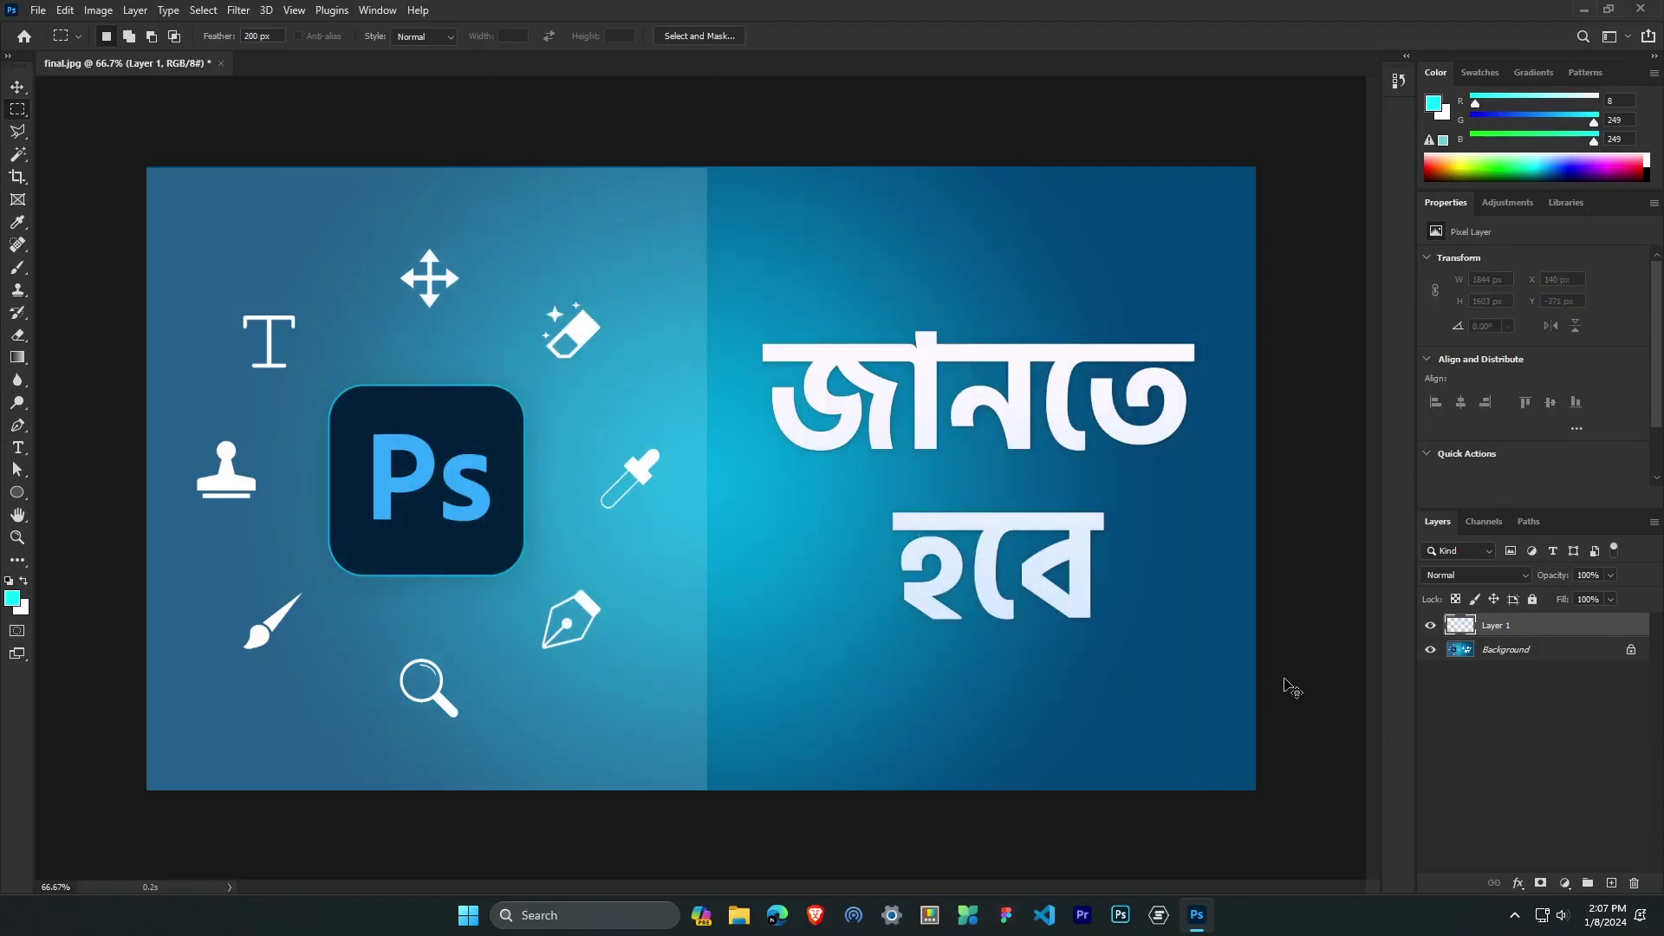
Set the Rectangular Marquee feather to 0 px.
{"action": "left_click", "coordinate": [276, 35]}
{"action": "type", "text": "0"}
{"action": "key", "text": "Return"}
Draw a rectangular selection of about 594 by 573 px around the image centre and try filling it with the foreground colour.
{"action": "left_click_drag", "start_coordinate": [654, 233], "coordinate": [996, 563]}
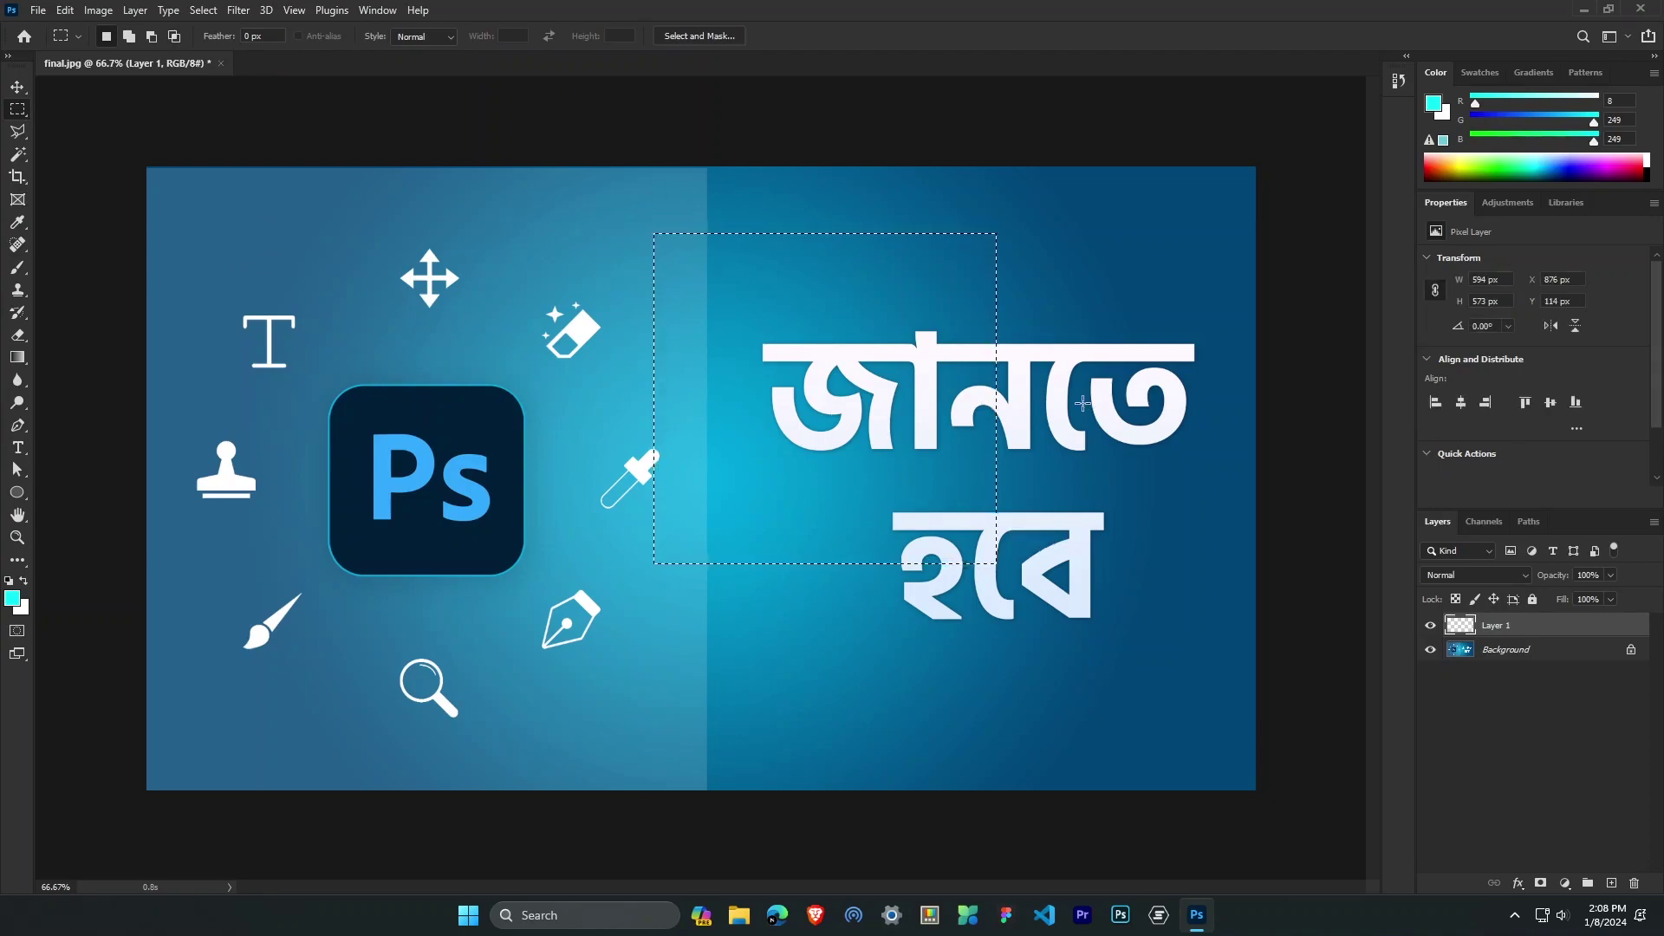
{"action": "key", "text": "alt"}
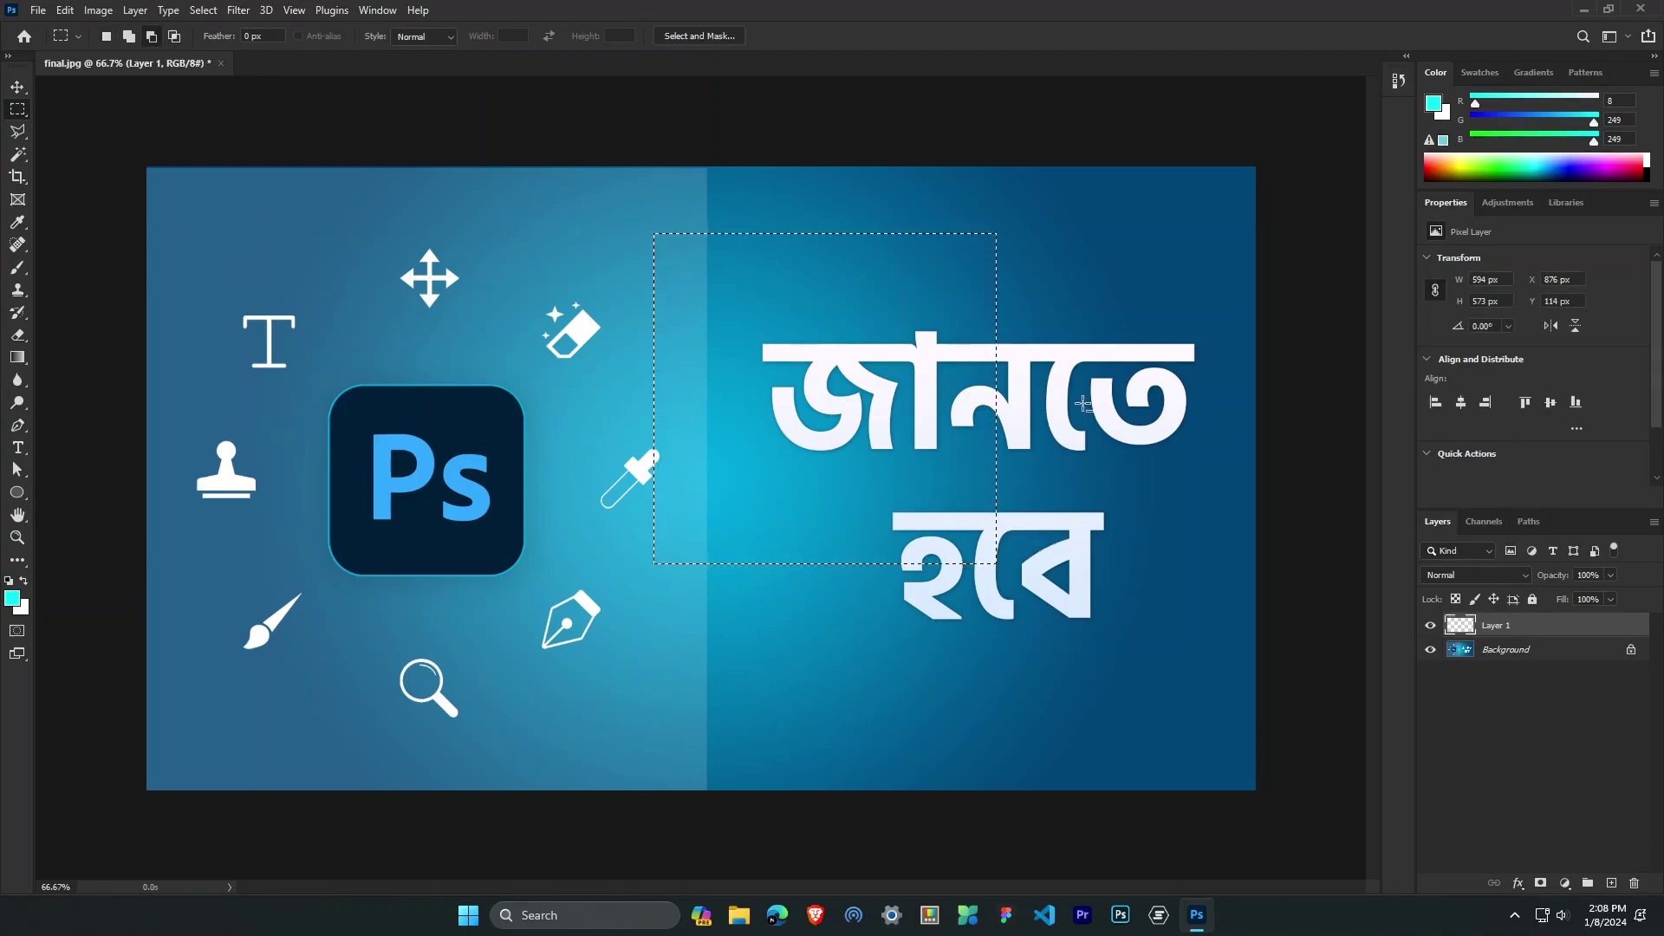
{"action": "key", "text": "alt+BackSpace"}
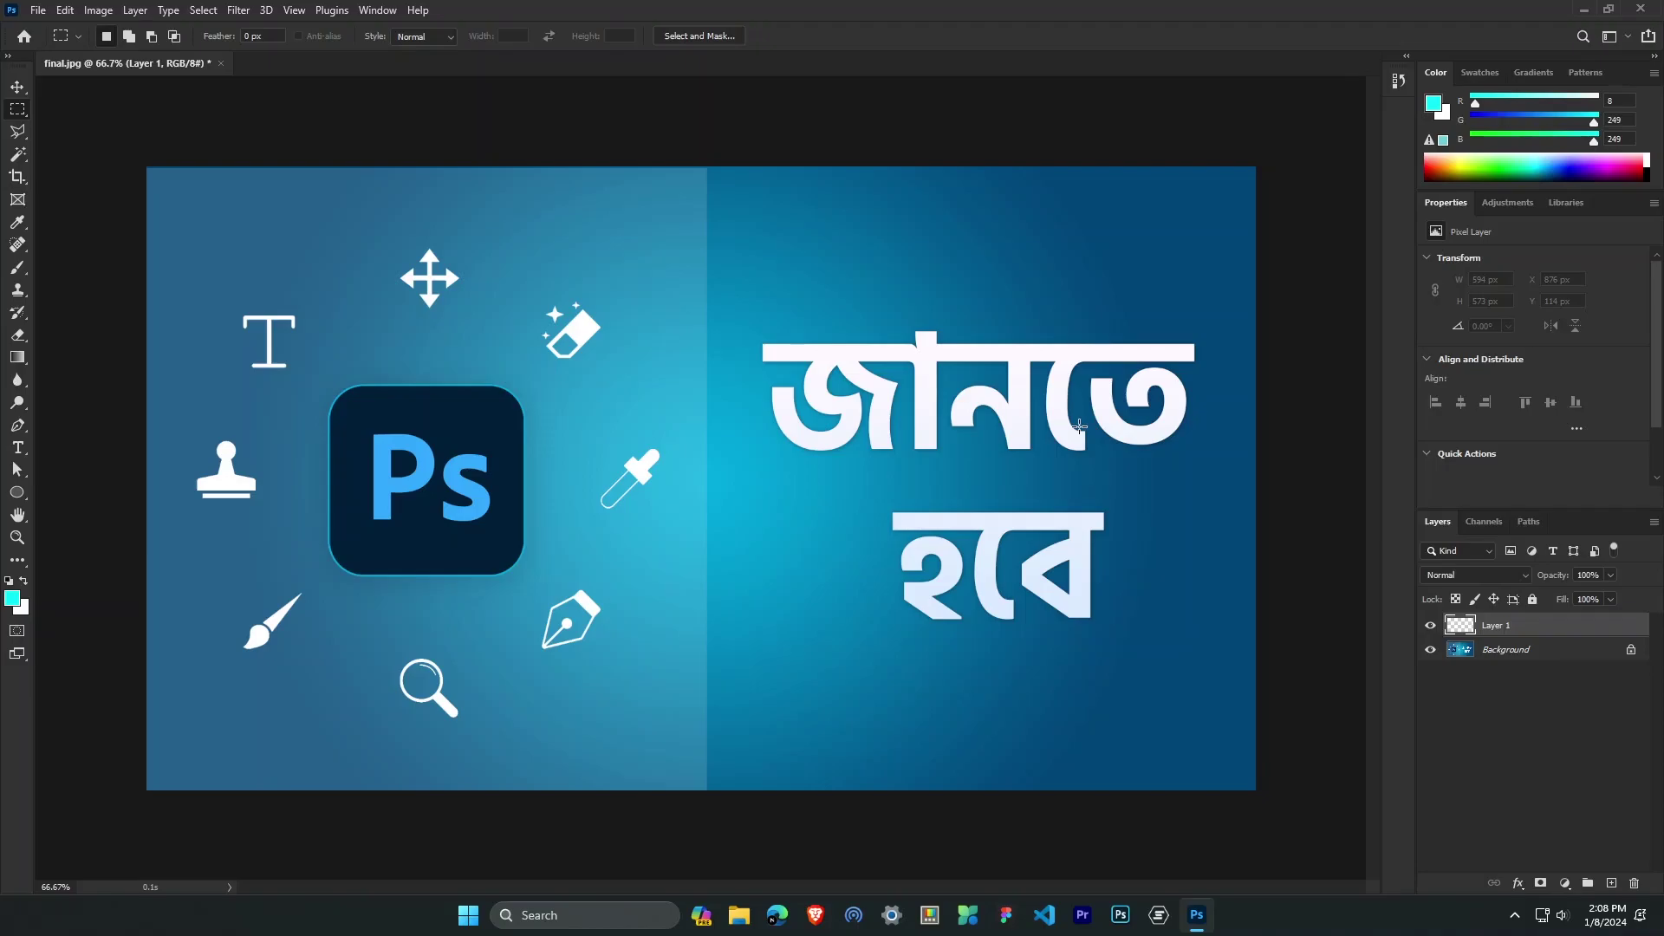
Zoom the image in and out repeatedly between the 66.7% and 100% preset levels.
{"action": "key", "text": "ctrl+plus"}
{"action": "key", "text": "ctrl+plus"}
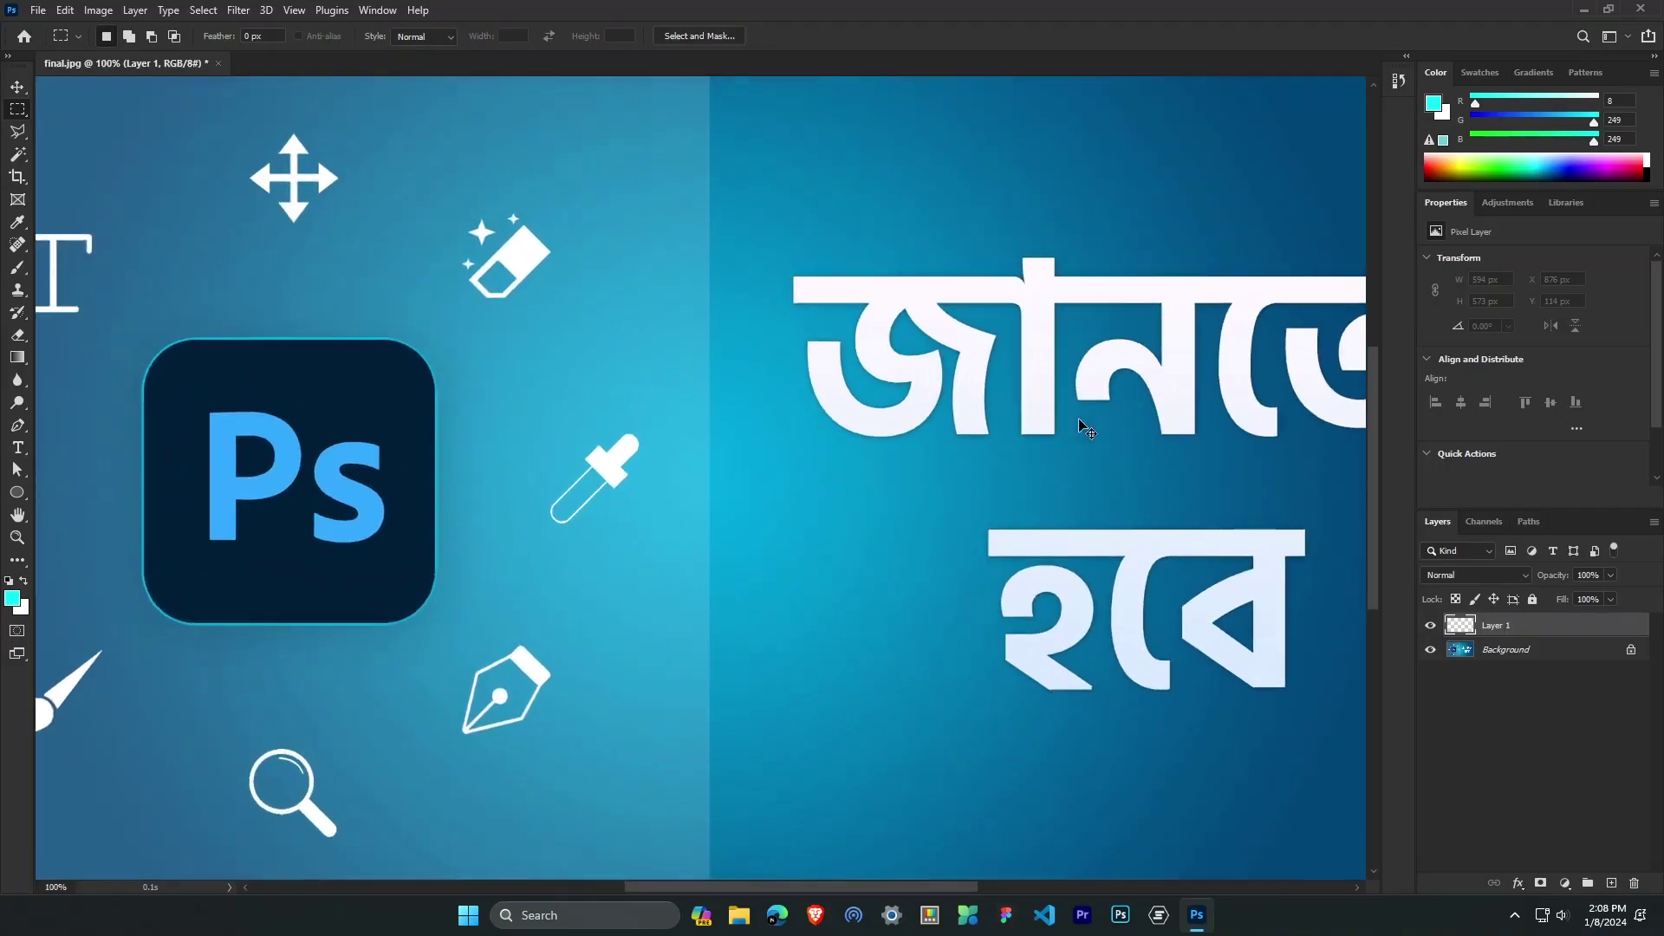
{"action": "key", "text": "ctrl+minus"}
{"action": "key", "text": "ctrl+minus"}
{"action": "key", "text": "ctrl+plus"}
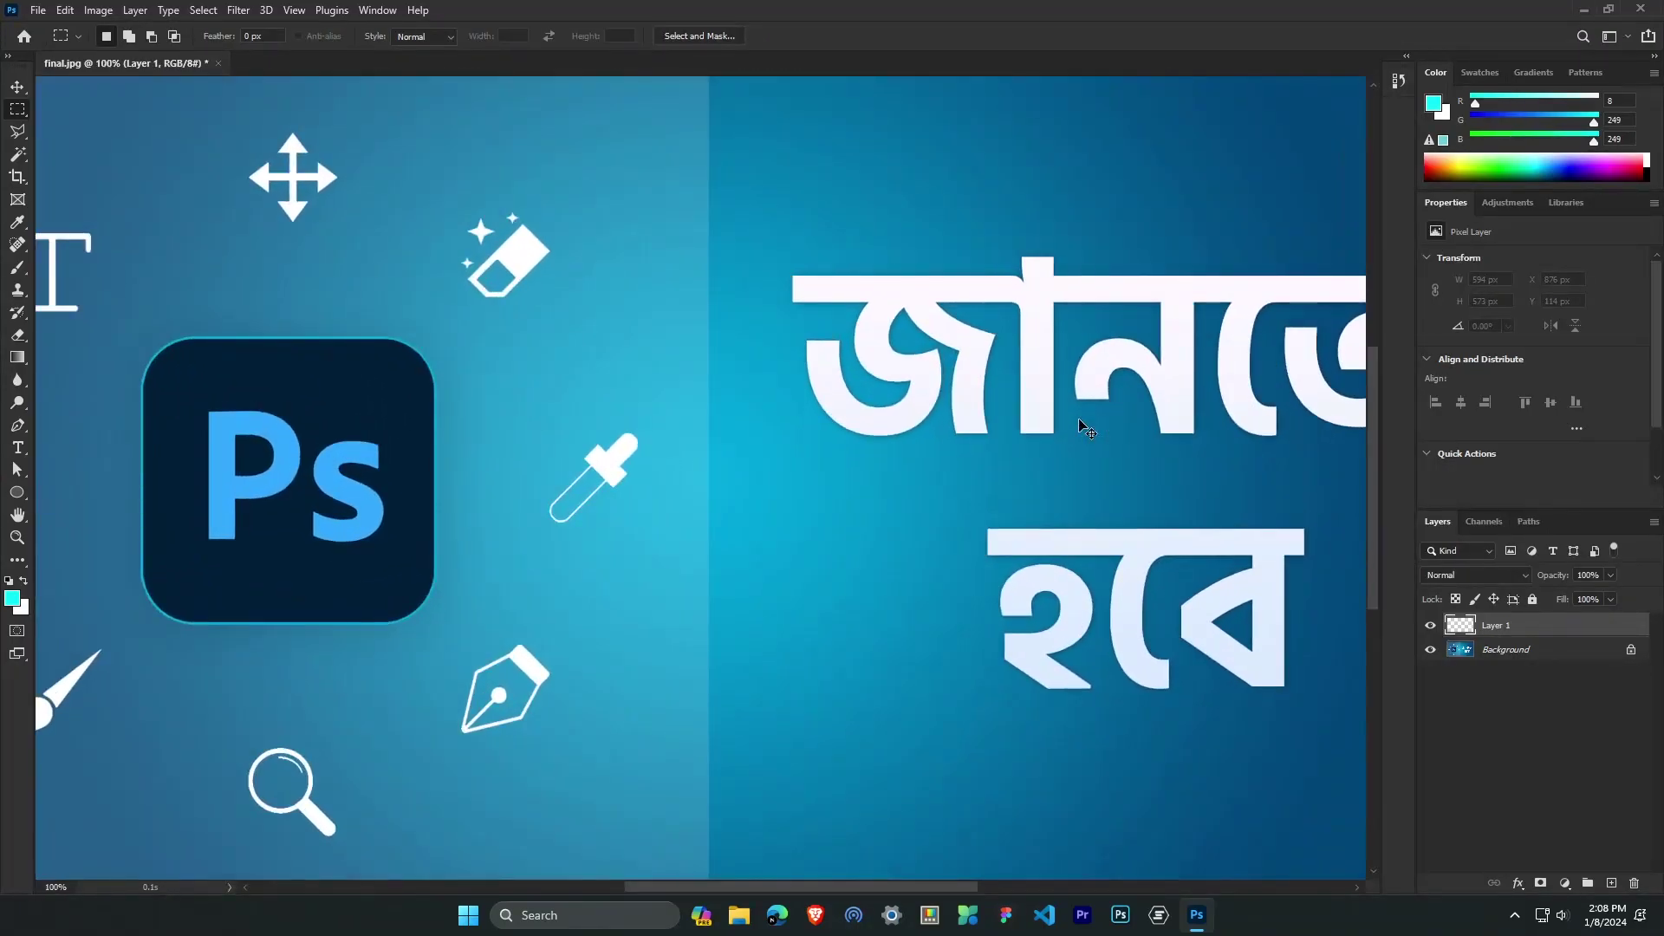
{"action": "key", "text": "ctrl+minus"}
{"action": "key", "text": "ctrl+plus"}
{"action": "key", "text": "ctrl+minus"}
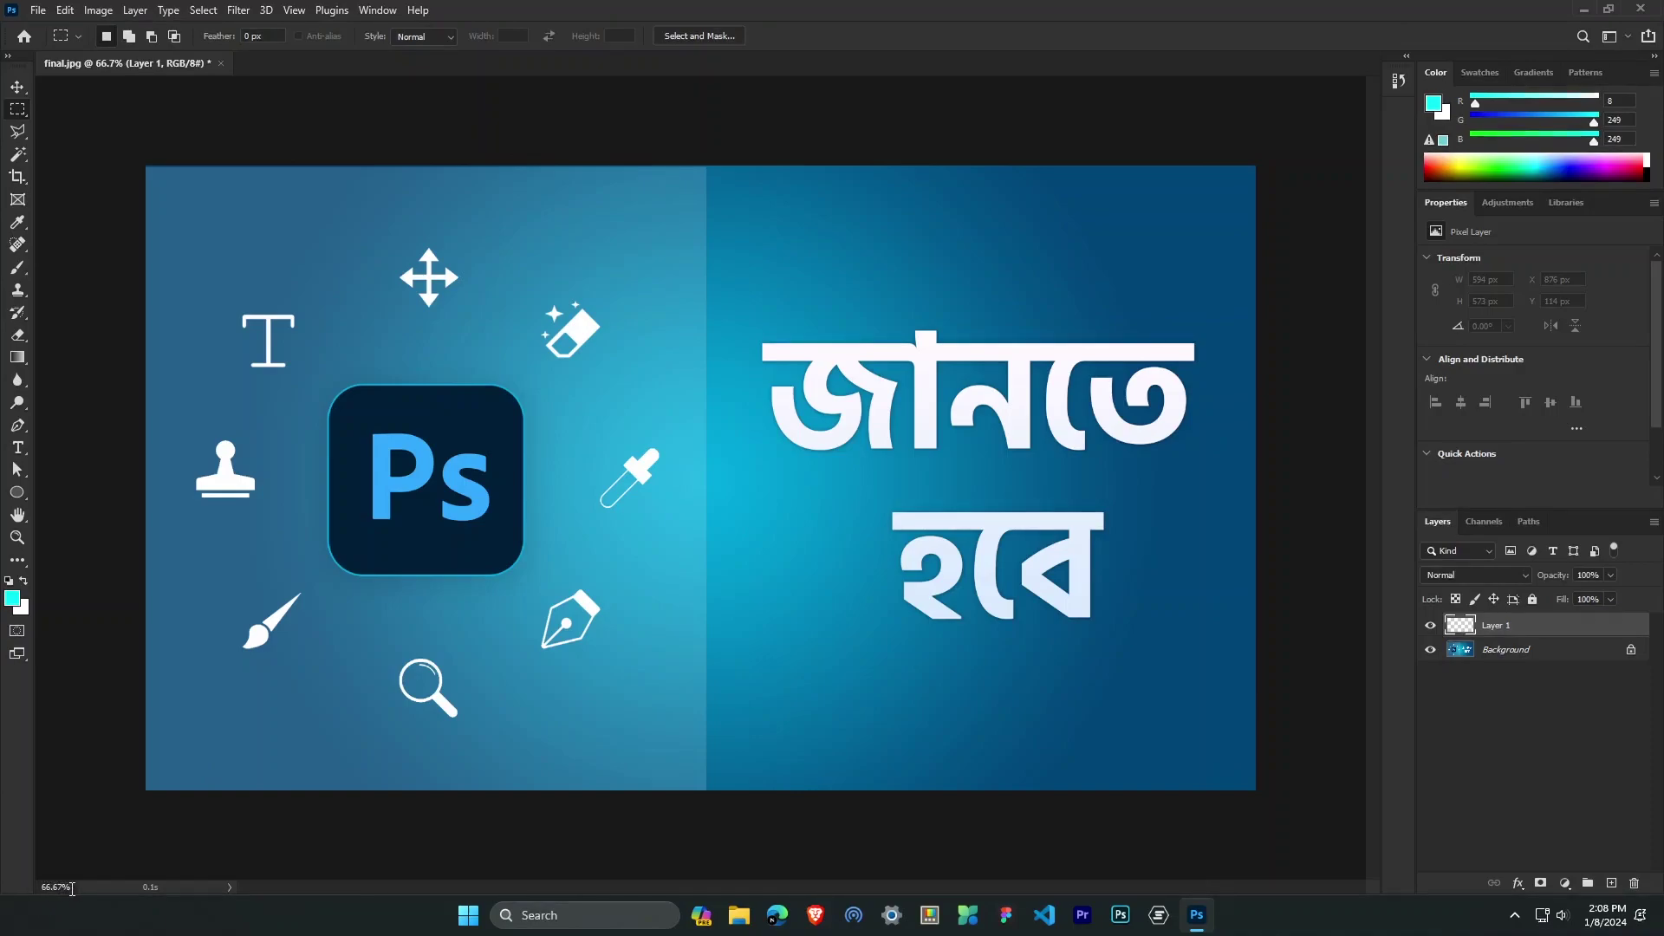
Set the document zoom to exactly 75%, and change it to 78%.
{"action": "left_click_drag", "start_coordinate": [73, 888], "coordinate": [33, 888]}
{"action": "key", "text": "Return"}
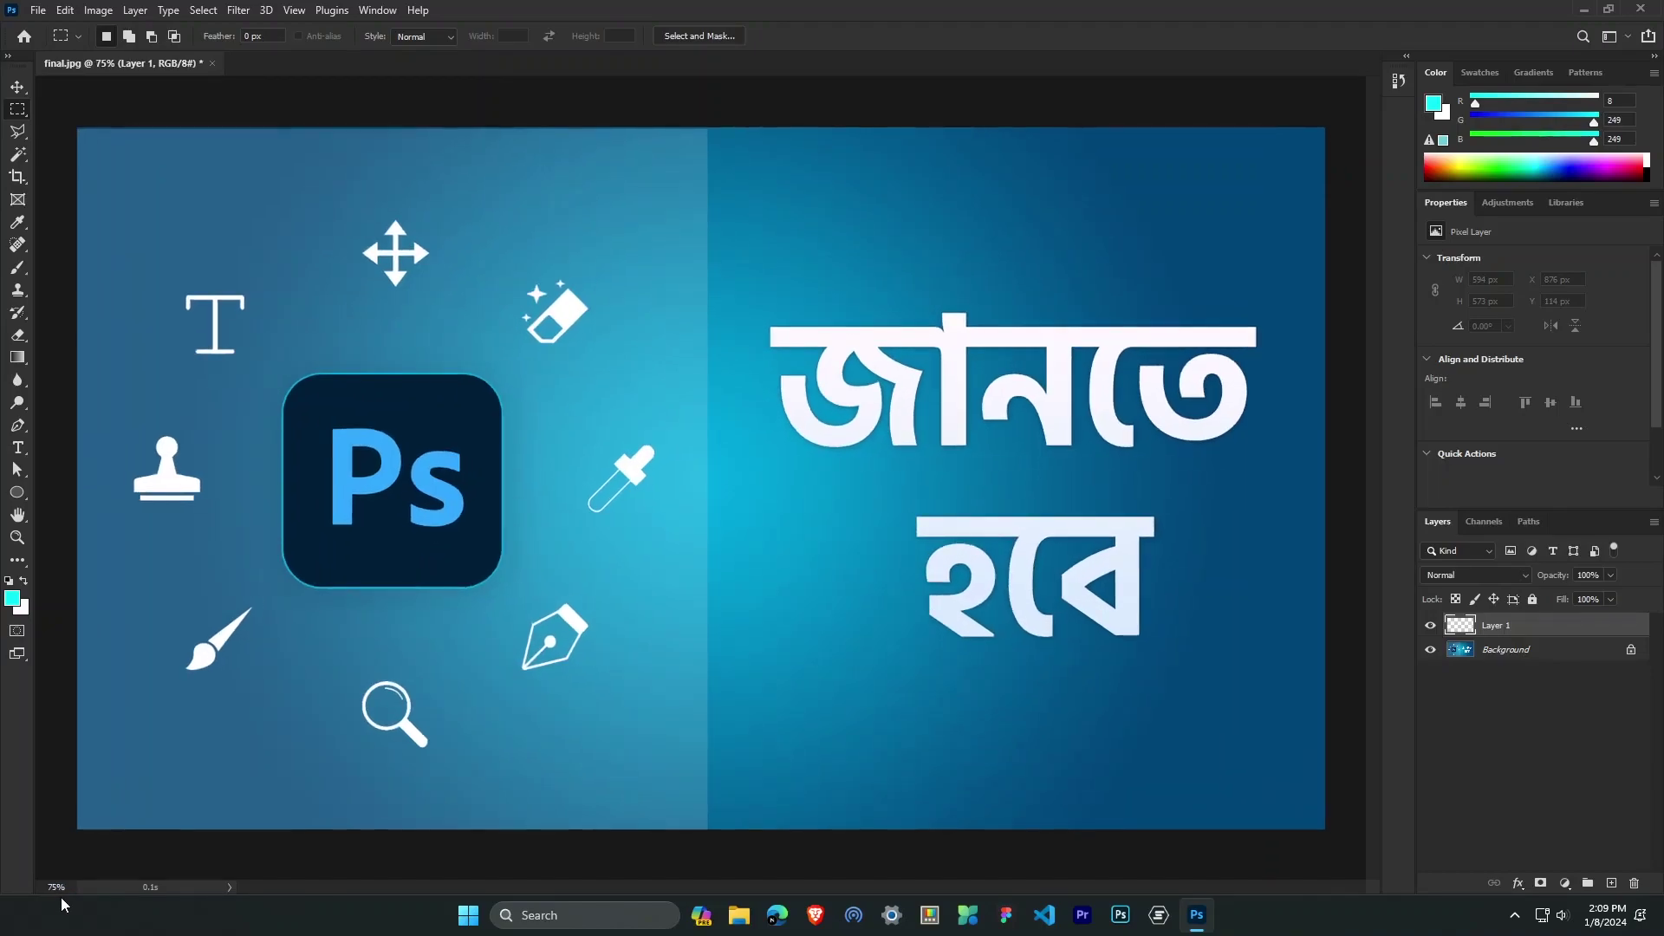
{"action": "left_click_drag", "start_coordinate": [75, 890], "coordinate": [39, 890]}
{"action": "type", "text": "78"}
{"action": "key", "text": "Return"}
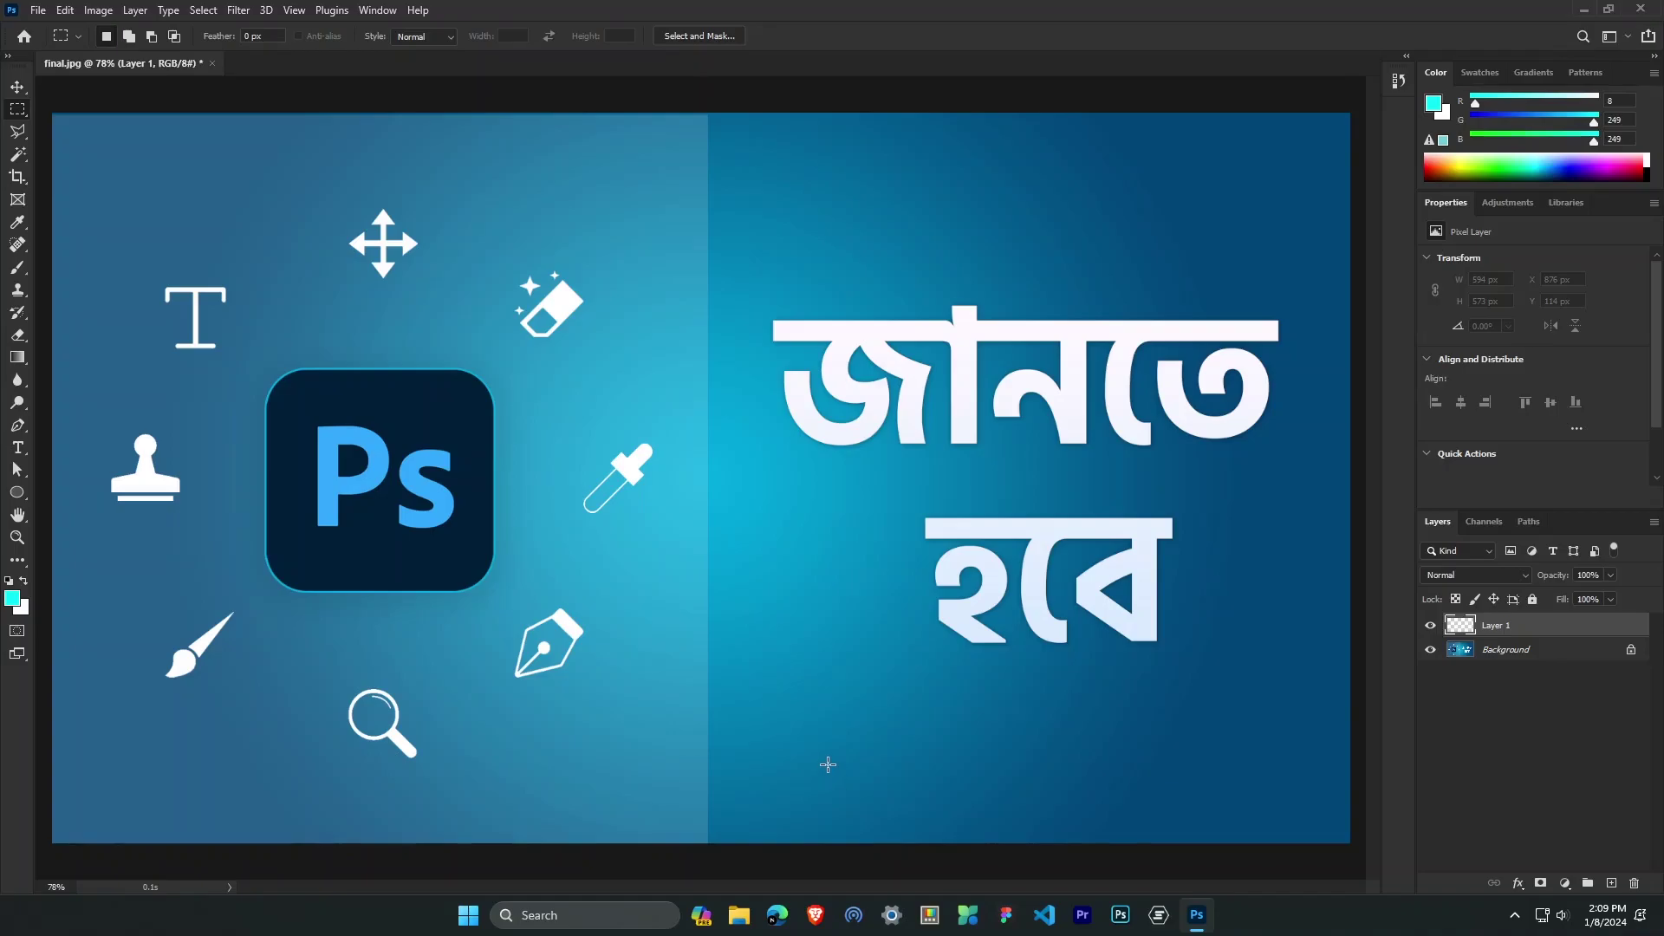
Zoom the image out and in gradually through in-between levels, ending at about 65.5%.
{"action": "scroll", "coordinate": [826, 767], "scroll_direction": "down", "scroll_amount": 3}
{"action": "scroll", "coordinate": [827, 764], "scroll_direction": "up", "scroll_amount": 3}
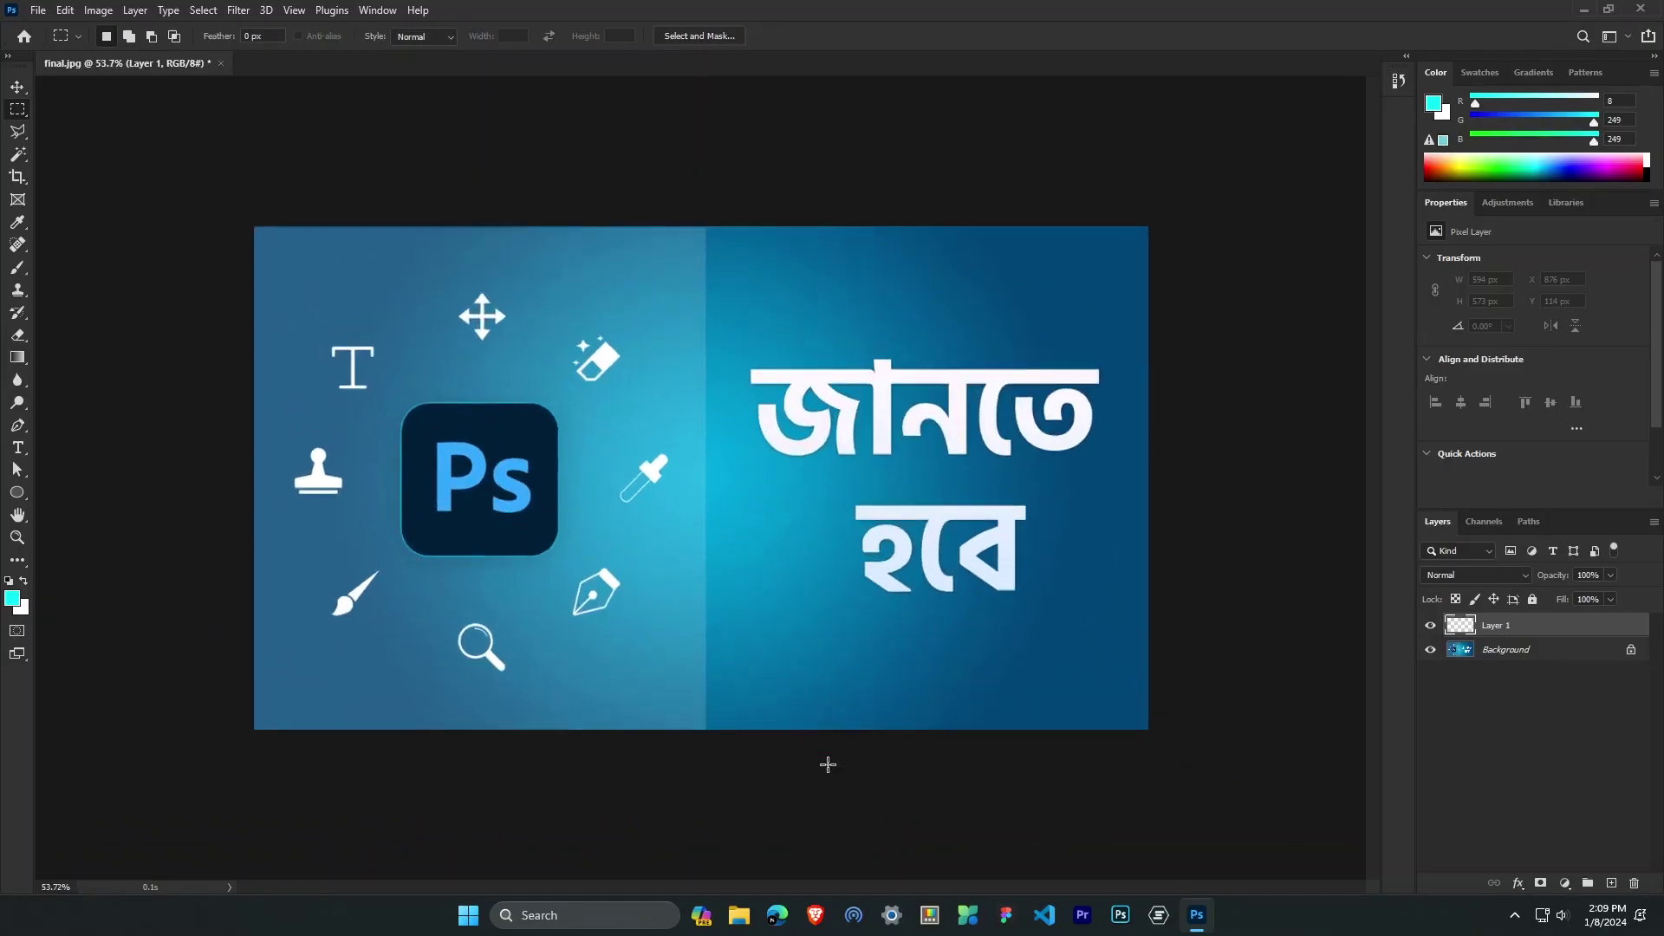
{"action": "scroll", "coordinate": [828, 765], "scroll_direction": "down", "scroll_amount": 1}
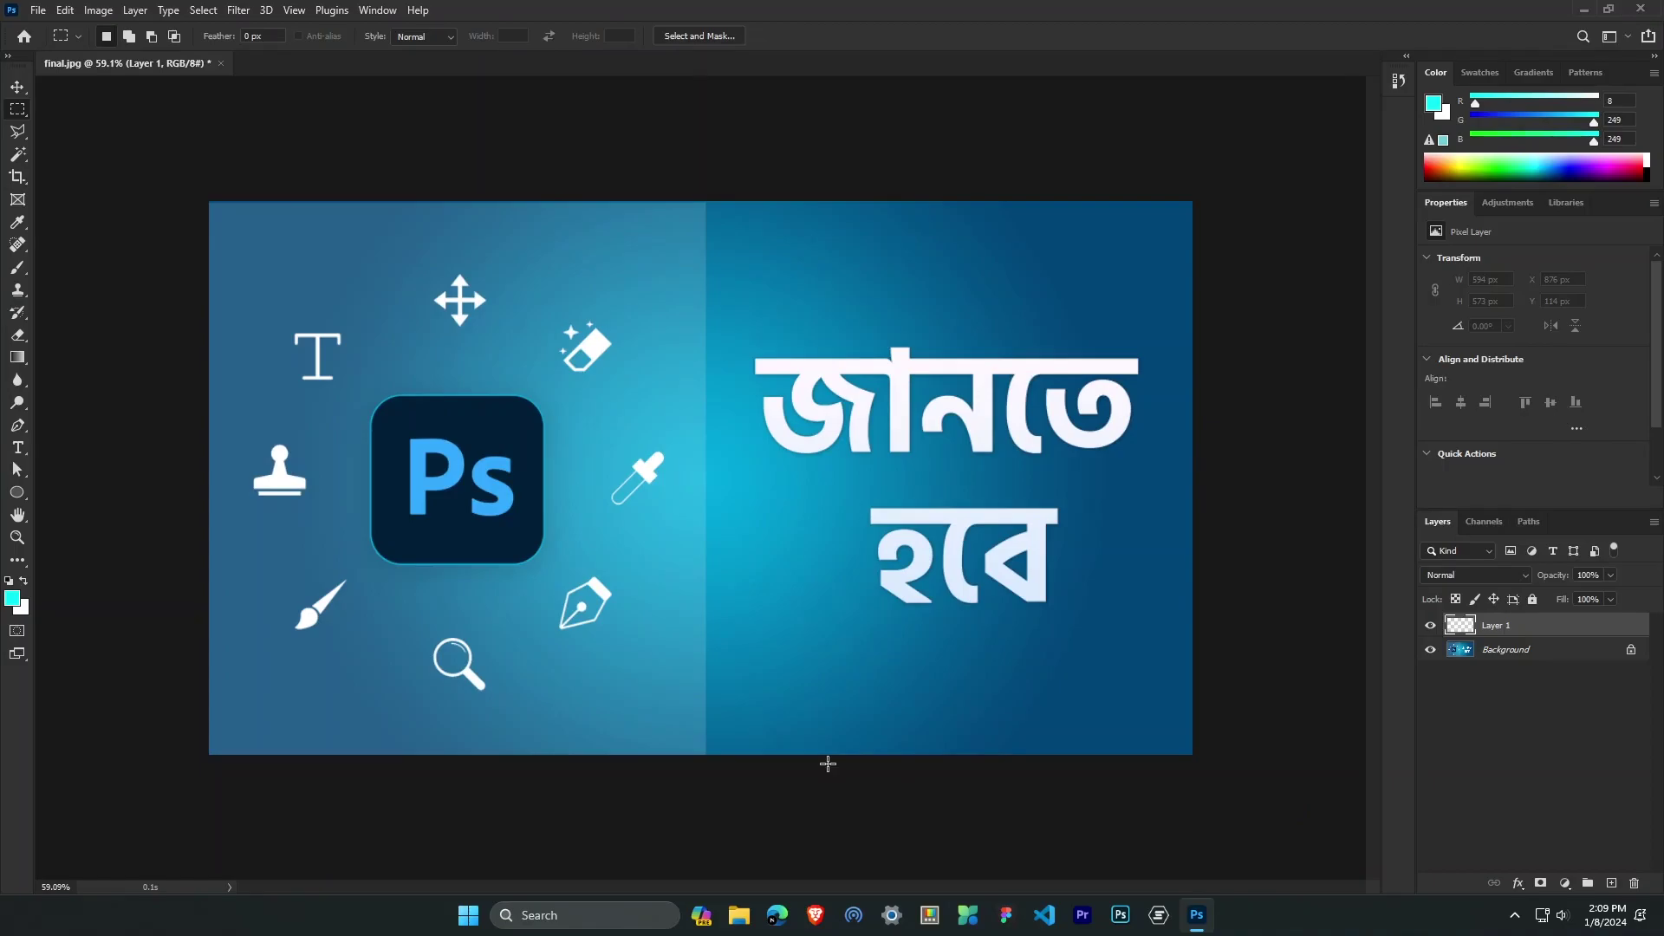
{"action": "scroll", "coordinate": [828, 764], "scroll_direction": "down", "scroll_amount": 1}
{"action": "scroll", "coordinate": [827, 764], "scroll_direction": "up", "scroll_amount": 3}
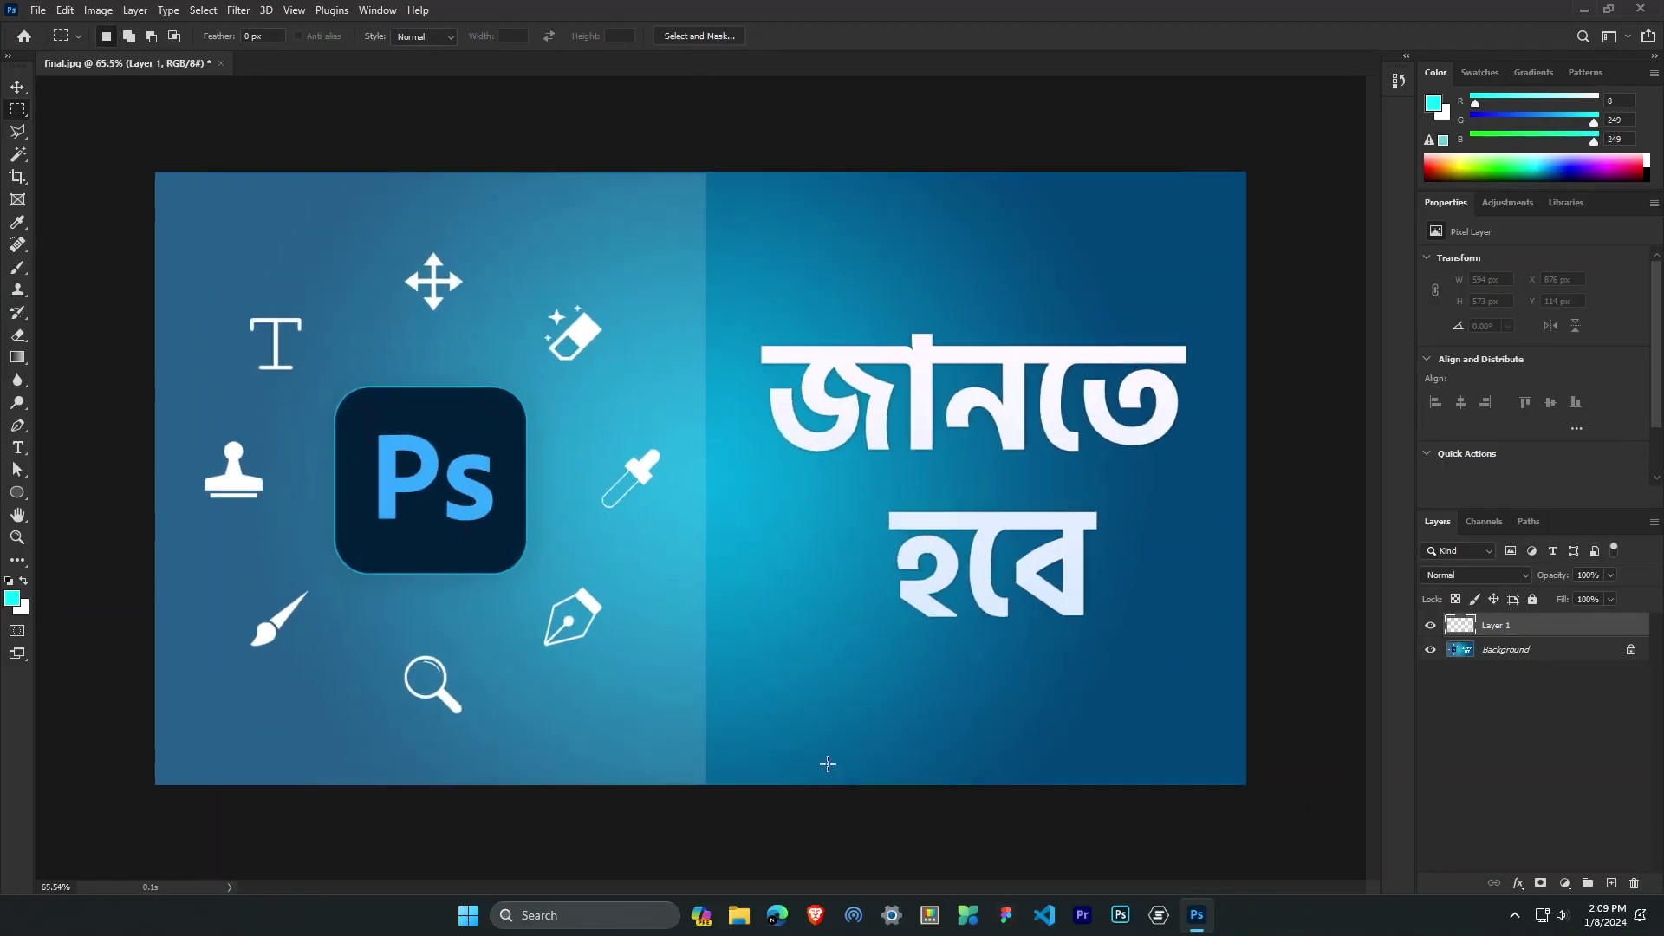
Zoom the image out gradually to 55%.
{"action": "scroll", "coordinate": [828, 763], "scroll_direction": "down", "scroll_amount": 4}
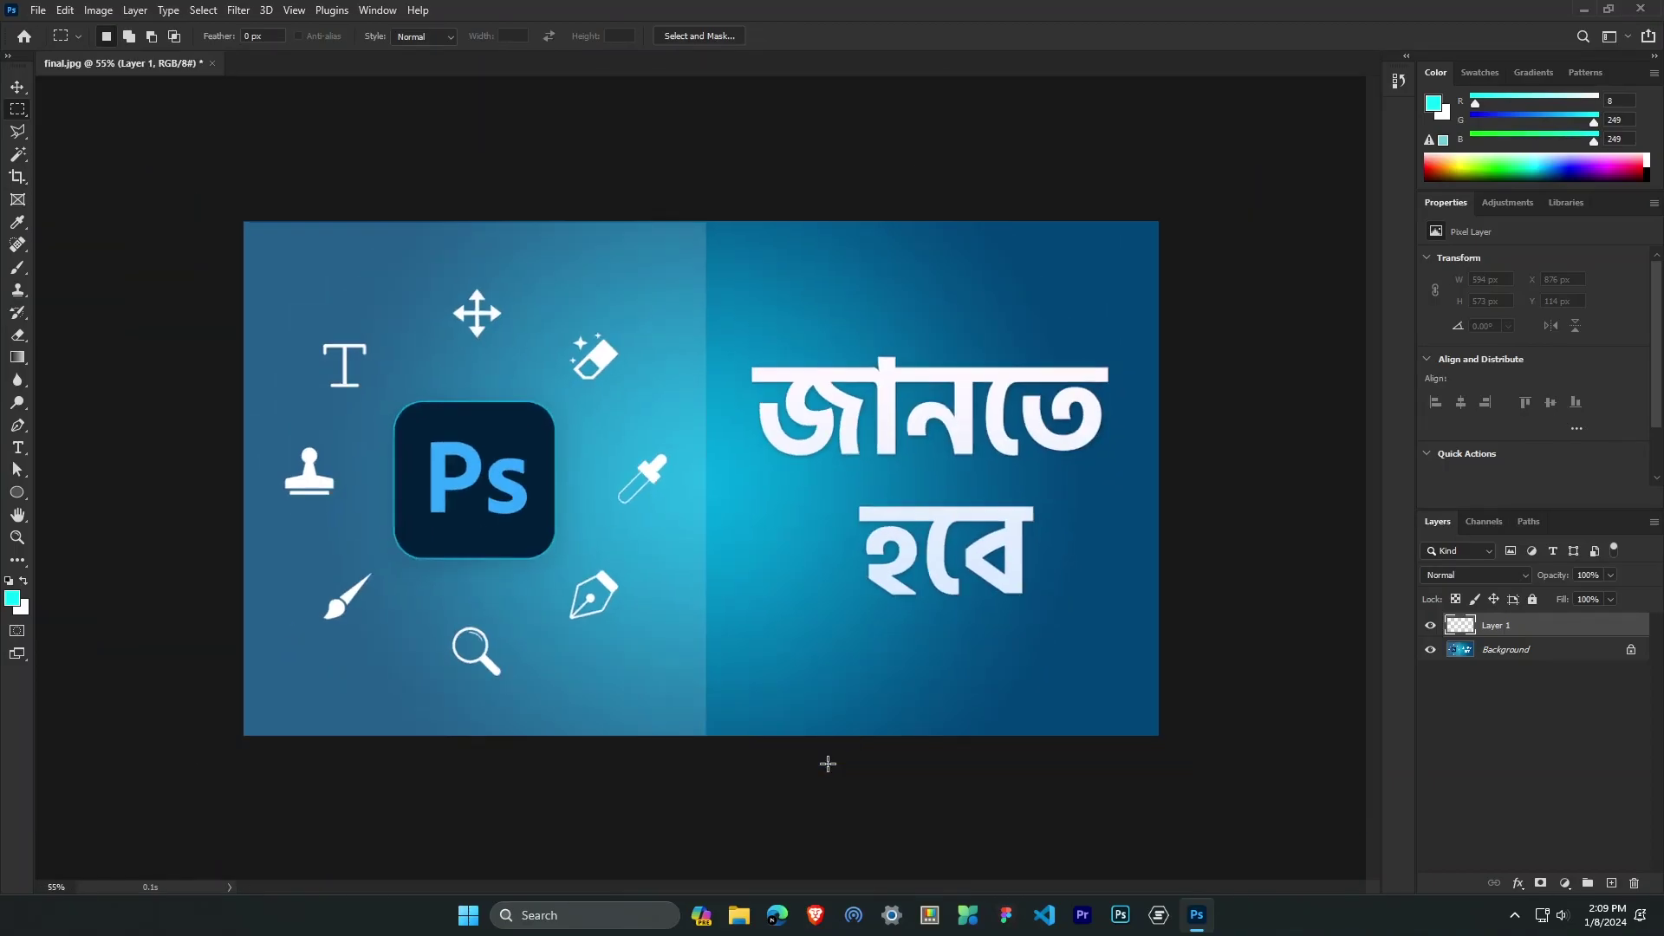
{"action": "left_click_drag", "start_coordinate": [68, 888], "coordinate": [38, 887]}
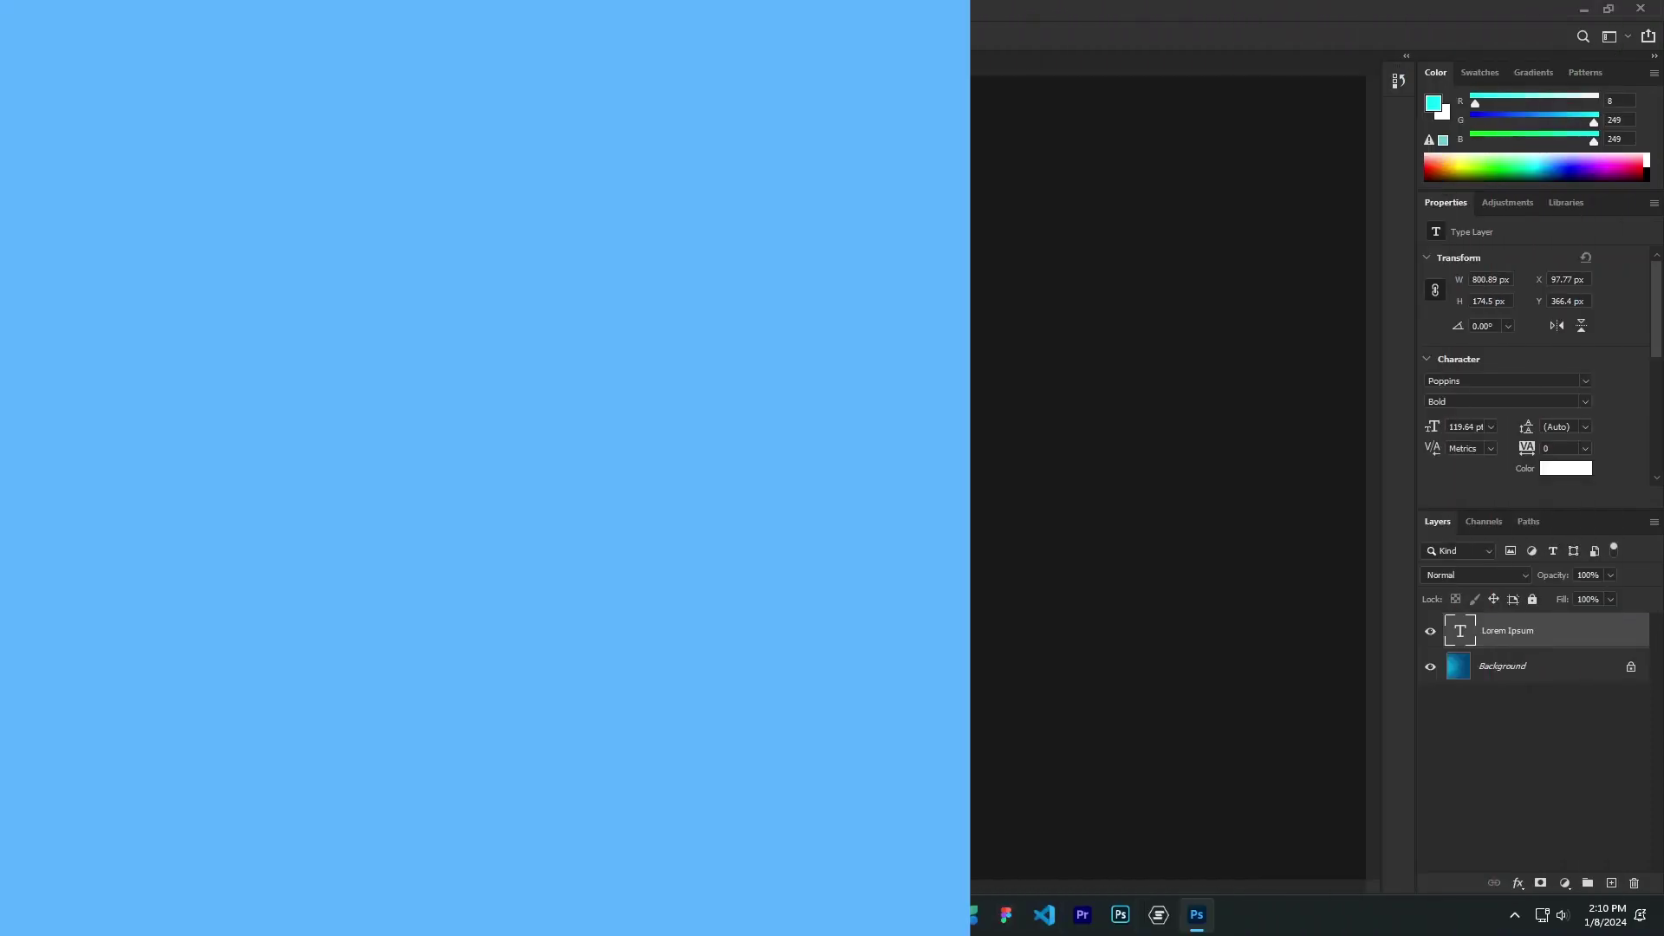
Nudge the Lorem Ipsum text 10 px to the left and enable the Gradient Overlay effect on its layer.
{"action": "key", "text": "shift+Left"}
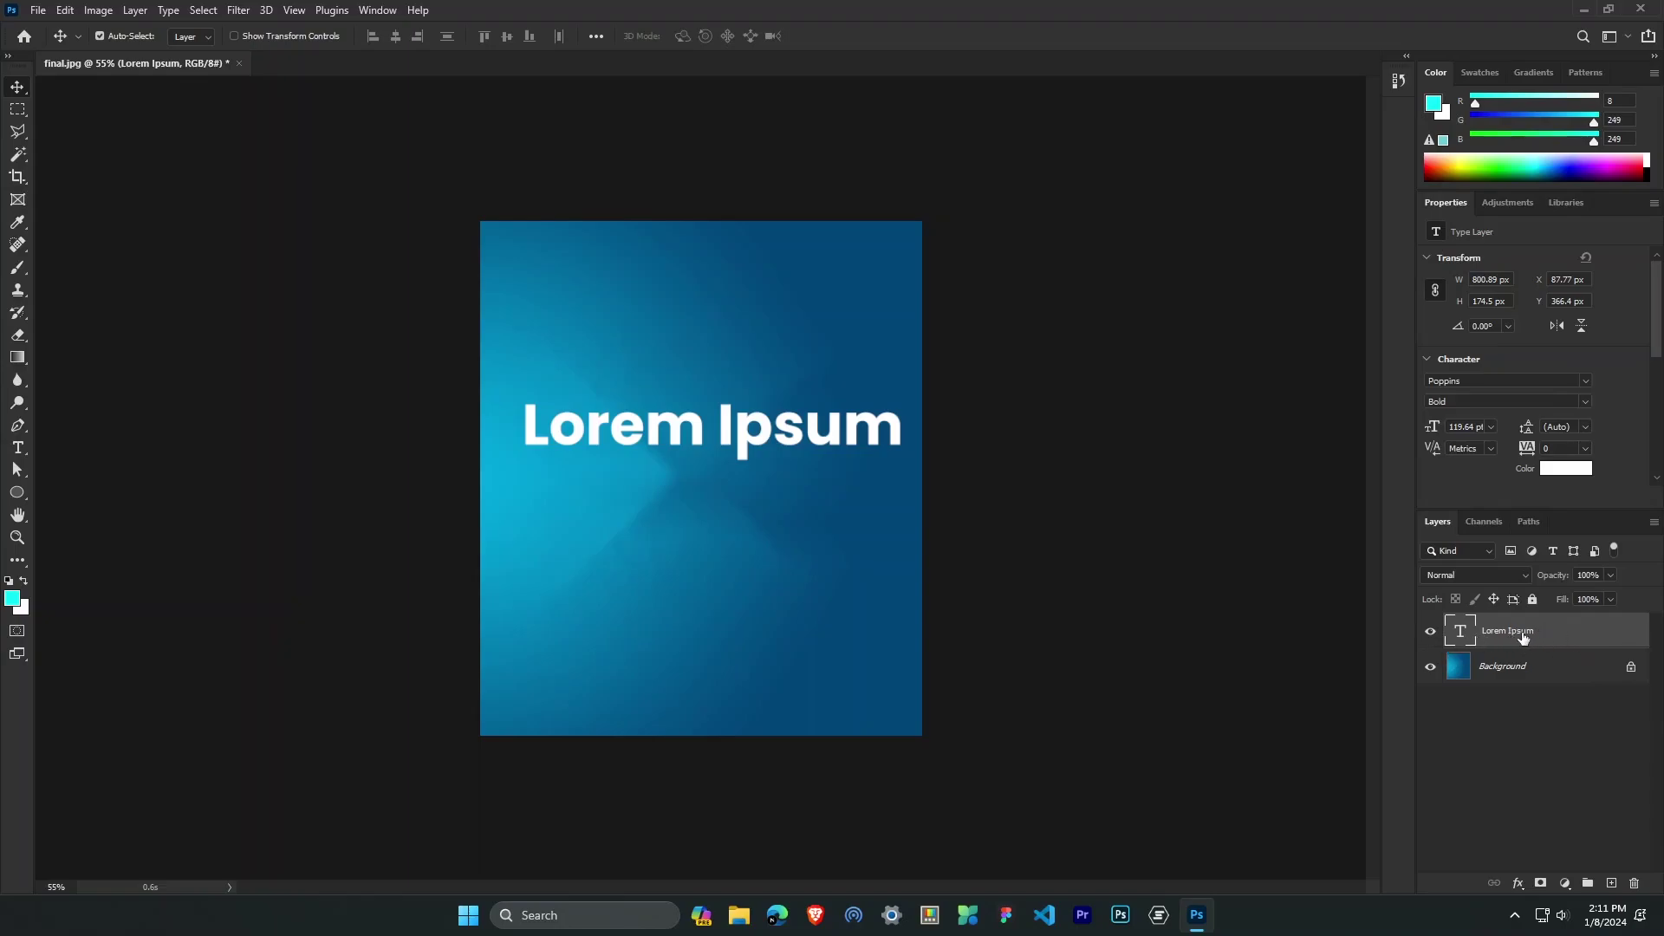
{"action": "double_click", "coordinate": [1568, 636]}
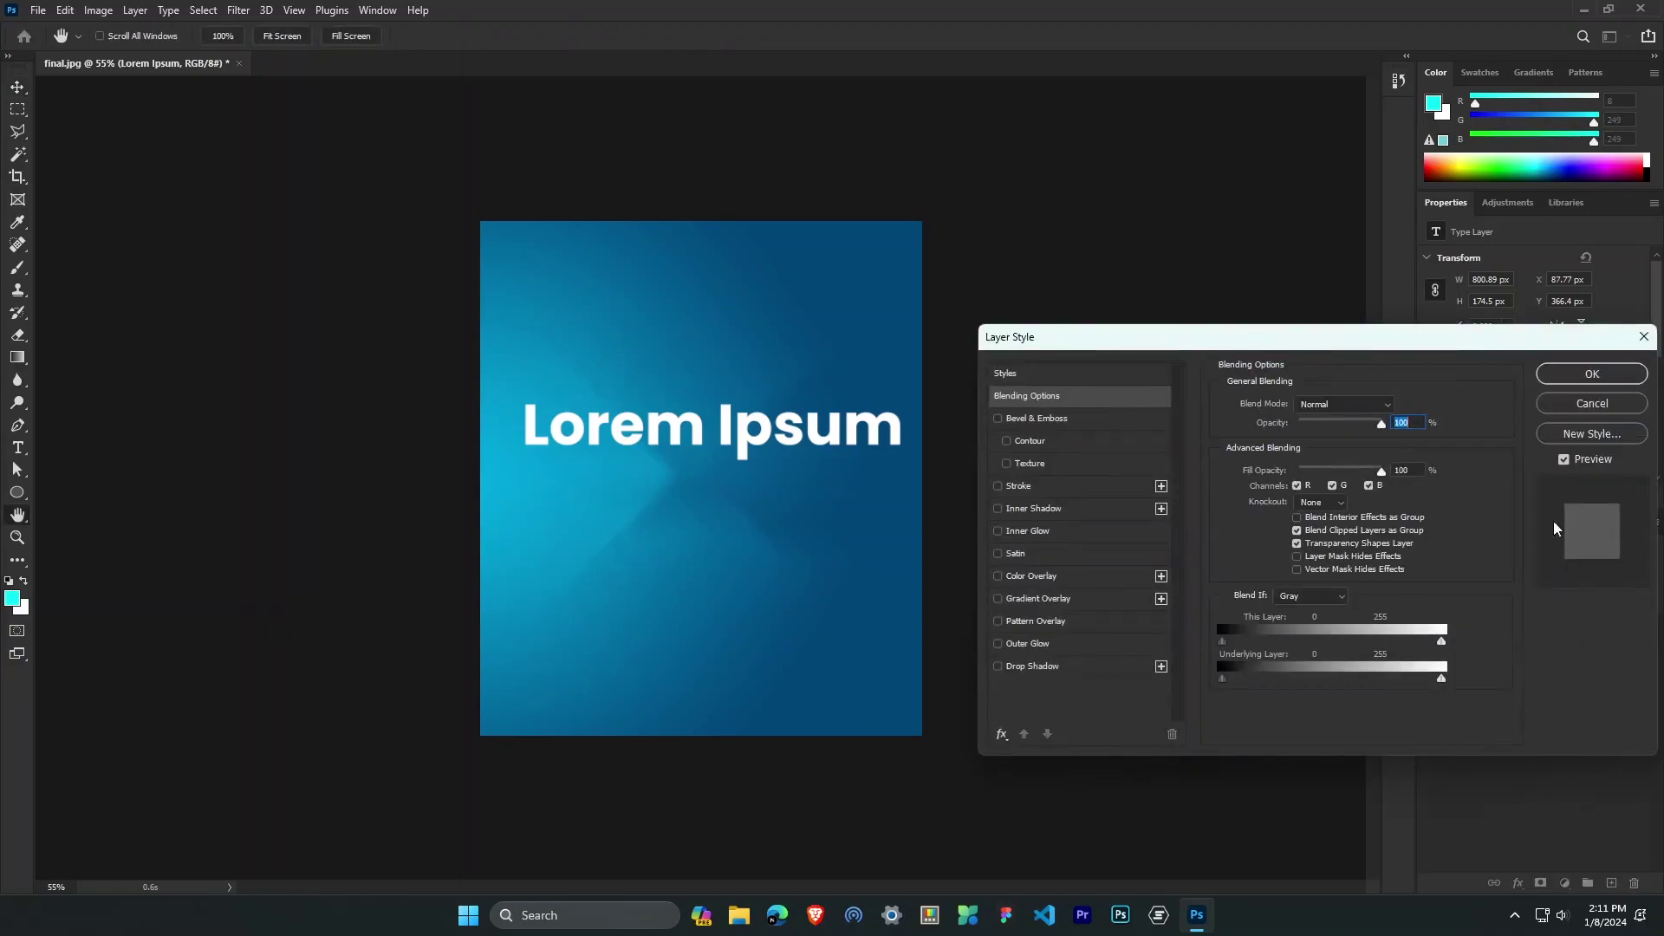
{"action": "left_click_drag", "start_coordinate": [1504, 340], "coordinate": [1089, 377]}
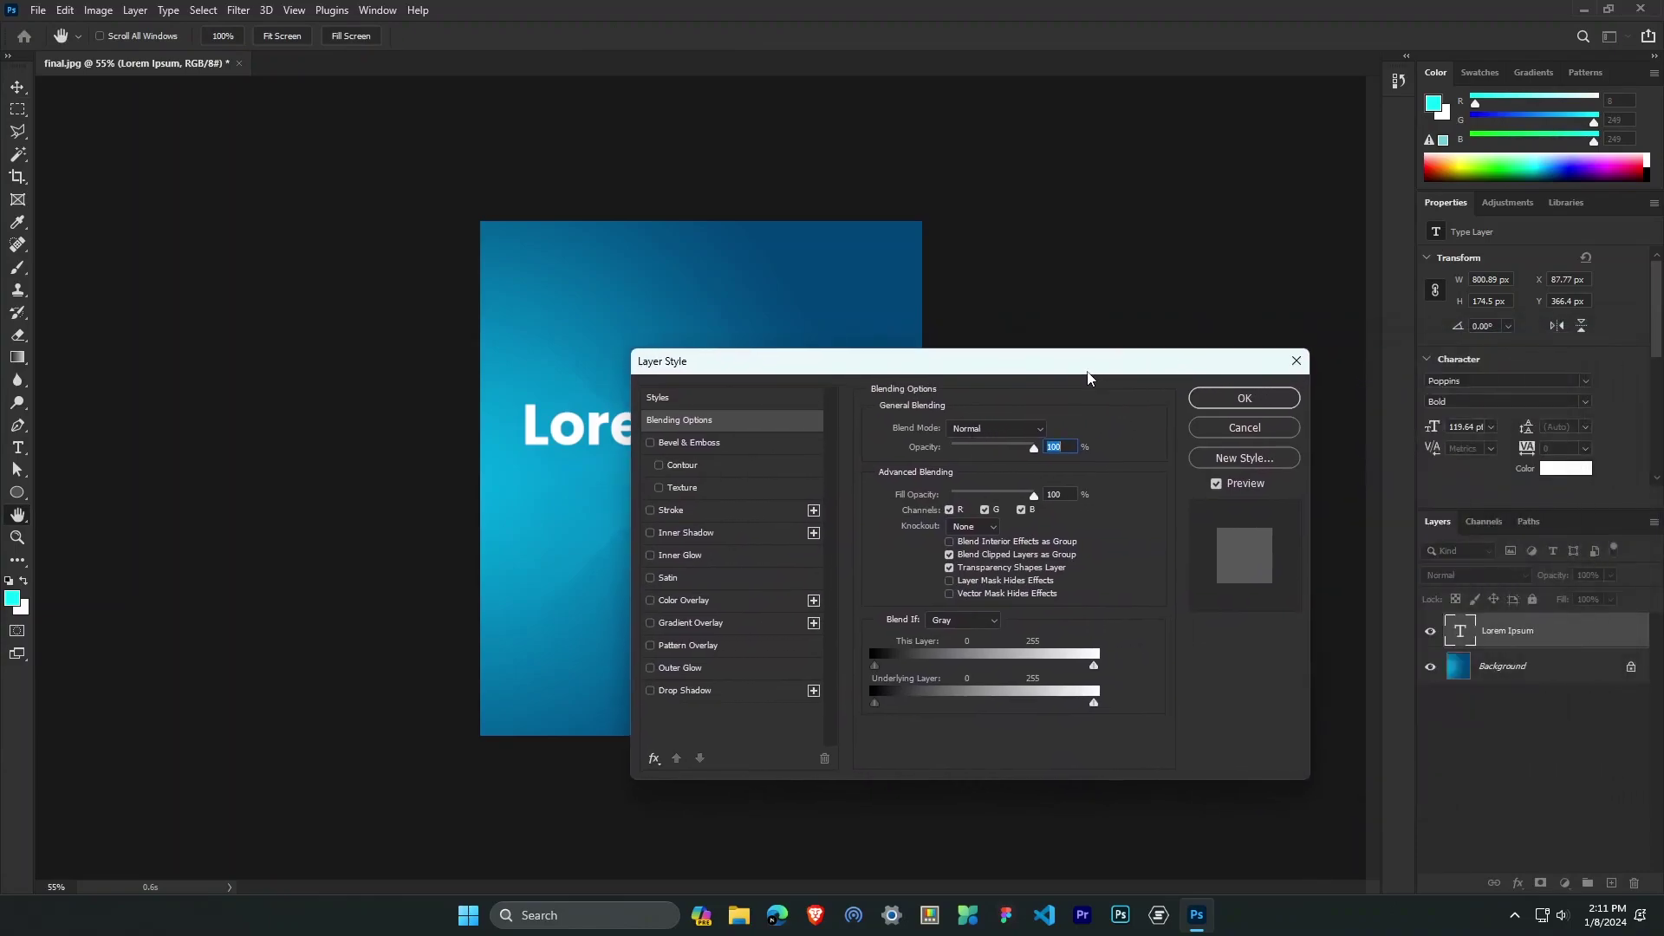
{"action": "left_click", "coordinate": [651, 624]}
{"action": "left_click_drag", "start_coordinate": [881, 373], "coordinate": [1092, 345]}
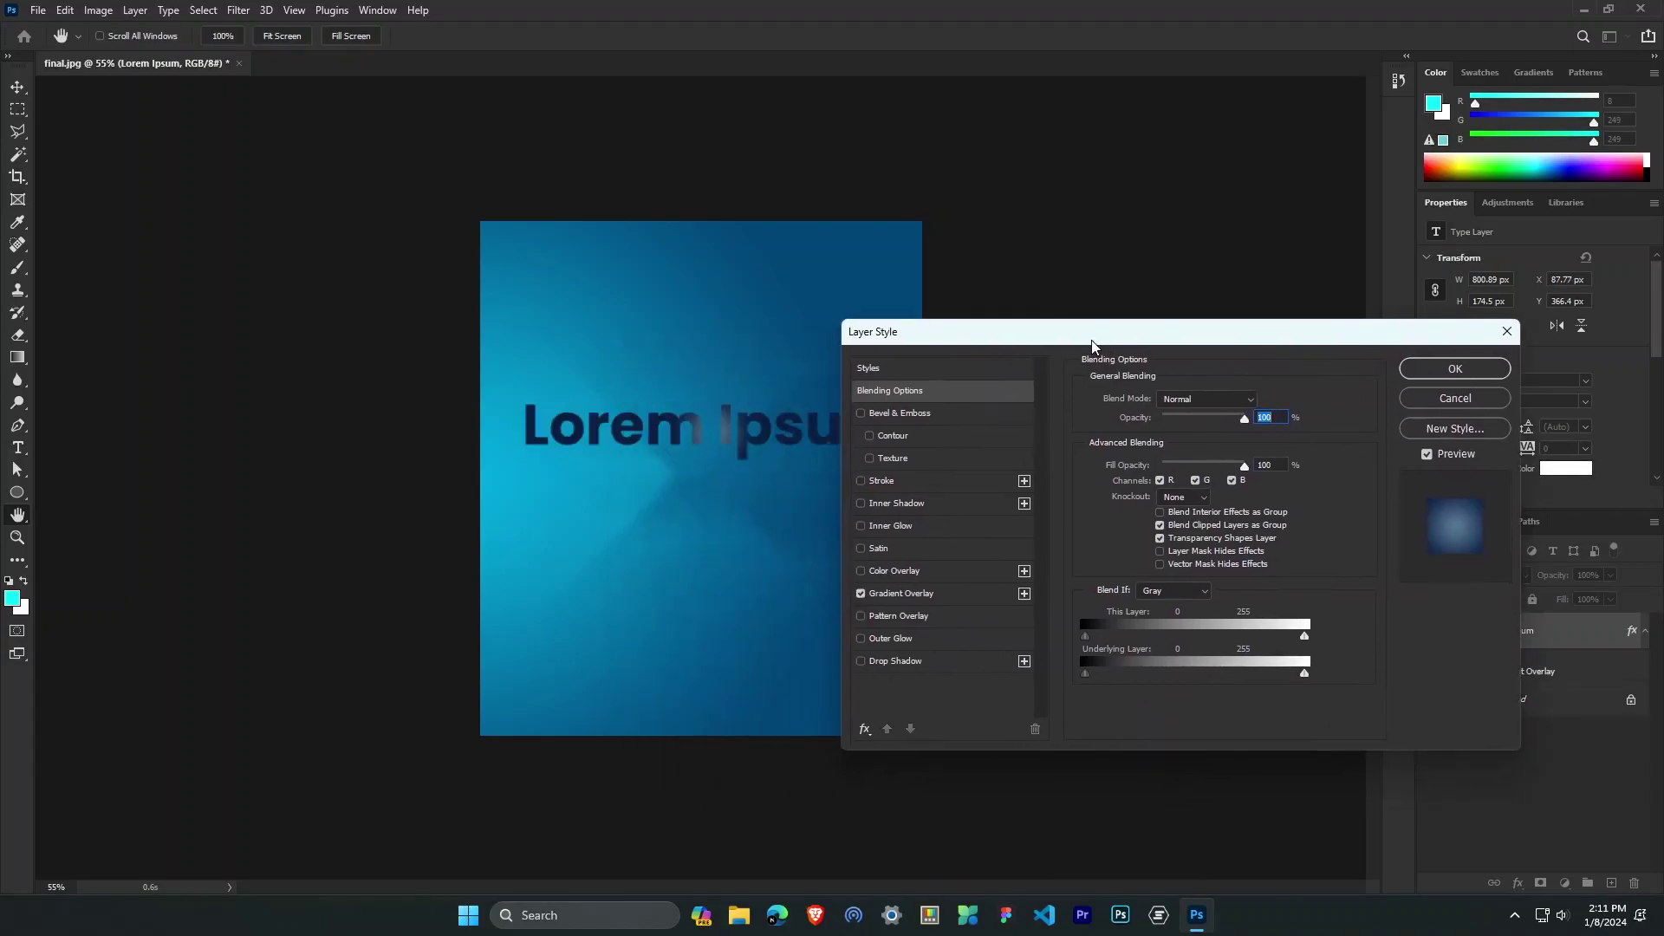
Set the starting colour stop of the text's gradient overlay to bright blue 006bff.
{"action": "left_click", "coordinate": [919, 595]}
{"action": "left_click", "coordinate": [1184, 439]}
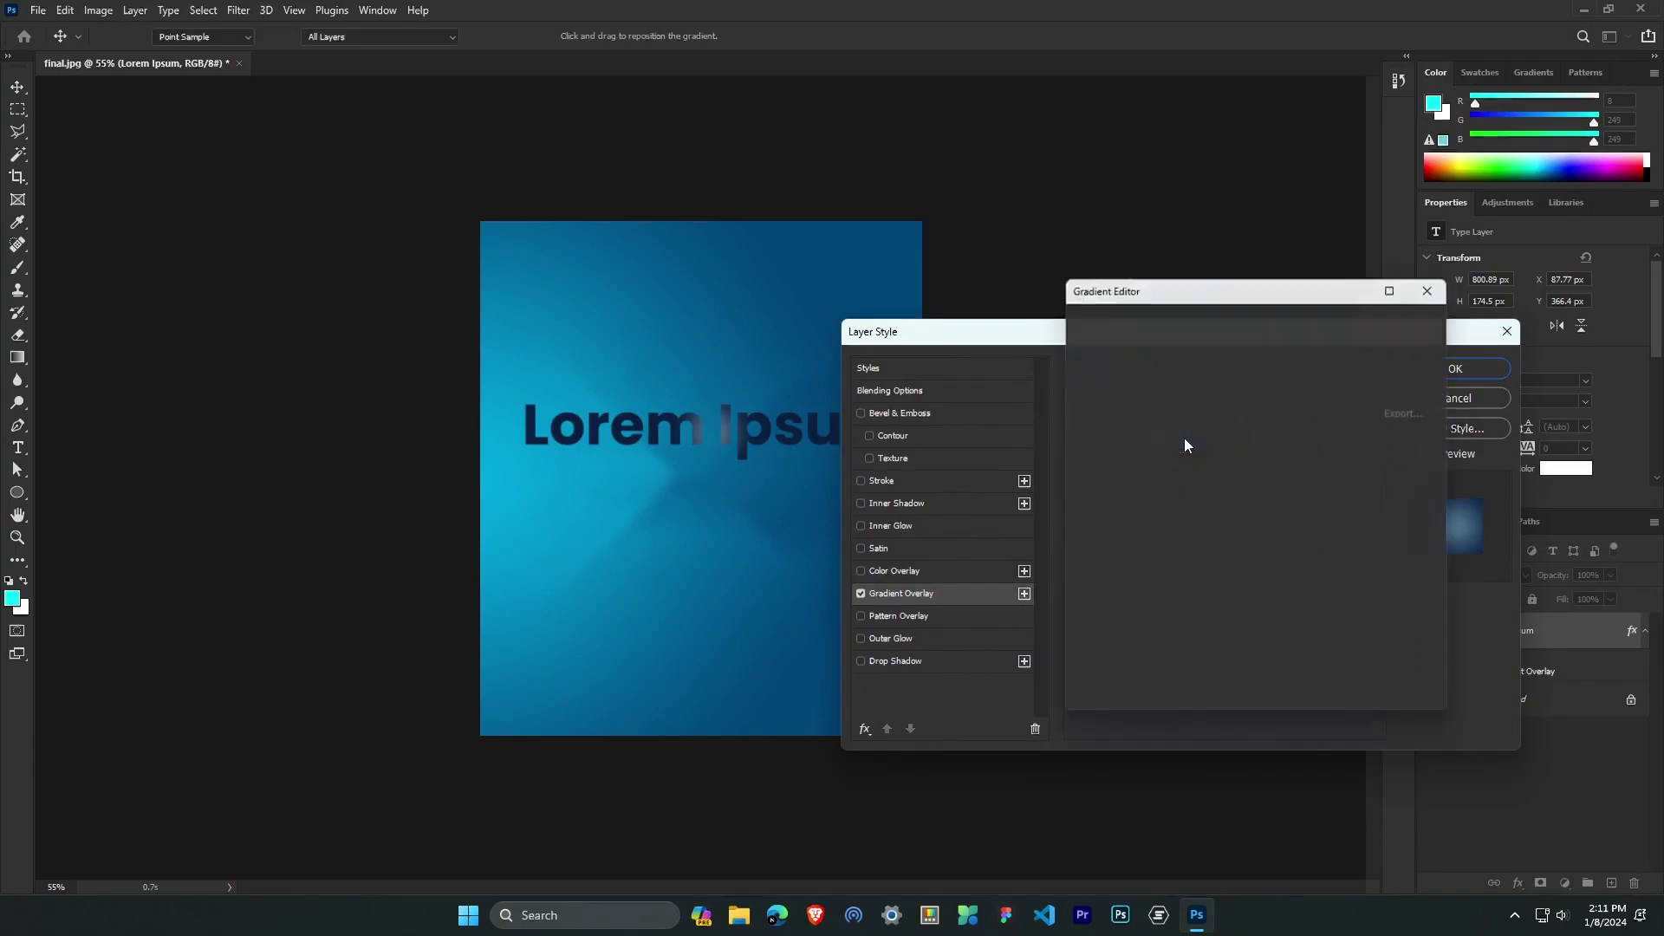
{"action": "double_click", "coordinate": [1083, 602]}
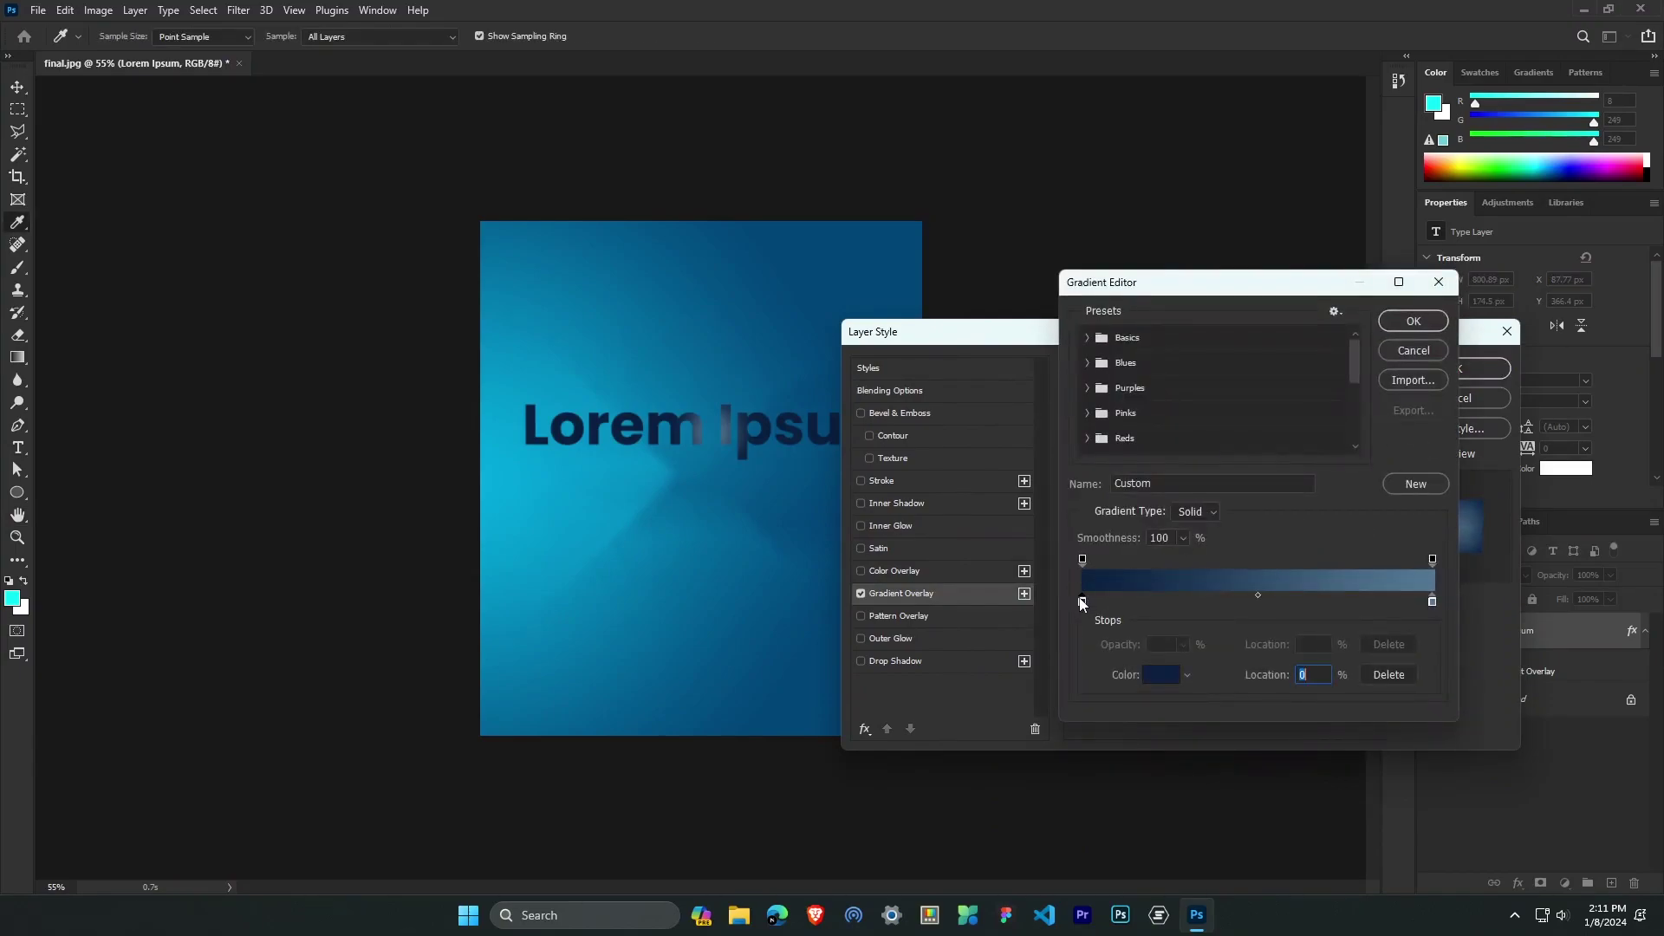
{"action": "left_click", "coordinate": [1091, 608]}
{"action": "left_click_drag", "start_coordinate": [1091, 608], "coordinate": [1271, 580]}
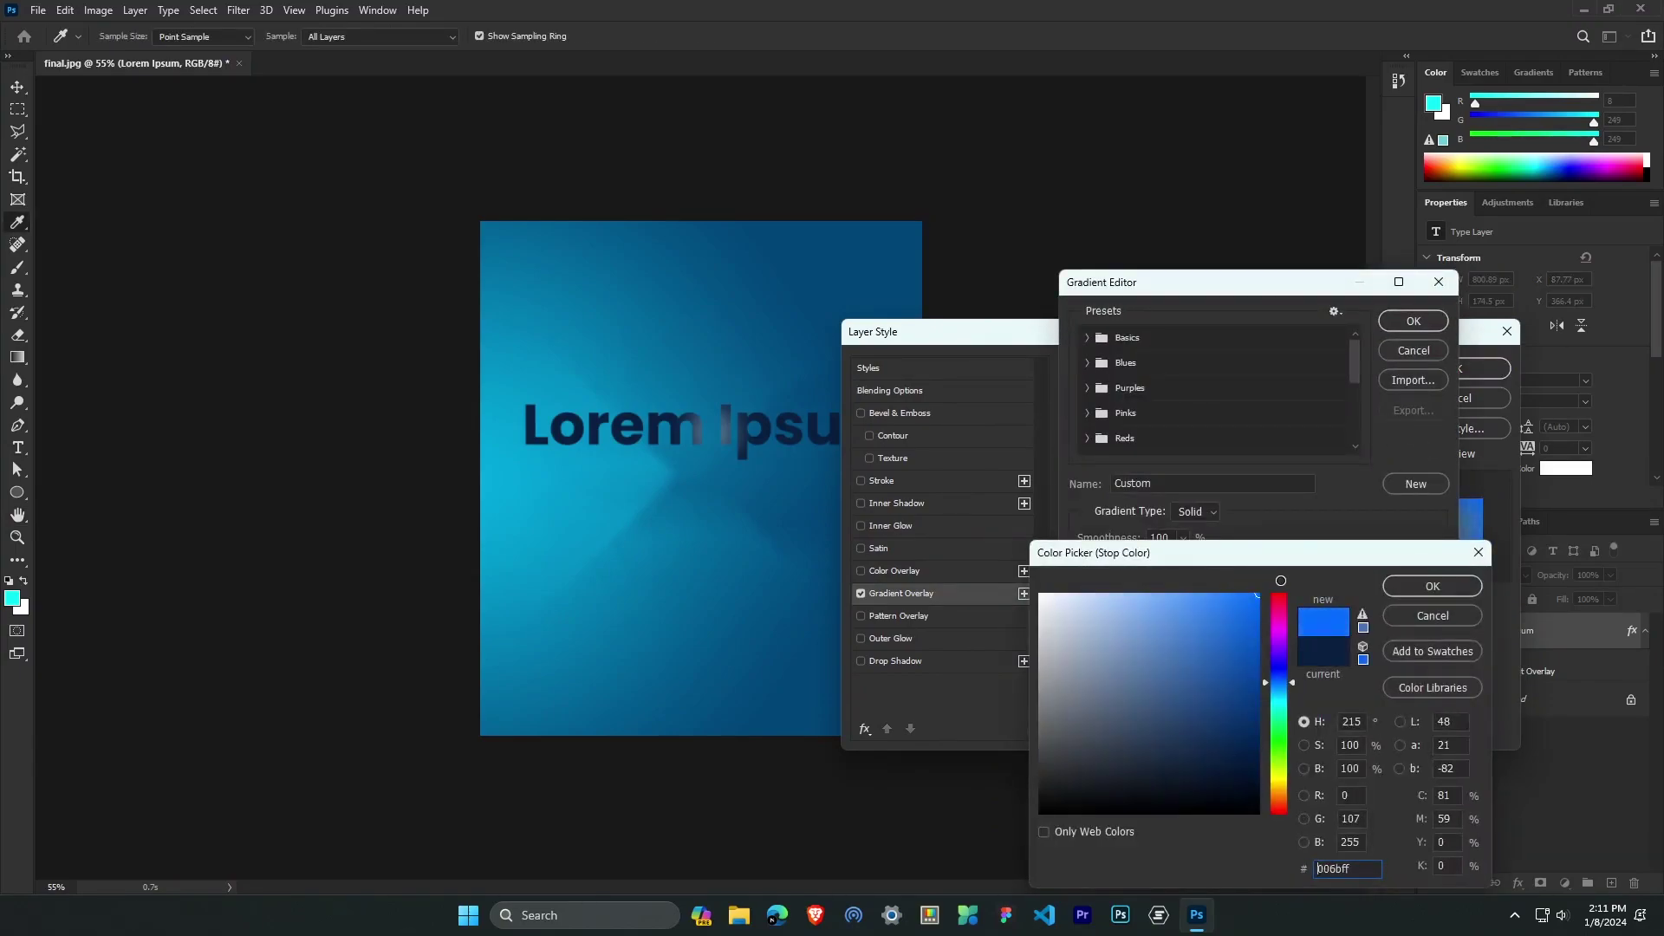
{"action": "left_click", "coordinate": [1438, 594]}
Set the ending colour stop of the overlay gradient to green 00ff36 and accept the edited gradient.
{"action": "left_click", "coordinate": [1433, 600]}
{"action": "left_click", "coordinate": [1161, 674]}
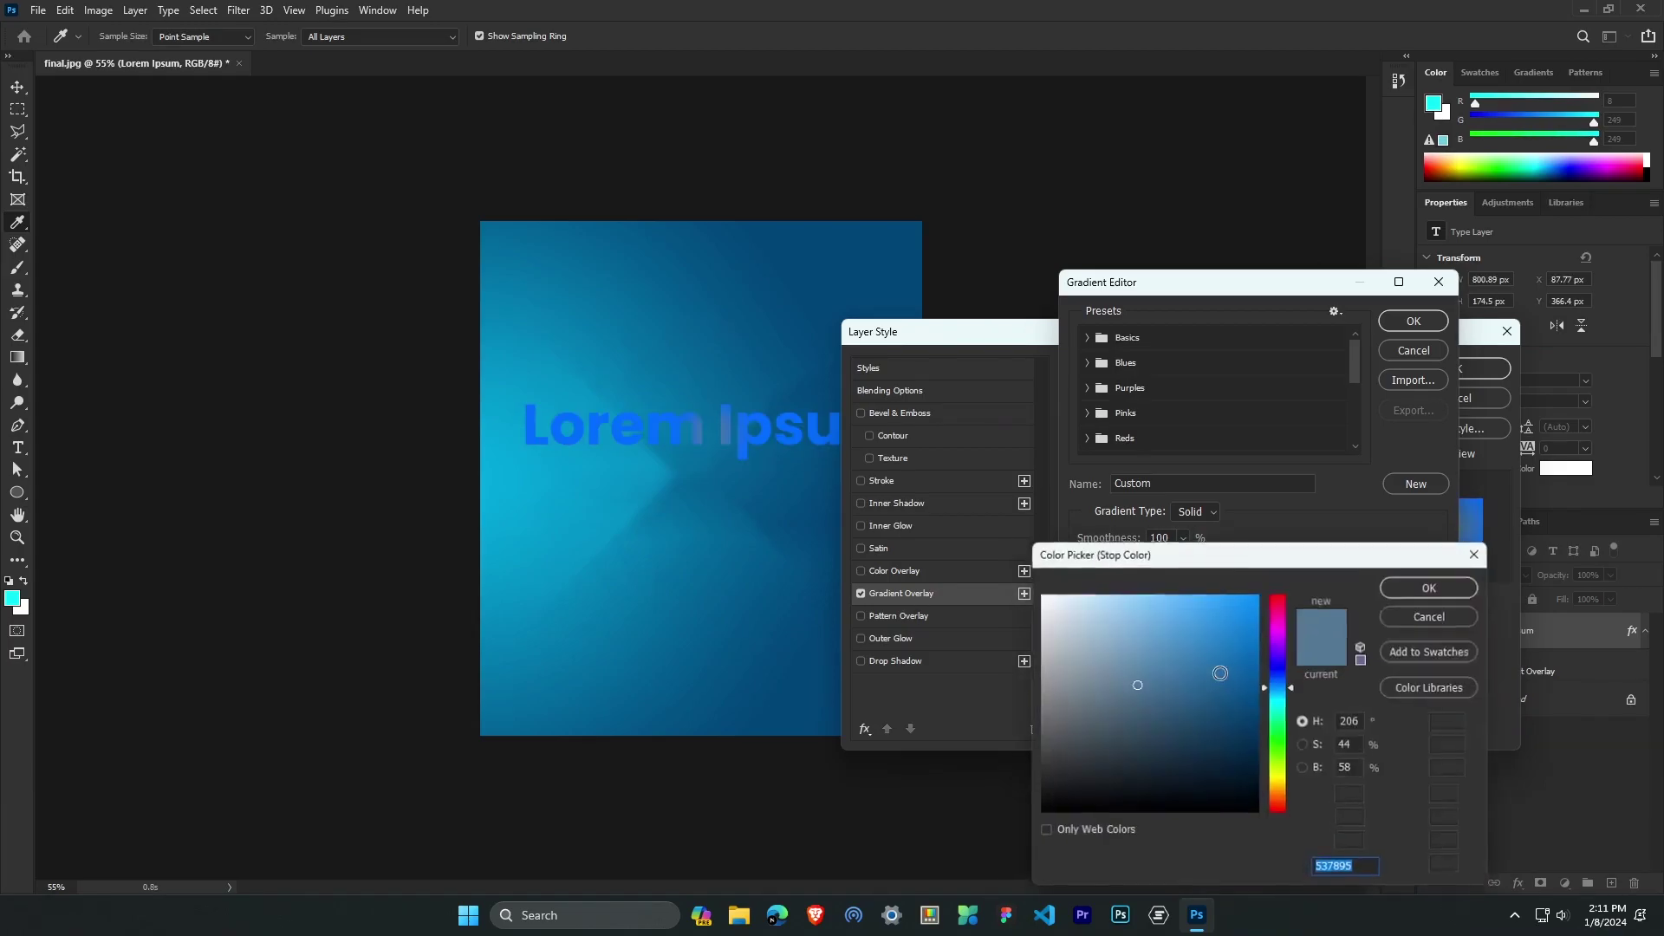
{"action": "left_click_drag", "start_coordinate": [1298, 688], "coordinate": [1291, 730]}
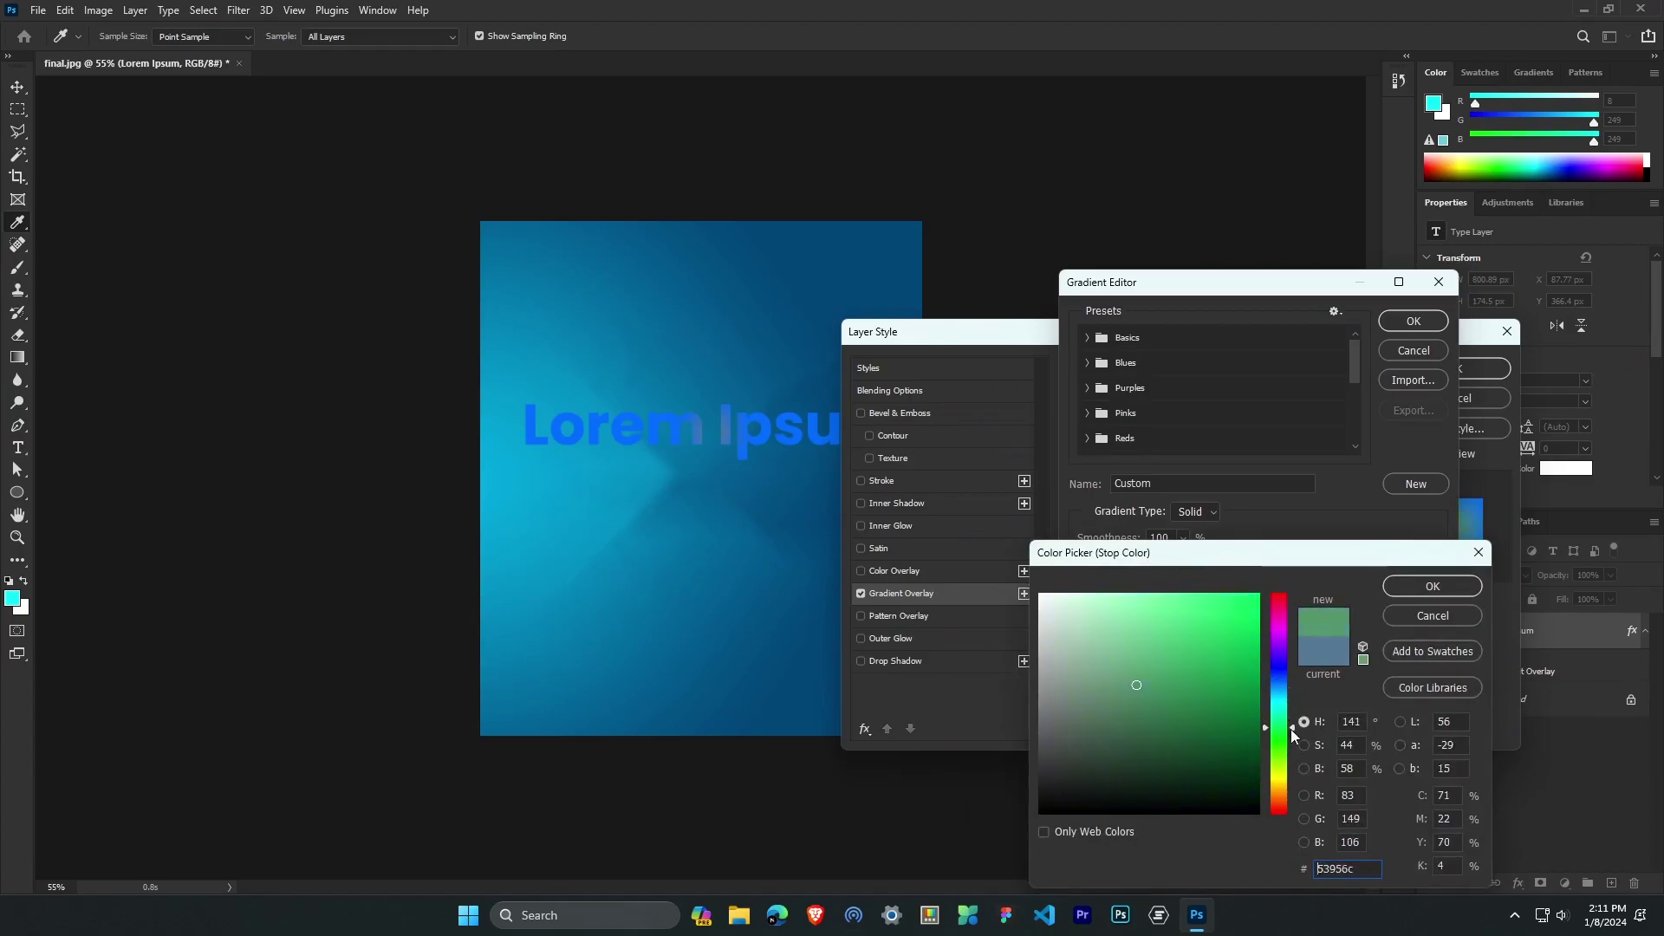
{"action": "left_click_drag", "start_coordinate": [1236, 678], "coordinate": [1265, 593]}
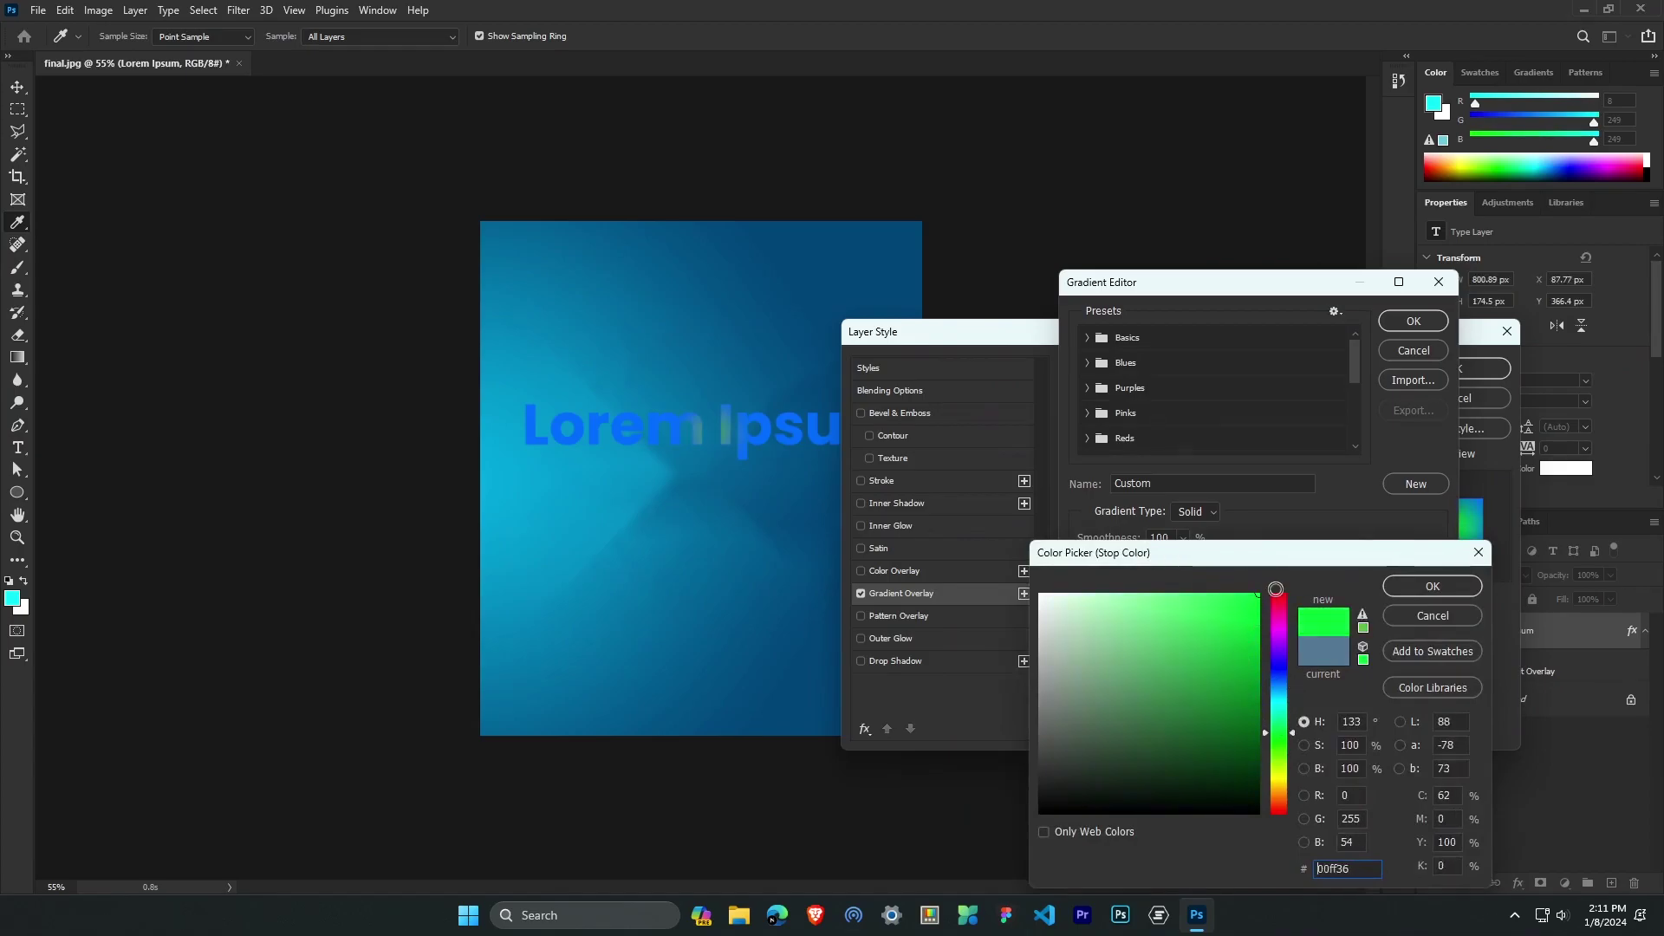
{"action": "left_click", "coordinate": [1451, 594]}
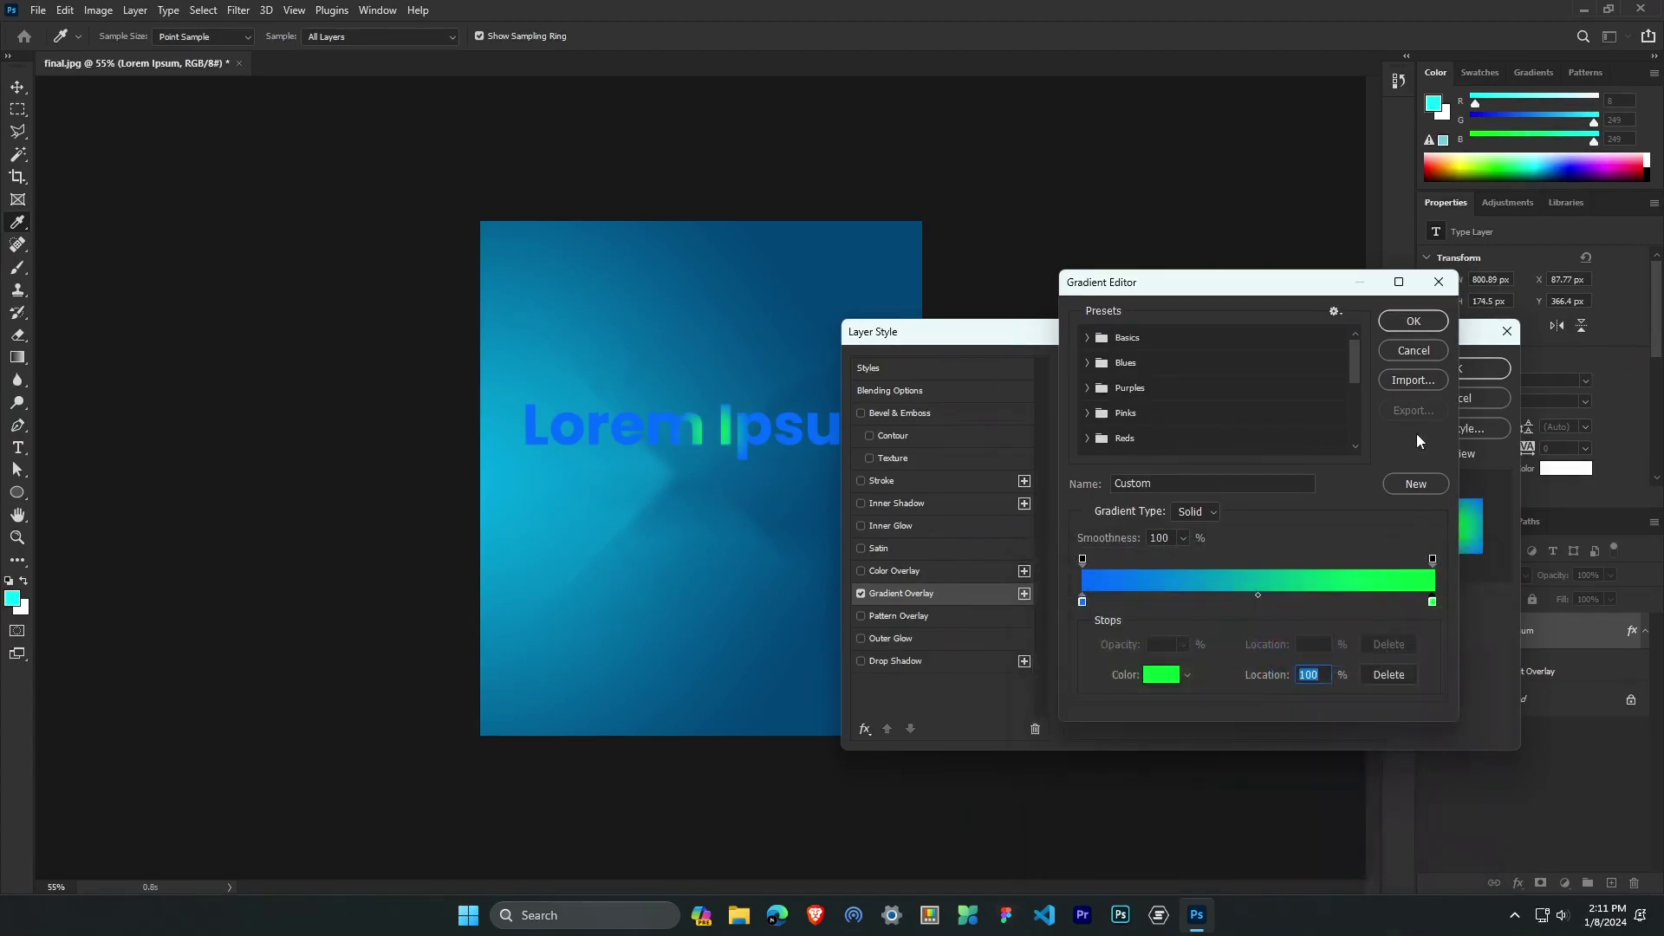
{"action": "left_click", "coordinate": [1414, 321]}
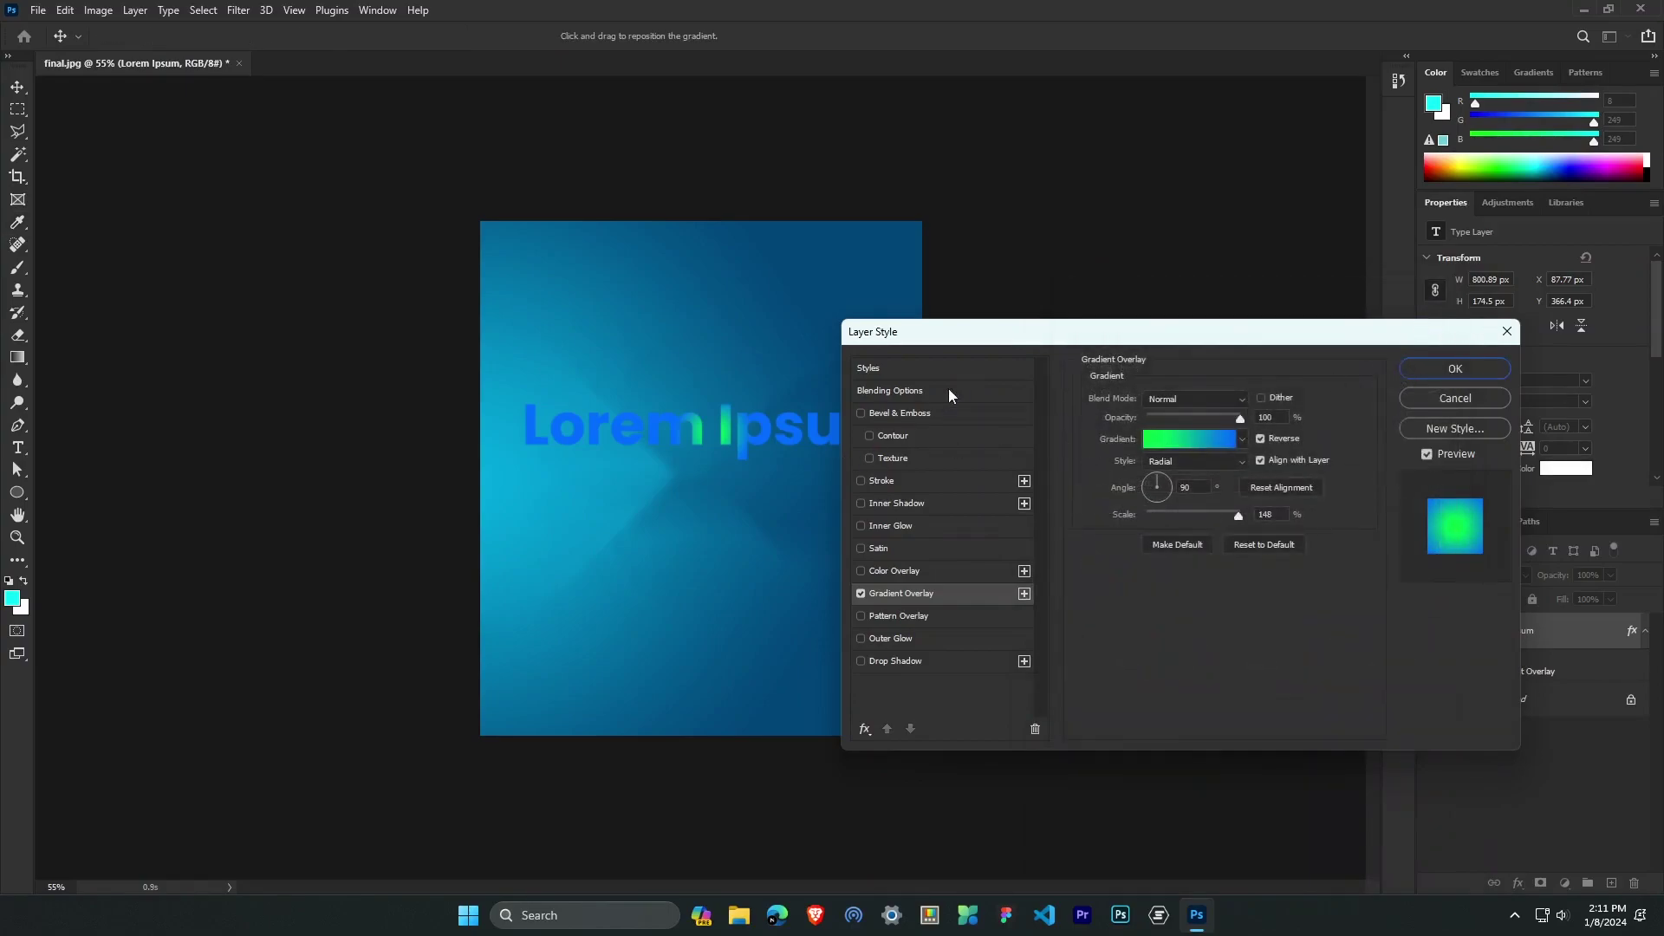
Set the gradient overlay's style to Linear and toggle its Reverse option off and back on.
{"action": "left_click_drag", "start_coordinate": [979, 326], "coordinate": [1084, 379]}
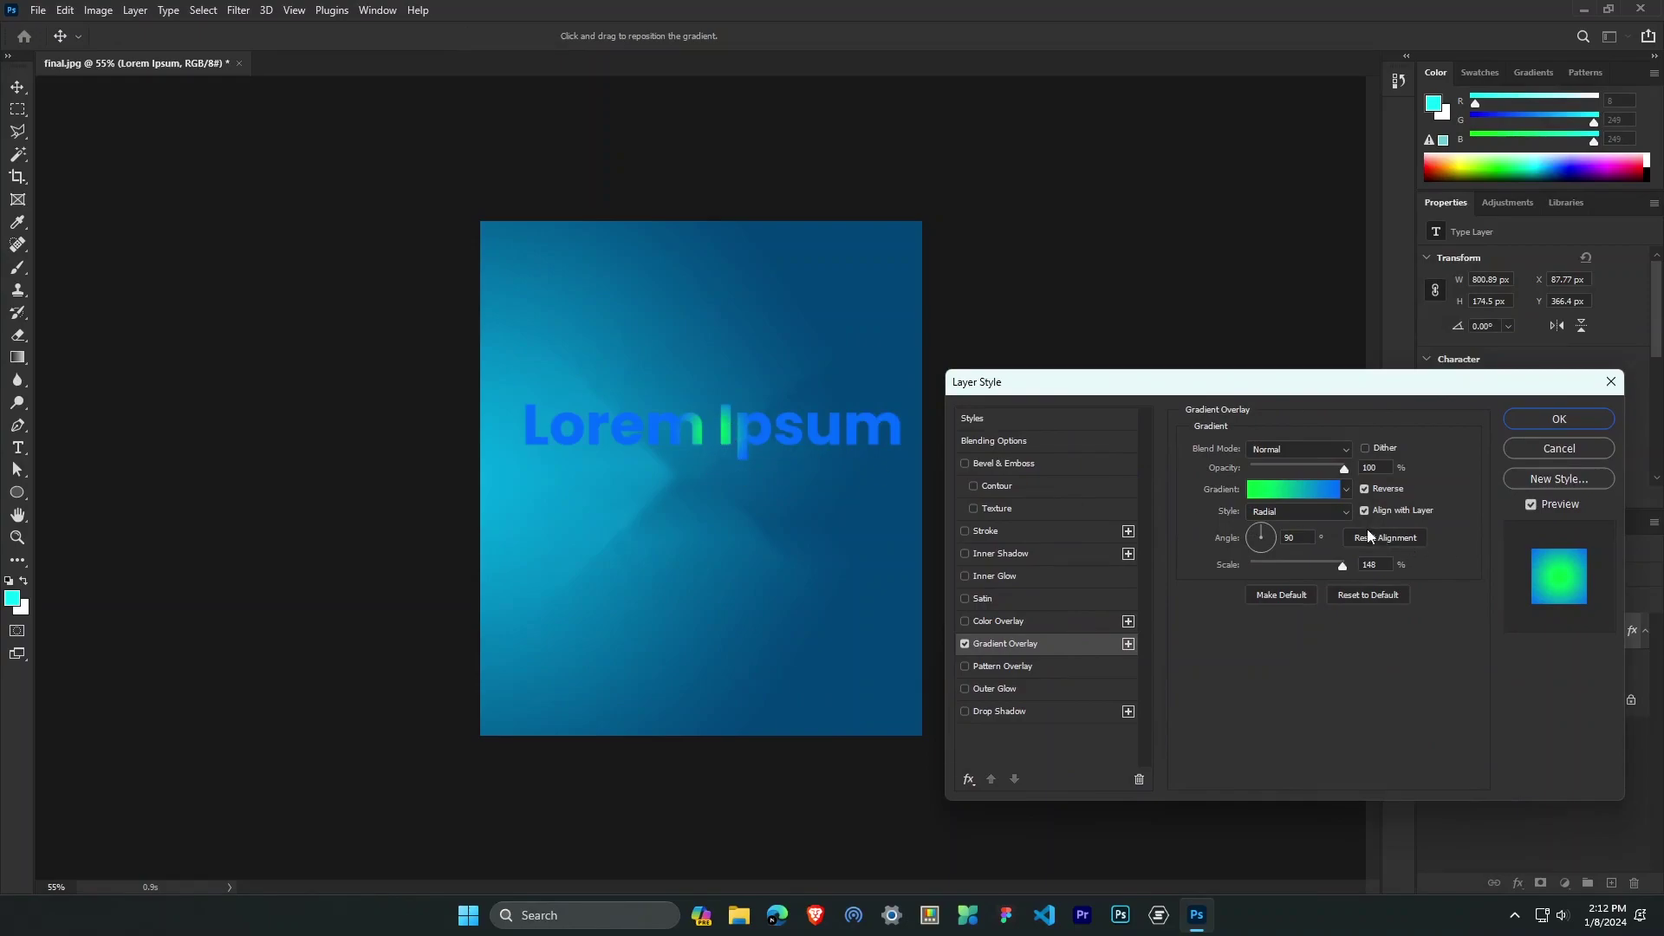
{"action": "left_click", "coordinate": [1282, 510]}
{"action": "left_click", "coordinate": [1510, 573]}
{"action": "left_click", "coordinate": [1298, 512]}
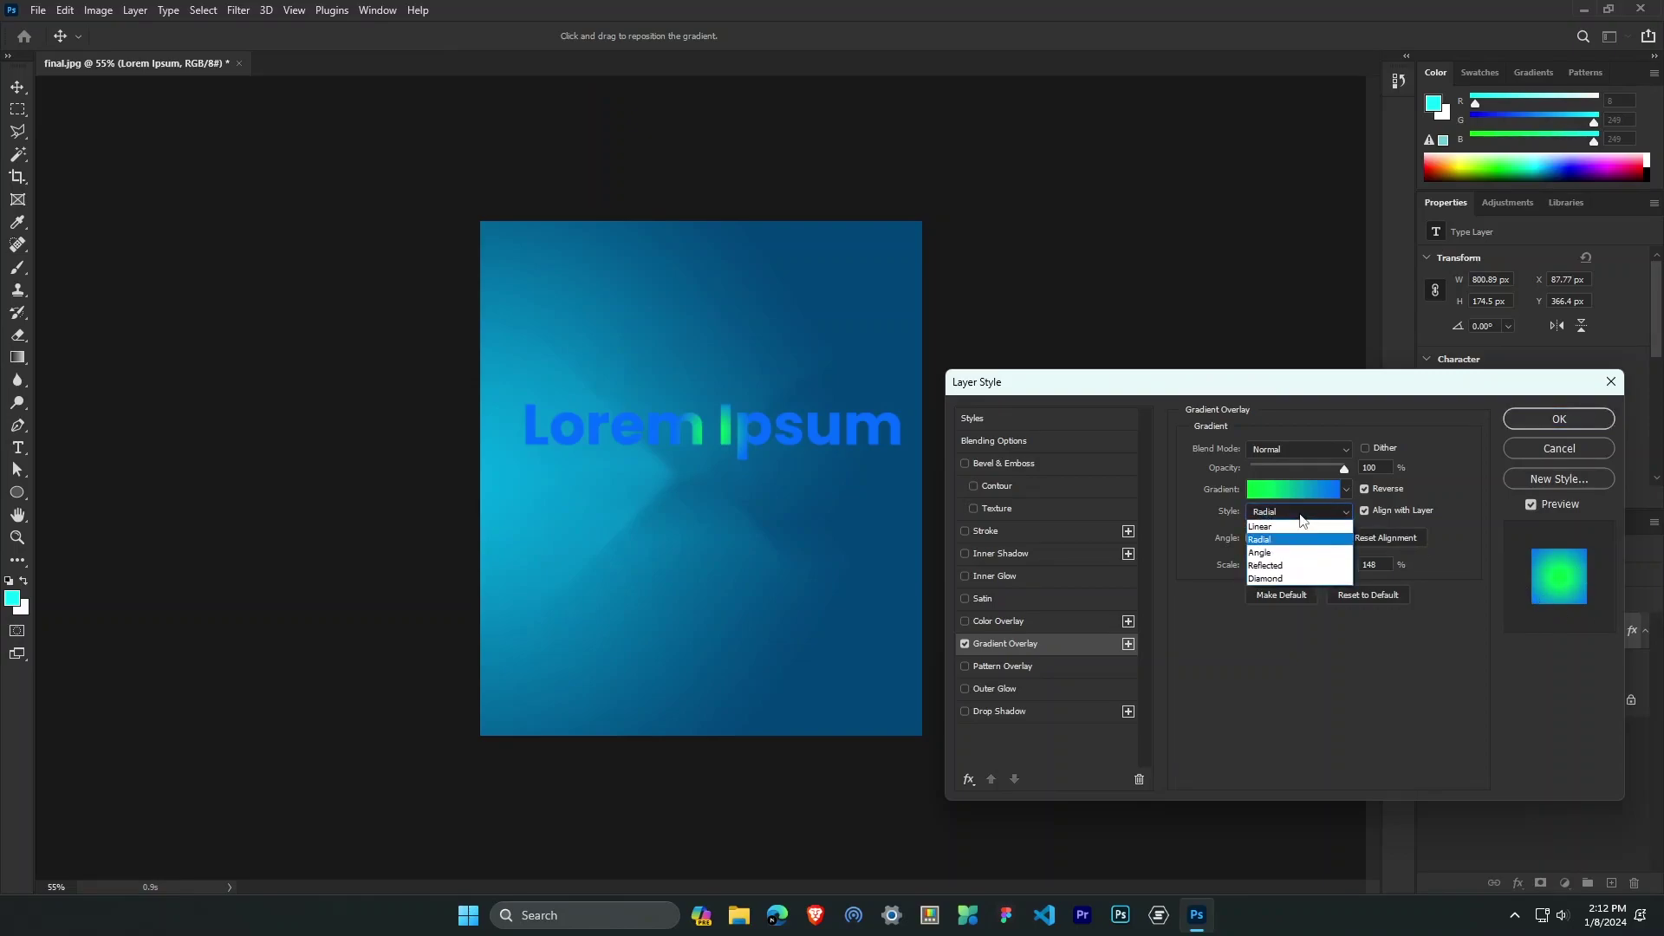
{"action": "left_click", "coordinate": [1277, 527]}
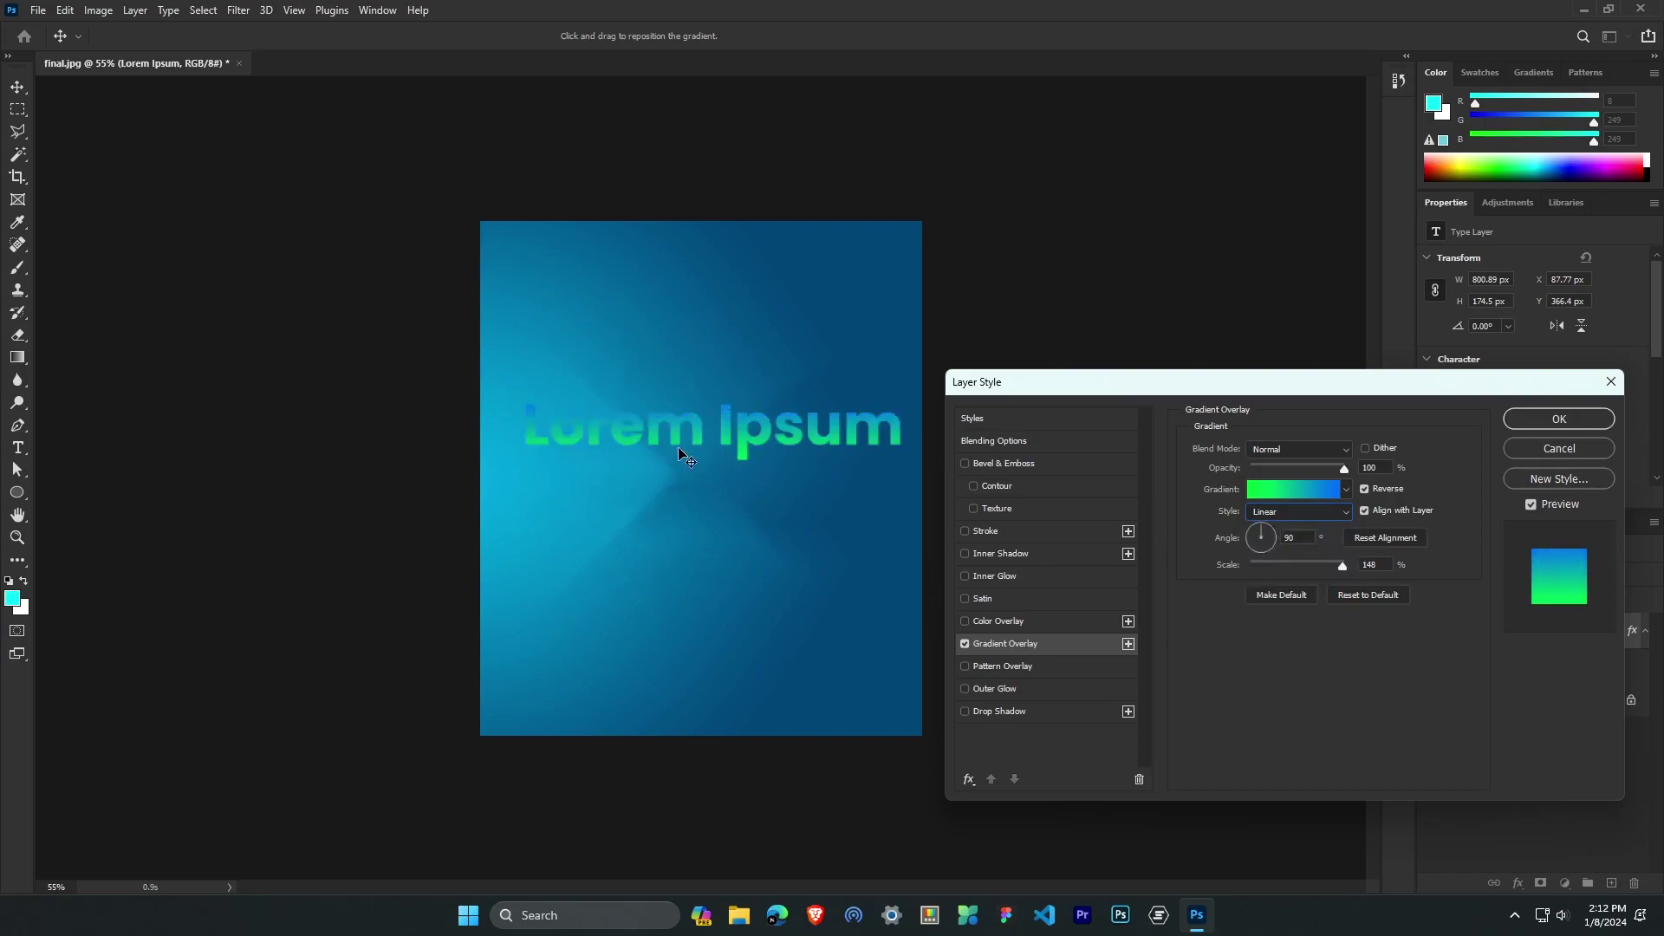
{"action": "left_click", "coordinate": [1365, 490]}
{"action": "left_click", "coordinate": [1364, 489]}
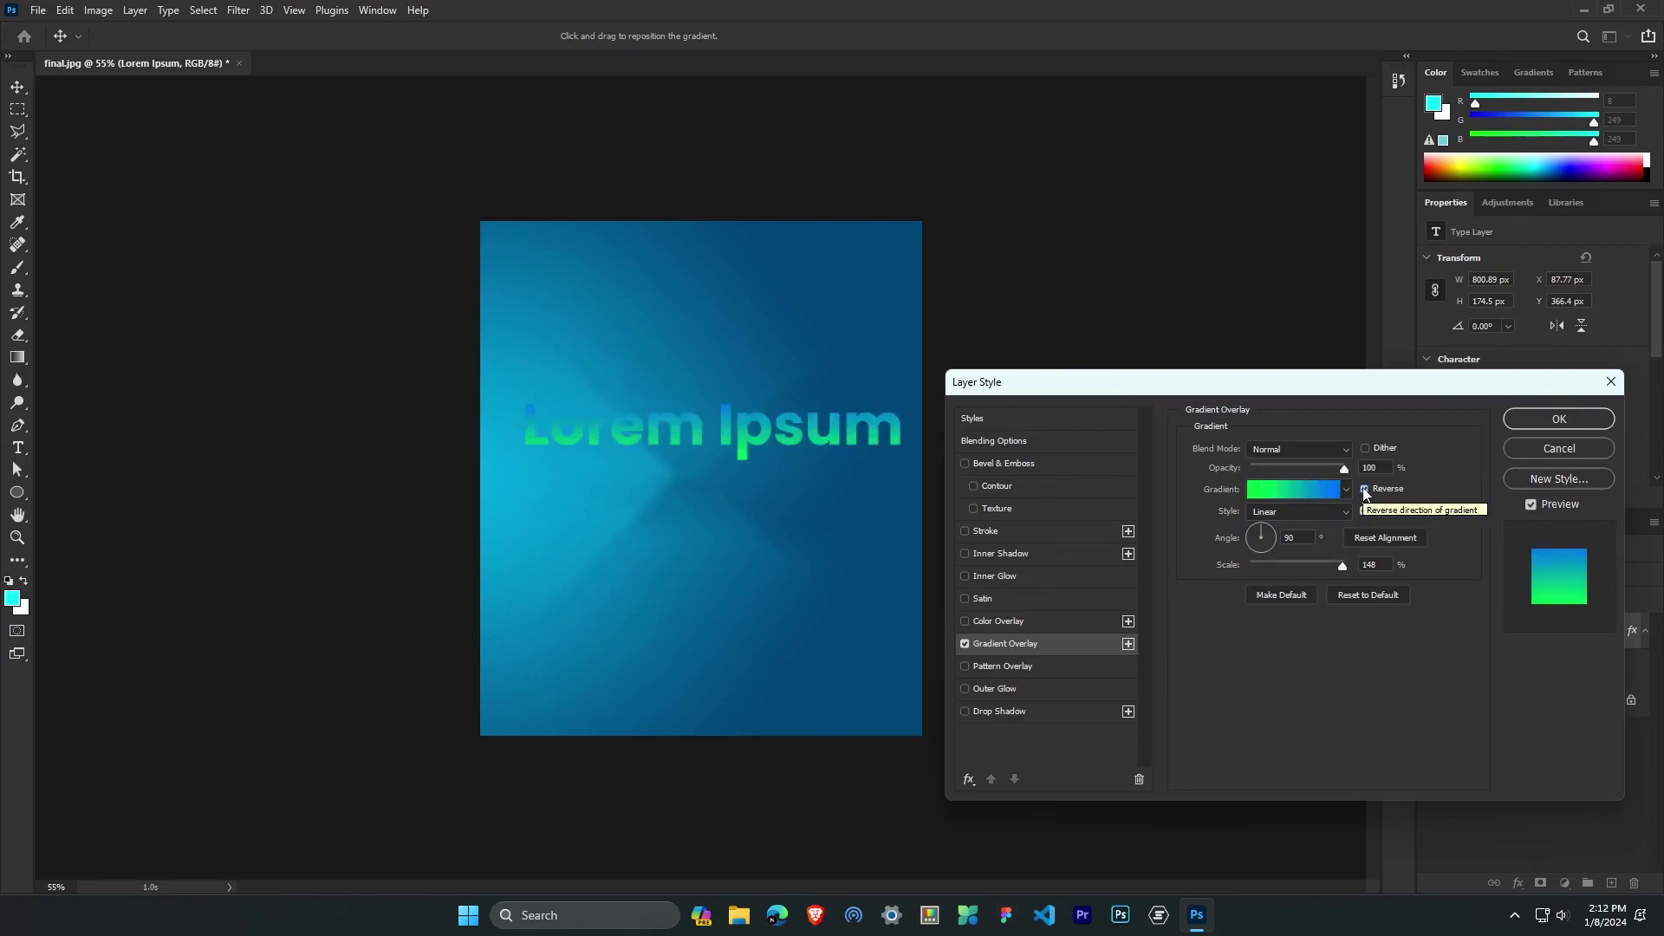
Rotate the linear gradient to run from blue at the text's left end to green at its right, keep 100% opacity, and apply the layer style.
{"action": "mouse_move", "coordinate": [1344, 469]}
{"action": "left_mouse_down"}
{"action": "mouse_move", "coordinate": [1265, 472]}
{"action": "mouse_move", "coordinate": [1347, 472]}
{"action": "left_mouse_up"}
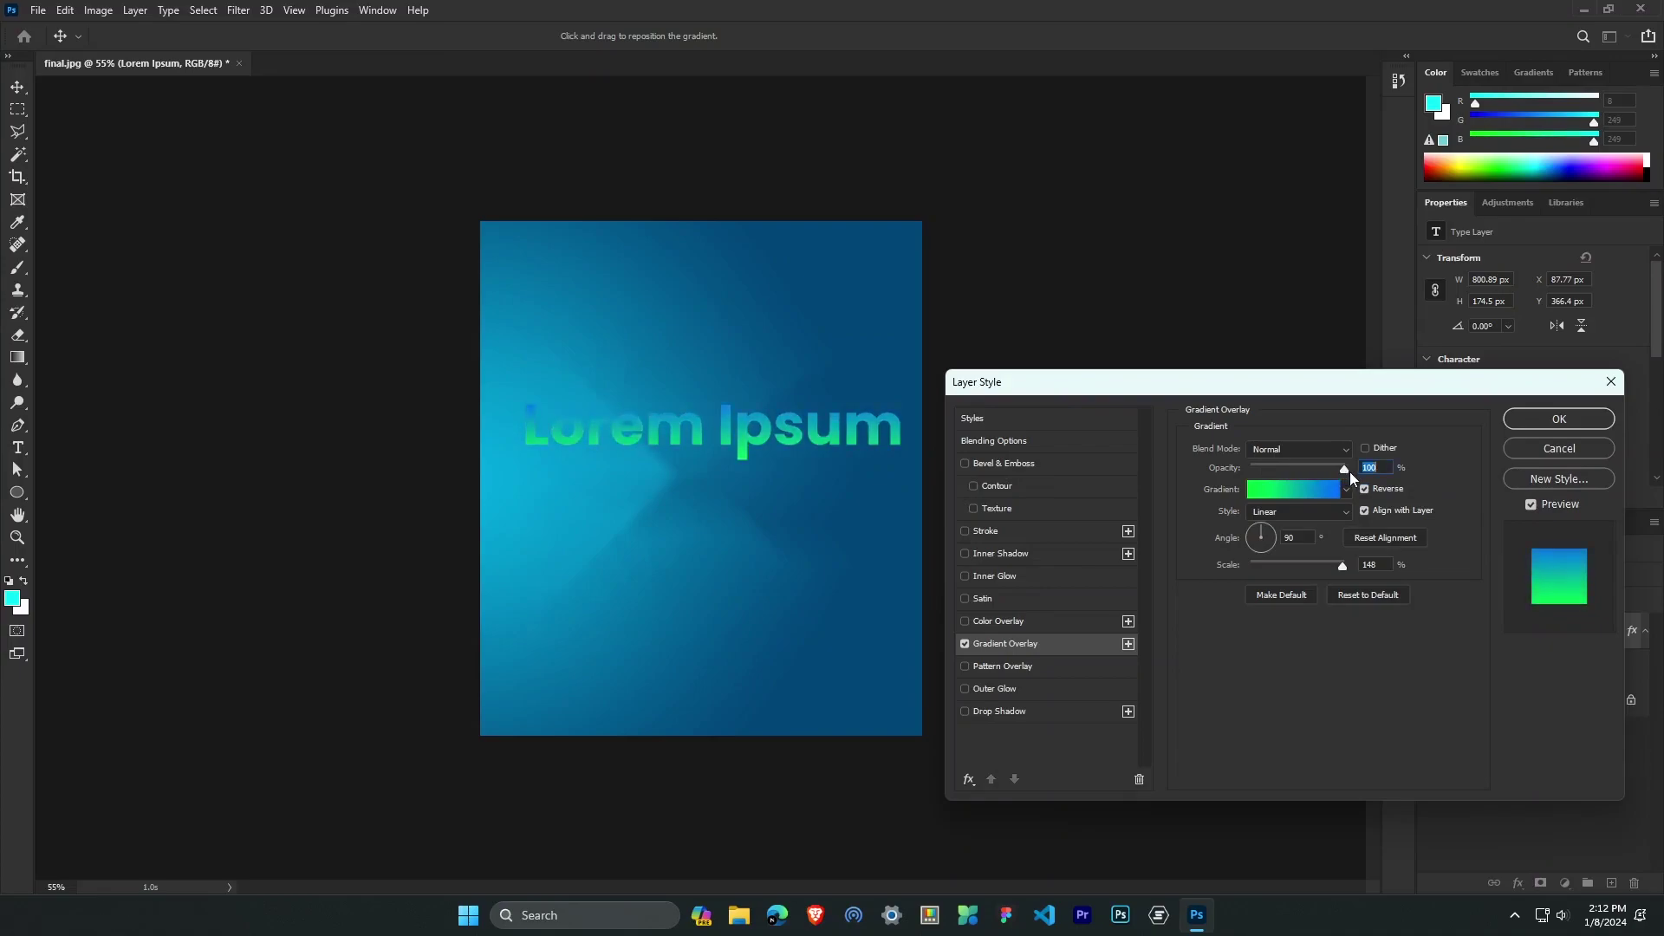
{"action": "left_click_drag", "start_coordinate": [1270, 538], "coordinate": [1258, 528]}
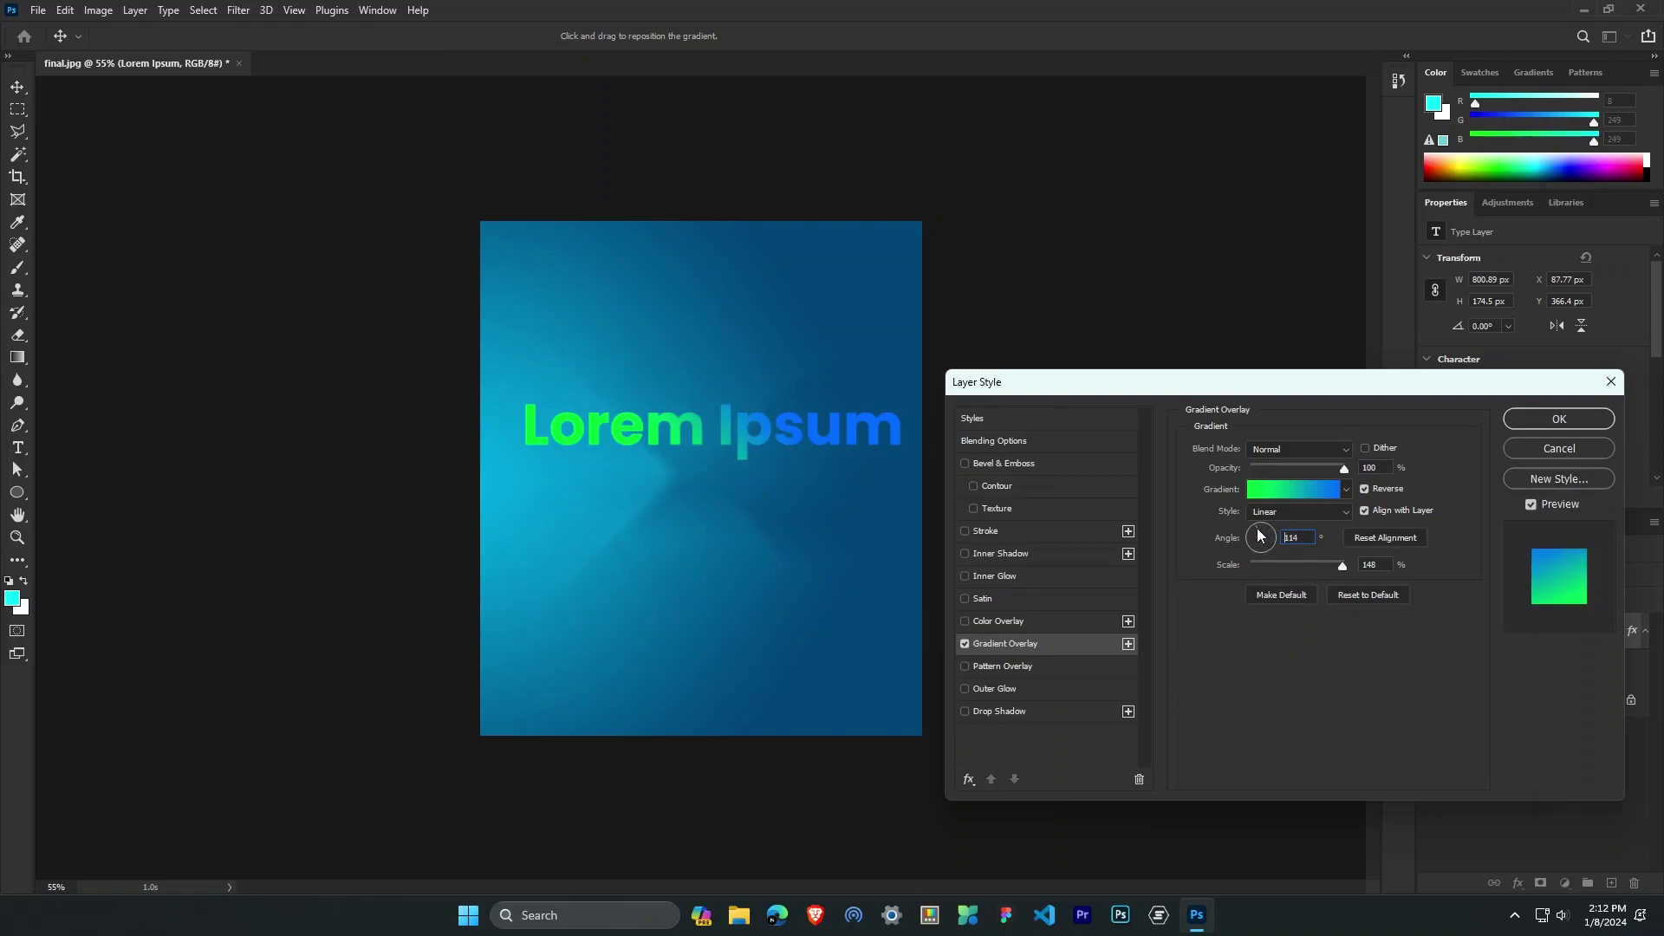
{"action": "left_click", "coordinate": [1539, 425]}
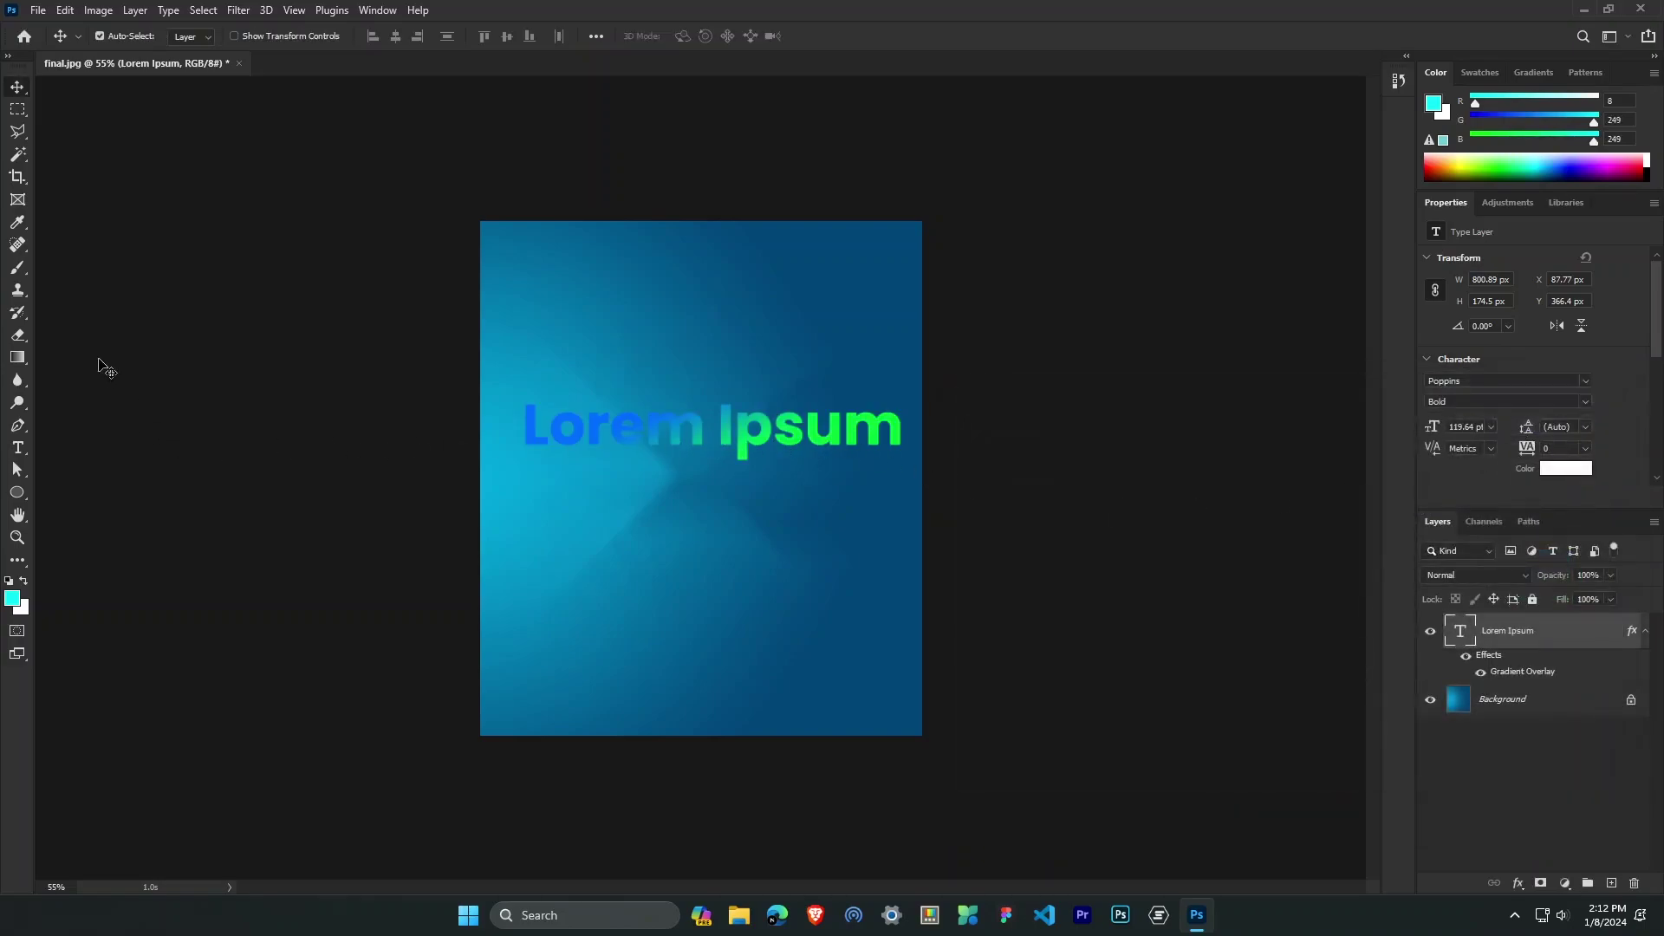
Replace the Lorem Ipsum text with "You can do" on the same type layer.
{"action": "left_click", "coordinate": [17, 448]}
{"action": "left_click", "coordinate": [725, 428]}
{"action": "key", "text": "BackSpace"}
{"action": "key", "text": "BackSpace"}
{"action": "key", "text": "BackSpace"}
{"action": "key", "text": "BackSpace"}
{"action": "key", "text": "BackSpace"}
{"action": "key", "text": "BackSpace"}
{"action": "key", "text": "Delete"}
{"action": "key", "text": "Delete"}
{"action": "key", "text": "Delete"}
{"action": "key", "text": "Delete"}
{"action": "key", "text": "Delete"}
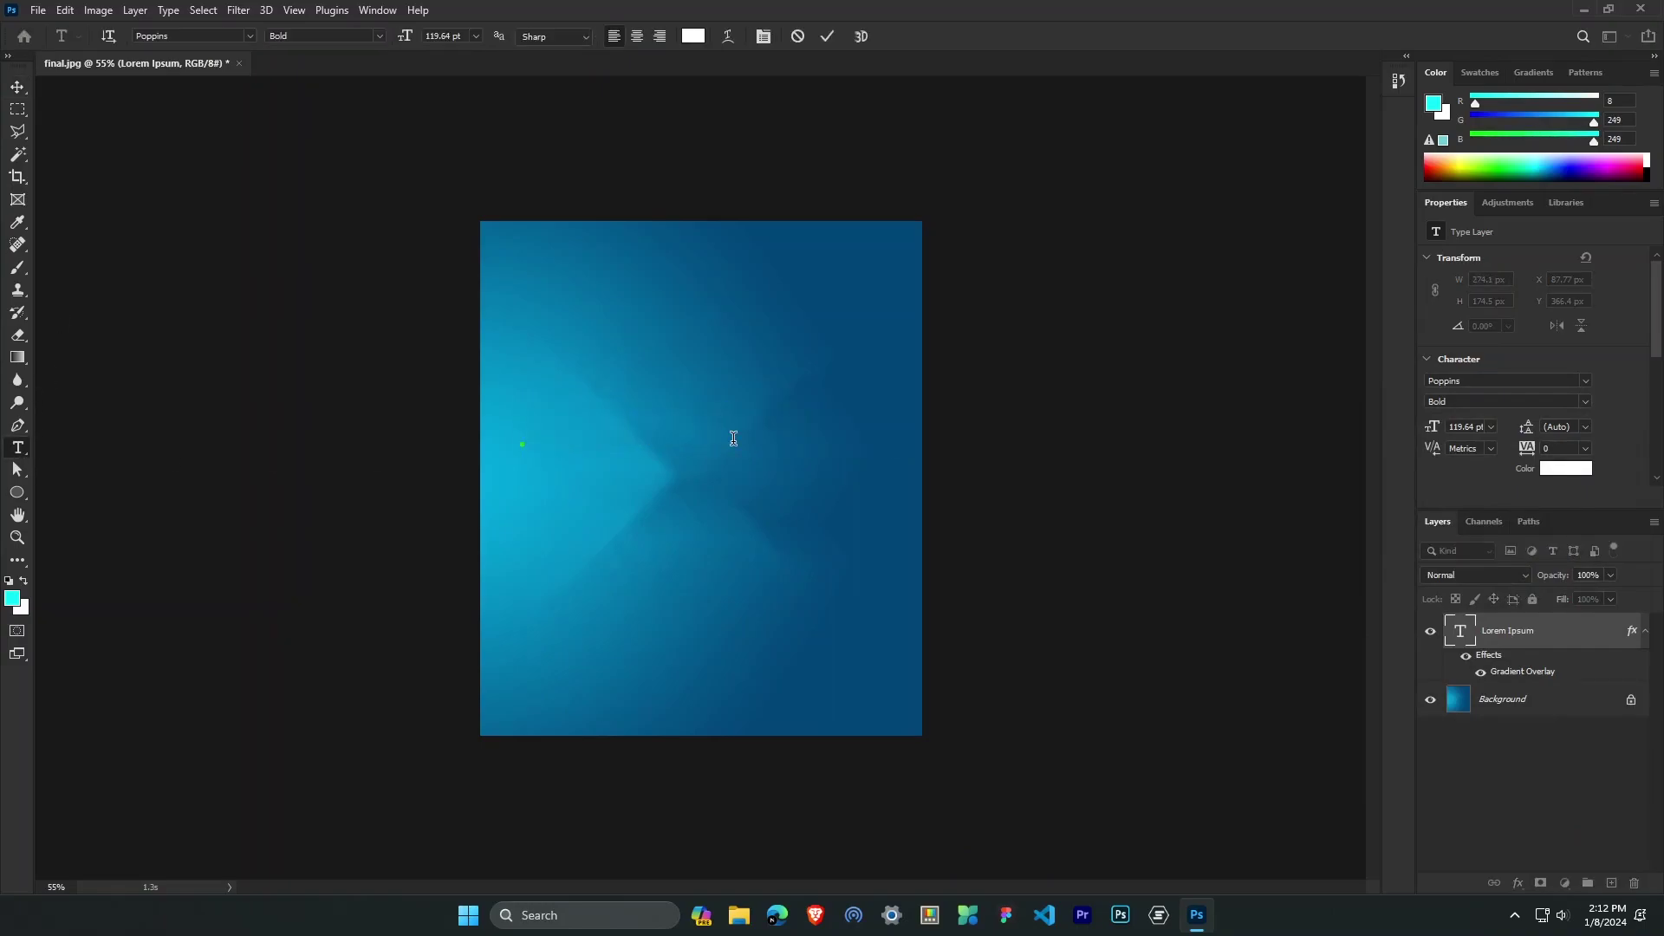
{"action": "type", "text": "You can do"}
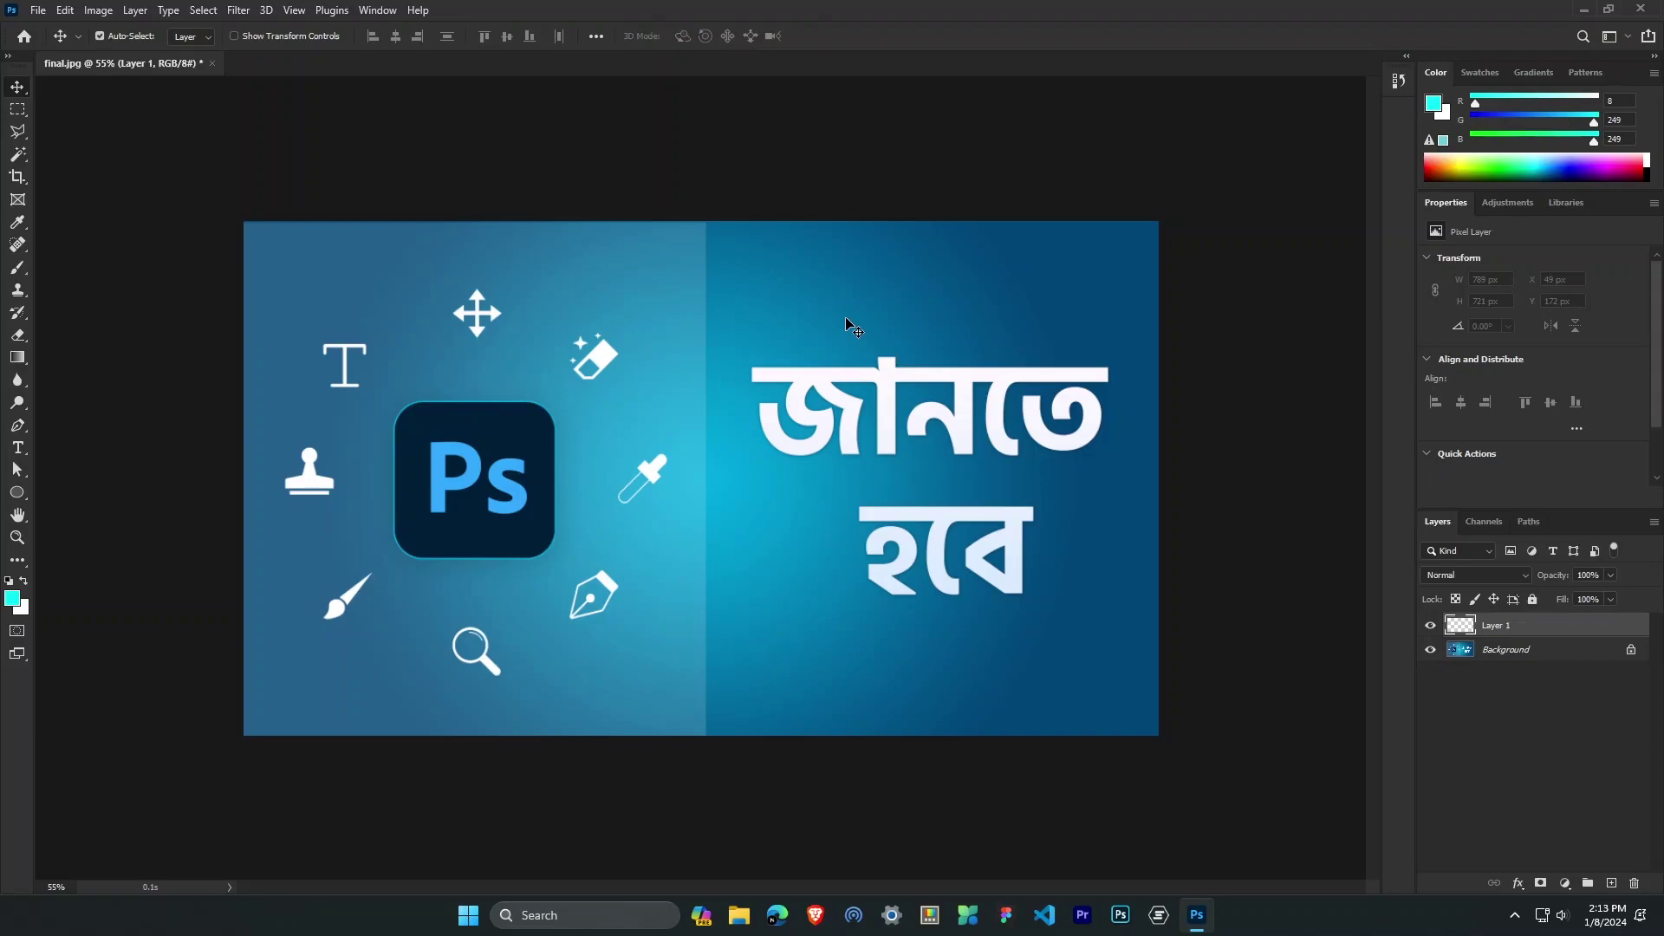
Check the document's pixel dimensions and resolution in the Image Size dialog.
{"action": "left_click", "coordinate": [90, 14]}
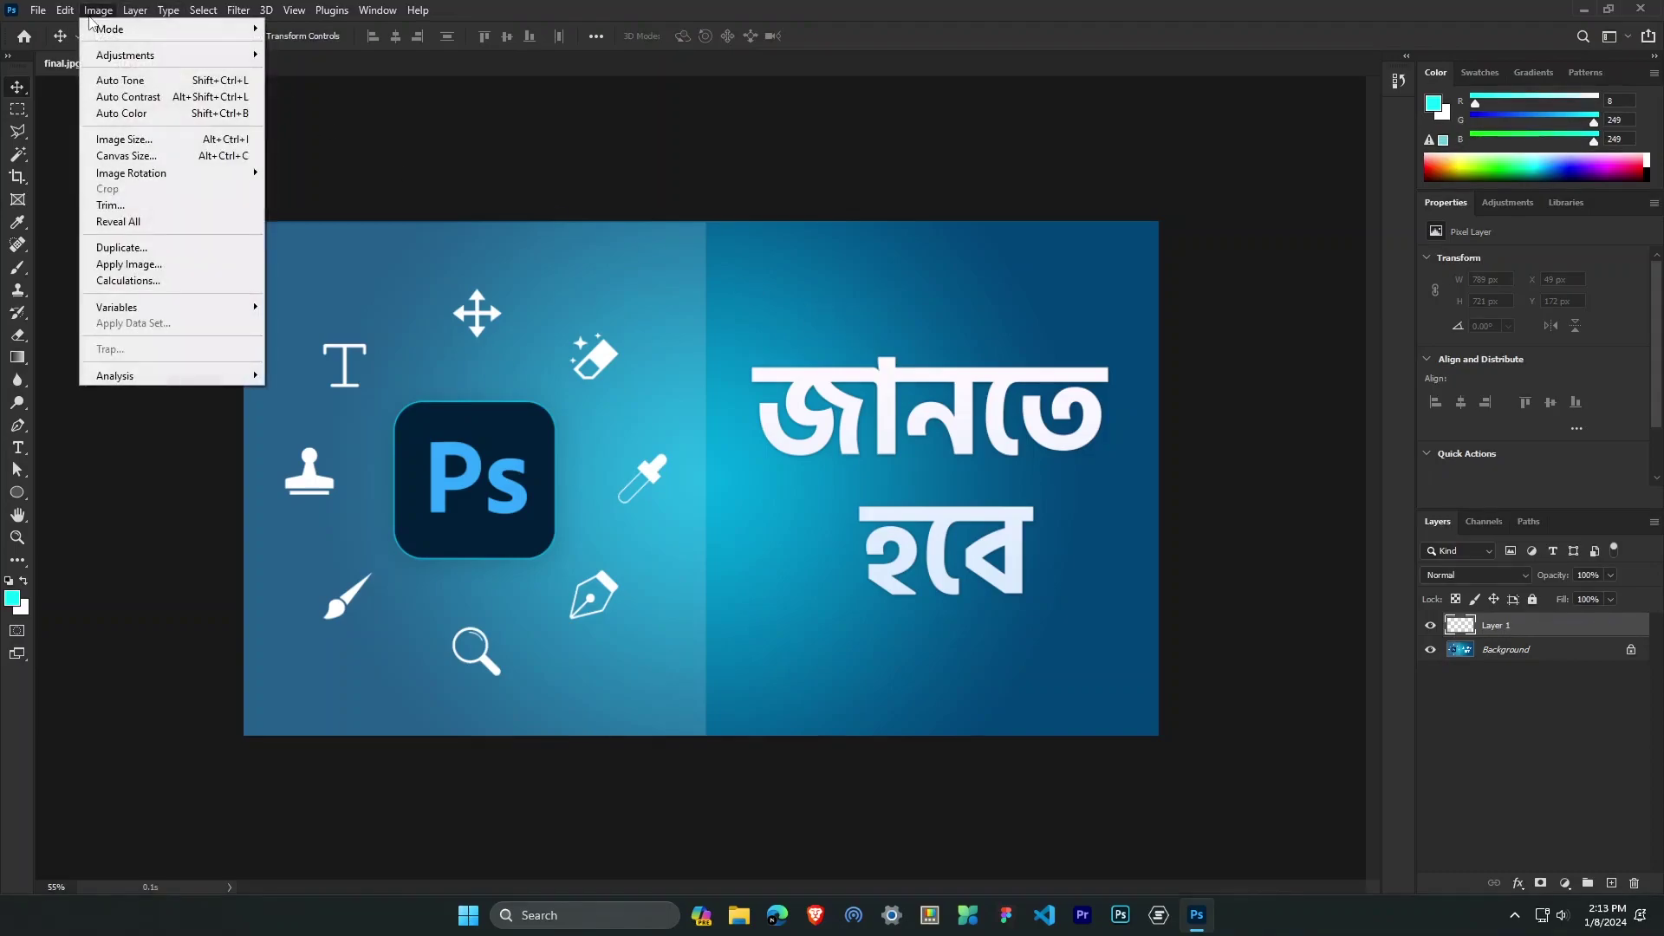
{"action": "left_click", "coordinate": [208, 139]}
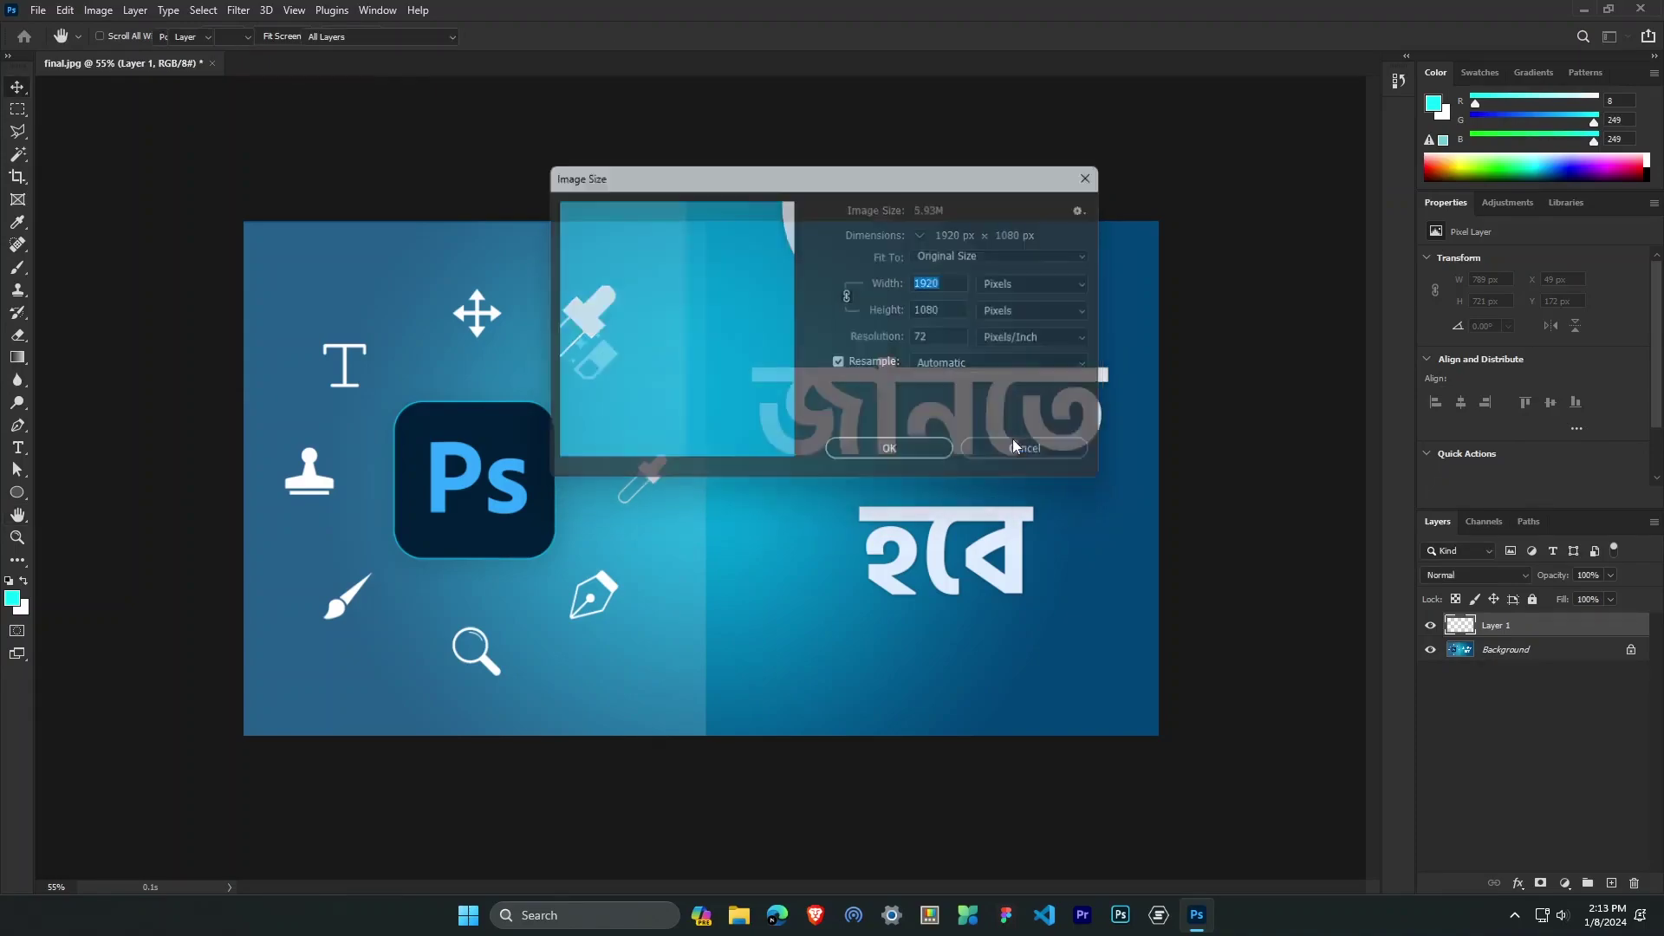
{"action": "left_click", "coordinate": [98, 10]}
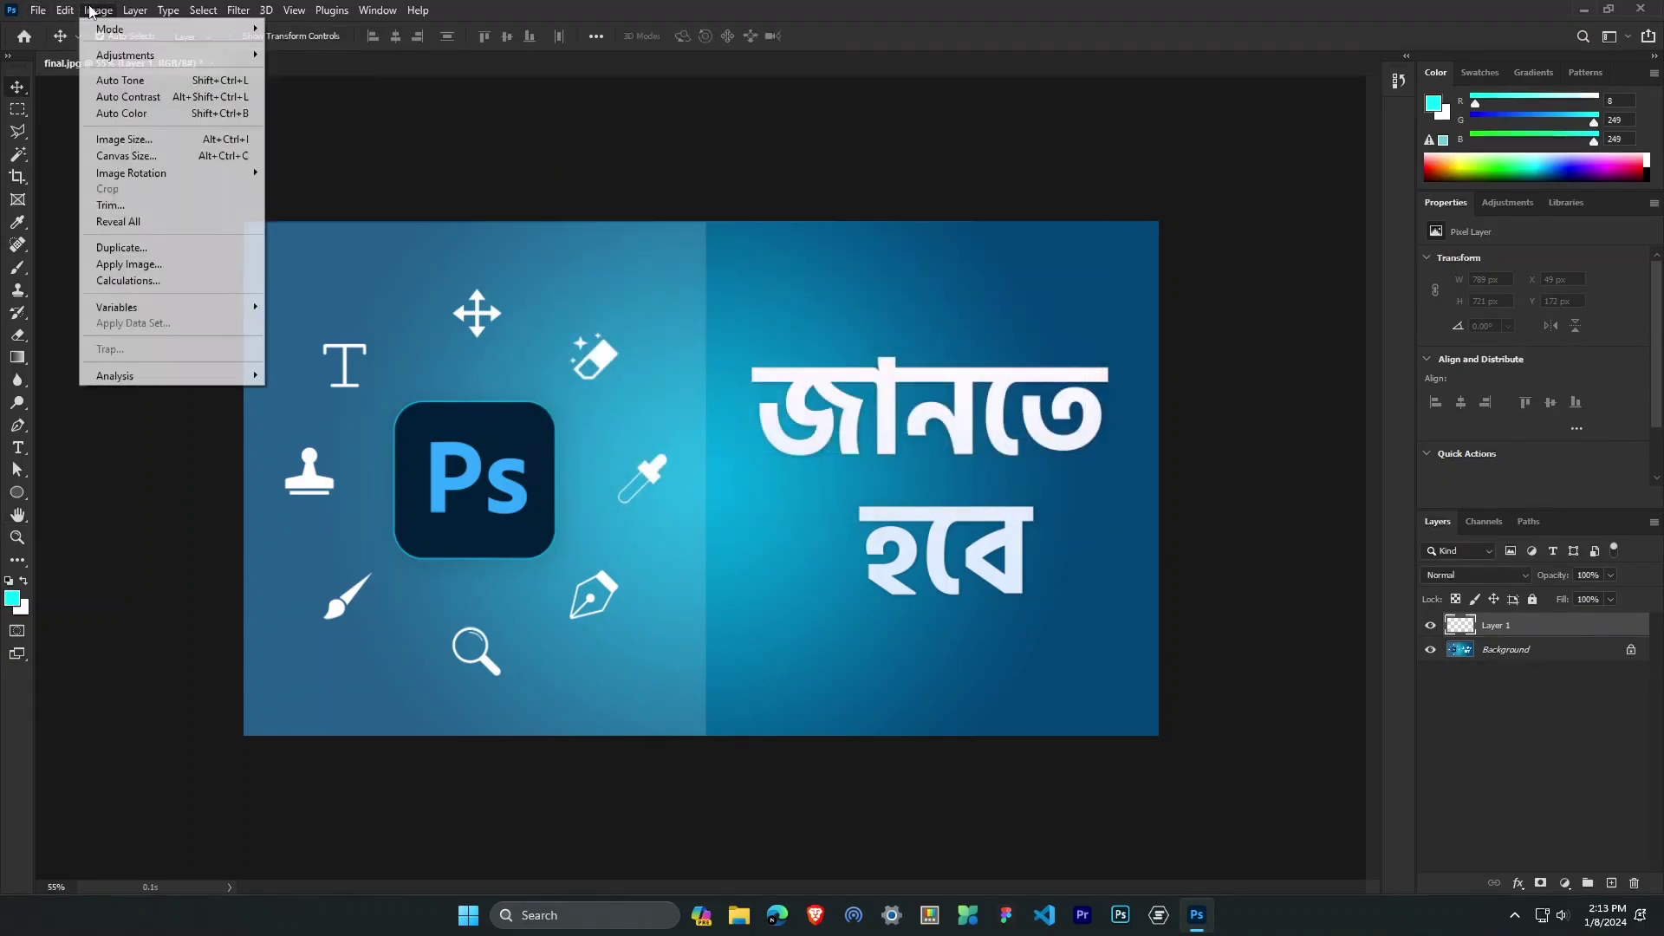
{"action": "left_click", "coordinate": [185, 138]}
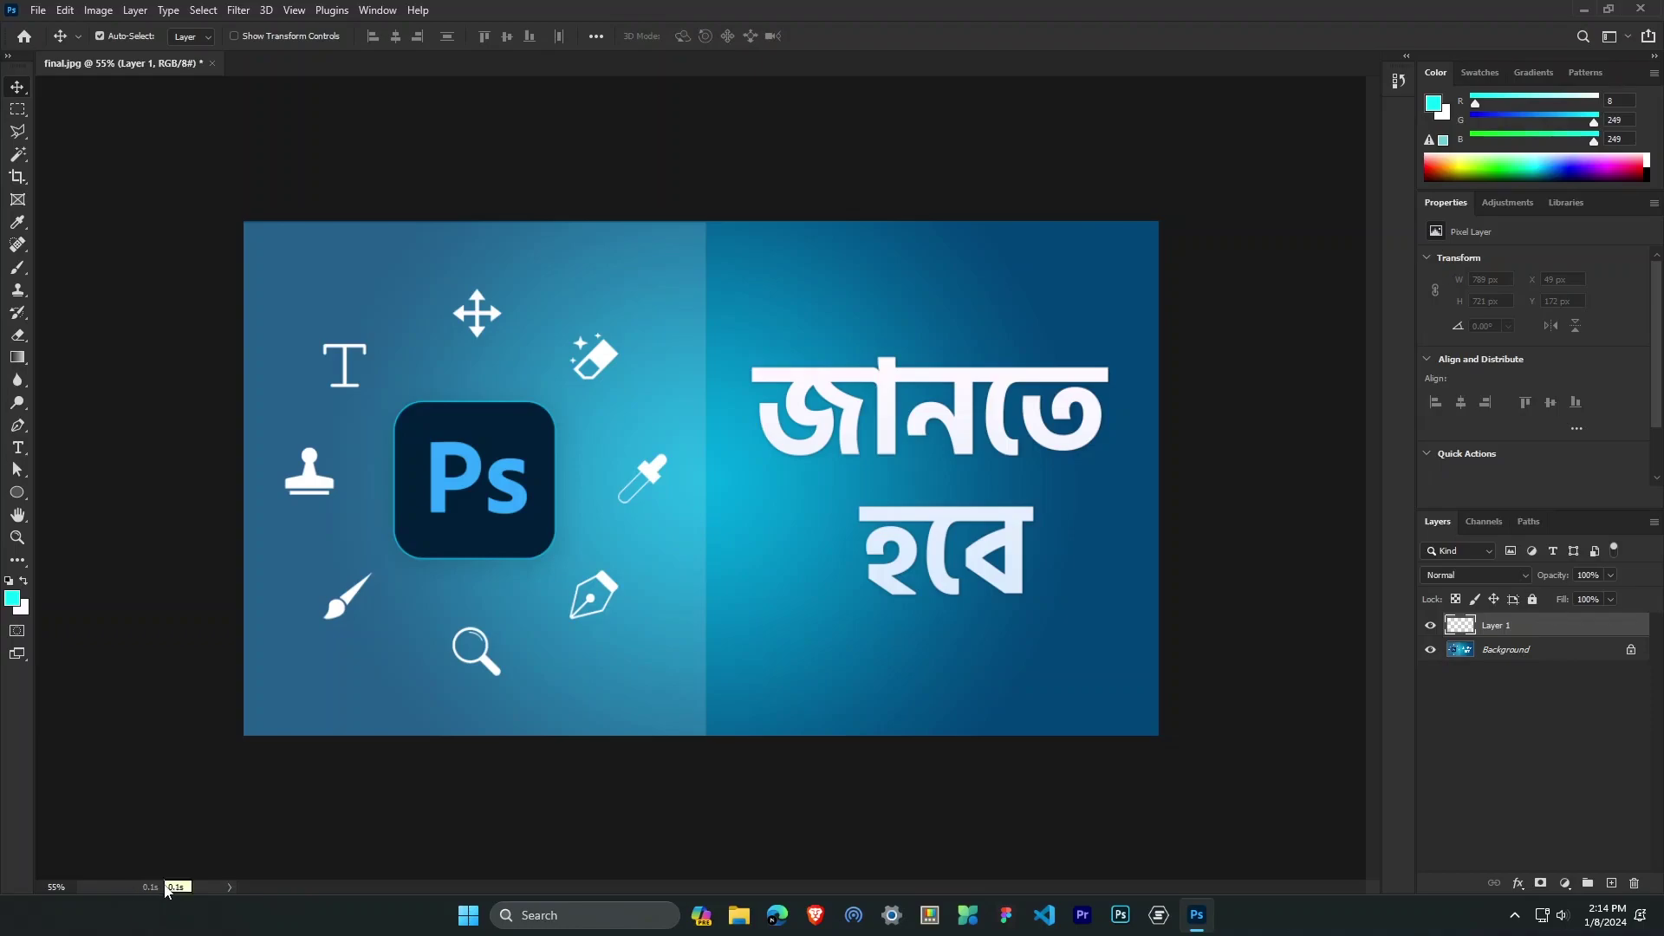
Make the document's status readout show Document Dimensions and display its width, height, channel and resolution details.
{"action": "left_click", "coordinate": [231, 885]}
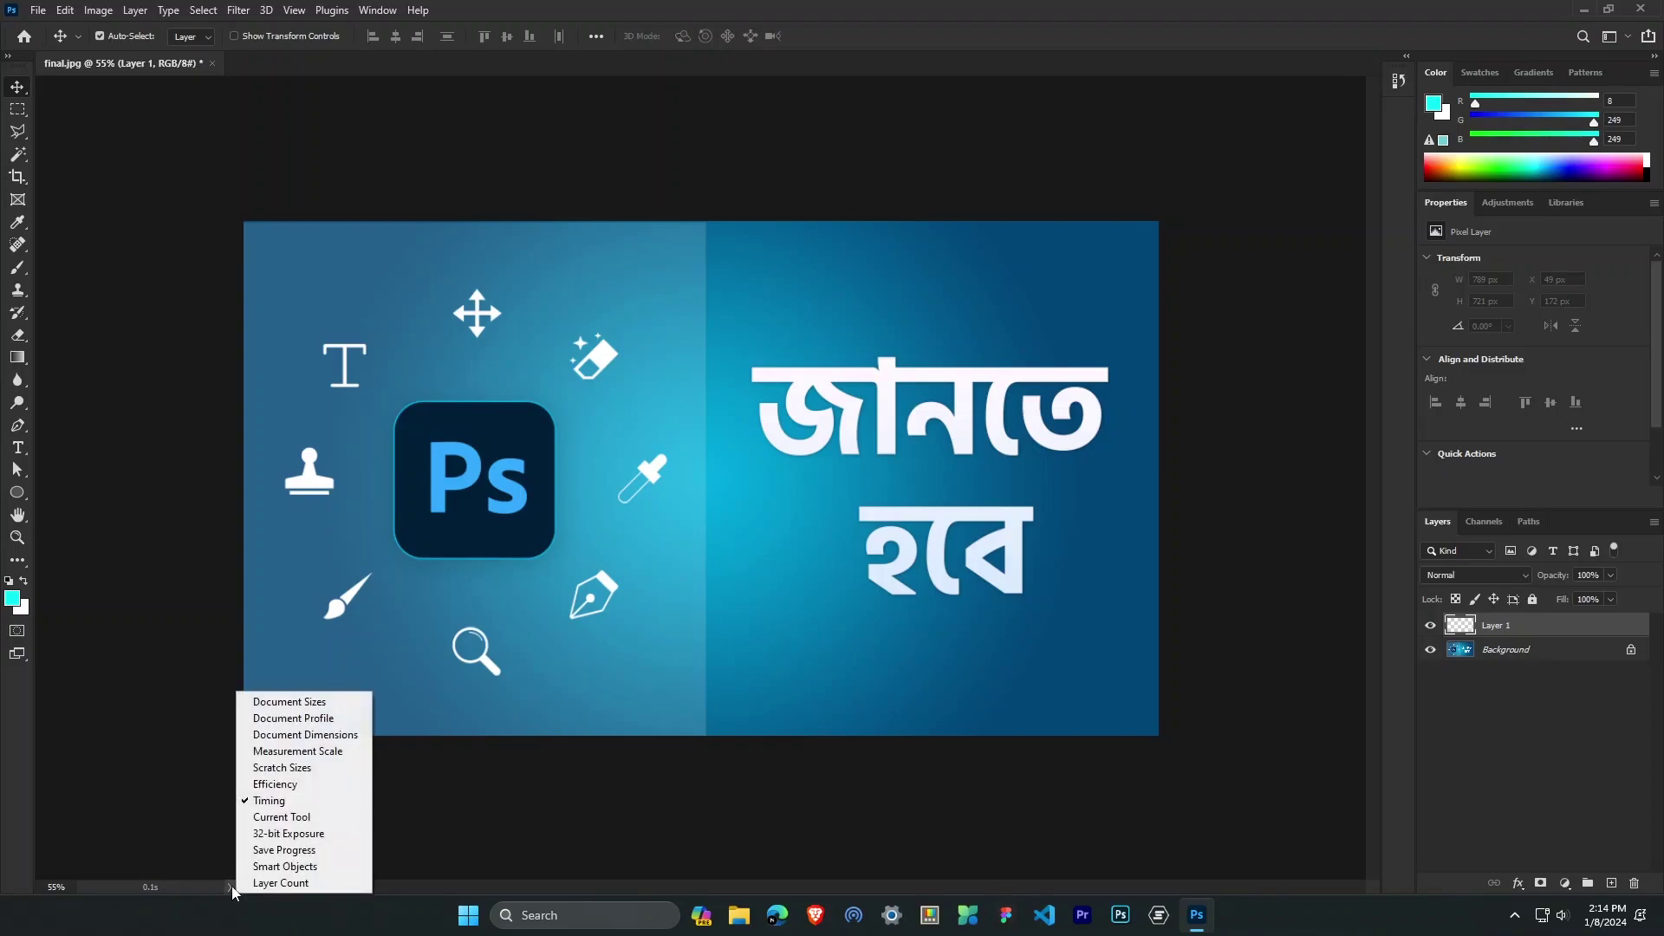
{"action": "left_click", "coordinate": [329, 738]}
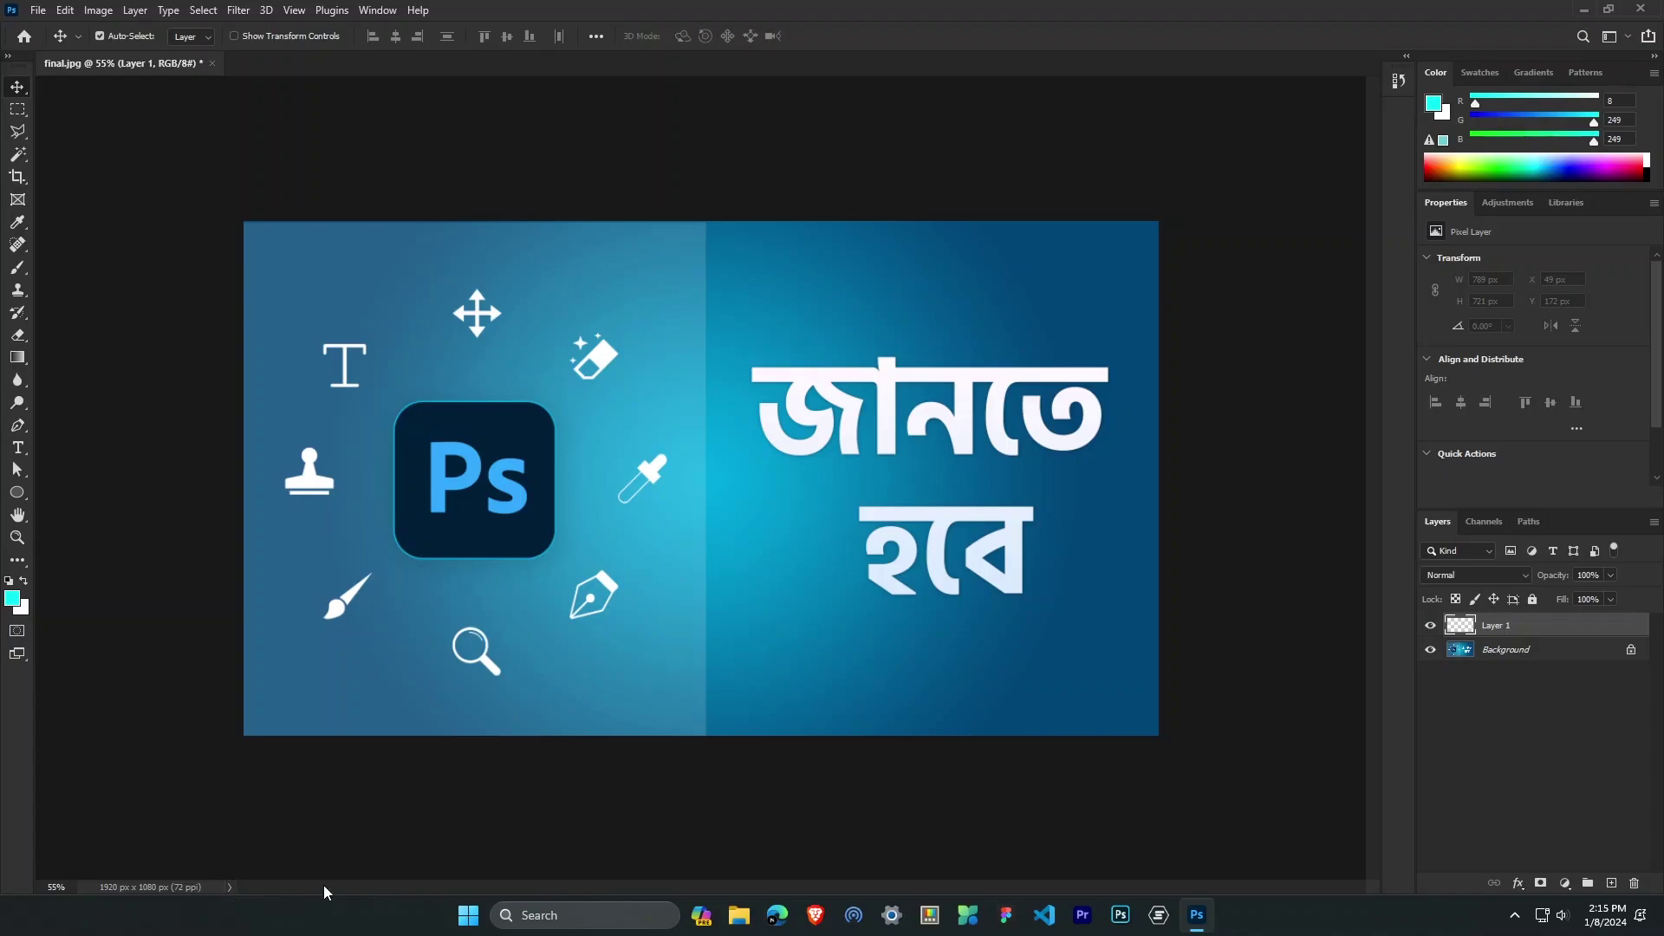
{"action": "left_click", "coordinate": [183, 888]}
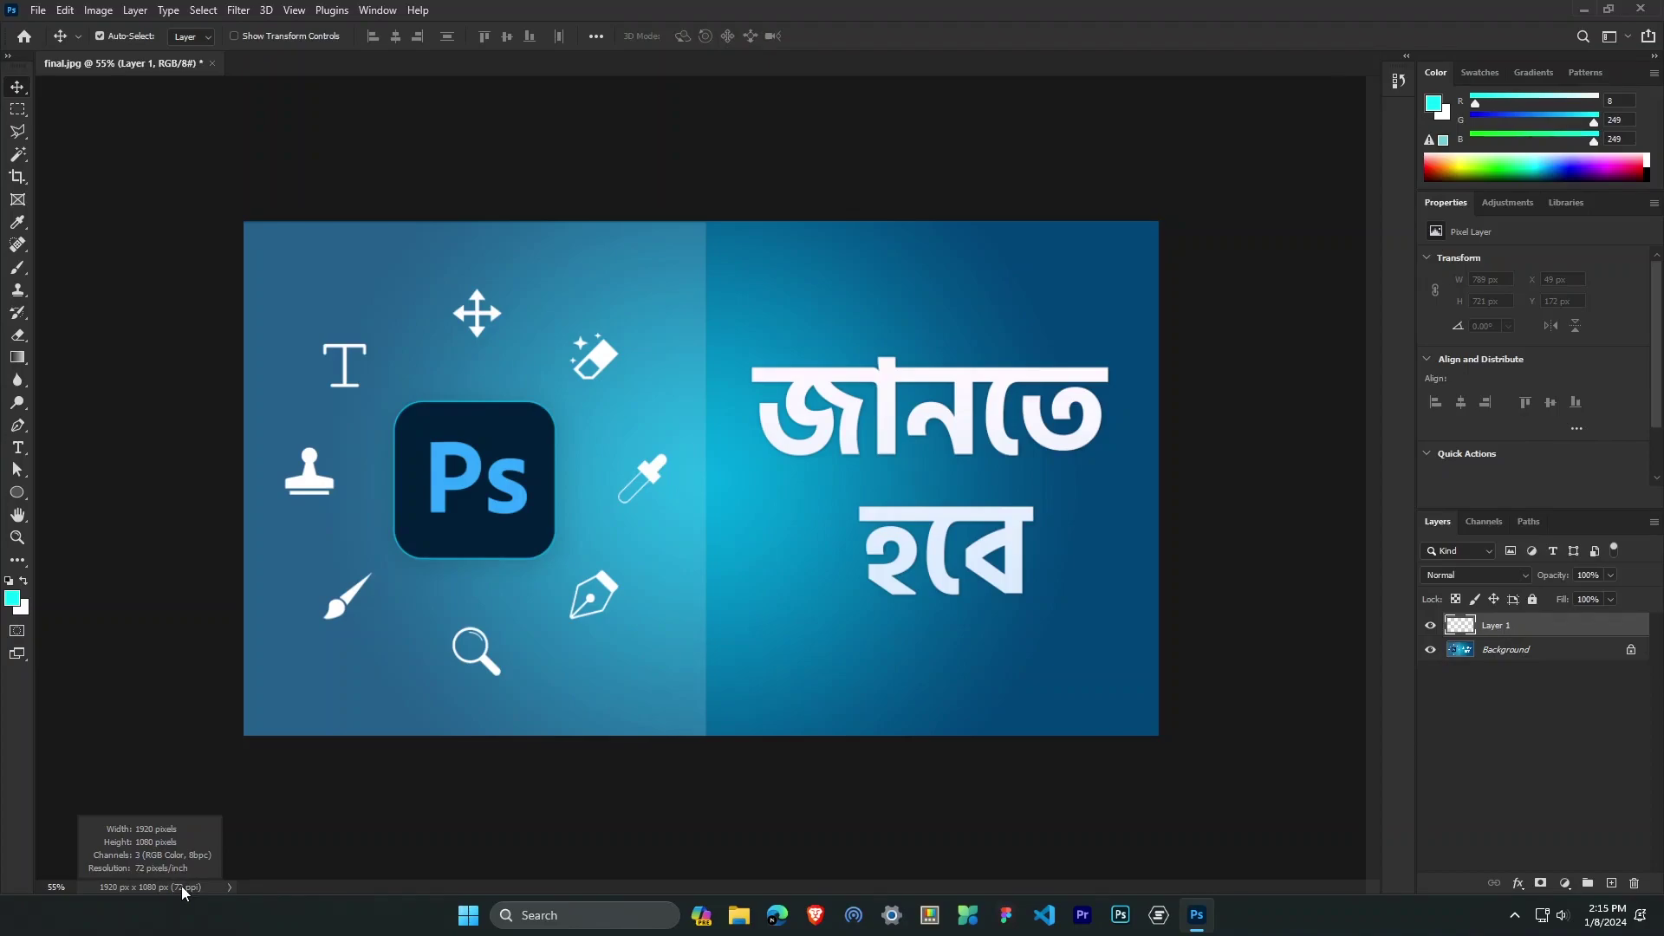
{"action": "left_click", "coordinate": [184, 896]}
Compare the status readout with the Image Size settings and close them without changing anything.
{"action": "left_click", "coordinate": [98, 10]}
{"action": "left_click", "coordinate": [130, 140]}
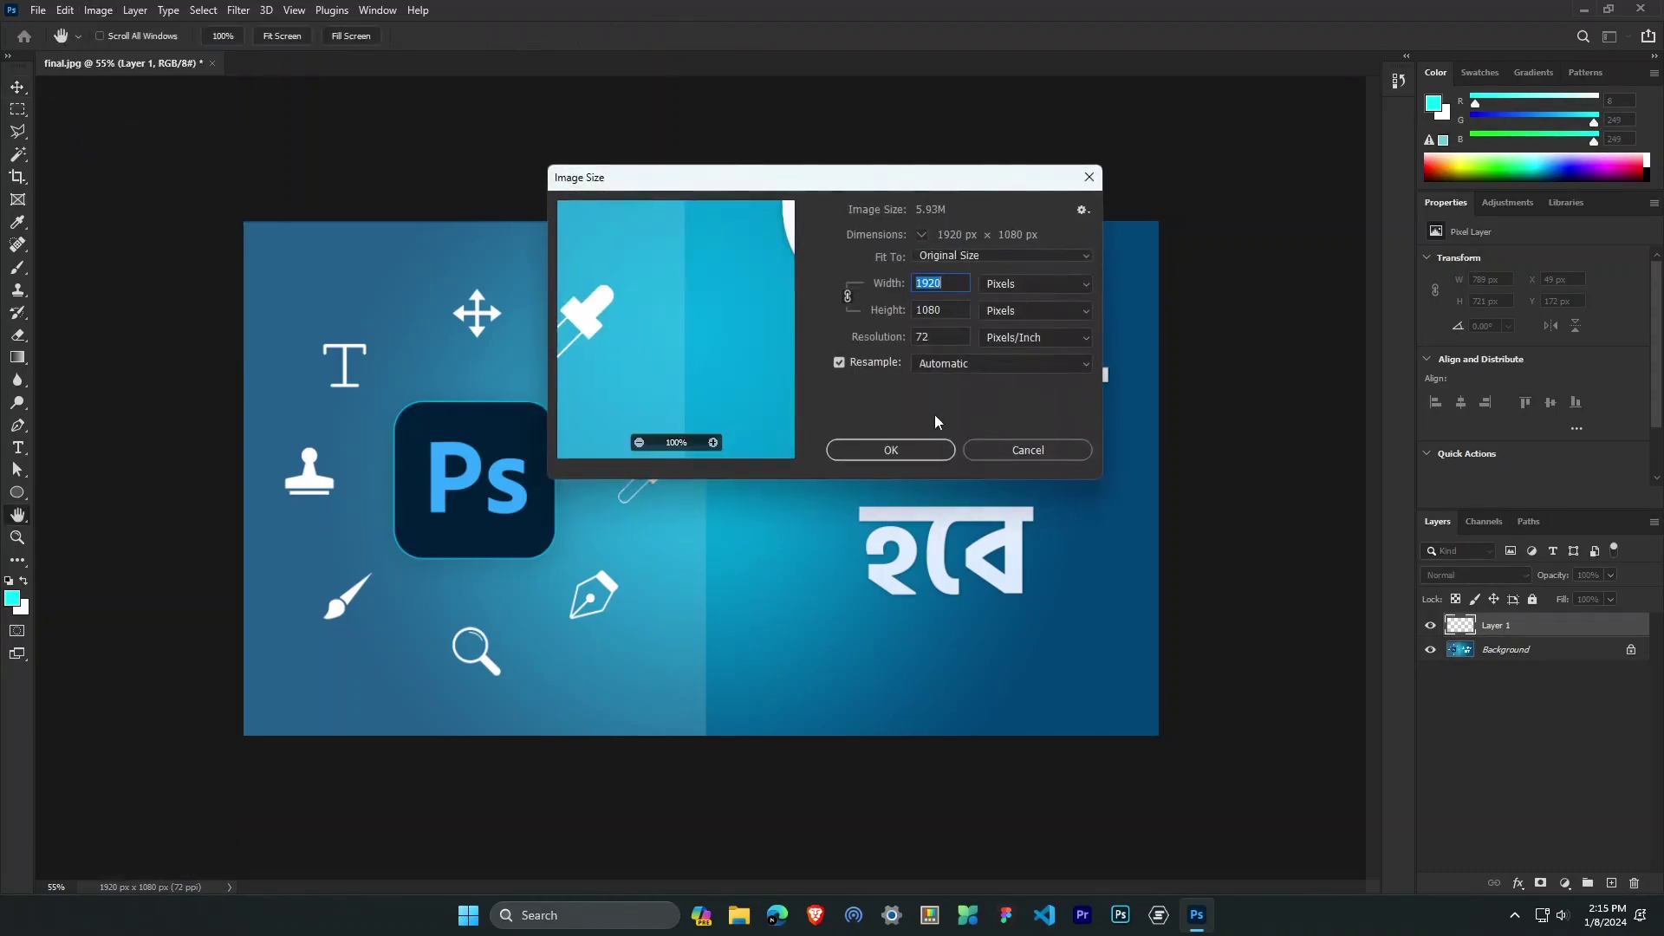
{"action": "left_click", "coordinate": [1001, 451]}
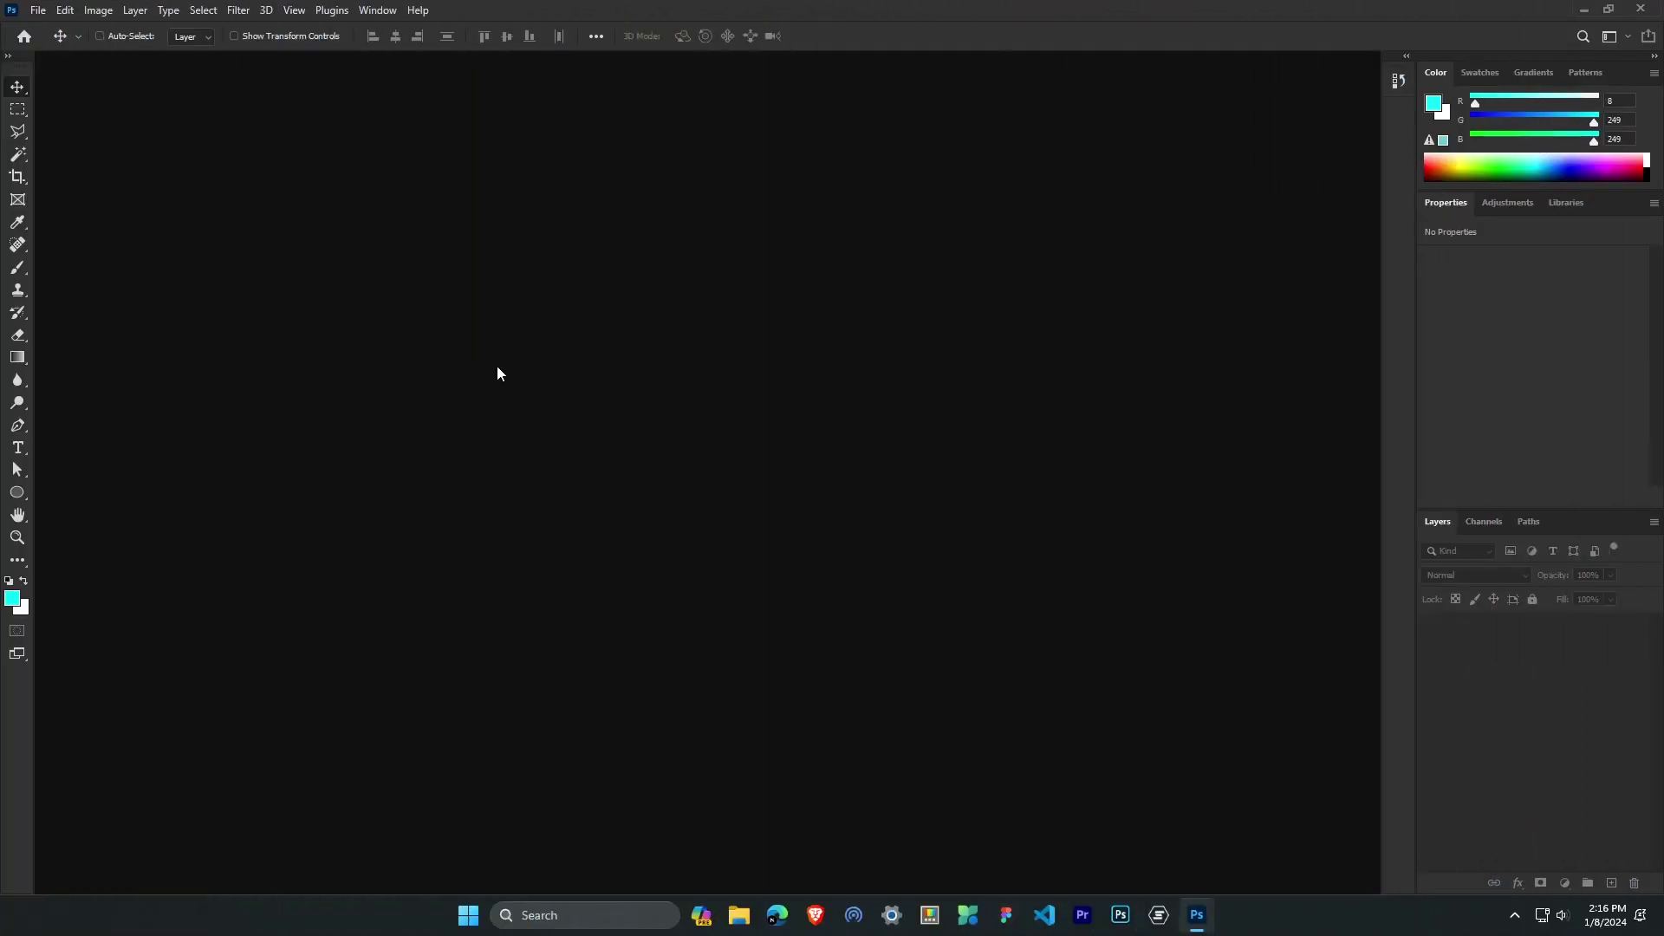
Open the image file final from the Desktop and move its floating window to the middle of the workspace.
{"action": "key", "text": "ctrl+o"}
{"action": "left_click", "coordinate": [312, 169]}
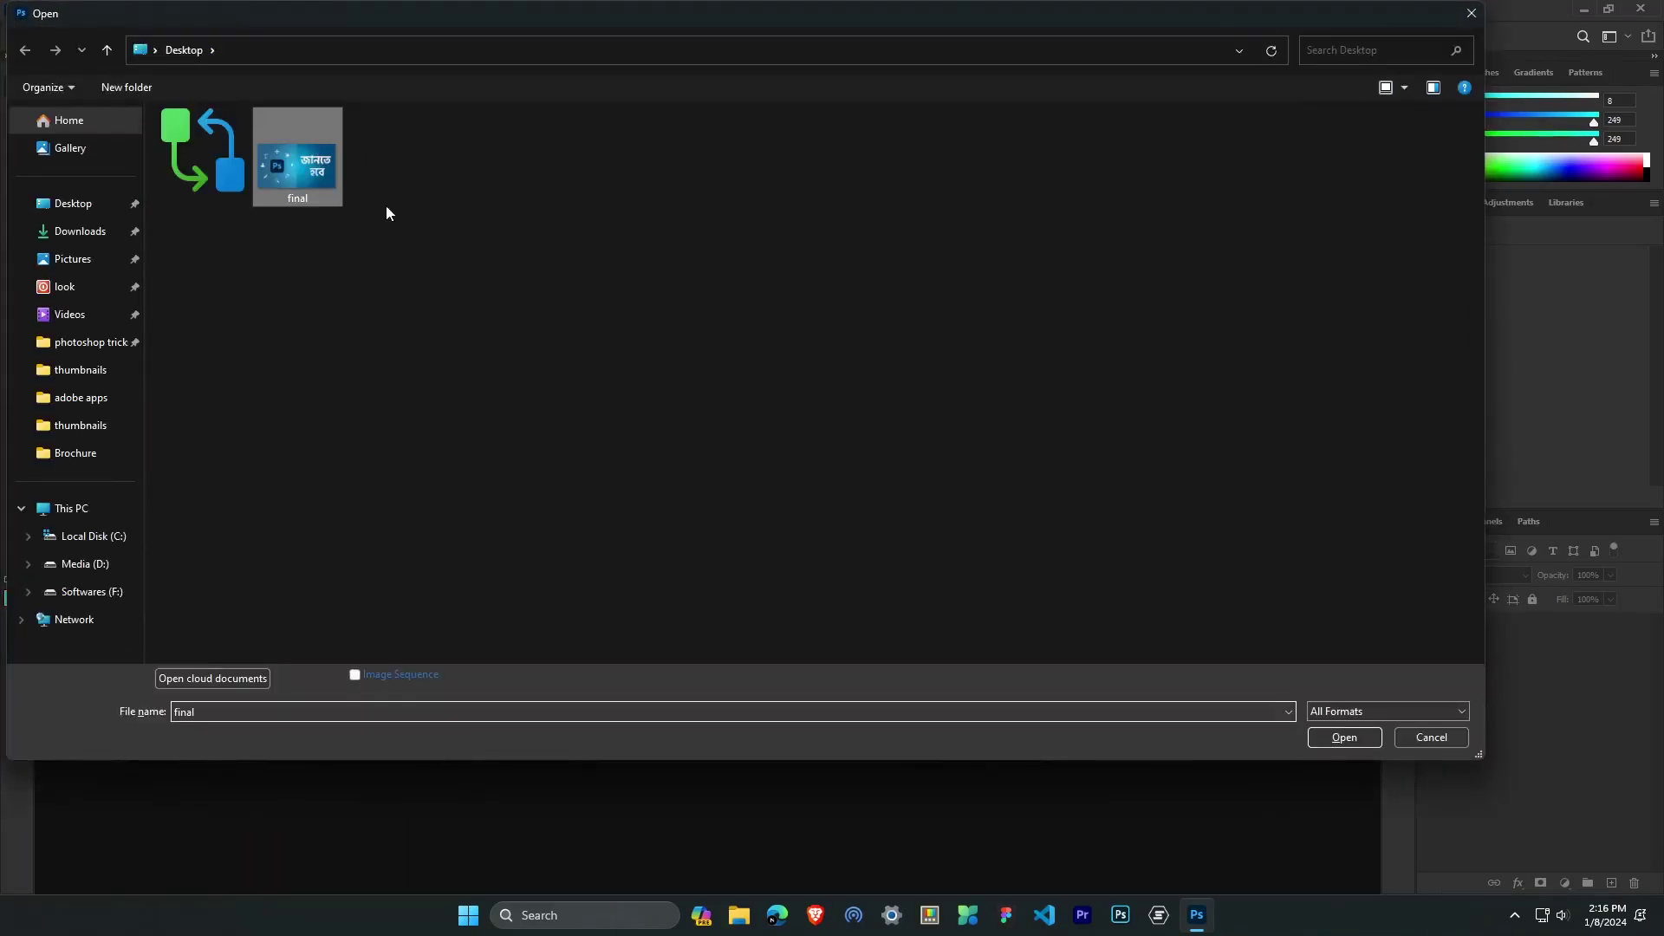
{"action": "left_click", "coordinate": [1344, 738]}
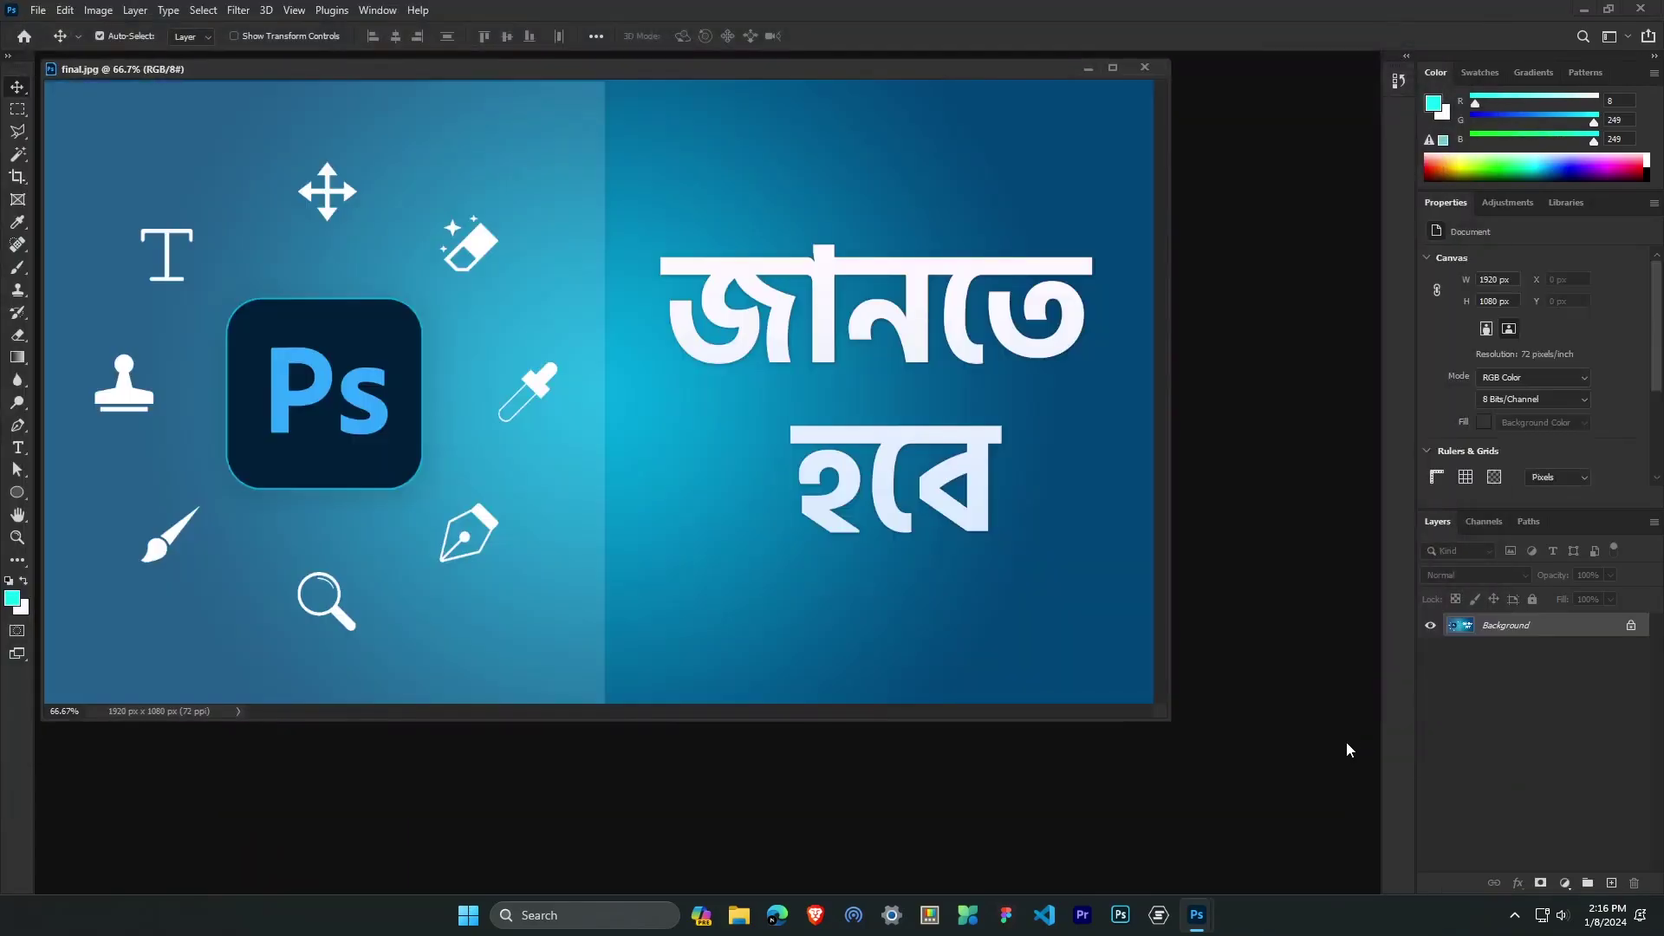
{"action": "left_click_drag", "start_coordinate": [759, 72], "coordinate": [847, 168]}
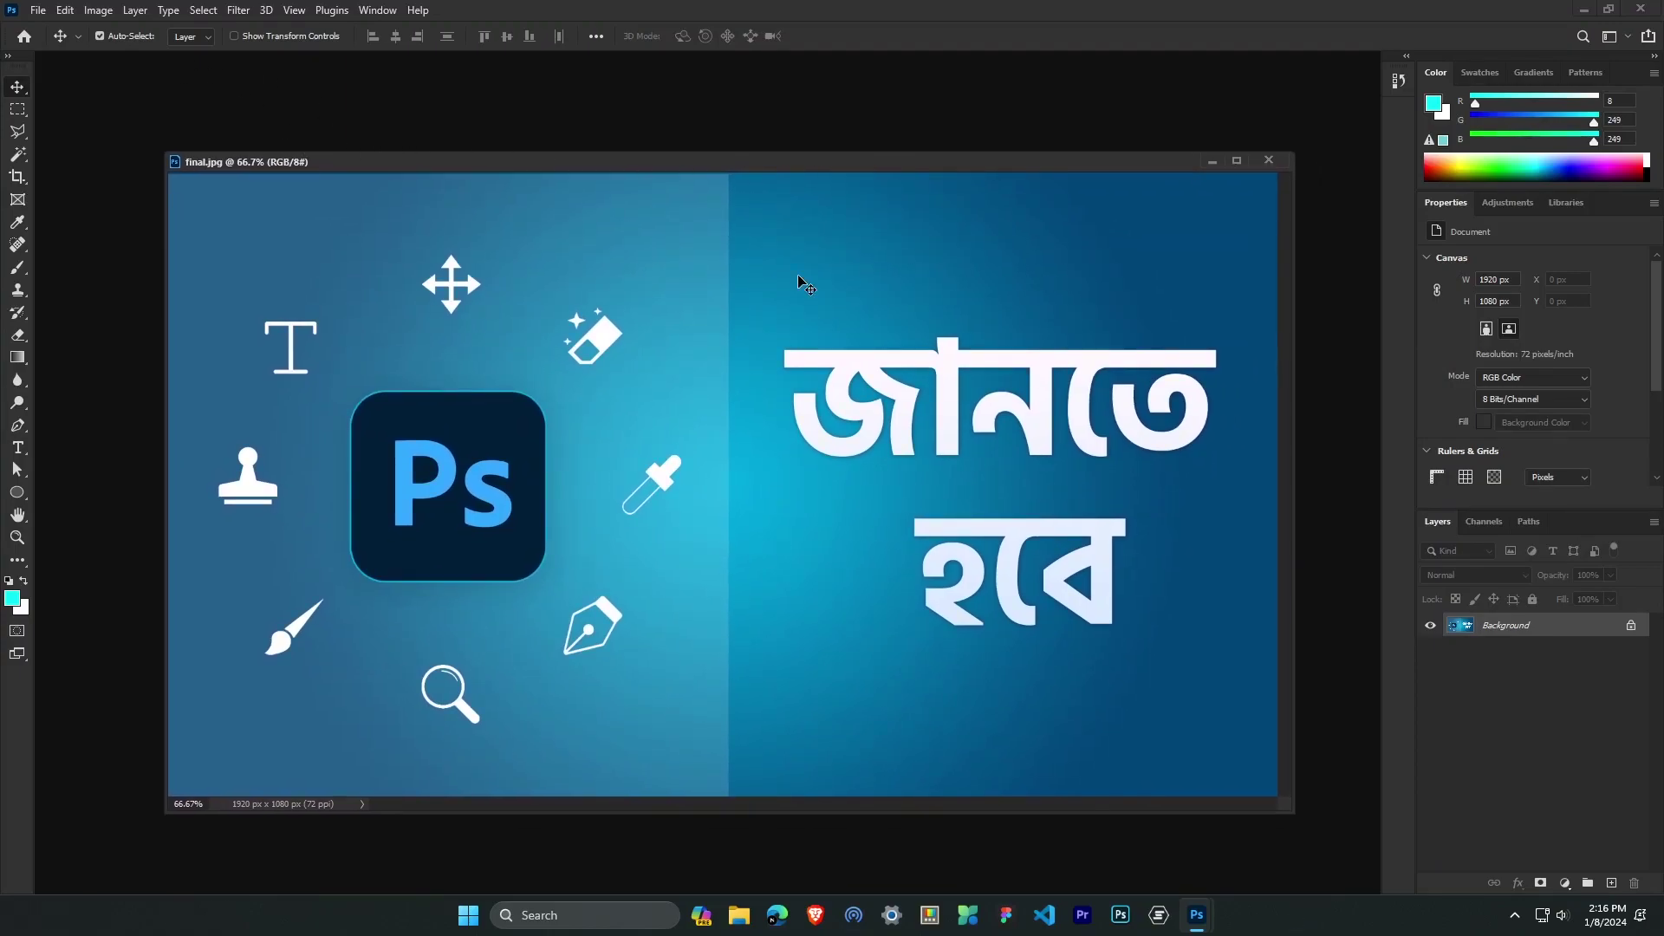
Switch to the web browser, open two extra tabs, and pull the newest tab out into its own floating window.
{"action": "left_click", "coordinate": [816, 914]}
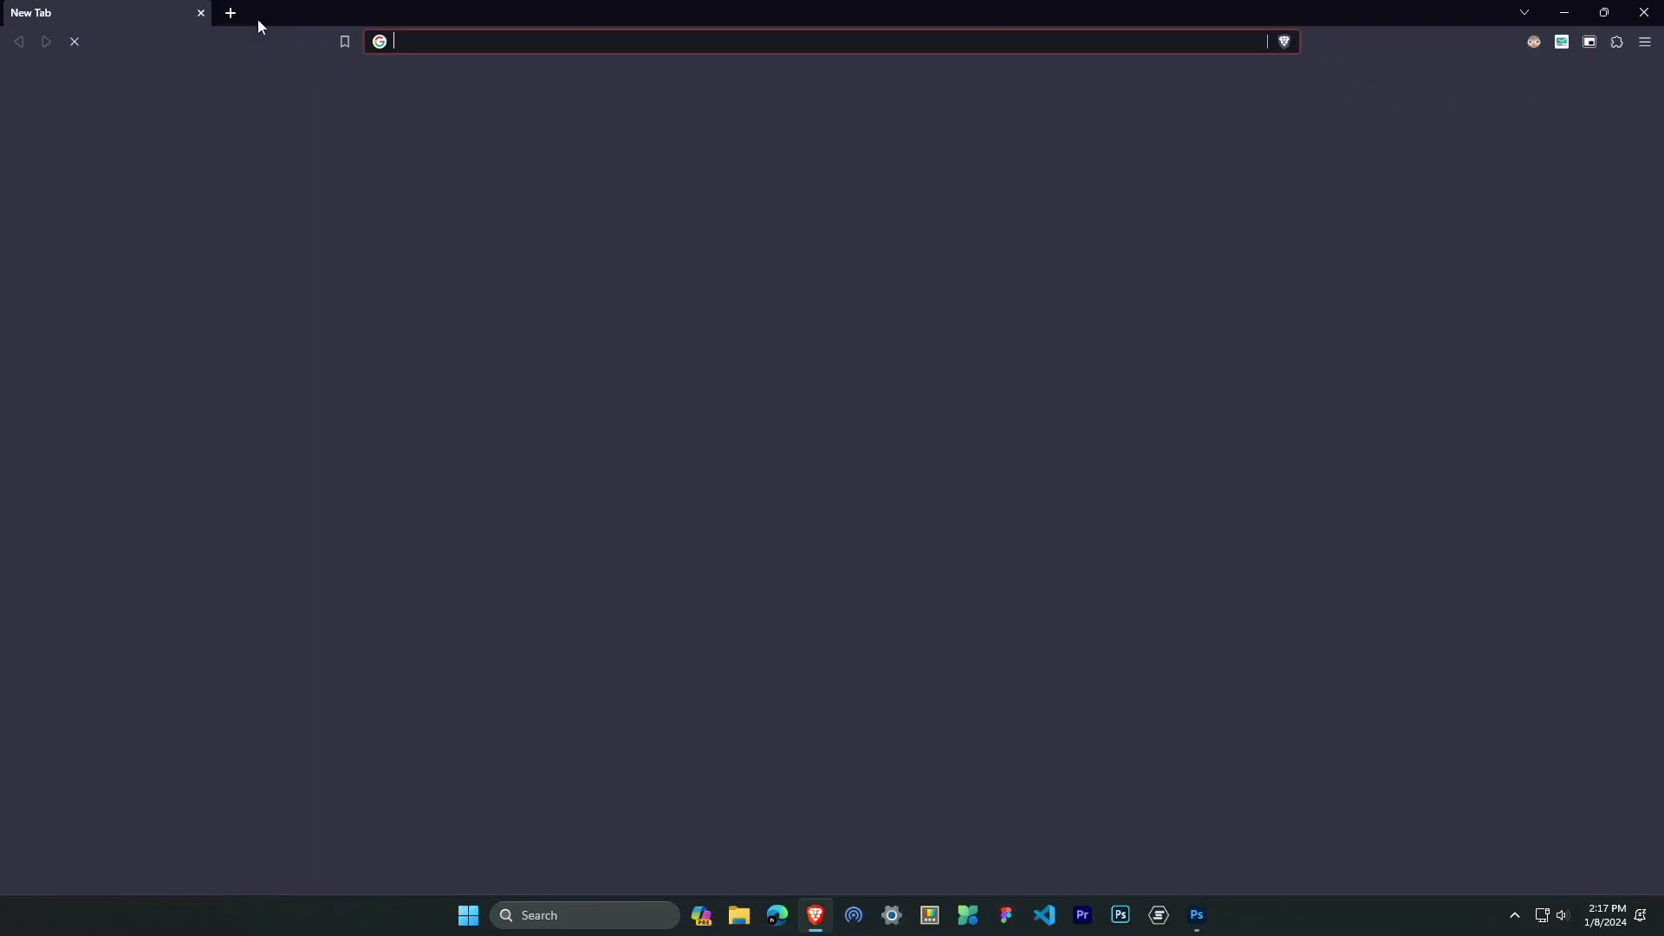
{"action": "left_click", "coordinate": [231, 12]}
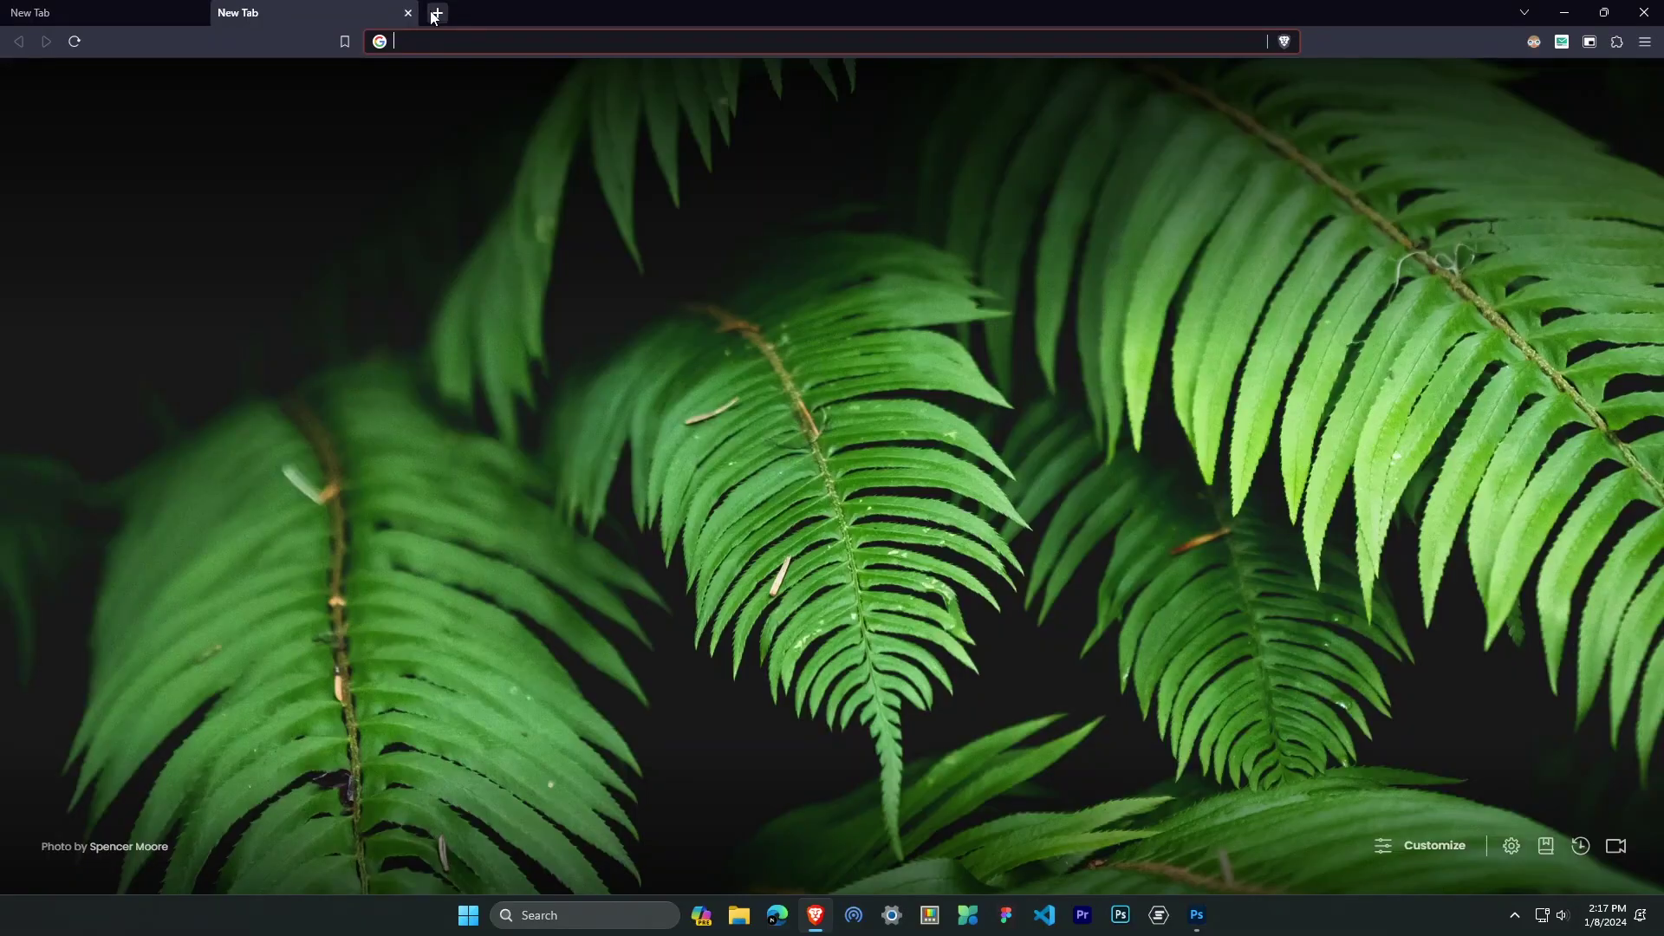
{"action": "left_click", "coordinate": [437, 13]}
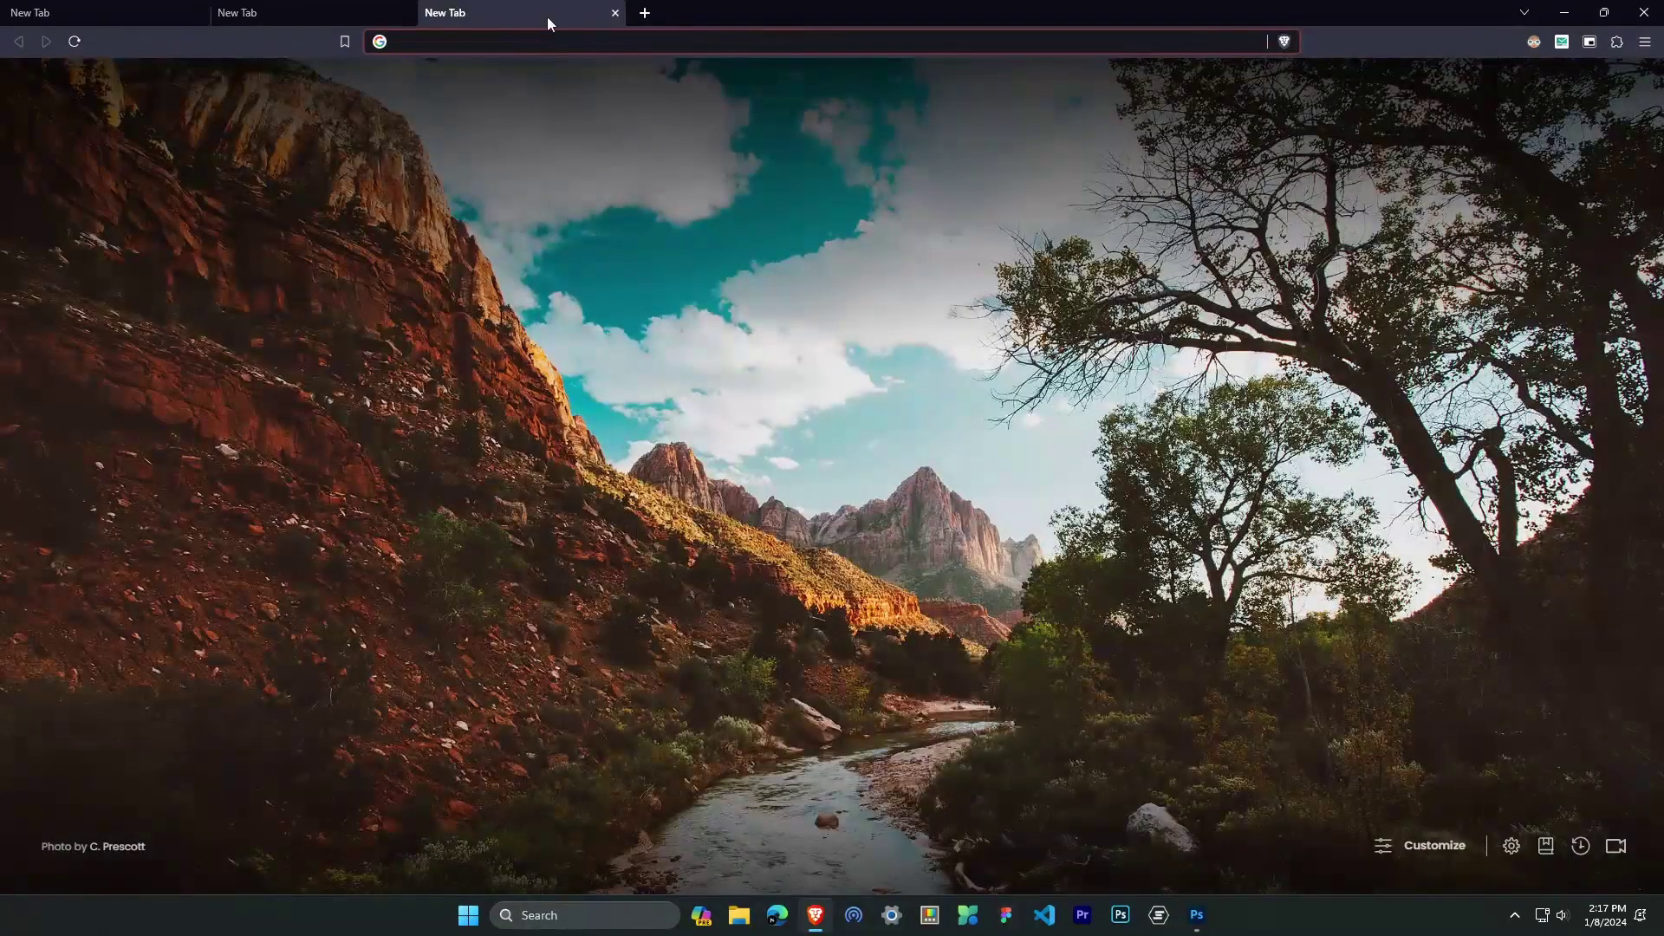
{"action": "left_click_drag", "start_coordinate": [548, 18], "coordinate": [659, 121]}
{"action": "left_click_drag", "start_coordinate": [868, 113], "coordinate": [1025, 142]}
{"action": "left_click_drag", "start_coordinate": [528, 11], "coordinate": [427, 36]}
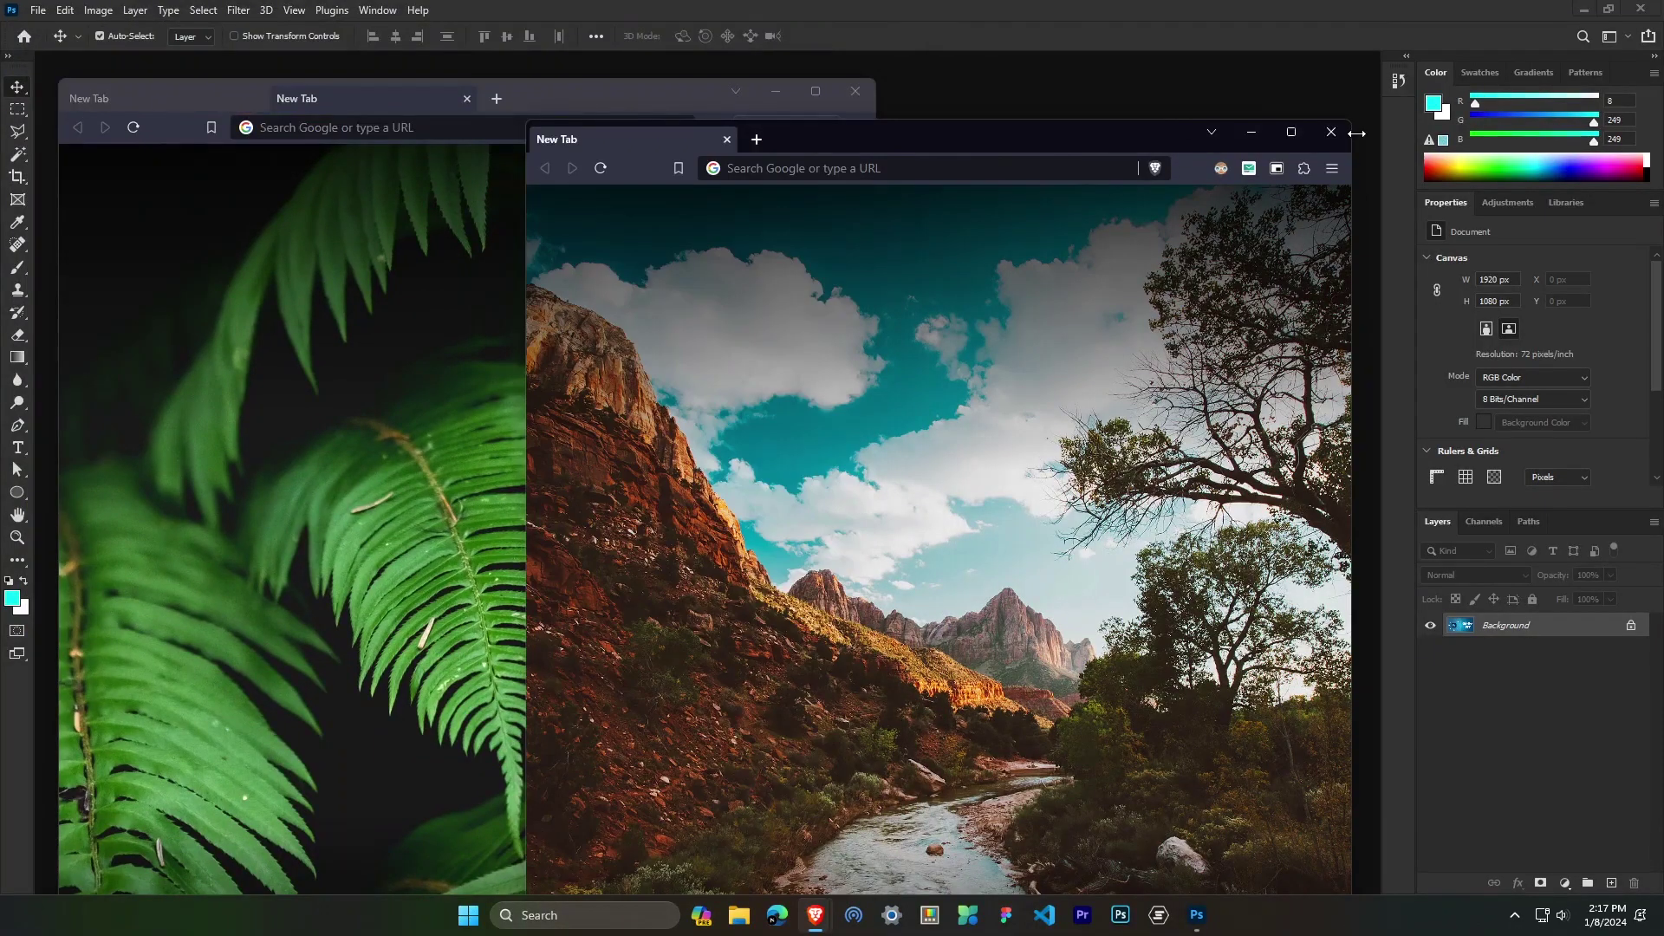
Close the detached browser window, add two more tabs to the remaining one, and close the browser.
{"action": "left_click", "coordinate": [1332, 132]}
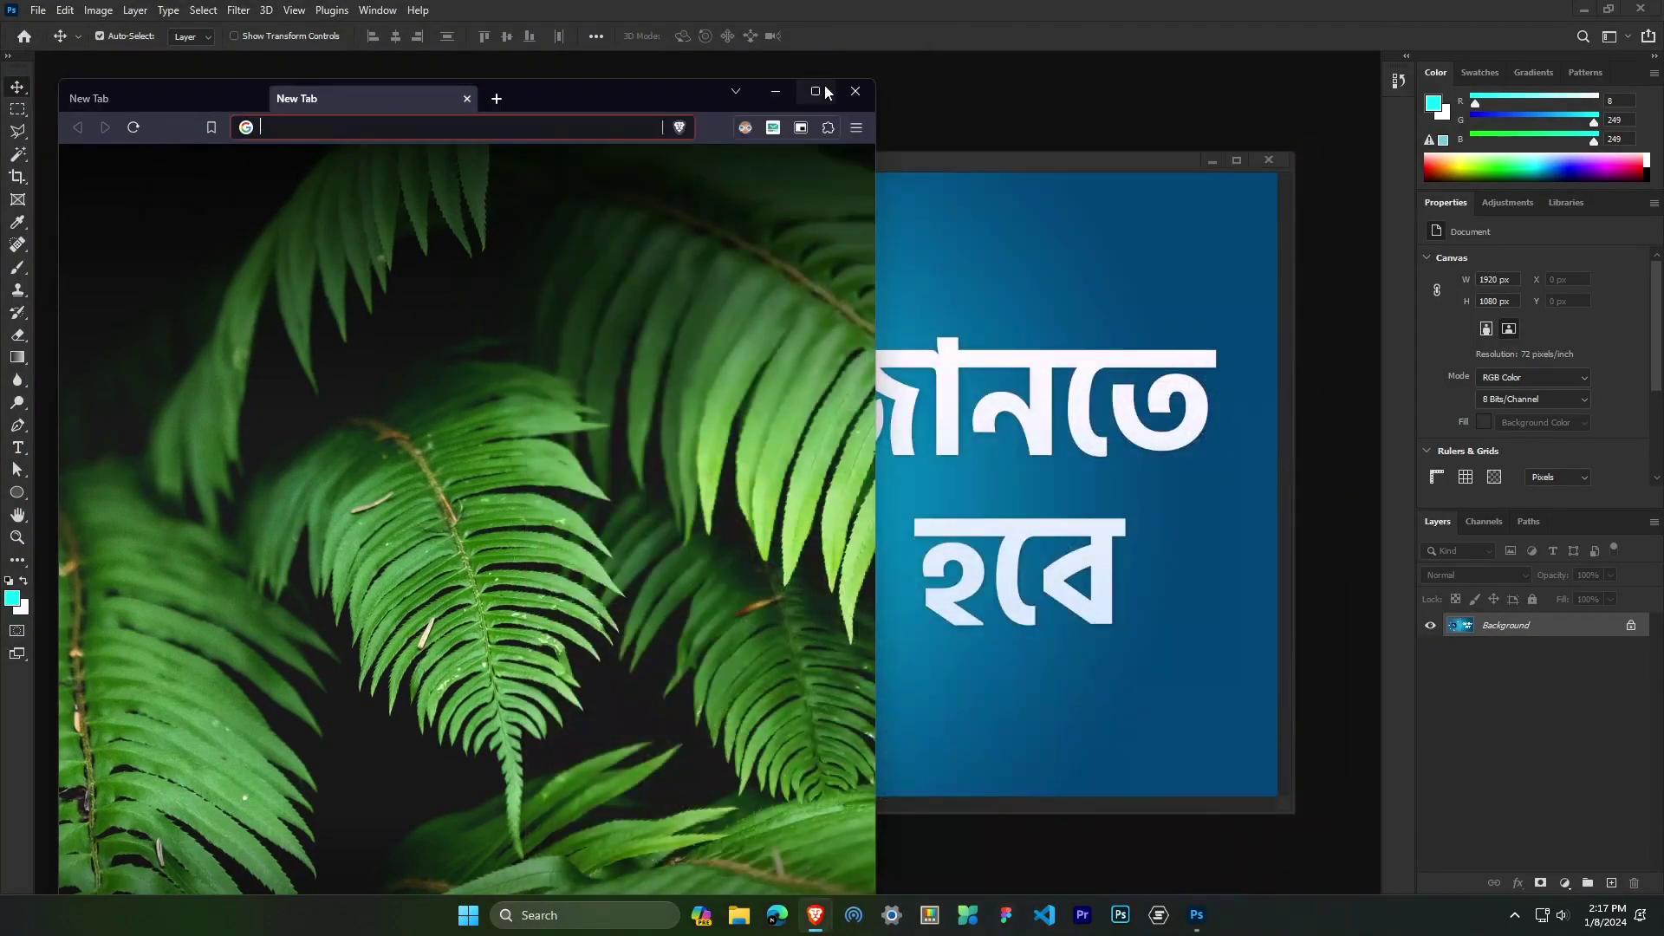
{"action": "double_click", "coordinate": [498, 94]}
{"action": "left_click", "coordinate": [437, 14]}
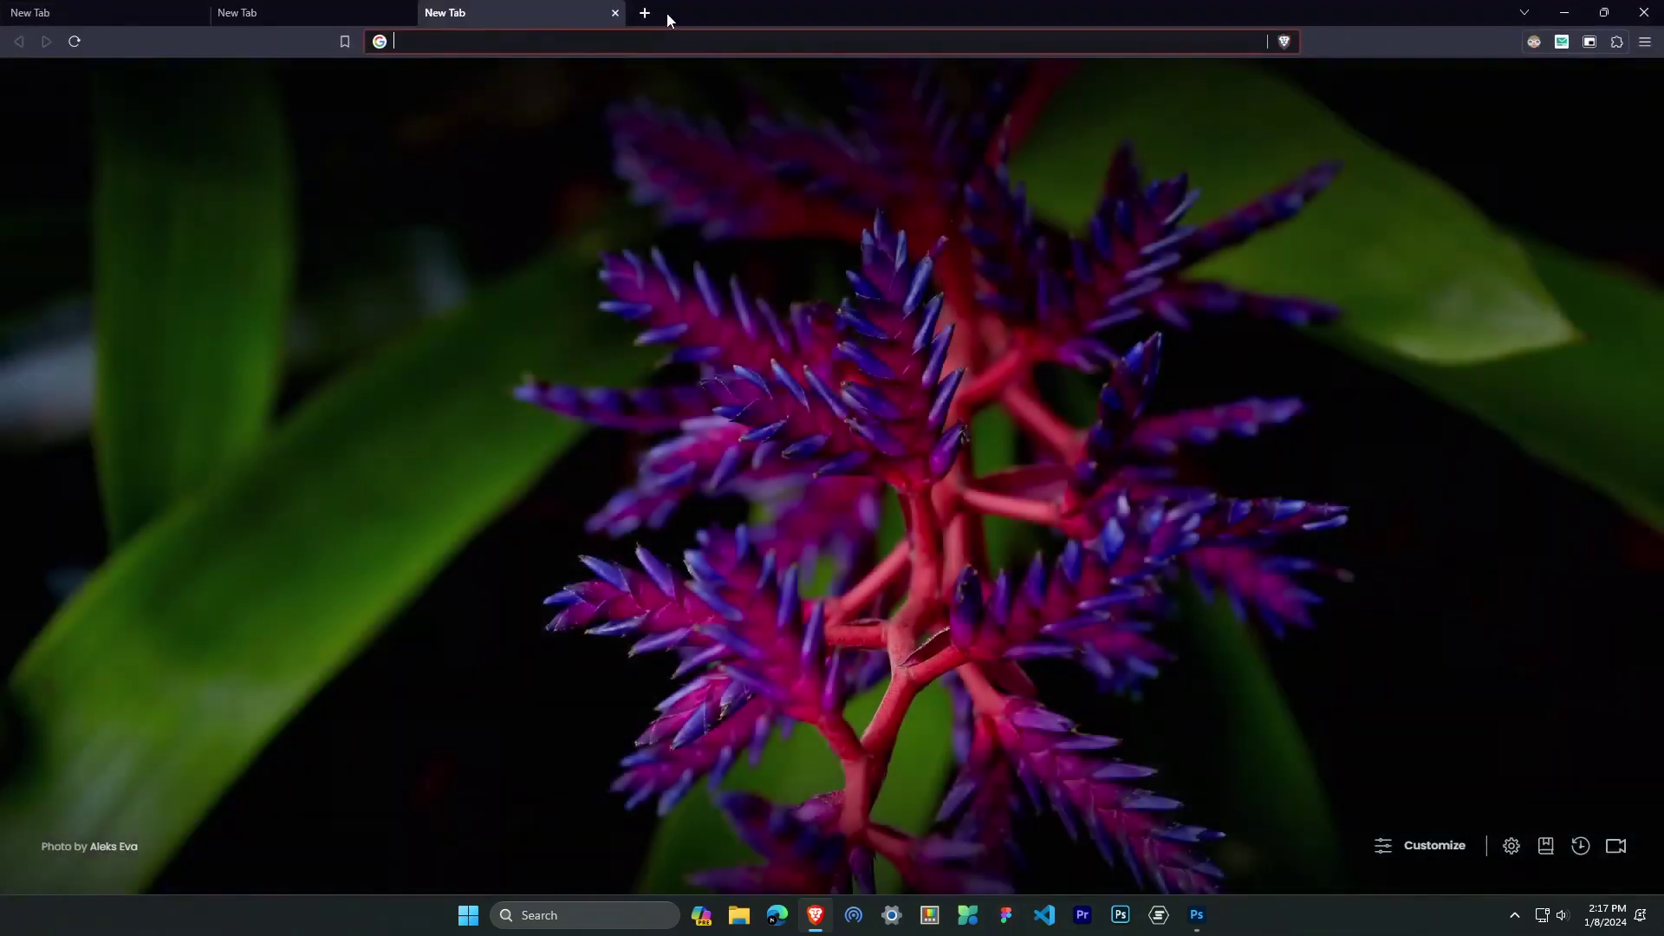
{"action": "left_click", "coordinate": [643, 13]}
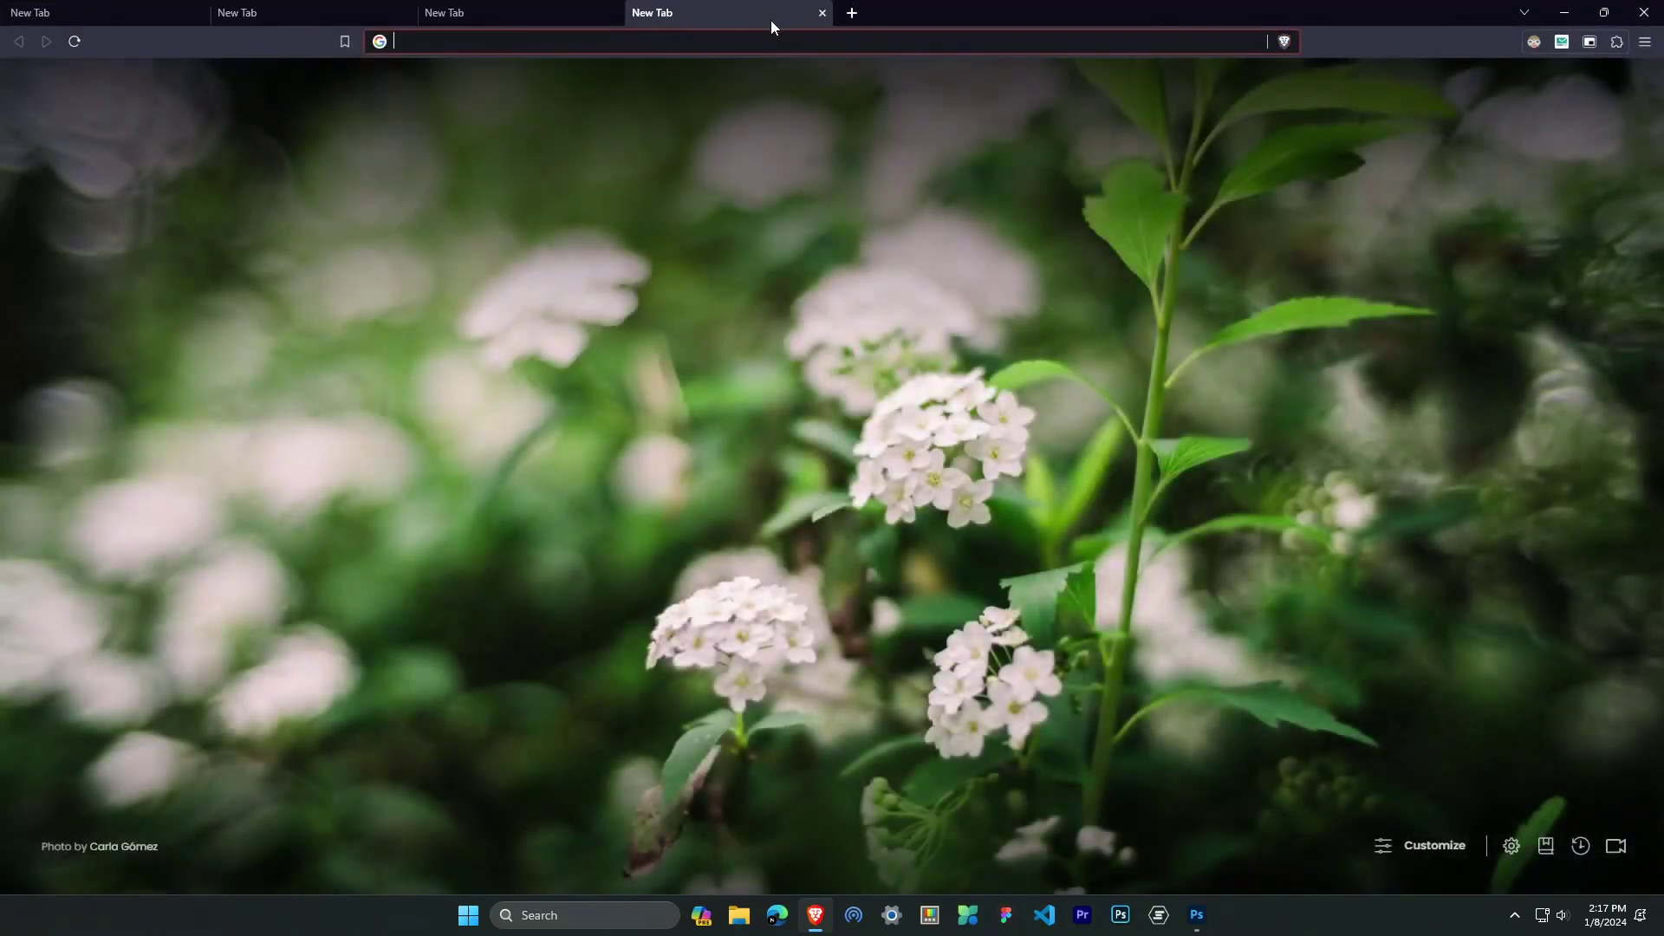
{"action": "left_click", "coordinate": [1644, 12]}
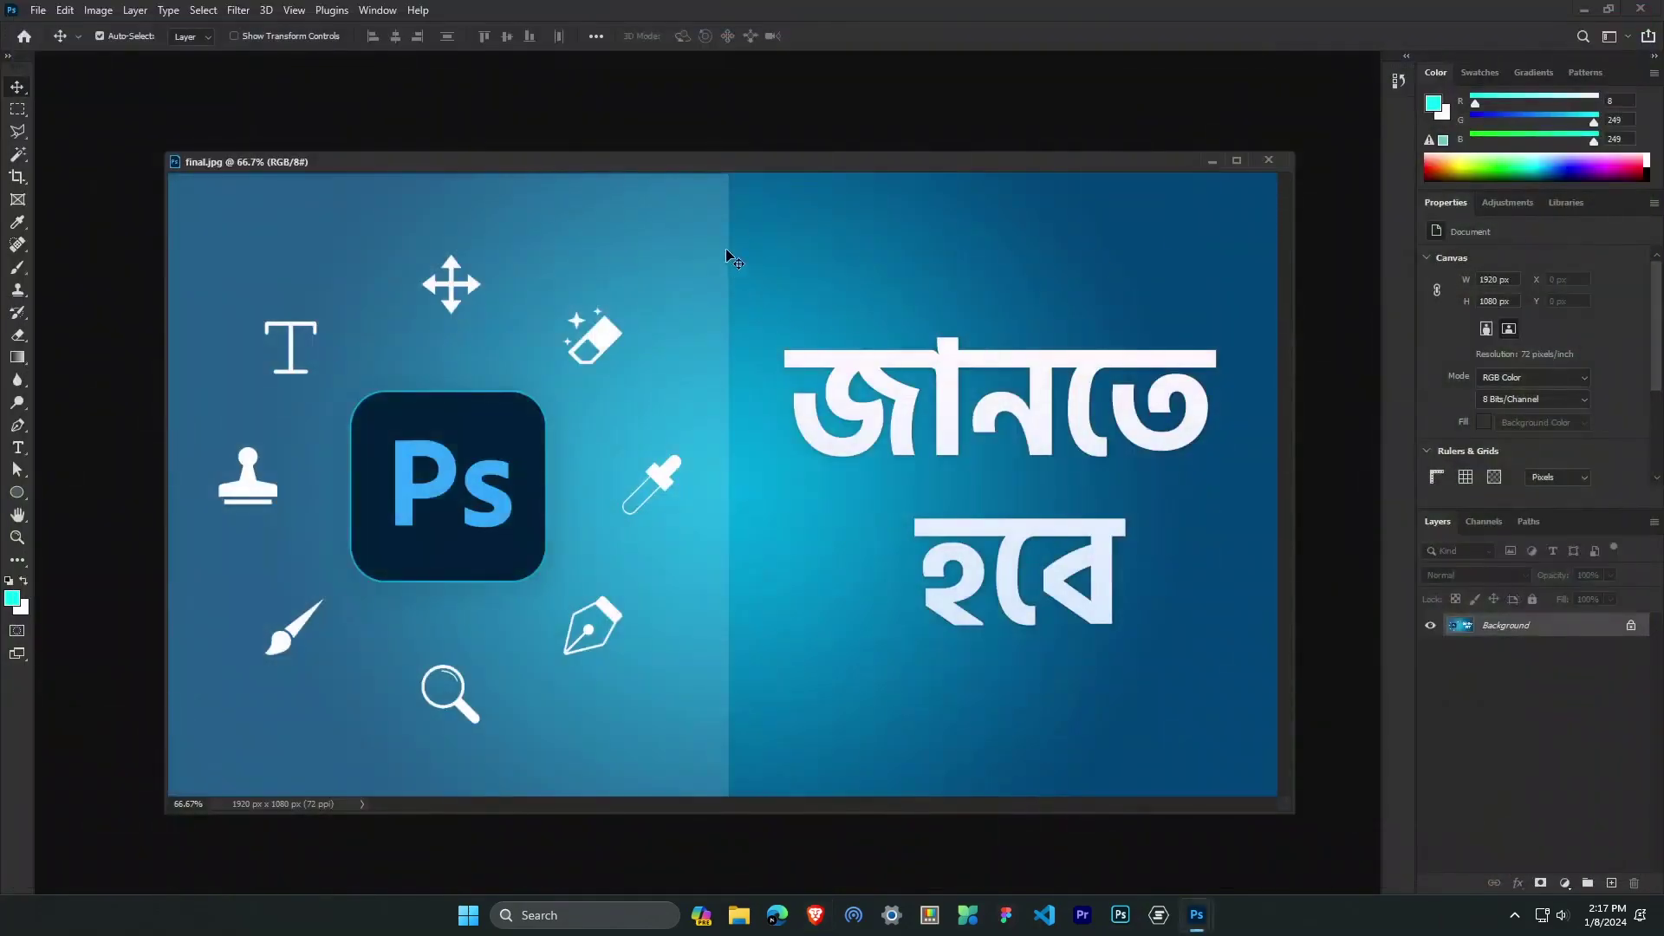
Dock the floating final.jpg window as a tab and pull it back out into a floating window.
{"action": "mouse_move", "coordinate": [700, 165]}
{"action": "left_mouse_down"}
{"action": "mouse_move", "coordinate": [735, 178]}
{"action": "mouse_move", "coordinate": [720, 182]}
{"action": "left_mouse_up"}
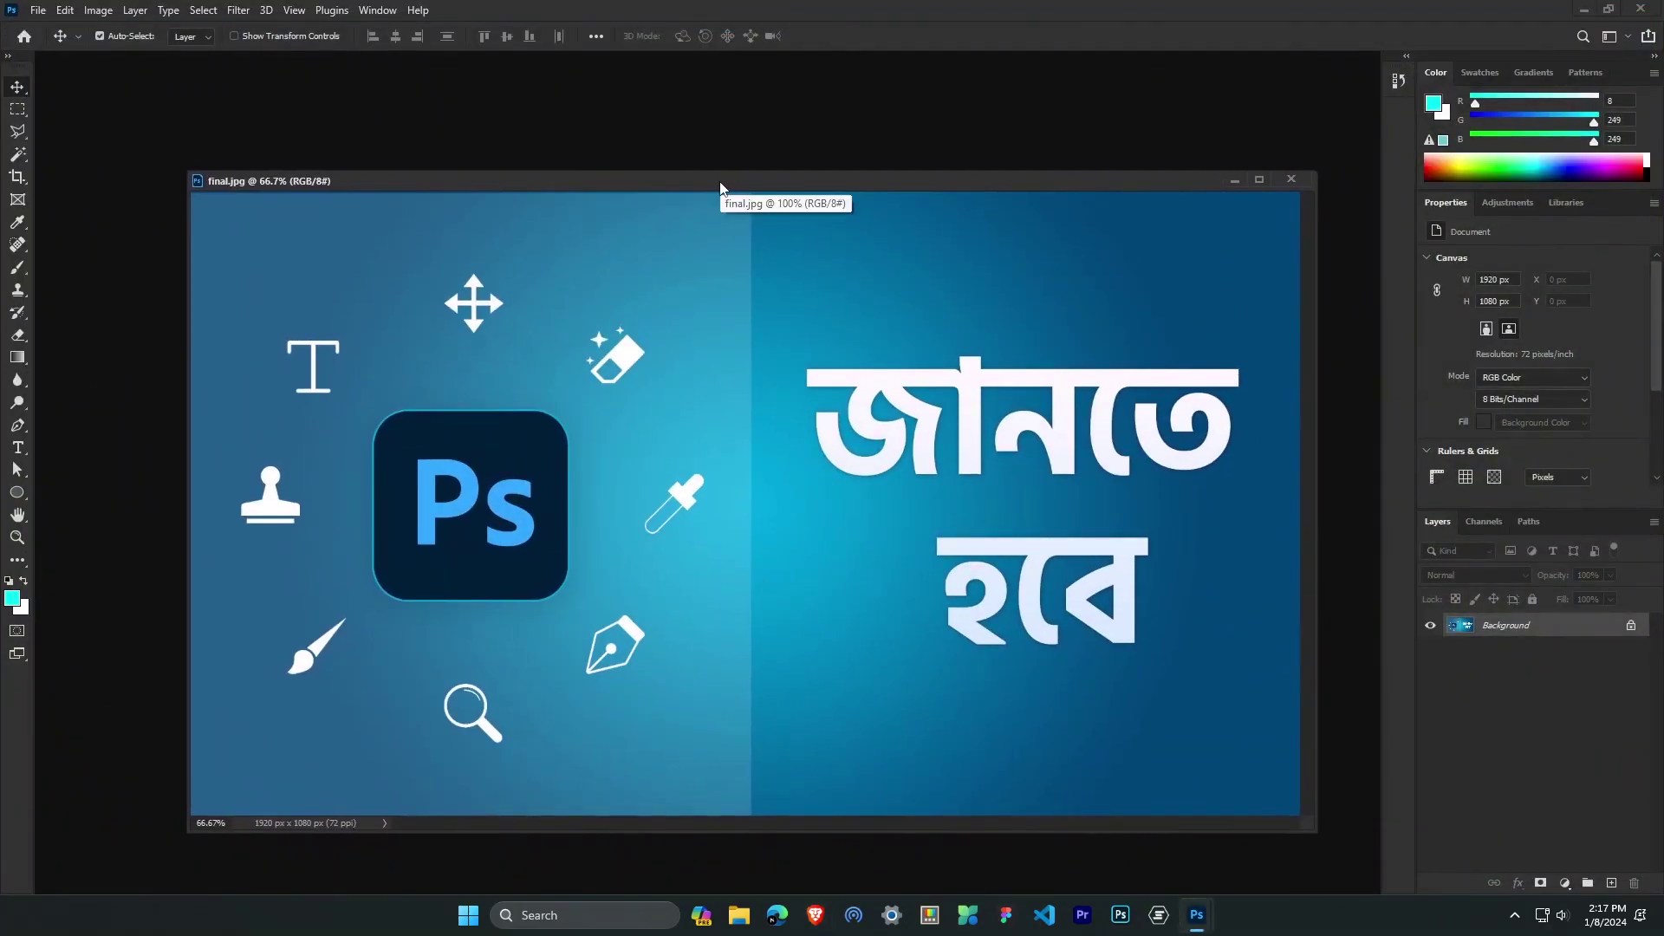
{"action": "left_click_drag", "start_coordinate": [720, 185], "coordinate": [680, 66]}
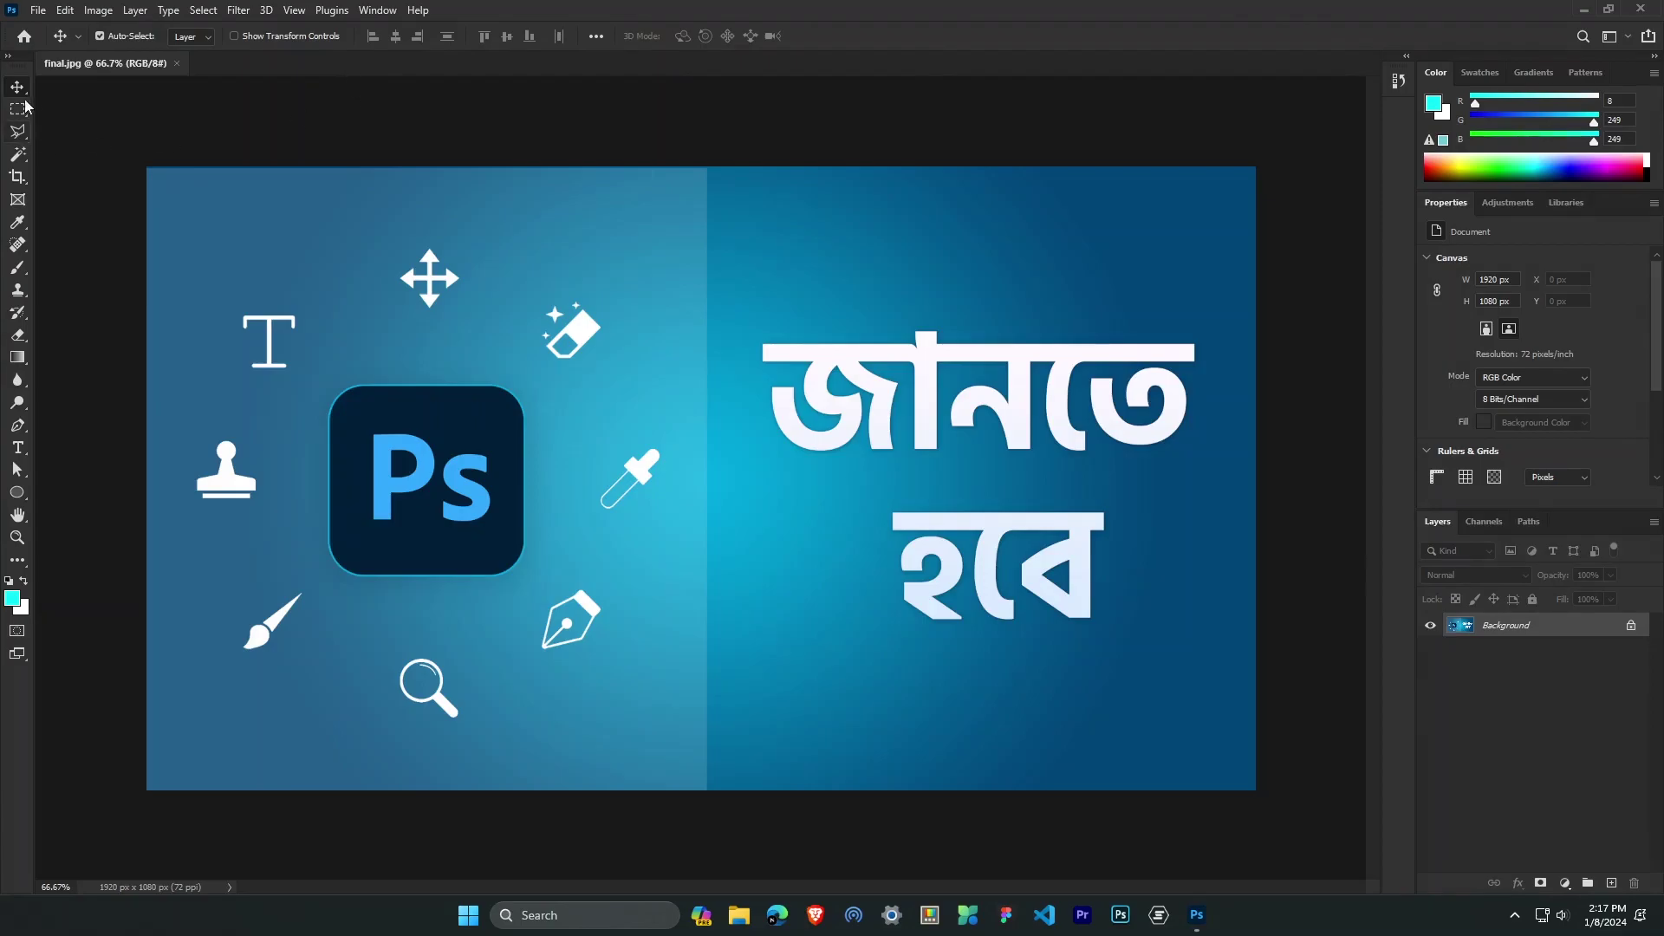
{"action": "left_click_drag", "start_coordinate": [89, 71], "coordinate": [159, 139]}
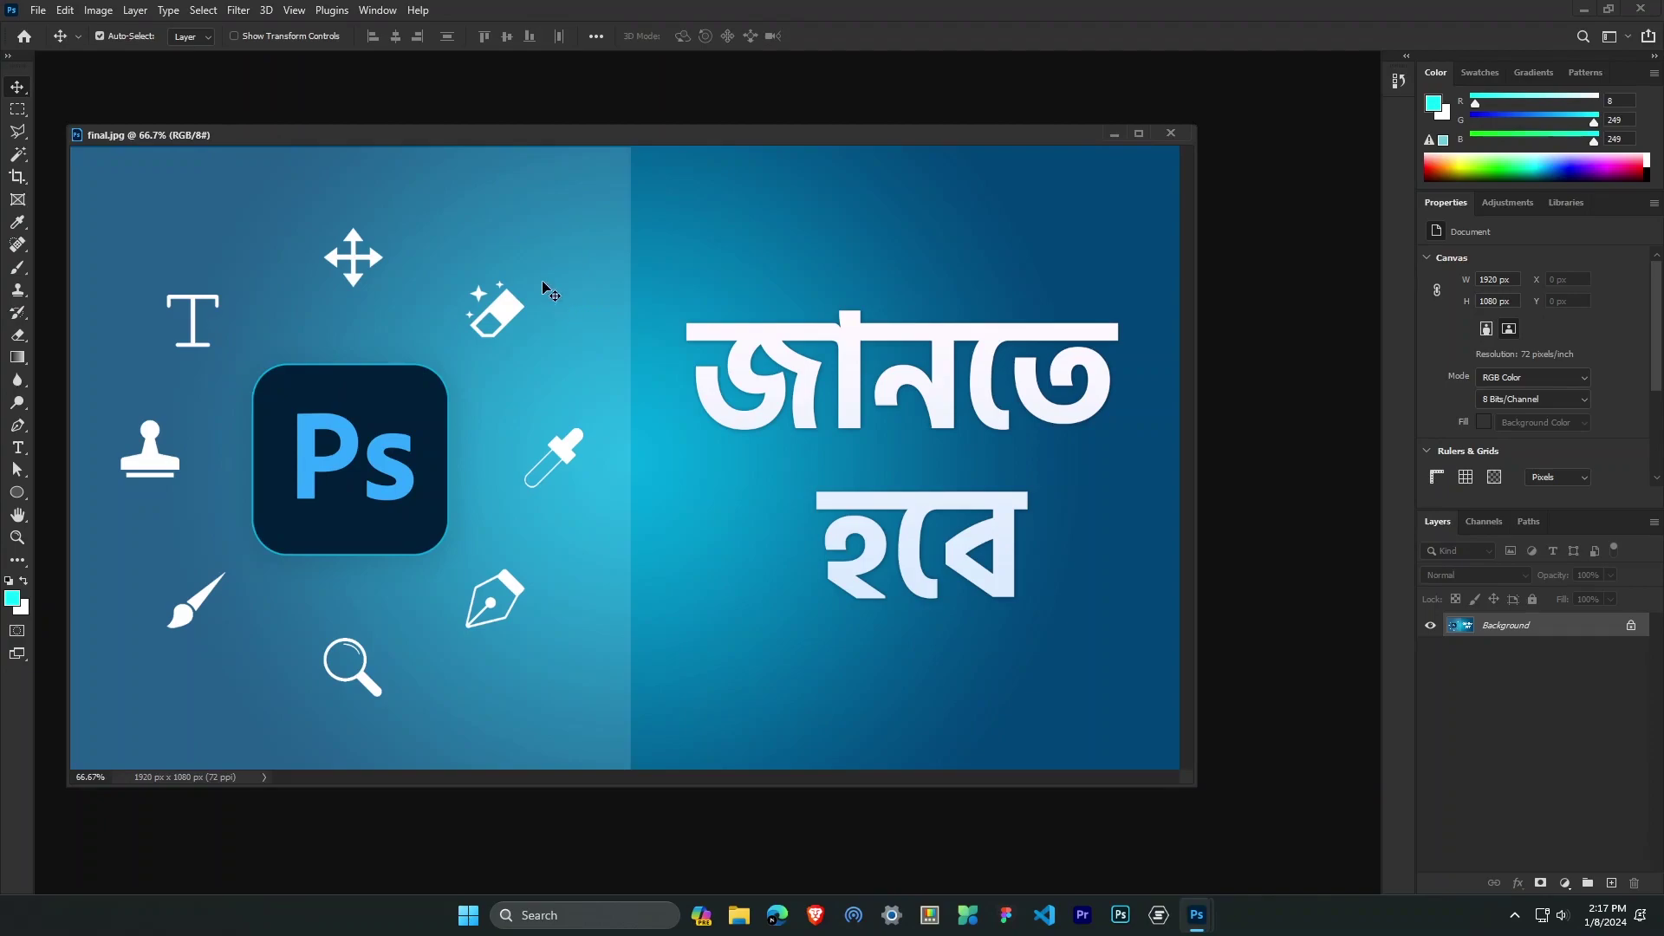
Close final.jpg and turn on Open Documents as Tabs in the Workspace preferences.
{"action": "left_click", "coordinate": [1172, 134]}
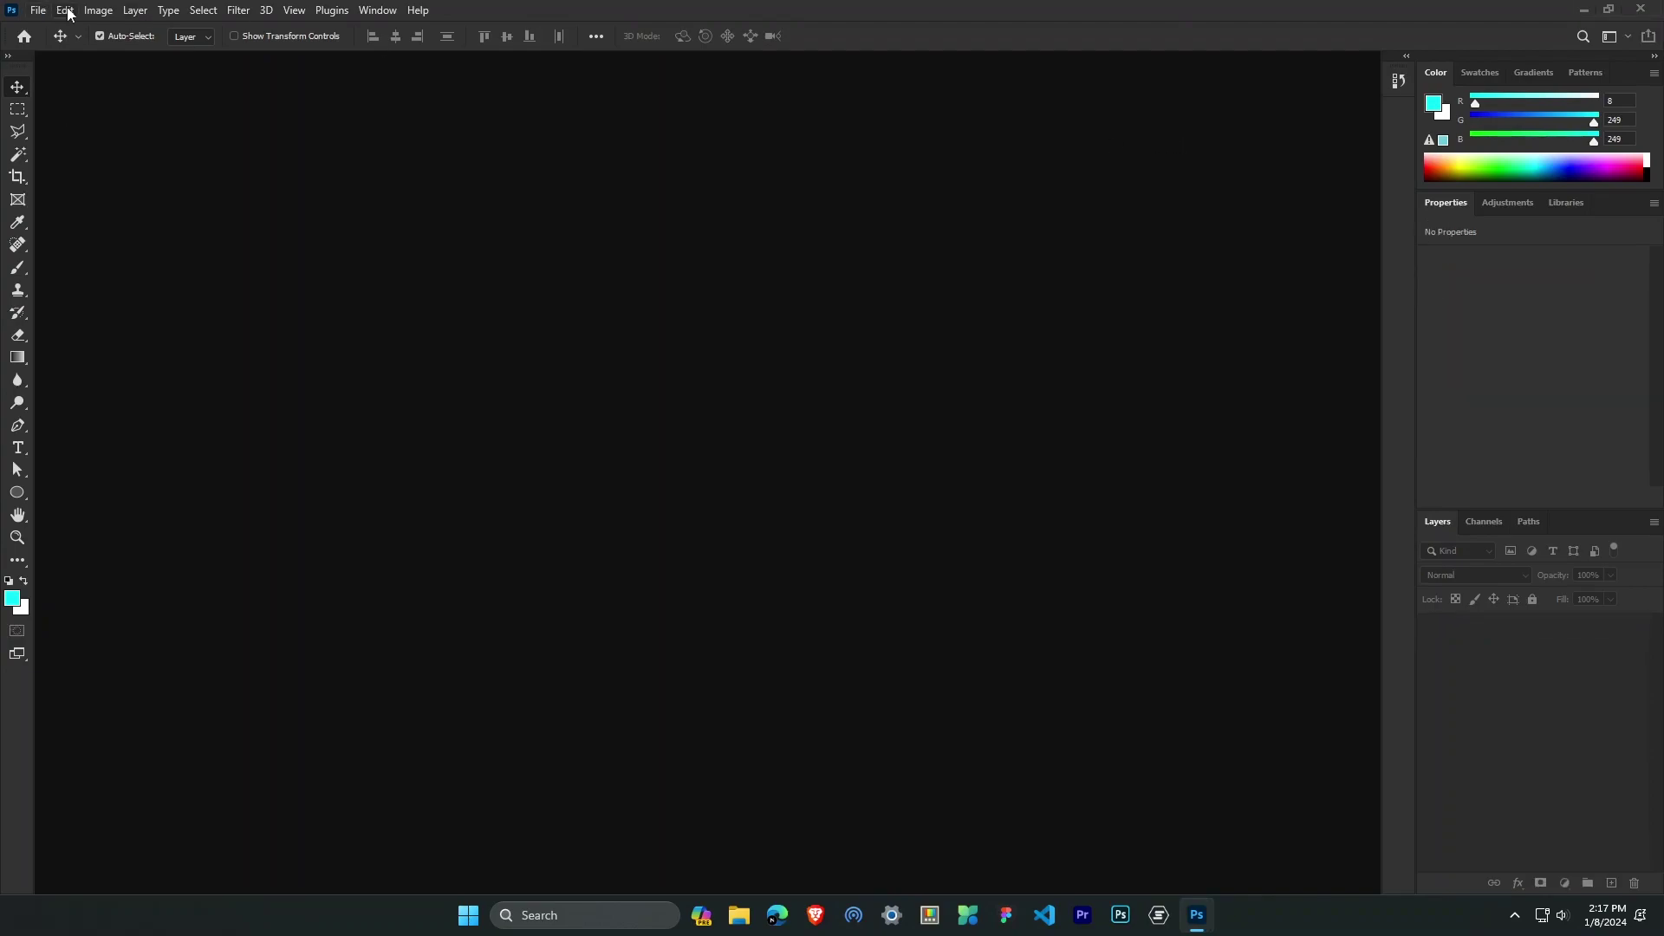
{"action": "left_click", "coordinate": [65, 9]}
{"action": "mouse_move", "coordinate": [171, 737]}
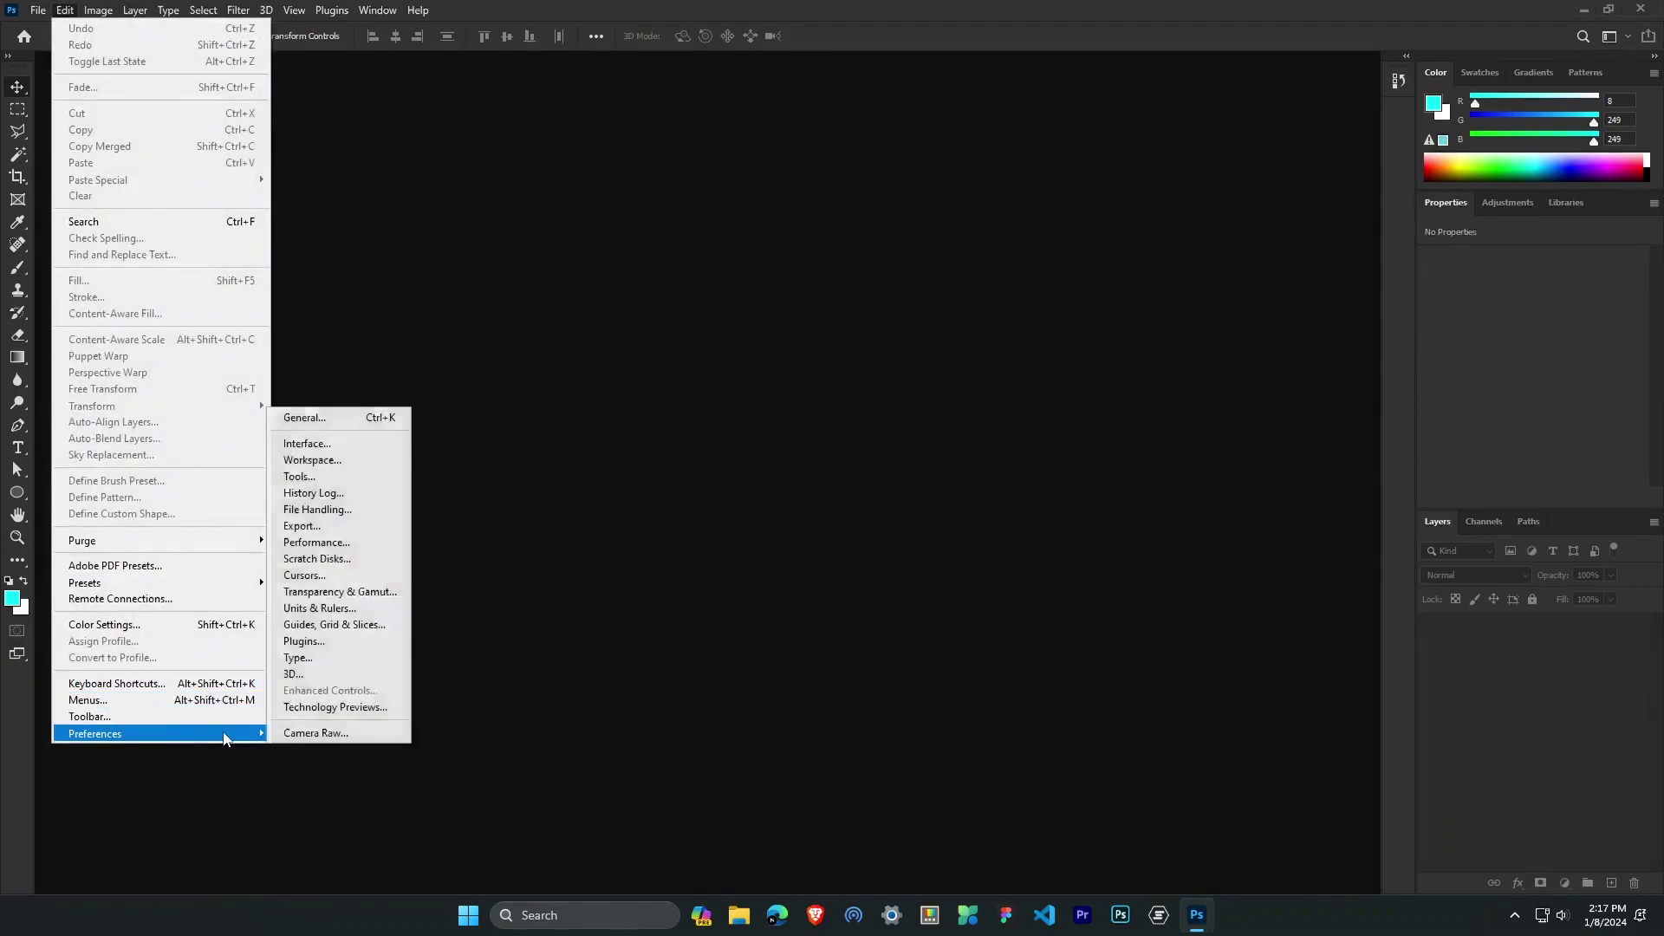
{"action": "left_click", "coordinate": [346, 418]}
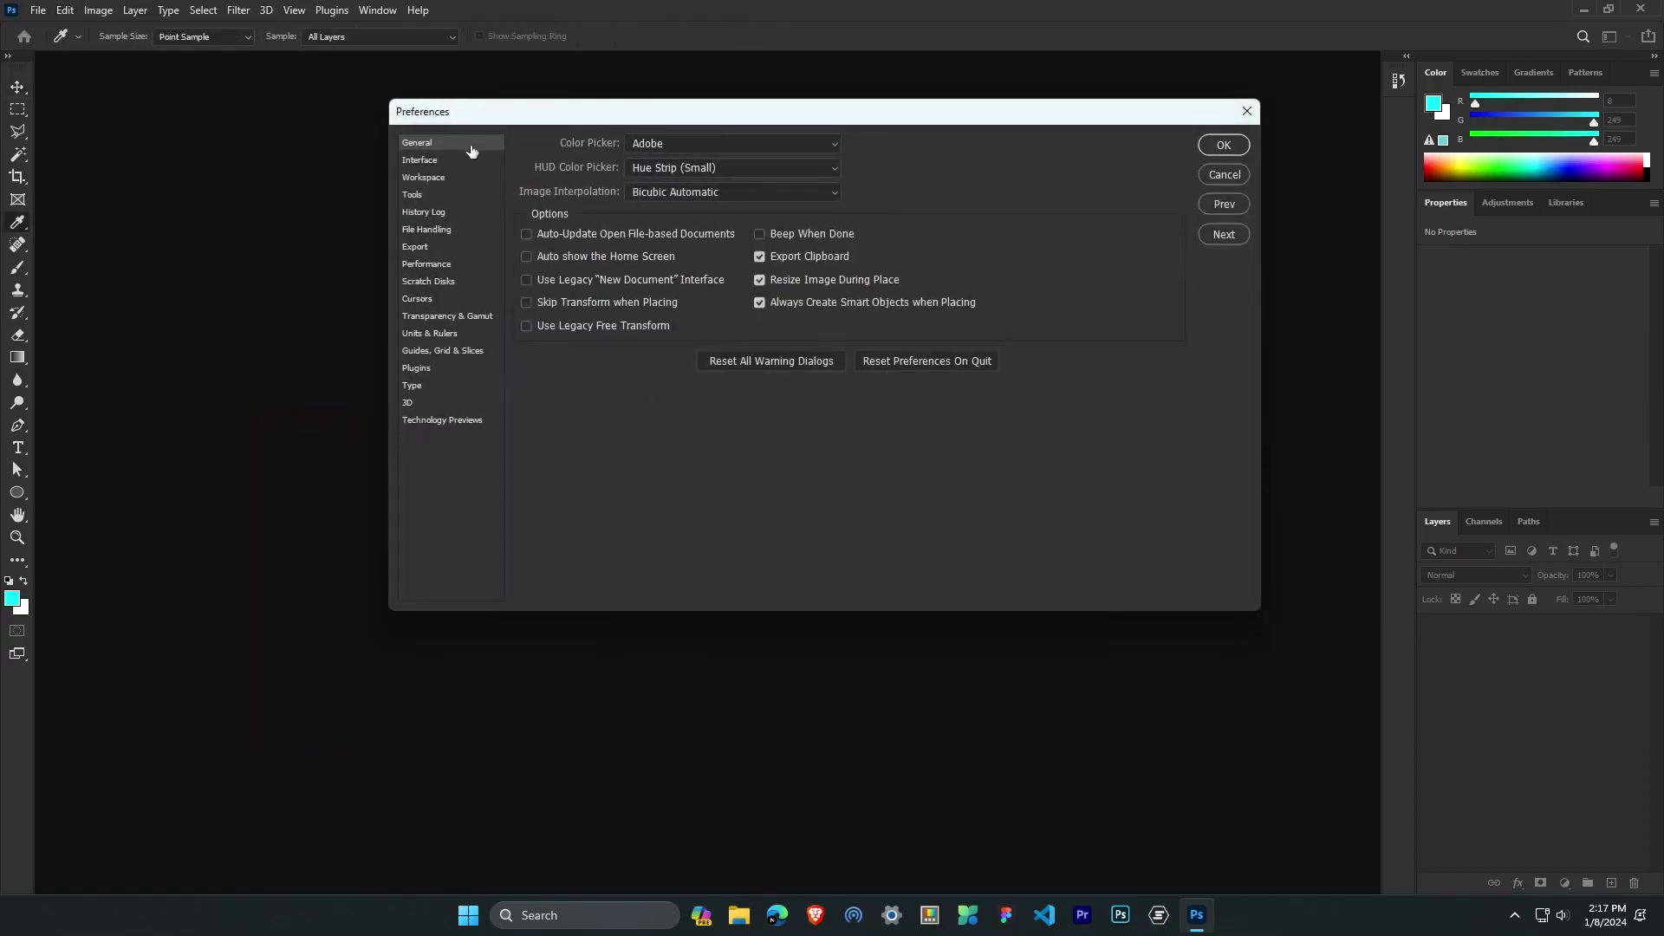
{"action": "left_click", "coordinate": [436, 181]}
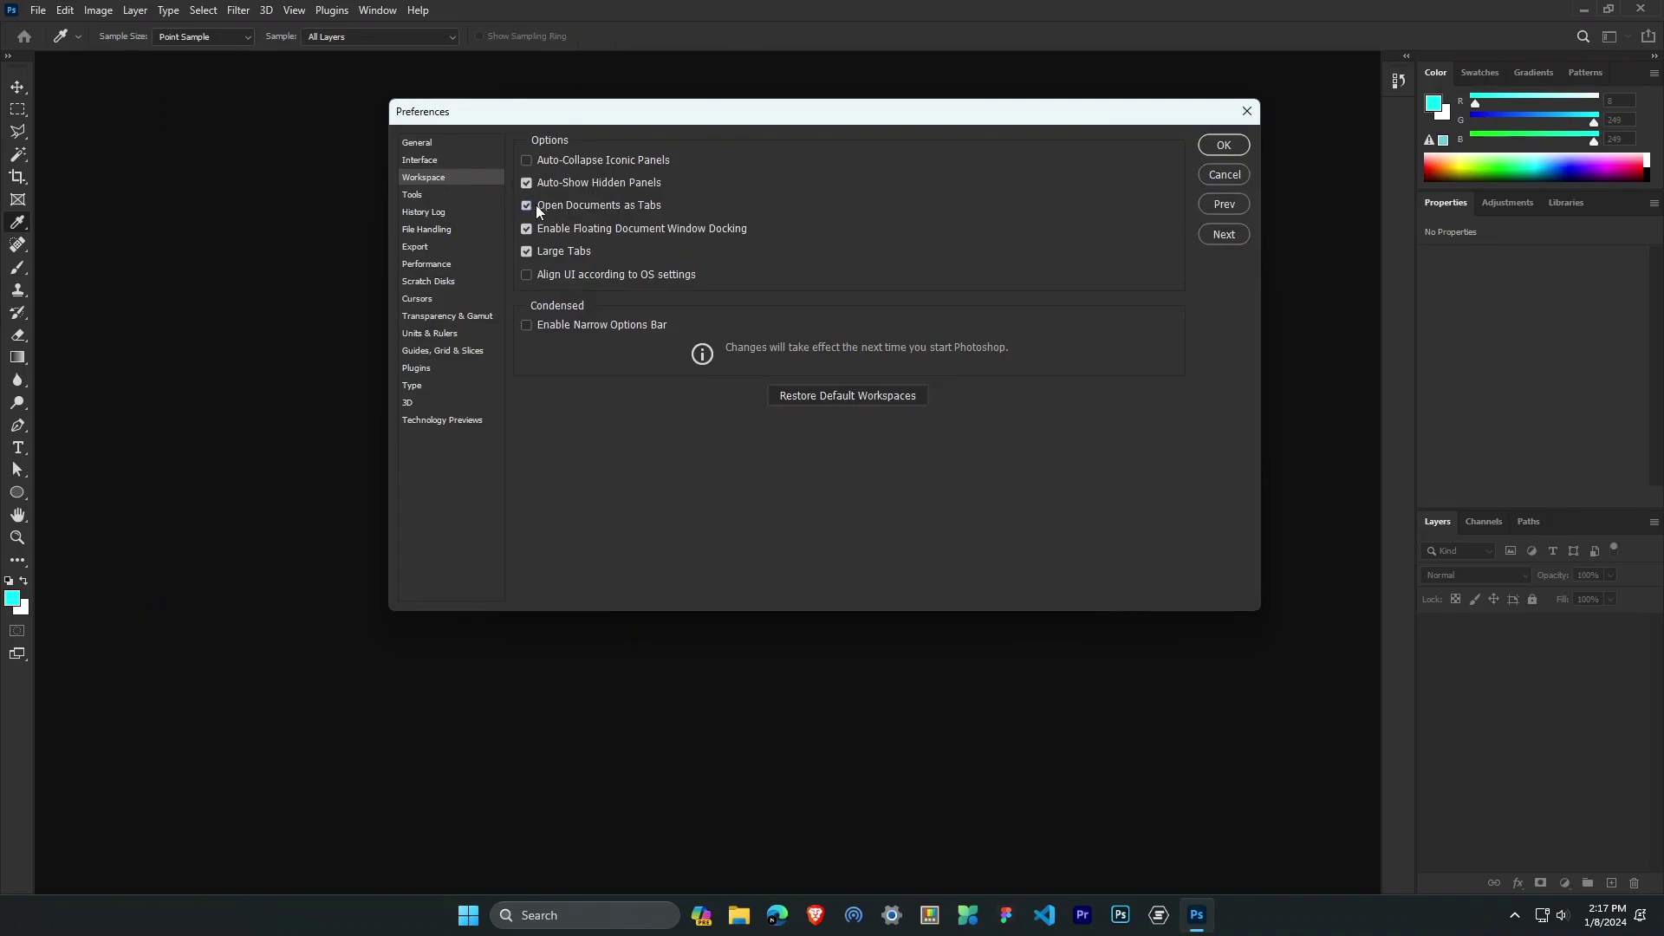
{"action": "left_click", "coordinate": [1244, 143]}
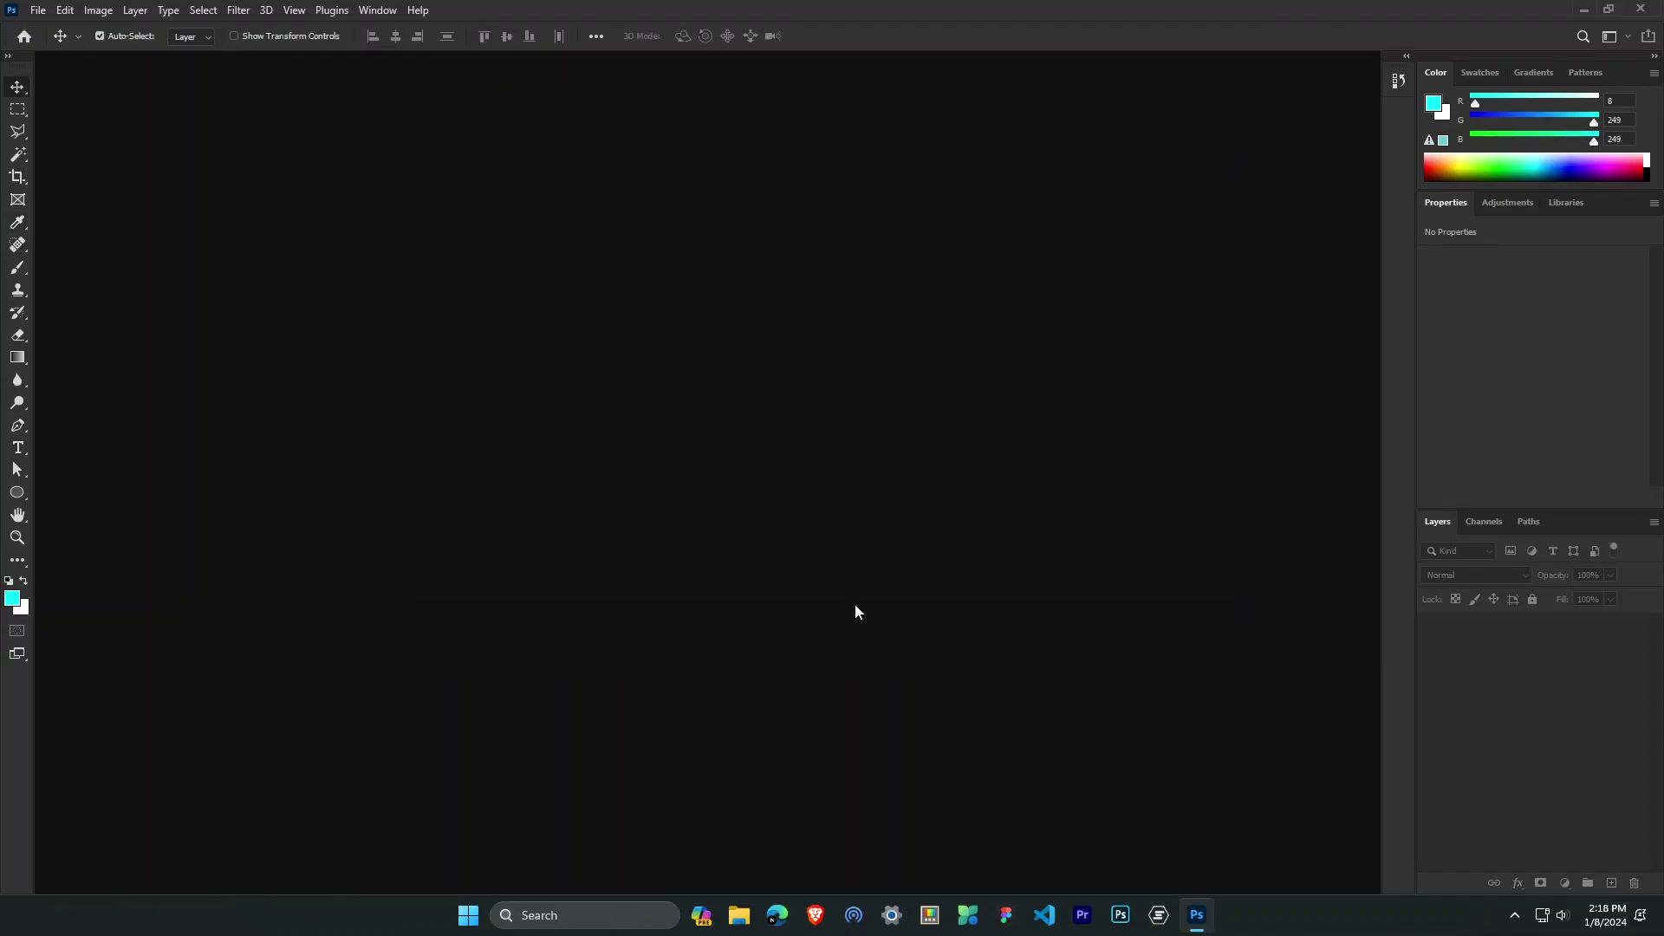
Review the document tab and docking options in the Workspace preferences.
{"action": "left_click", "coordinate": [65, 10]}
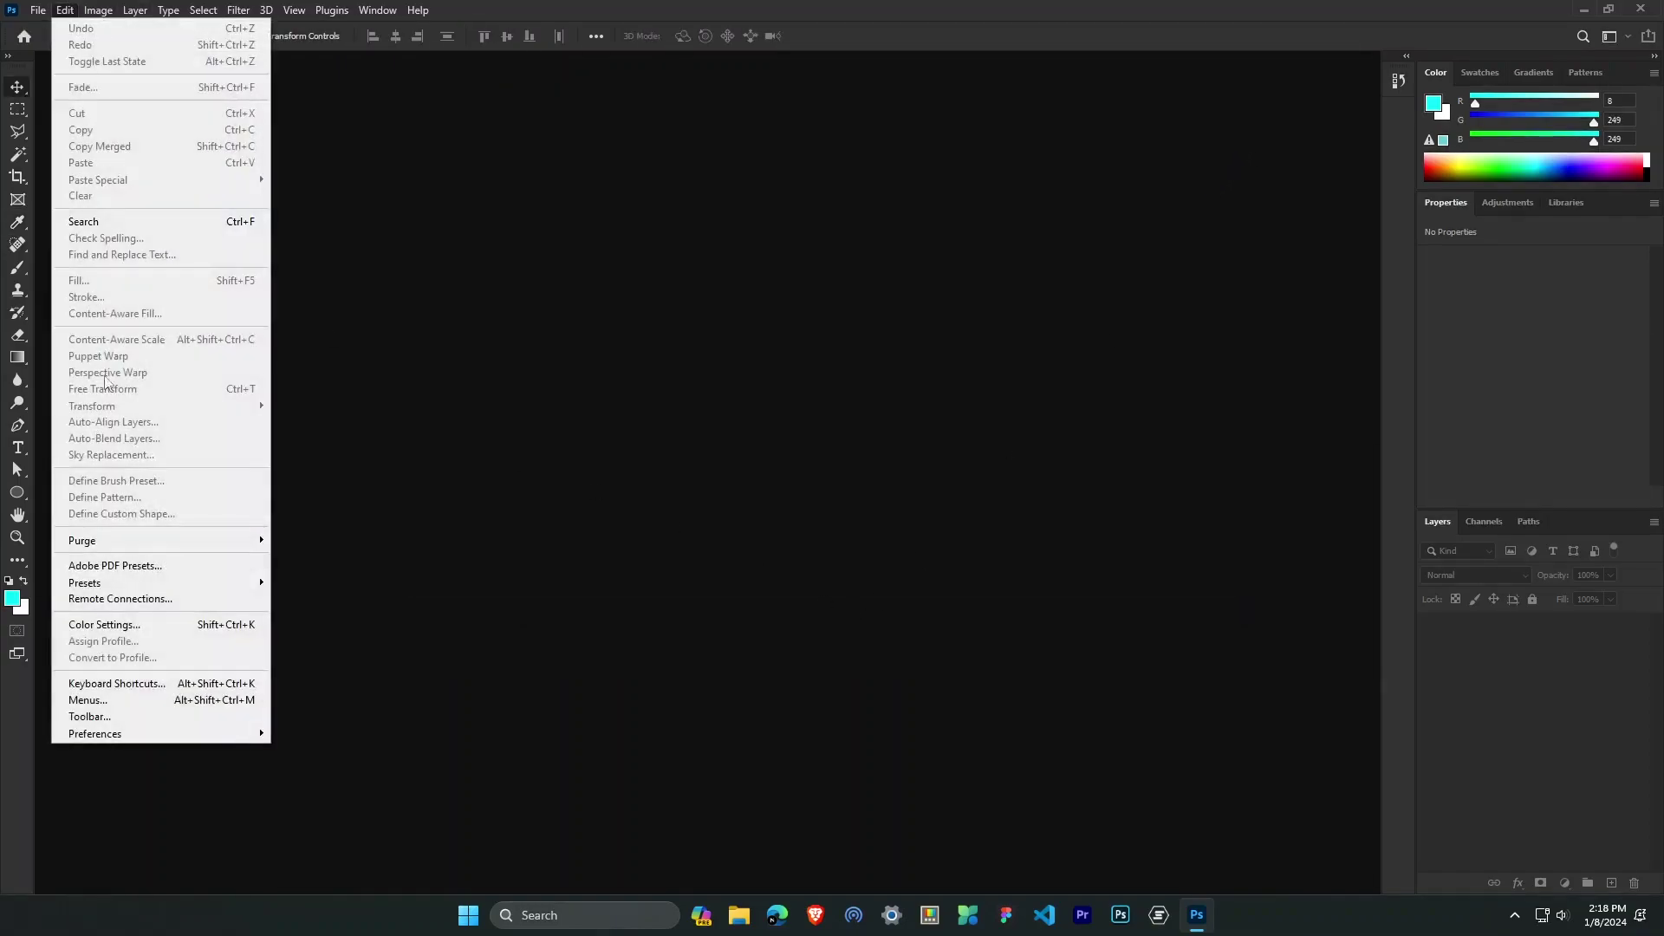
{"action": "mouse_move", "coordinate": [217, 734]}
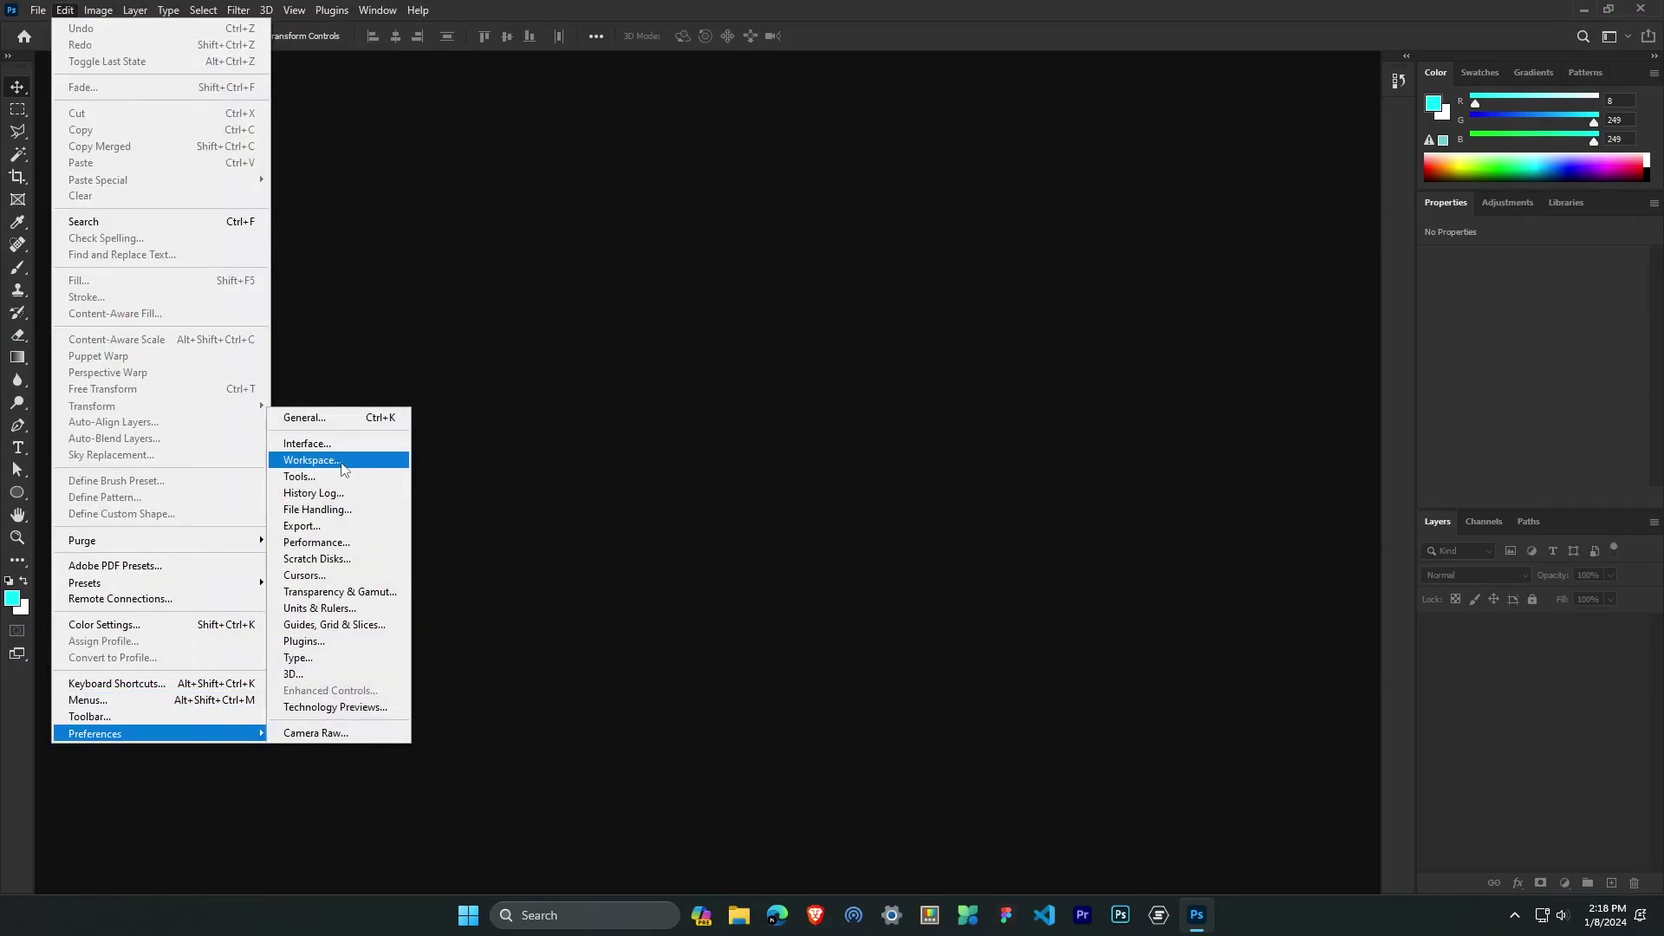
{"action": "left_click", "coordinate": [338, 459]}
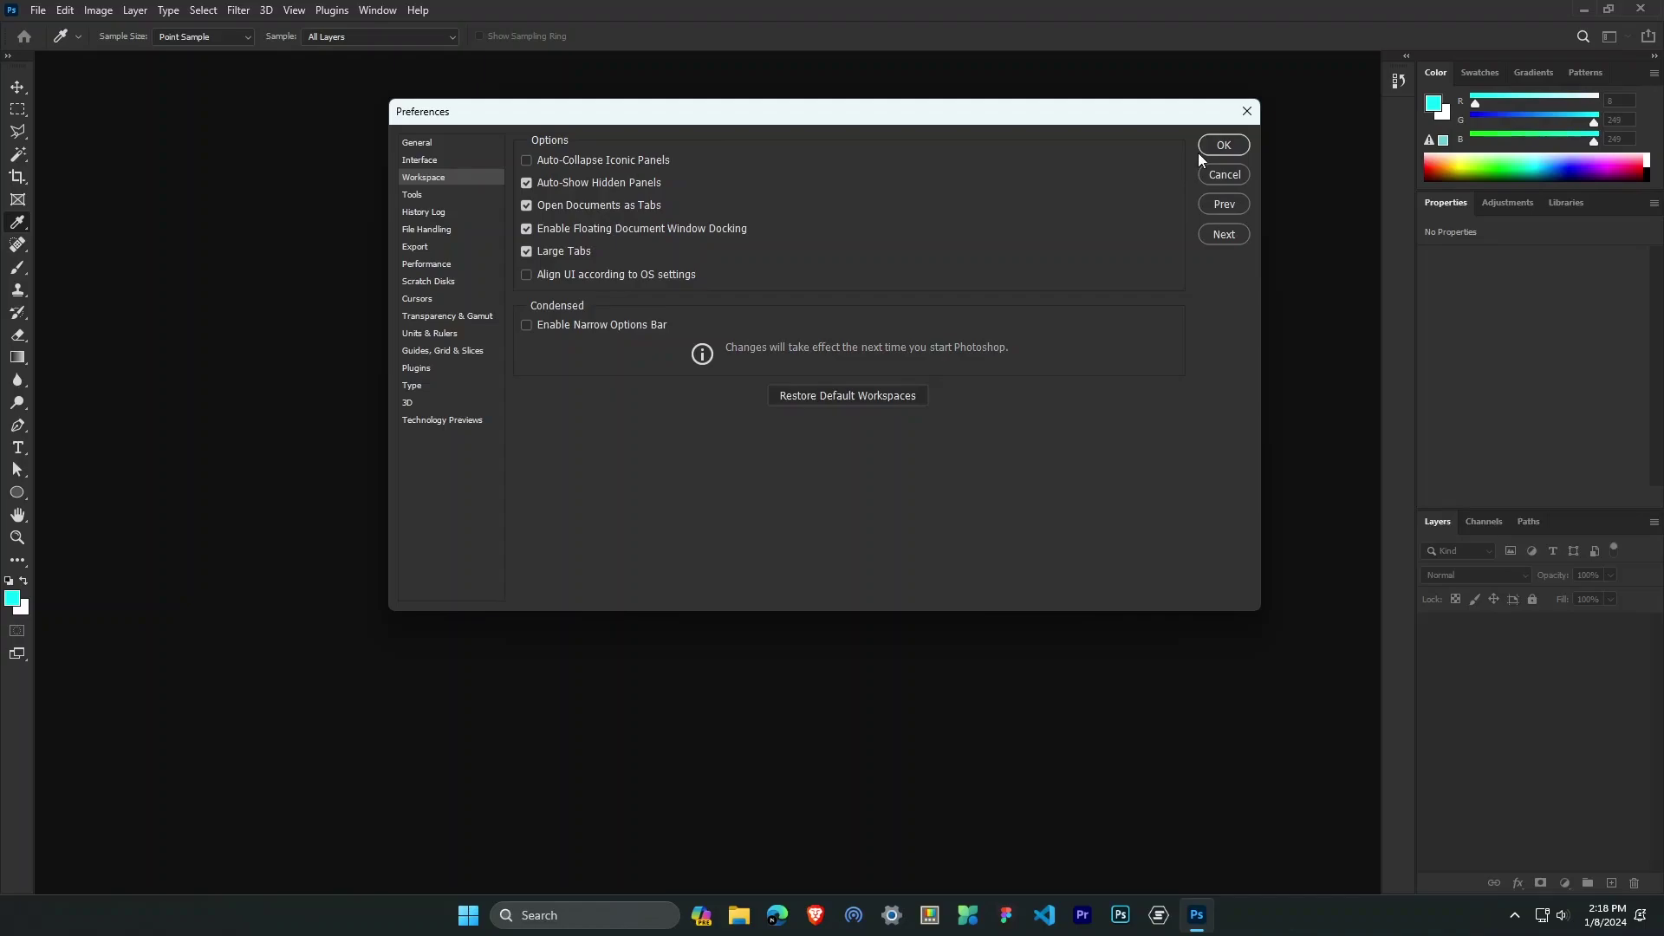
{"action": "left_click", "coordinate": [1222, 145]}
Open an image file from disk to test how new documents are placed in the workspace.
{"action": "key", "text": "ctrl+o"}
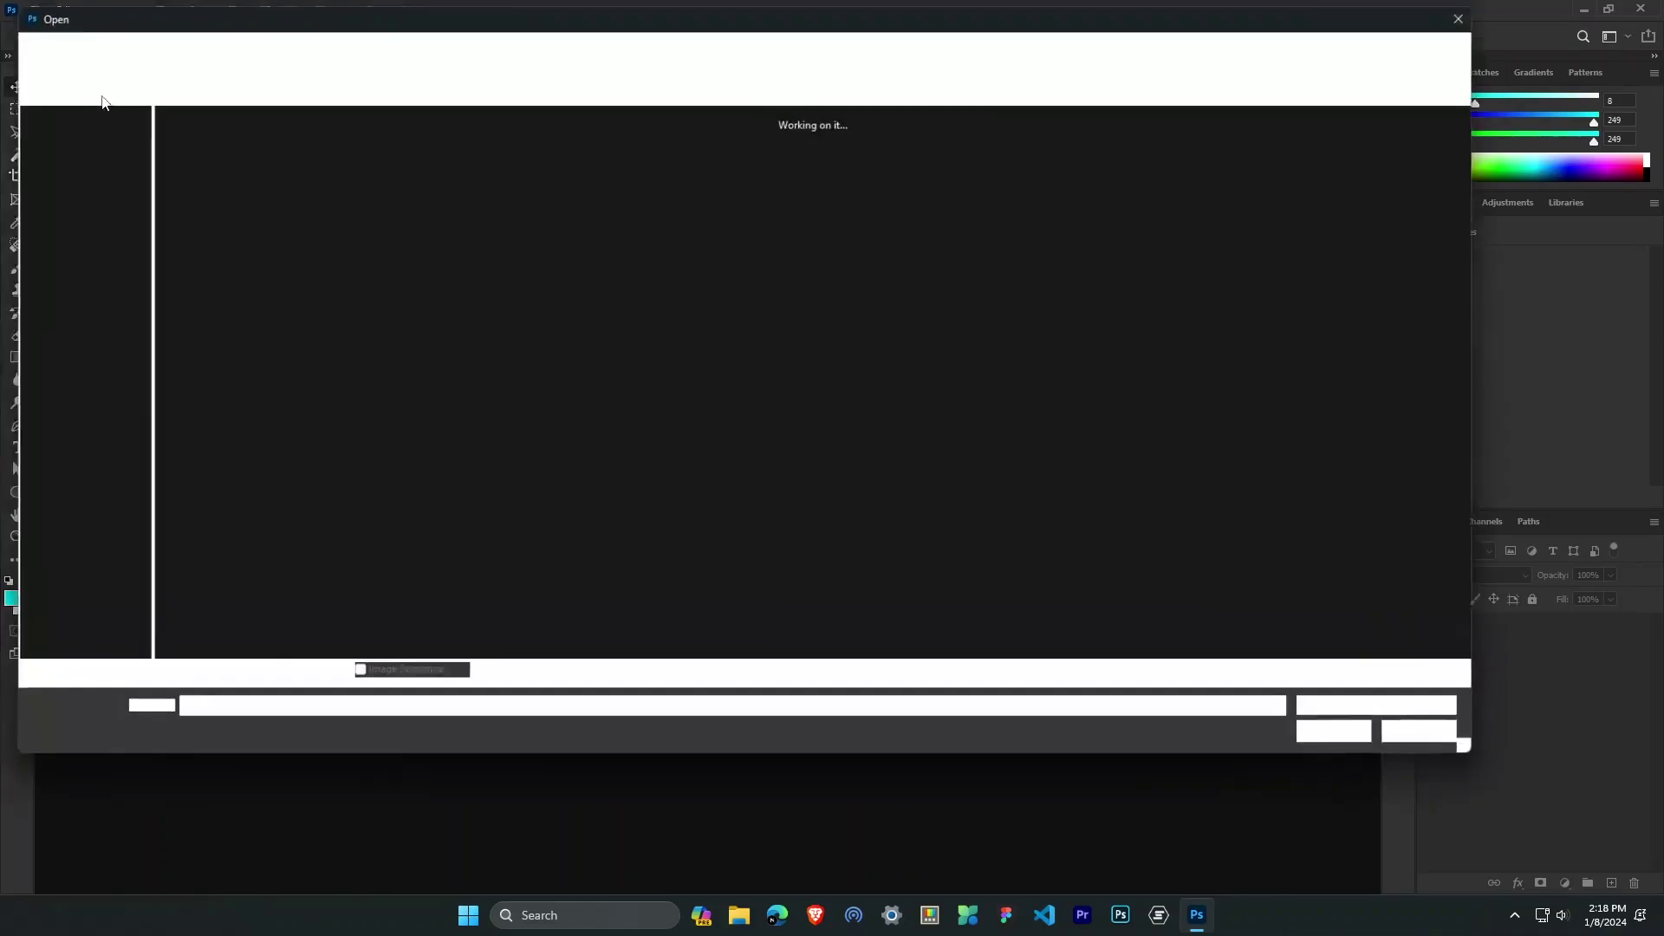
{"action": "left_click", "coordinate": [299, 169]}
{"action": "left_click", "coordinate": [1344, 736]}
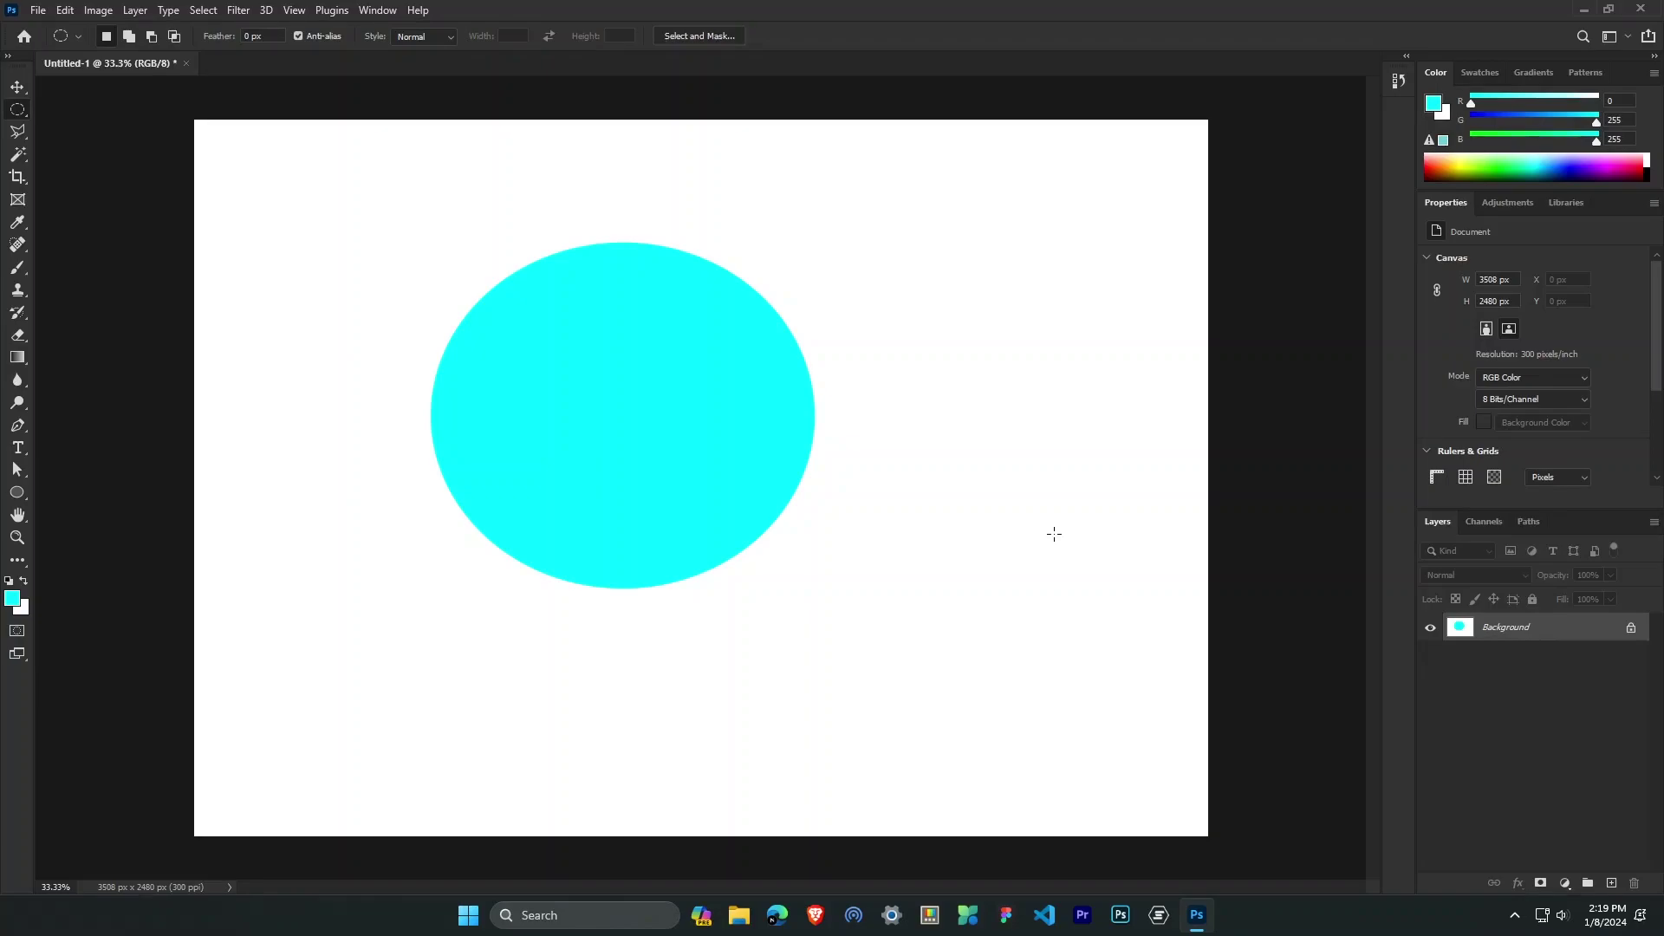
Toggle the Proof Colors preview on and off repeatedly for the cyan ellipse in Untitled-1.
{"action": "key", "text": "ctrl+y"}
{"action": "key", "text": "ctrl+y"}
{"action": "key", "text": "ctrl+y"}
{"action": "key", "text": "ctrl+y"}
{"action": "key", "text": "ctrl+y"}
{"action": "key", "text": "ctrl+y"}
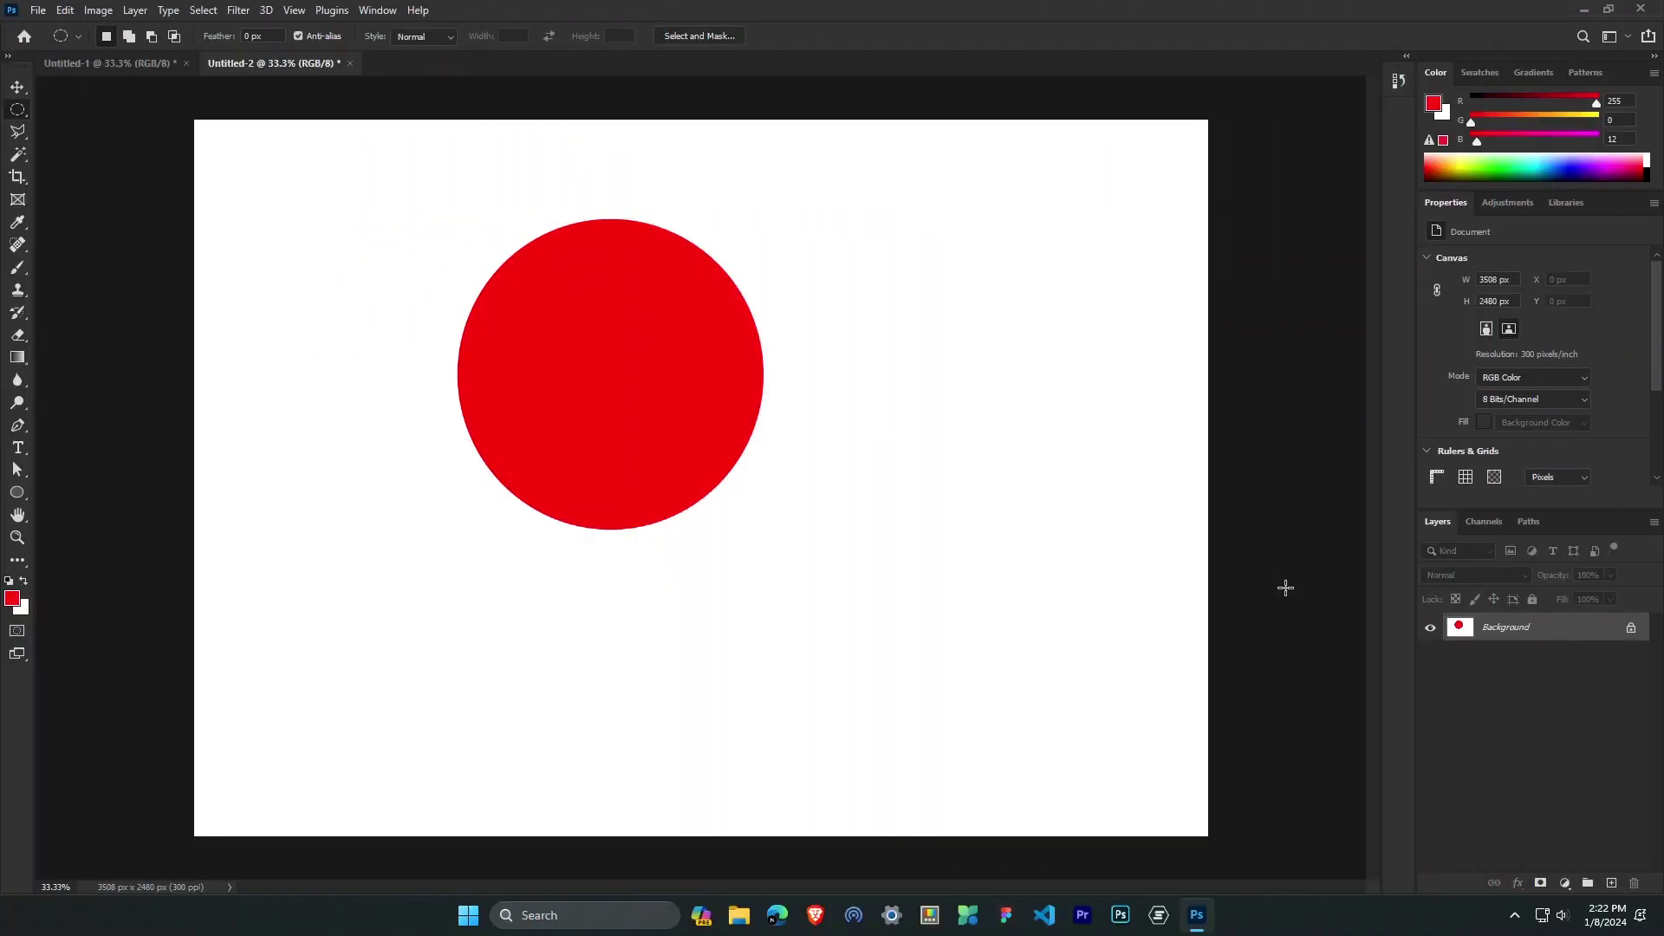
Switch back and forth between Untitled-1 and Untitled-2 to compare the cyan and red circles.
{"action": "left_click", "coordinate": [159, 65]}
{"action": "left_click", "coordinate": [247, 63]}
{"action": "left_click", "coordinate": [133, 65]}
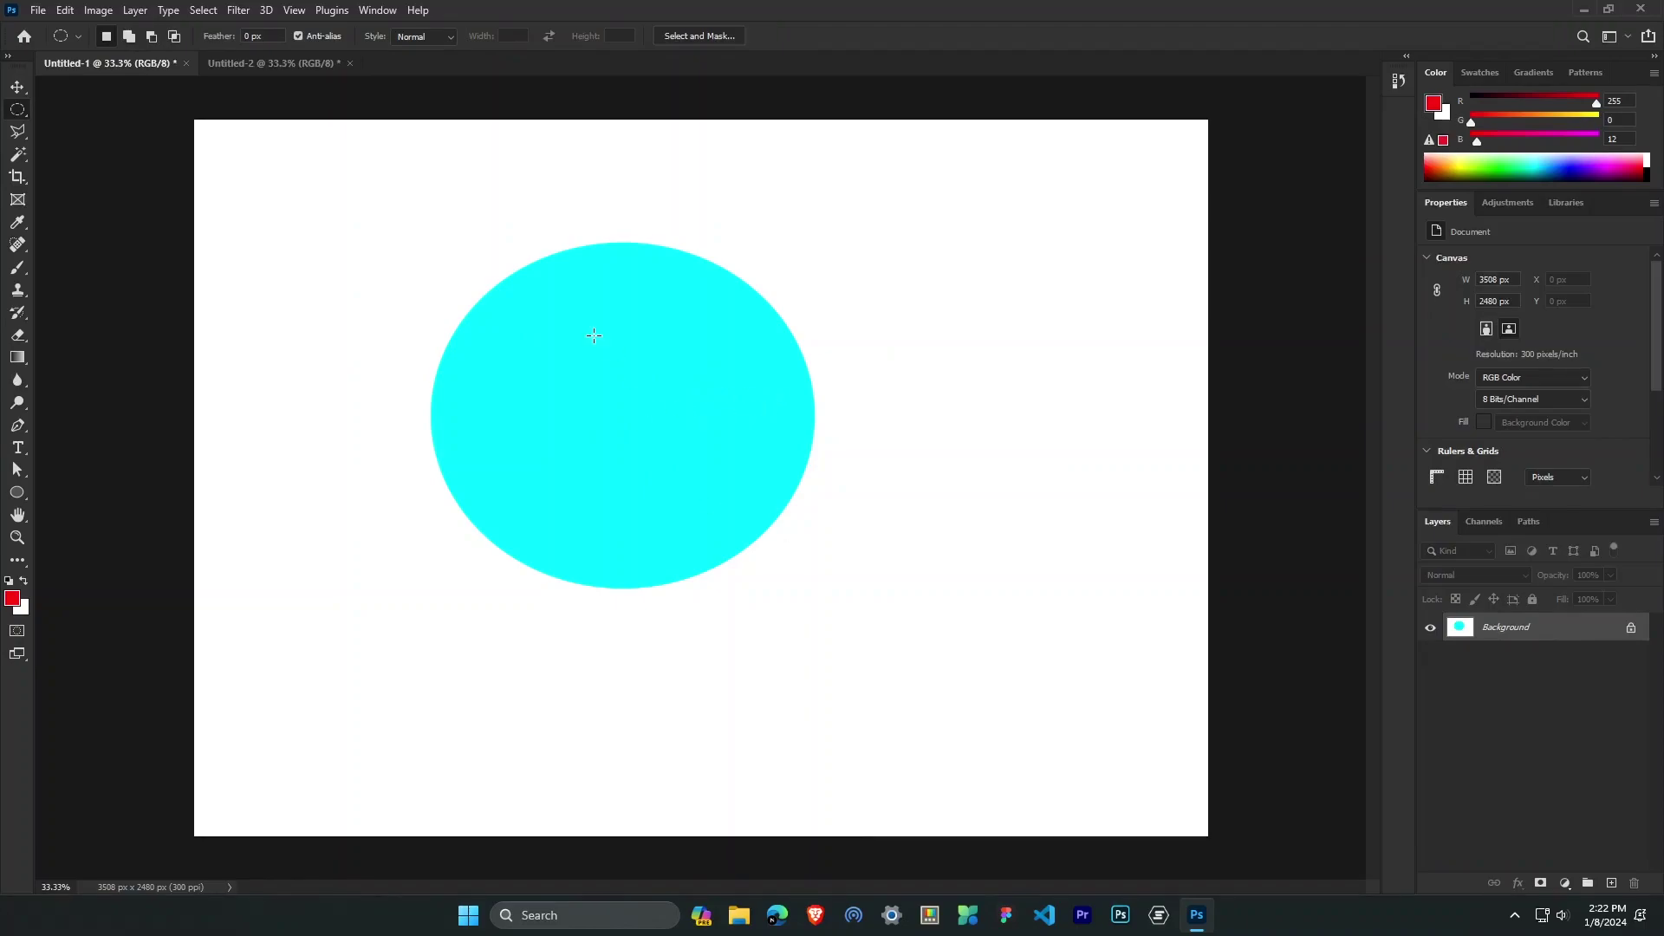
{"action": "left_click", "coordinate": [282, 64]}
{"action": "left_click", "coordinate": [127, 64]}
{"action": "left_click", "coordinate": [246, 65]}
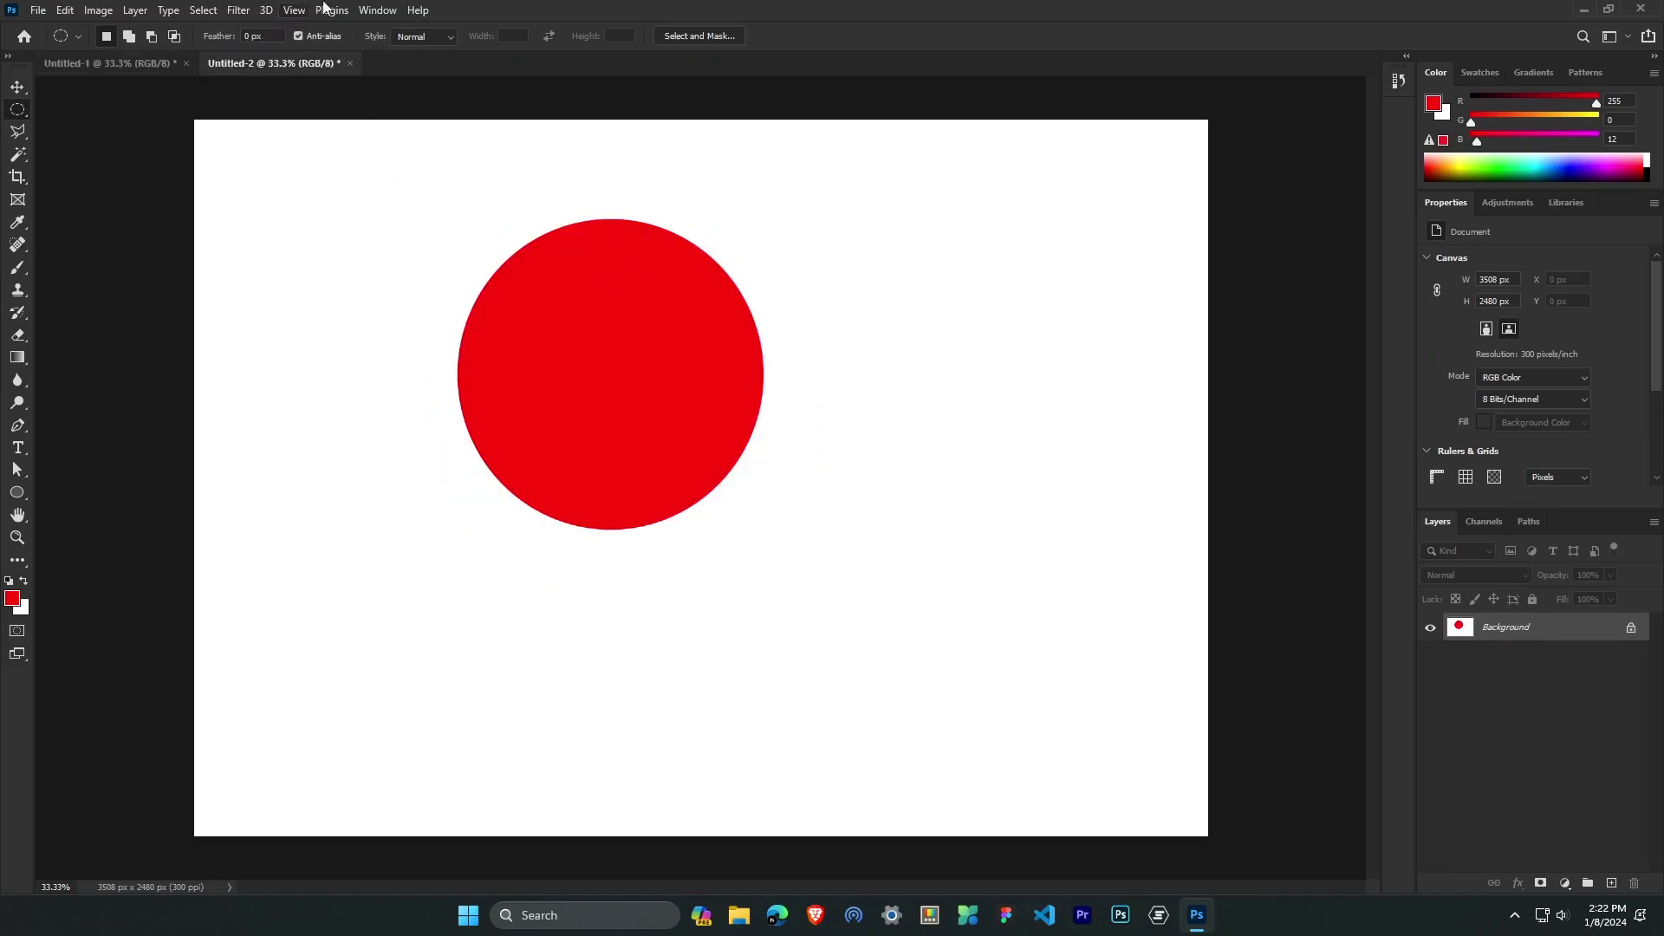
Arrange Untitled-2 and Untitled-1 side by side with the 2-up Vertical layout.
{"action": "left_click", "coordinate": [378, 10]}
{"action": "mouse_move", "coordinate": [426, 31]}
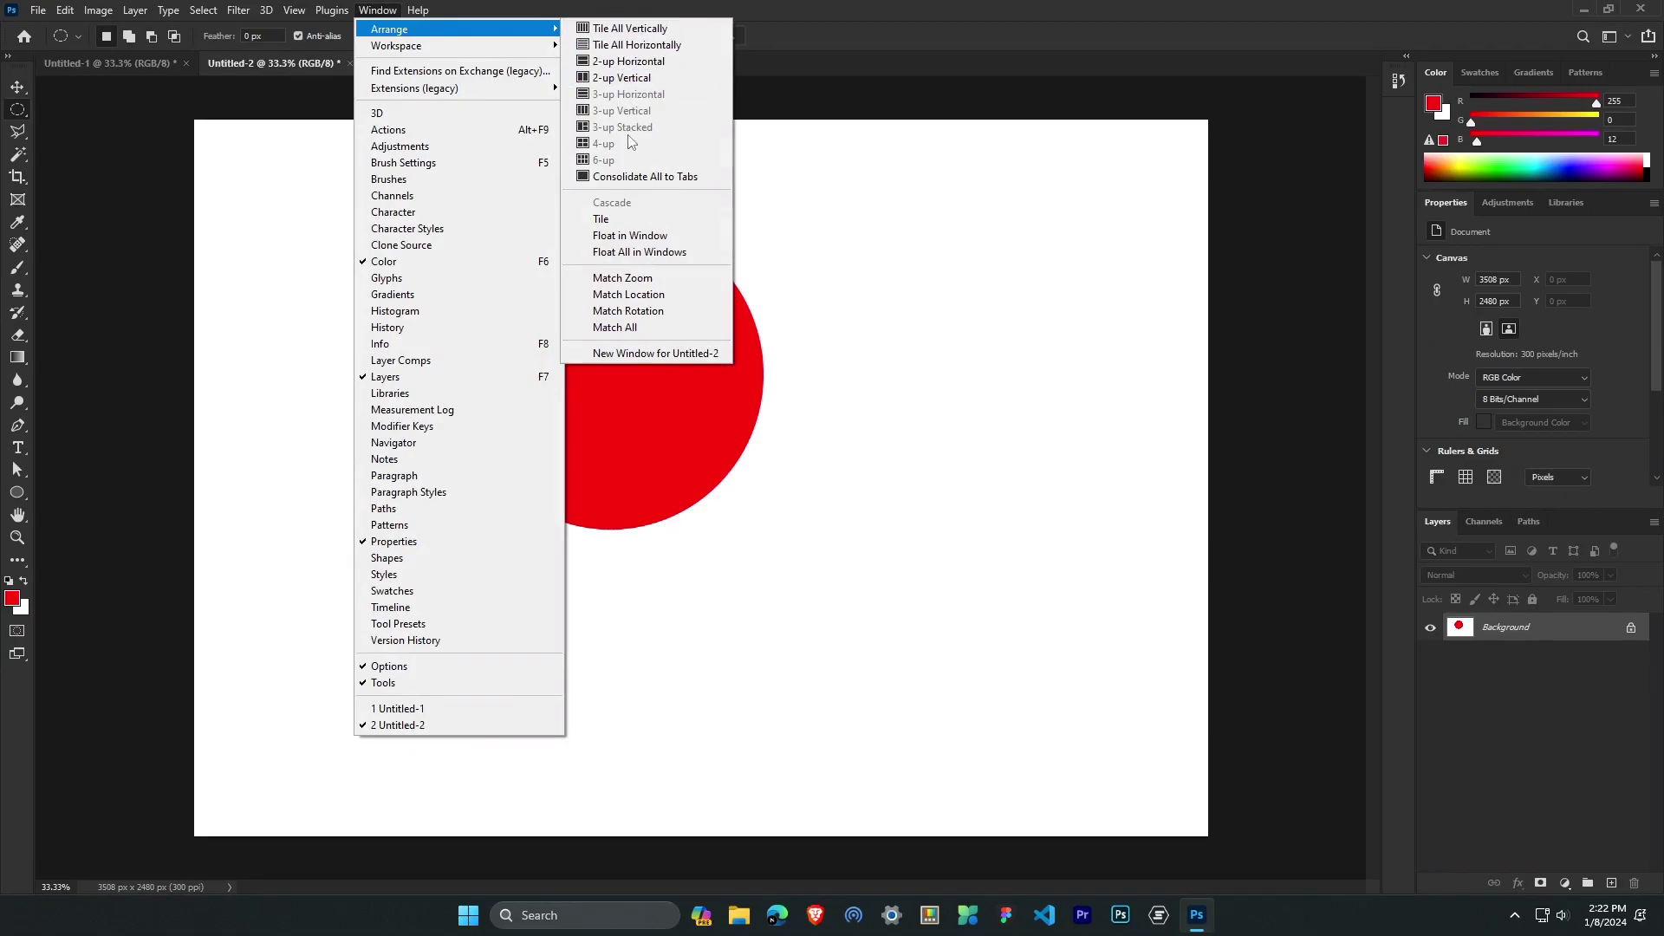
{"action": "left_click", "coordinate": [631, 79]}
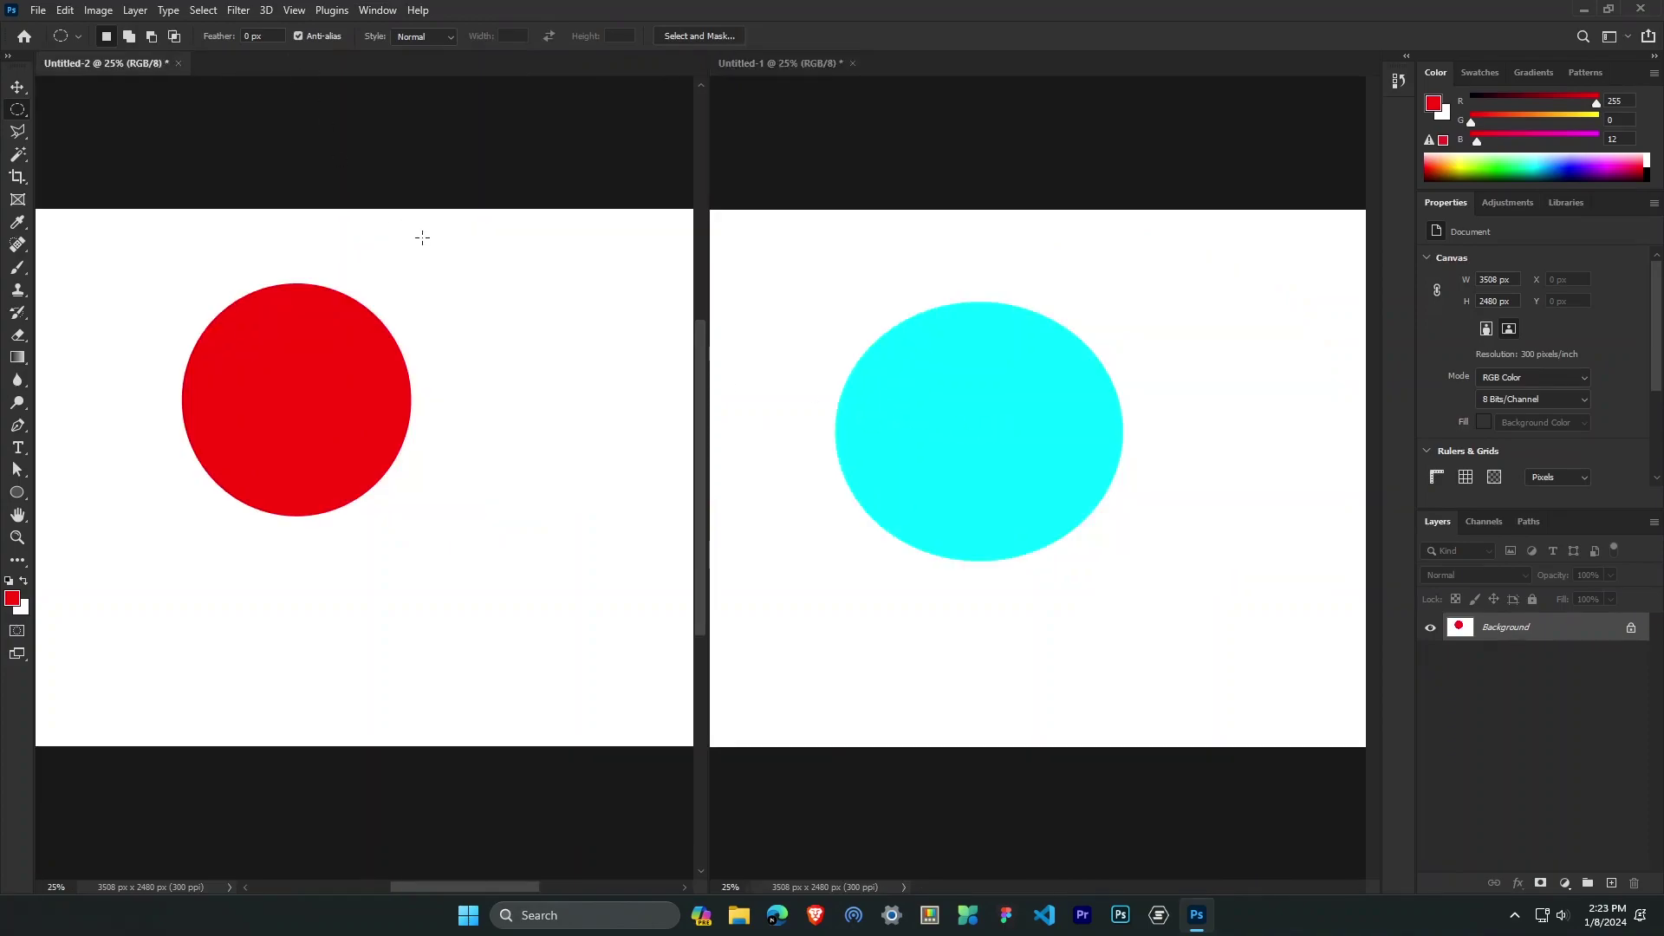
Zoom Untitled-2 out to 8.33% and apply Match Zoom to both document windows.
{"action": "key", "text": "ctrl+minus"}
{"action": "key", "text": "ctrl+minus"}
{"action": "key", "text": "ctrl+minus"}
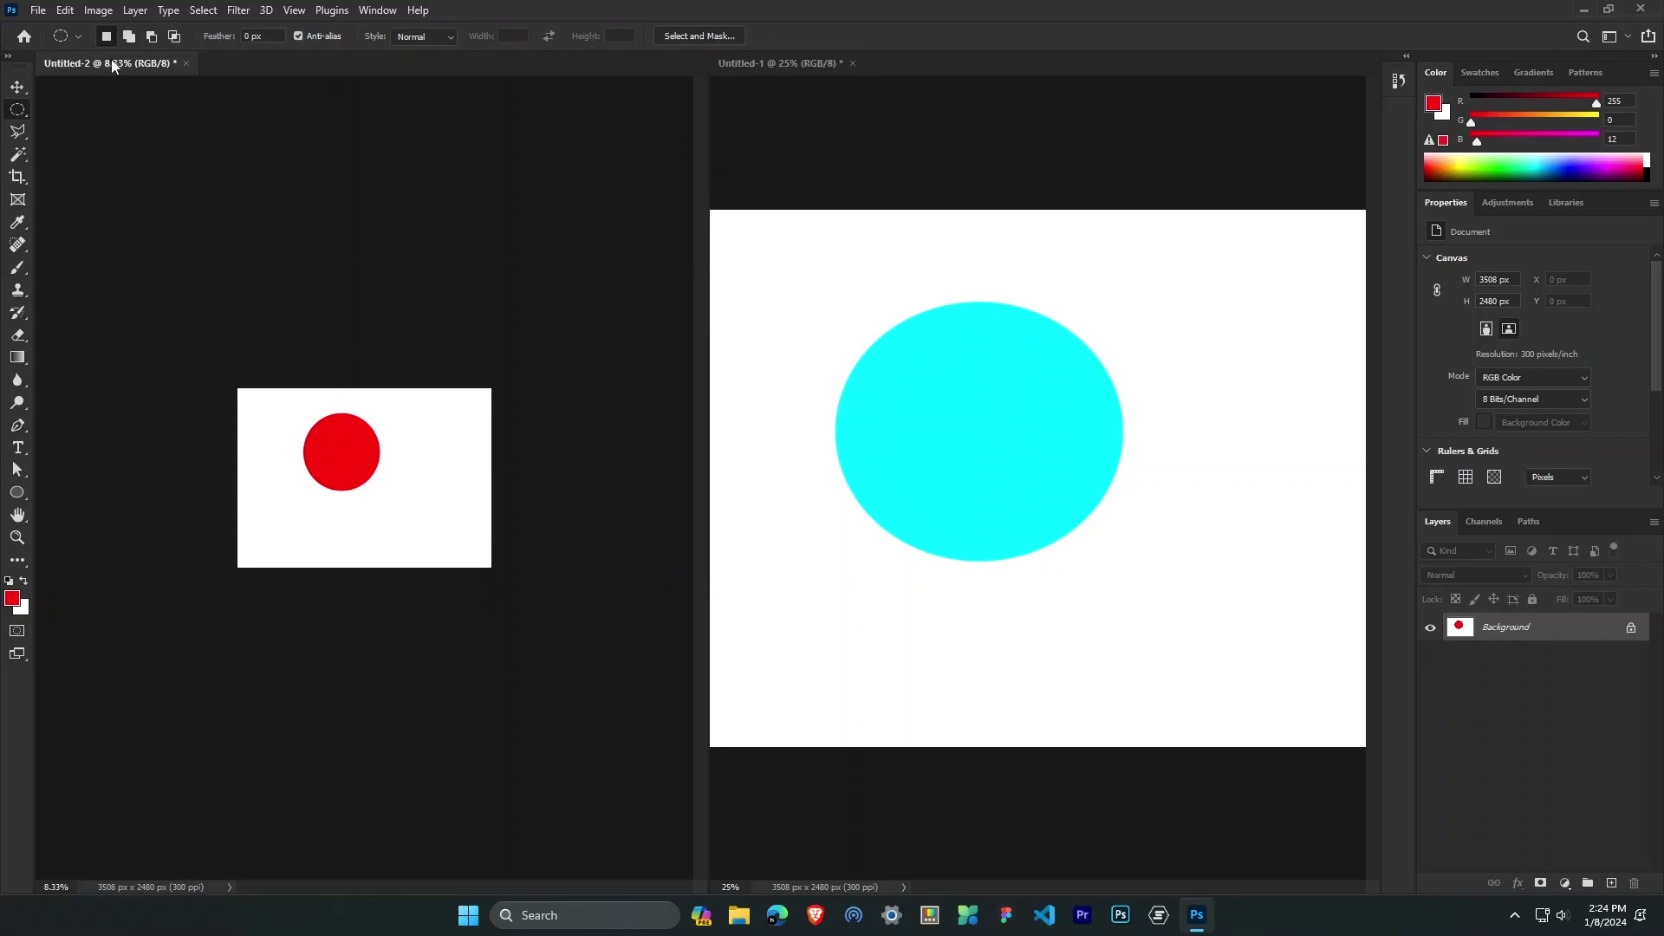
{"action": "left_click", "coordinate": [392, 10]}
{"action": "mouse_move", "coordinate": [485, 28]}
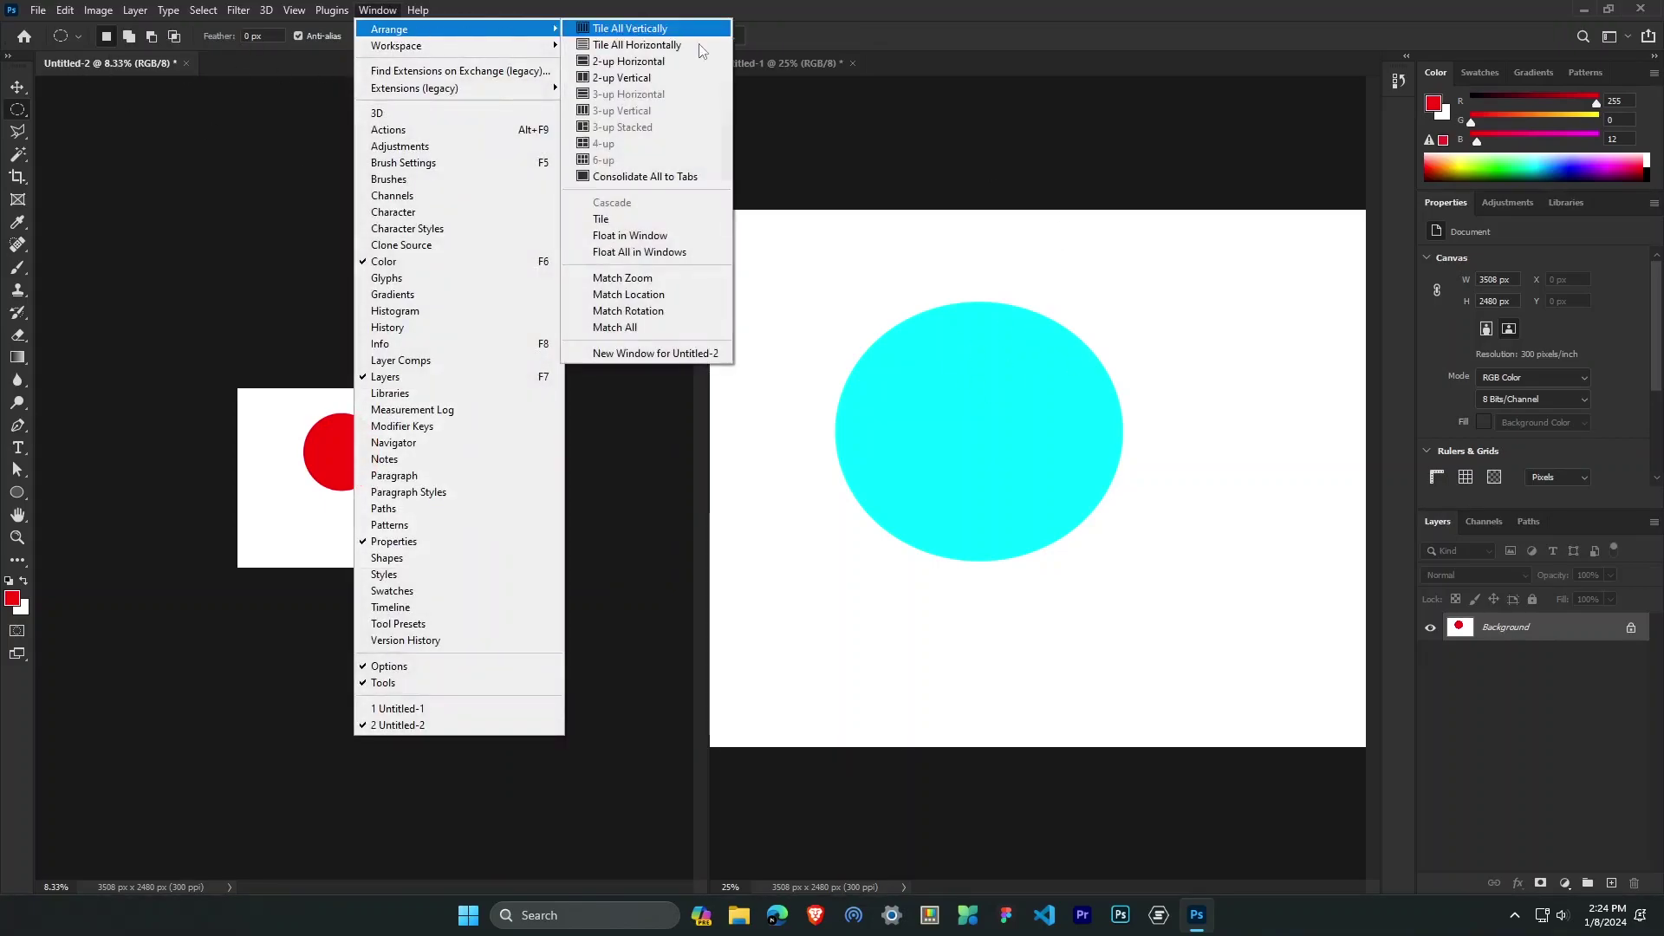
{"action": "left_click", "coordinate": [633, 279]}
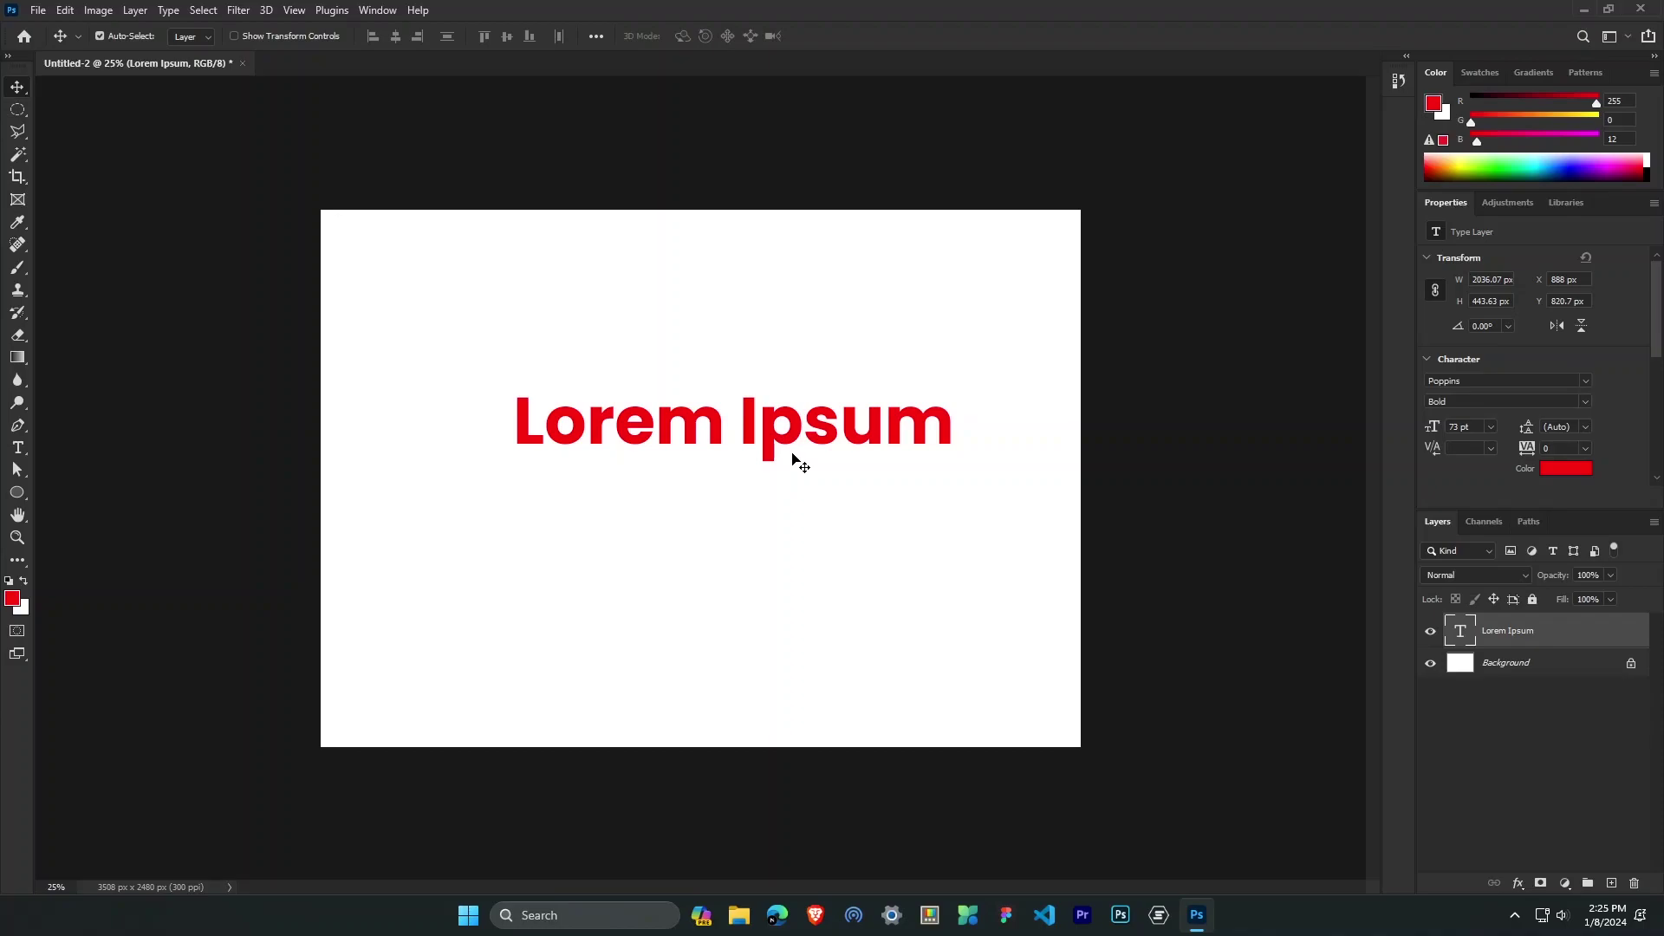
Warp the Lorem Ipsum text with the horizontal Arc style and a bend of +85%.
{"action": "left_click", "coordinate": [18, 448]}
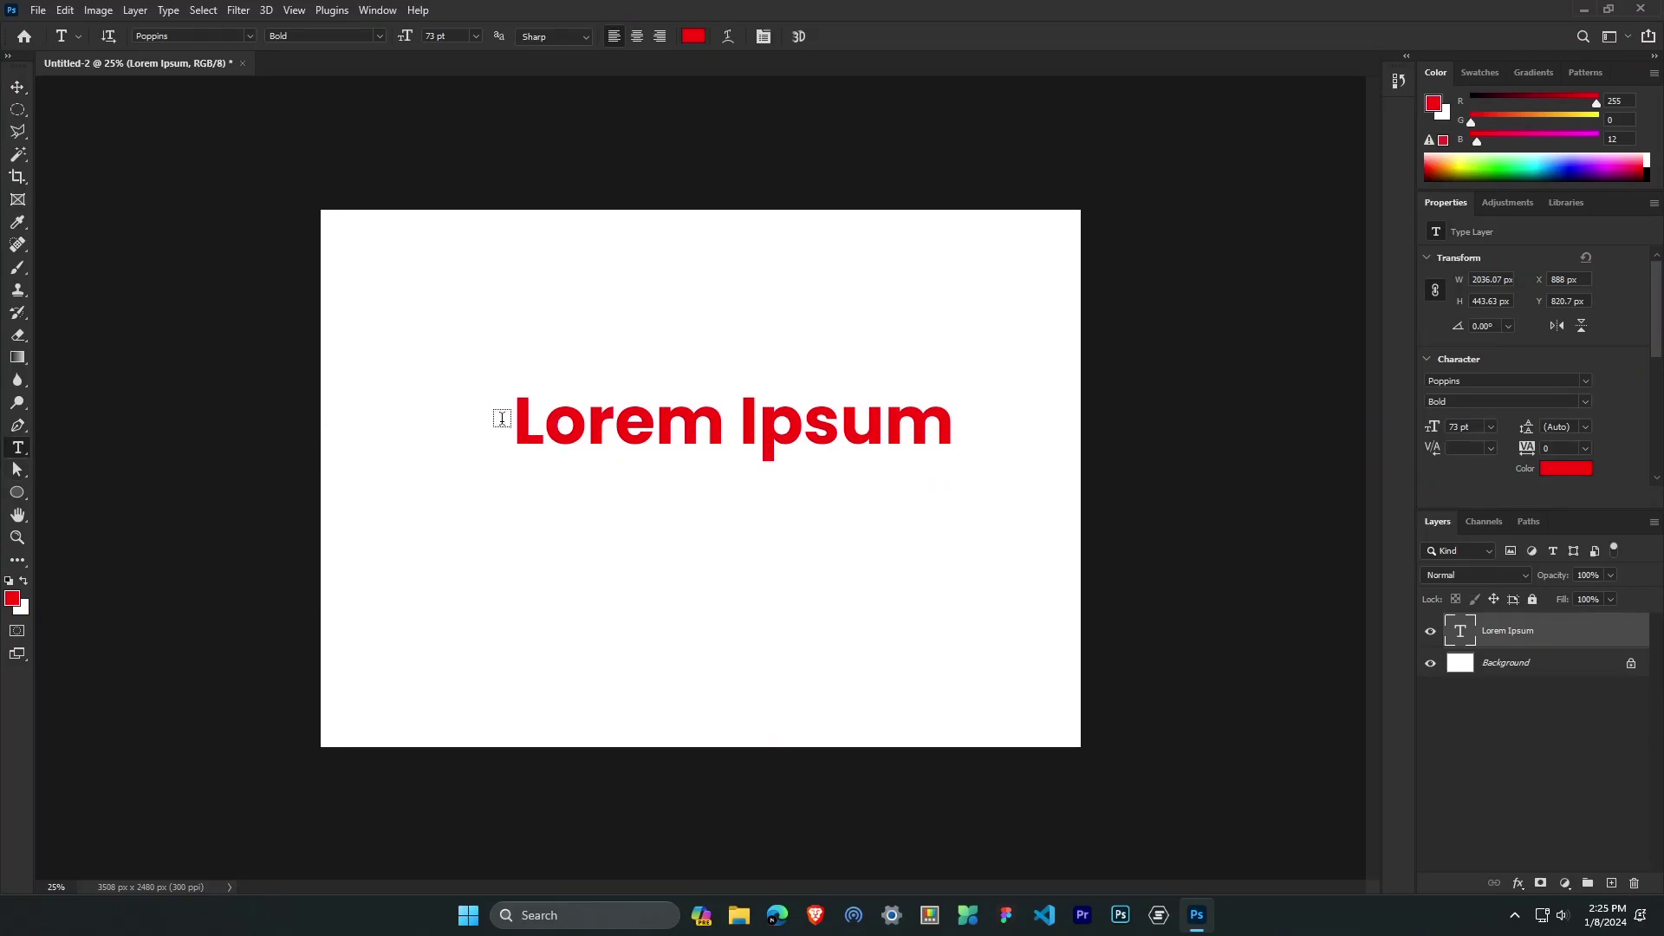
{"action": "left_click_drag", "start_coordinate": [518, 417], "coordinate": [1005, 449]}
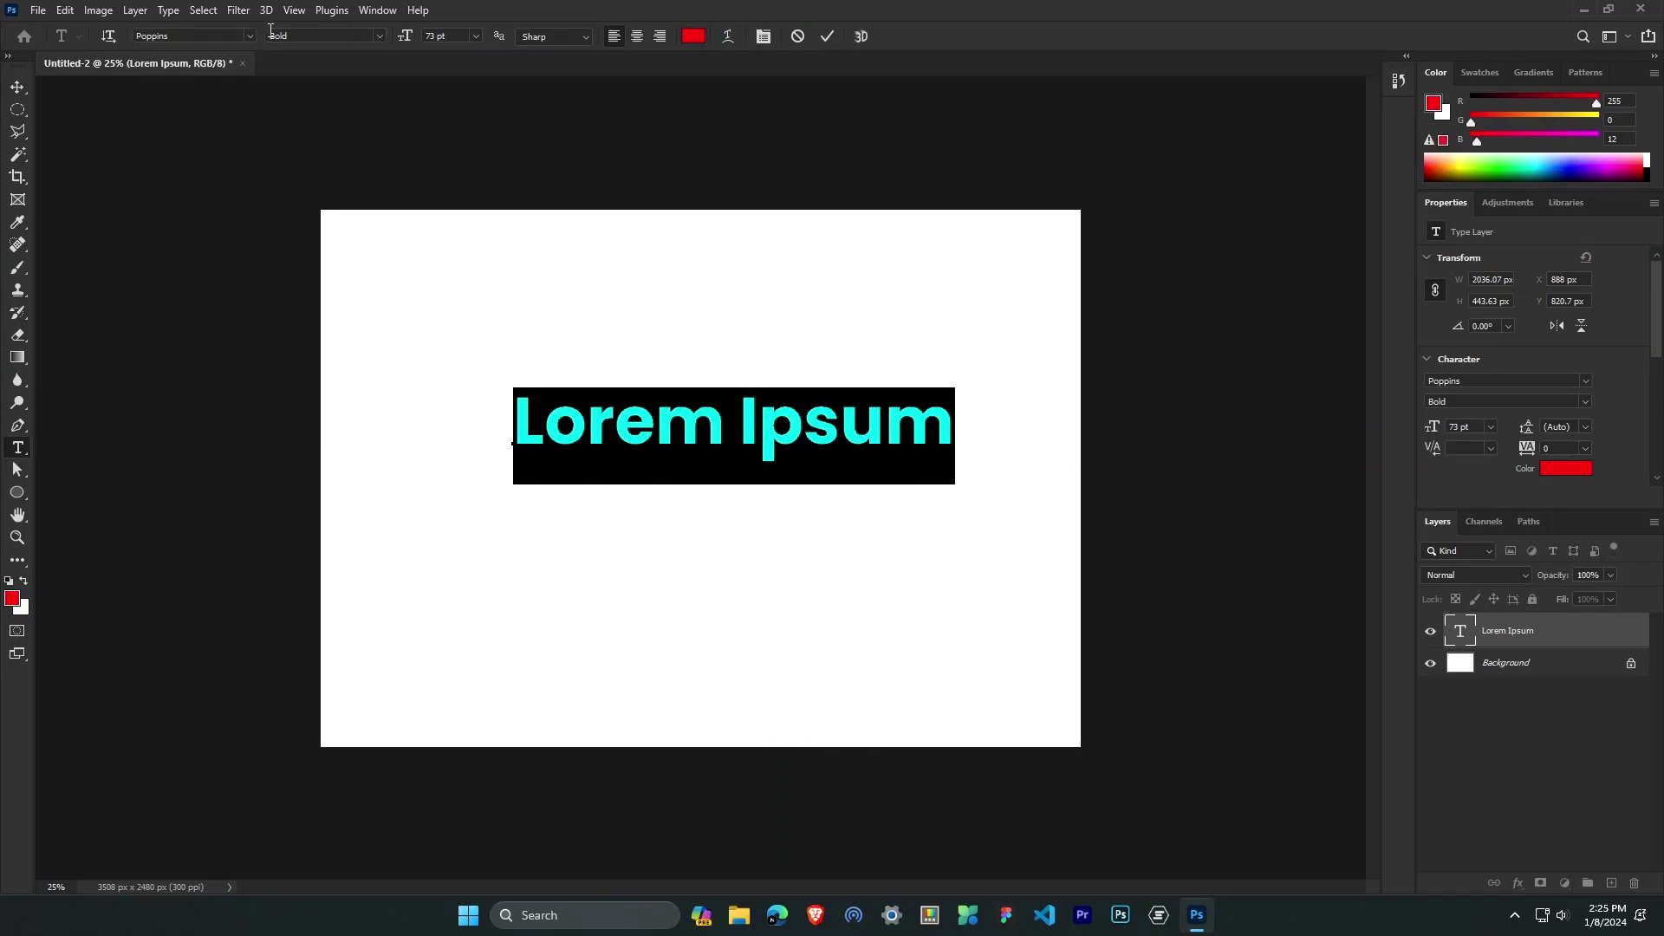
{"action": "left_click", "coordinate": [166, 13]}
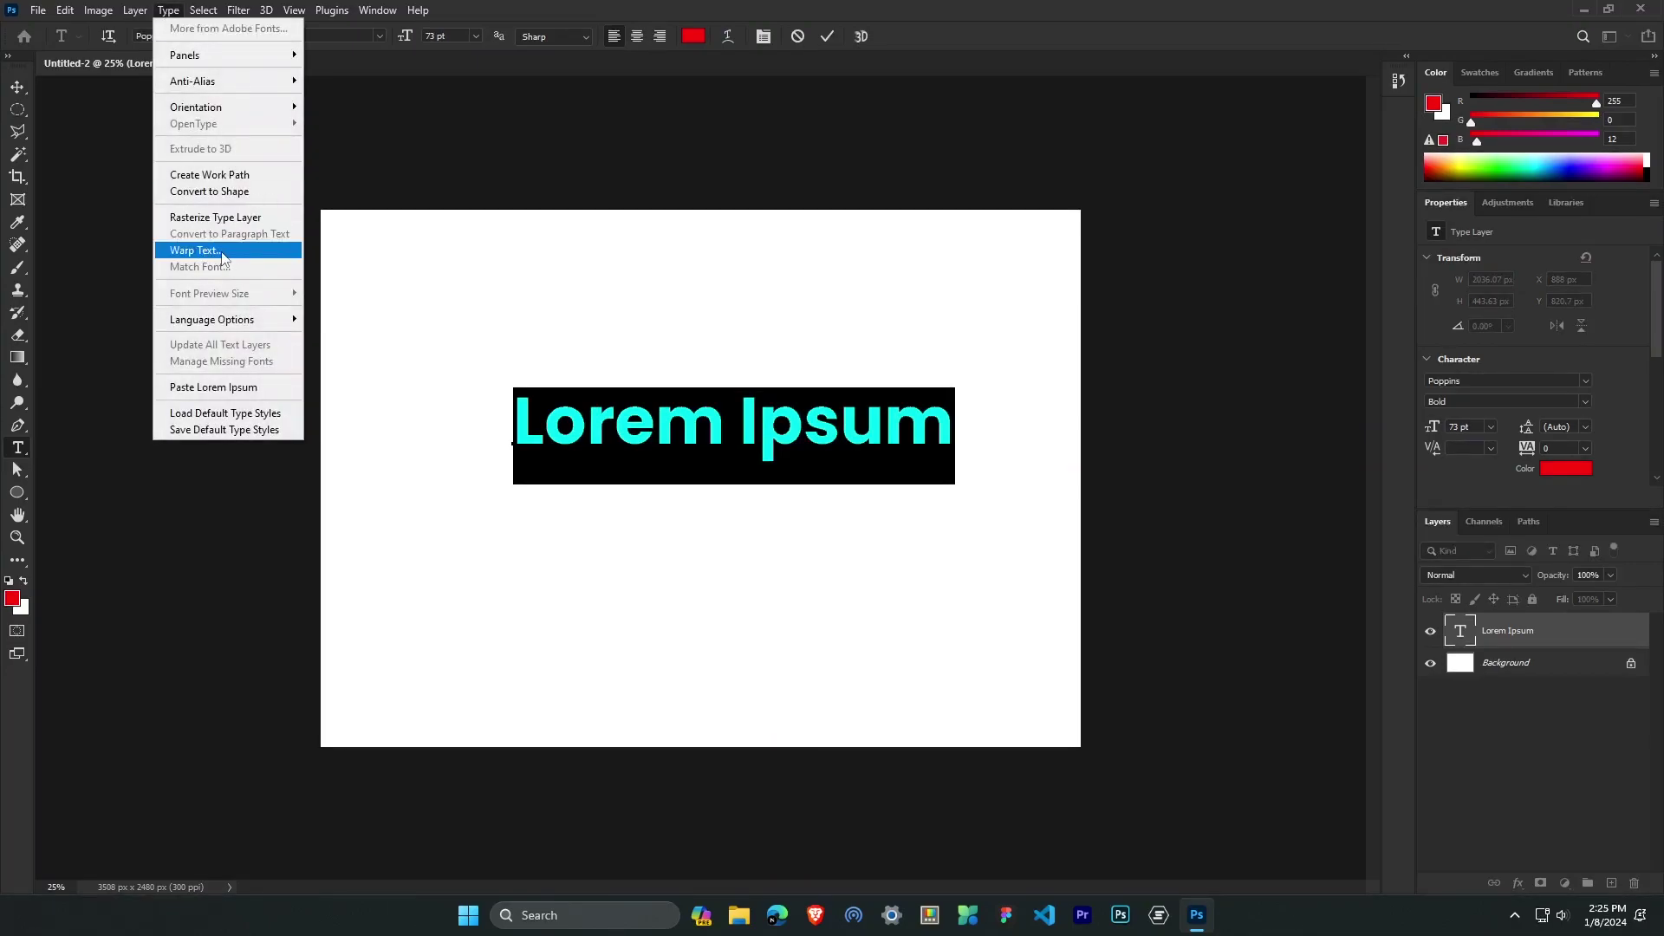
{"action": "left_click", "coordinate": [194, 250]}
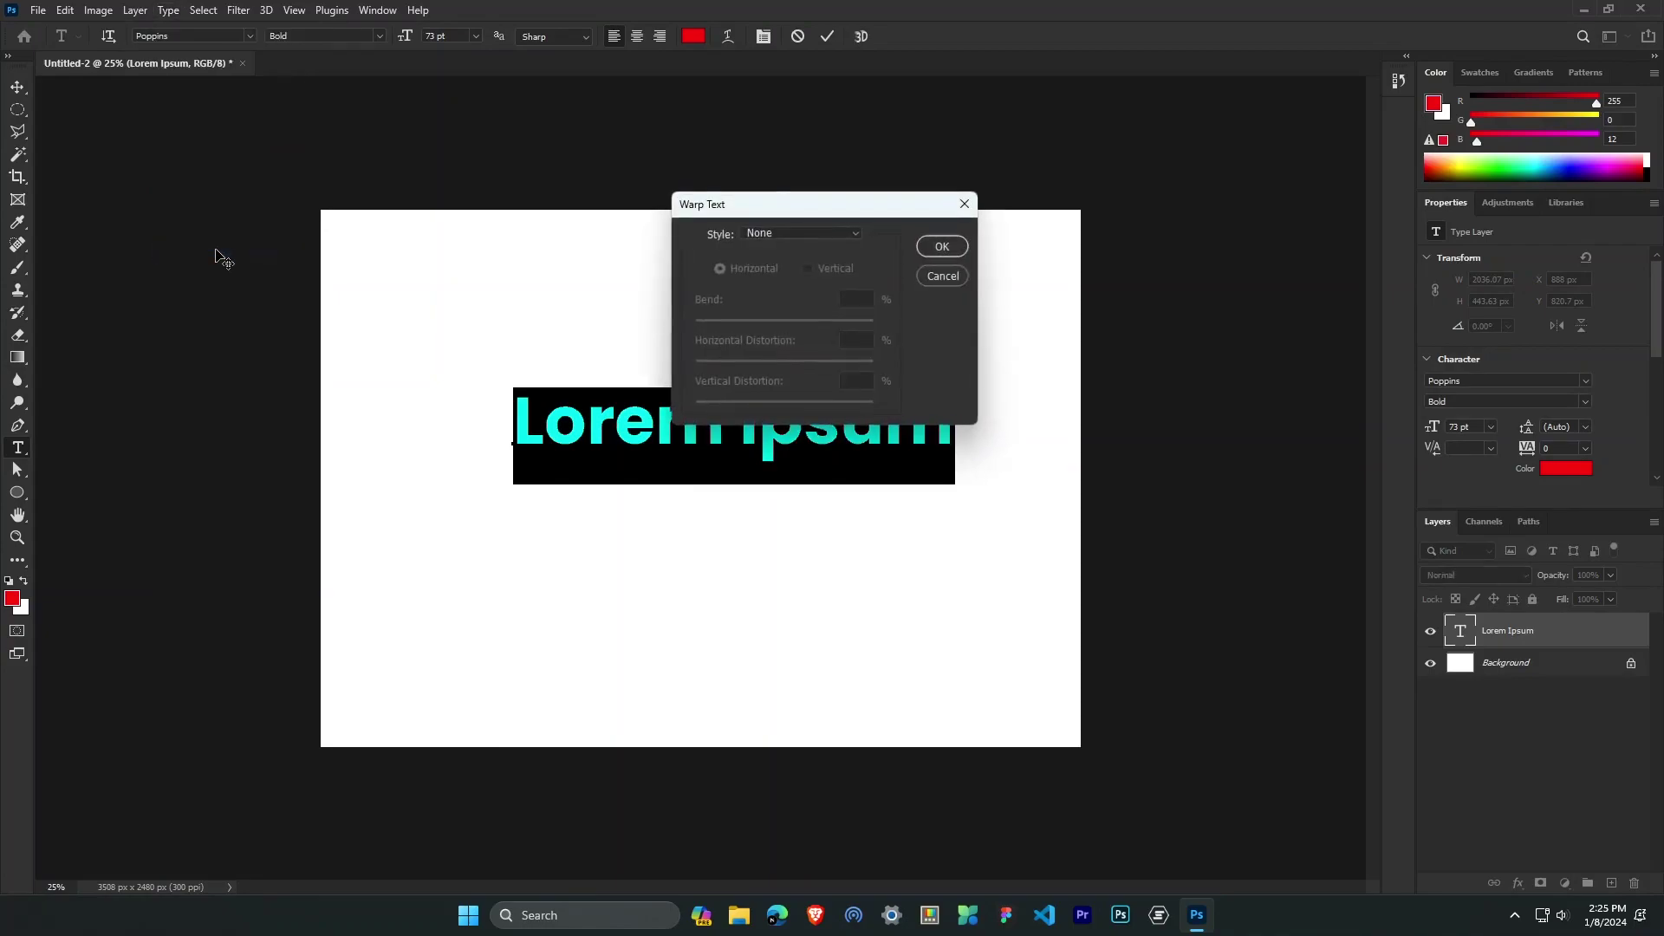
{"action": "left_click", "coordinate": [799, 236]}
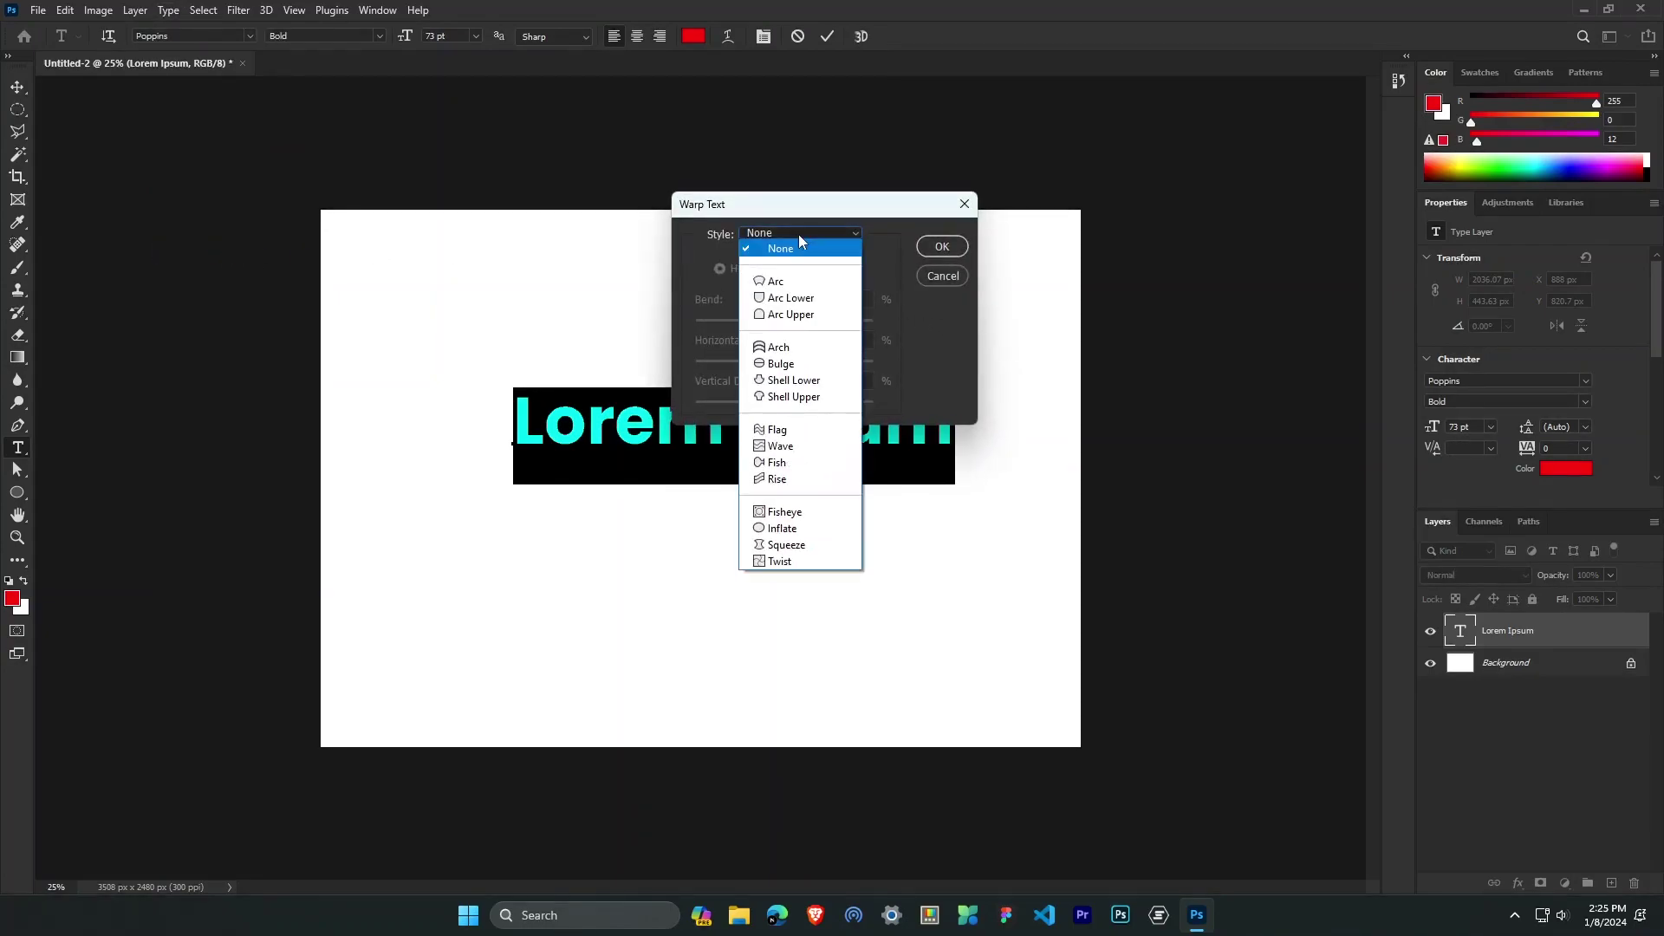
{"action": "left_click", "coordinate": [789, 288]}
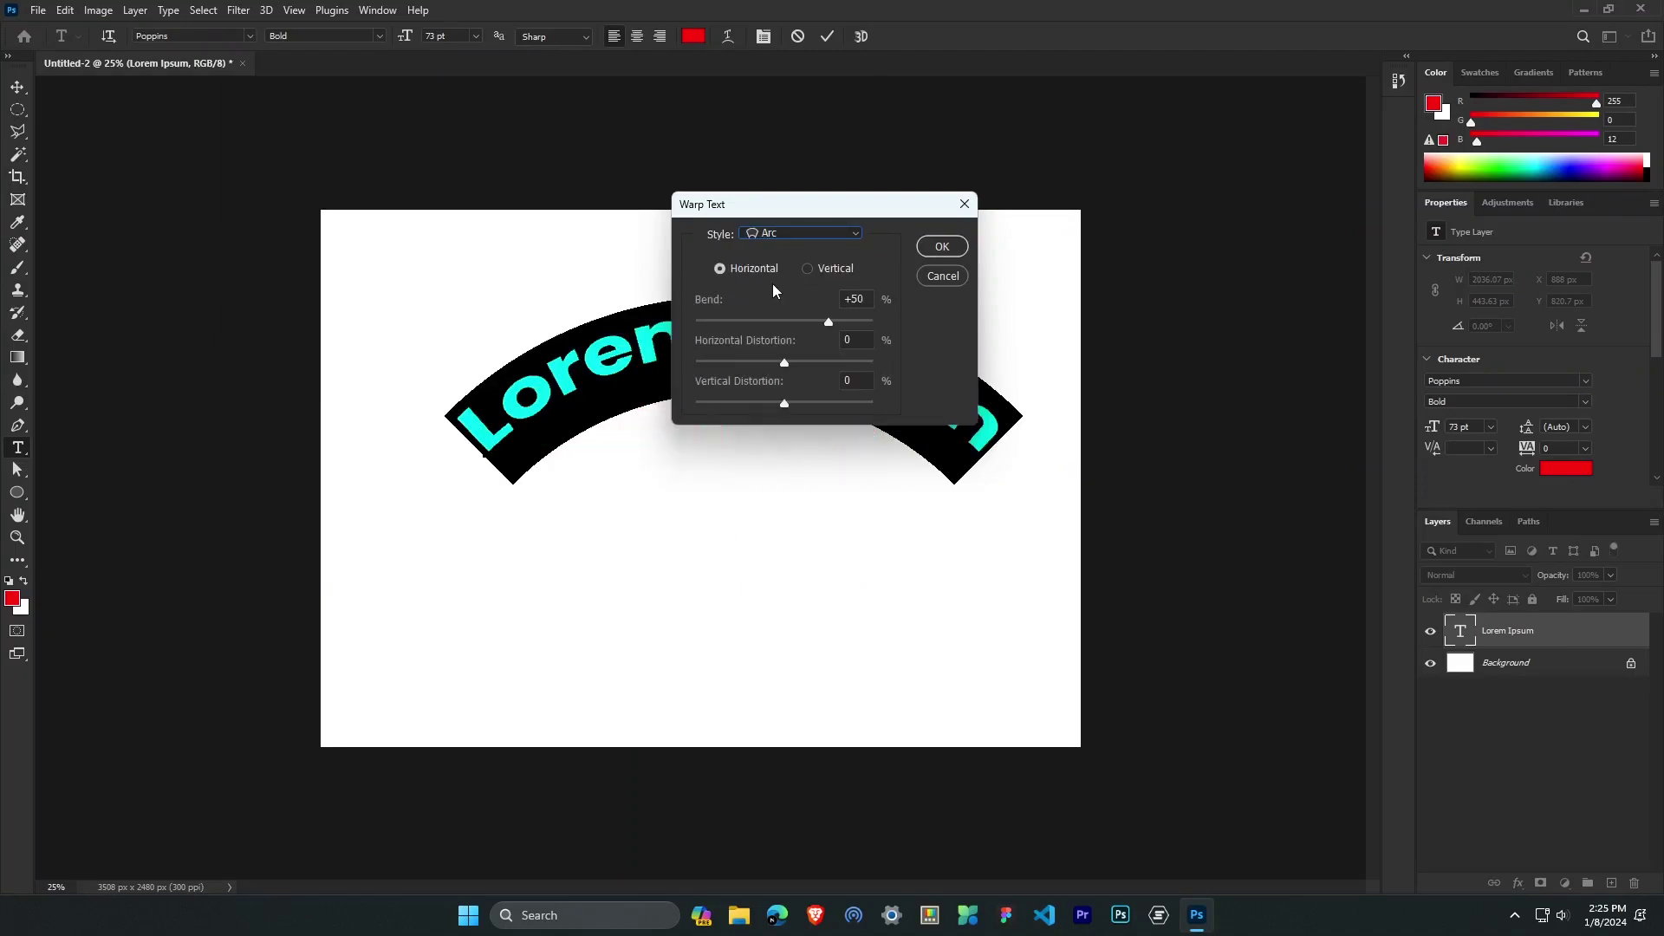
{"action": "left_click_drag", "start_coordinate": [746, 211], "coordinate": [1176, 211]}
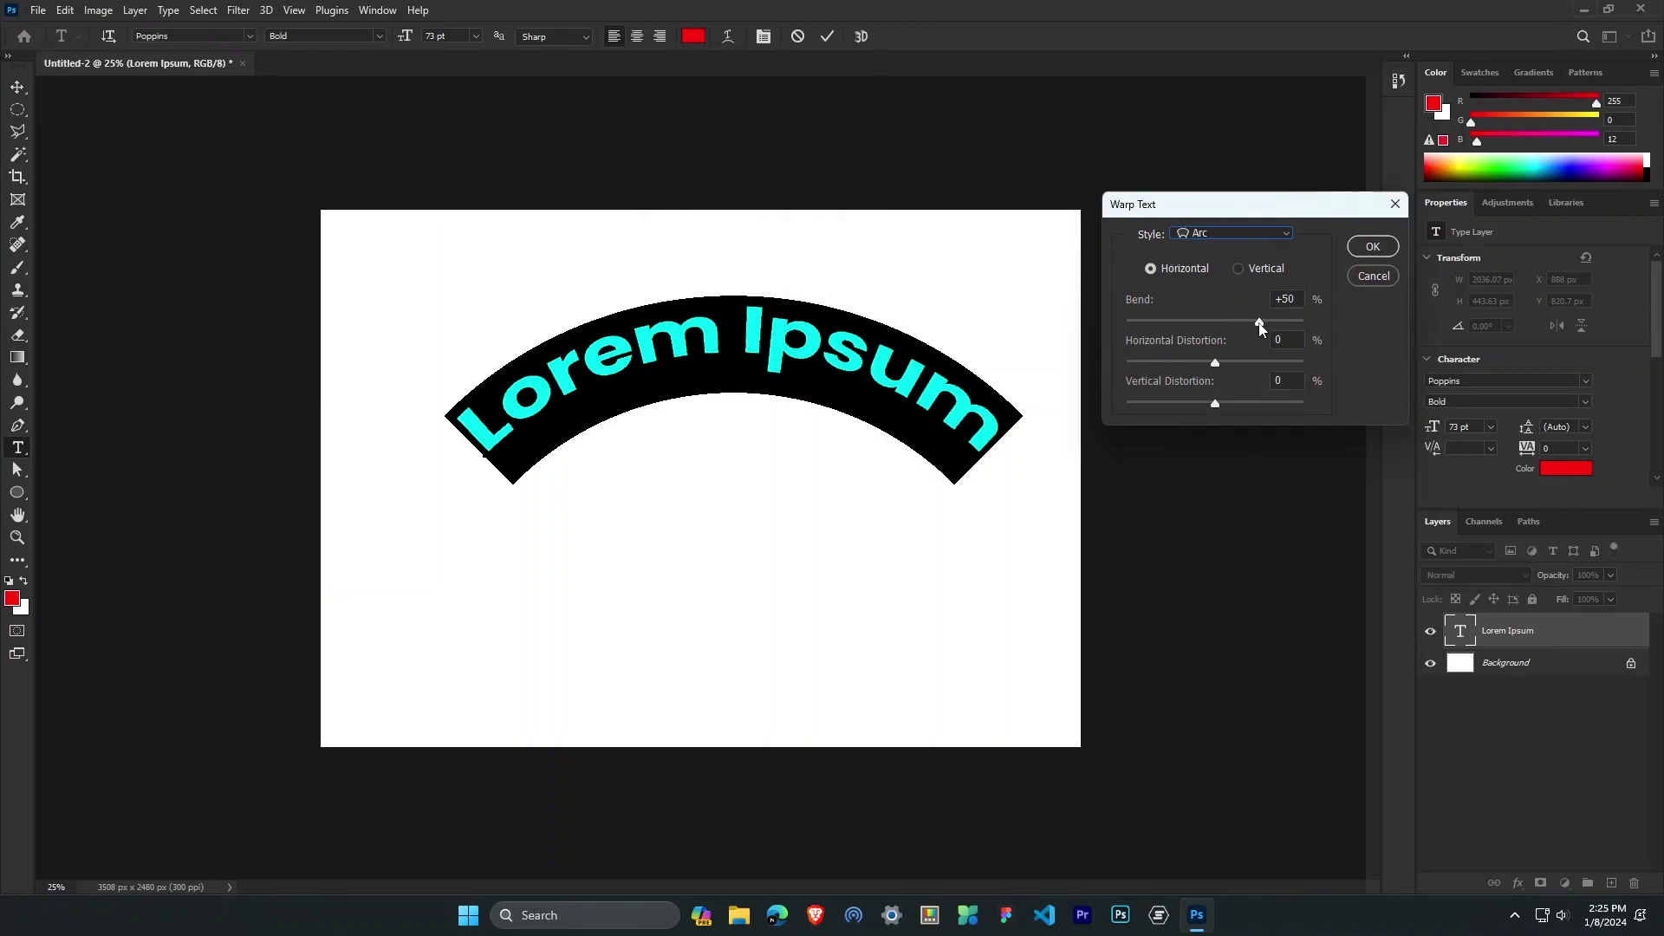
{"action": "left_click_drag", "start_coordinate": [1260, 323], "coordinate": [1293, 328]}
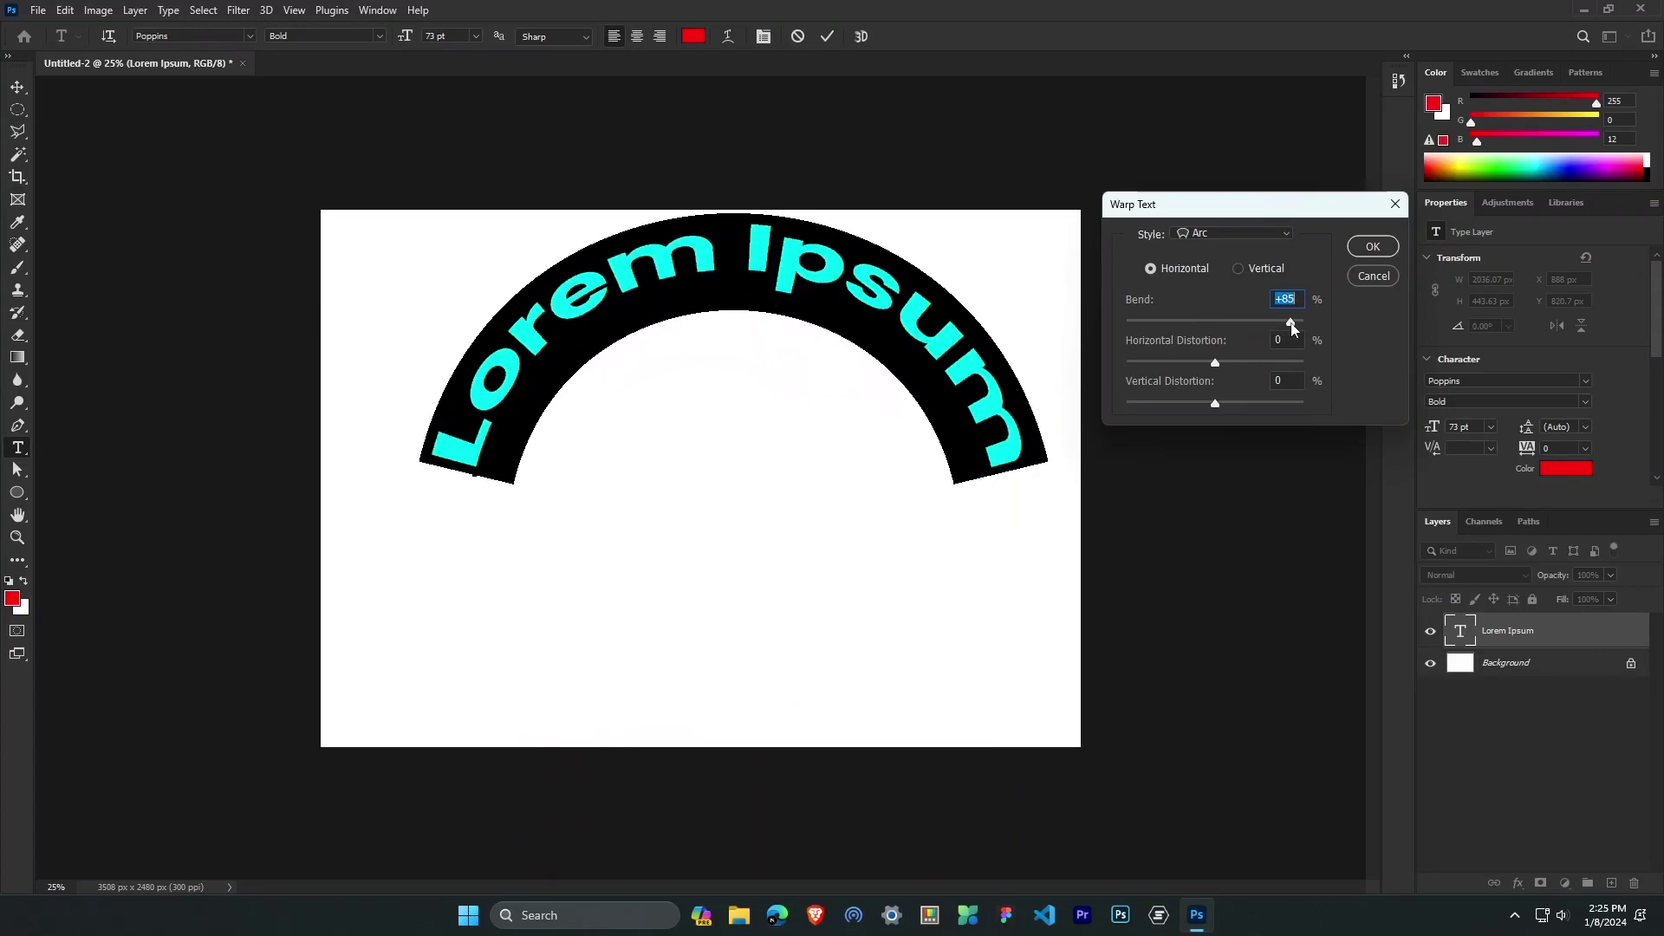
{"action": "left_click", "coordinate": [1372, 247]}
Insert extra letters before the final m so the arched text reads "Lorem Ipsusfsdfsfsdfm".
{"action": "left_click", "coordinate": [963, 352]}
{"action": "left_click", "coordinate": [963, 351]}
{"action": "type", "text": "sdasdas"}
{"action": "left_click", "coordinate": [17, 88]}
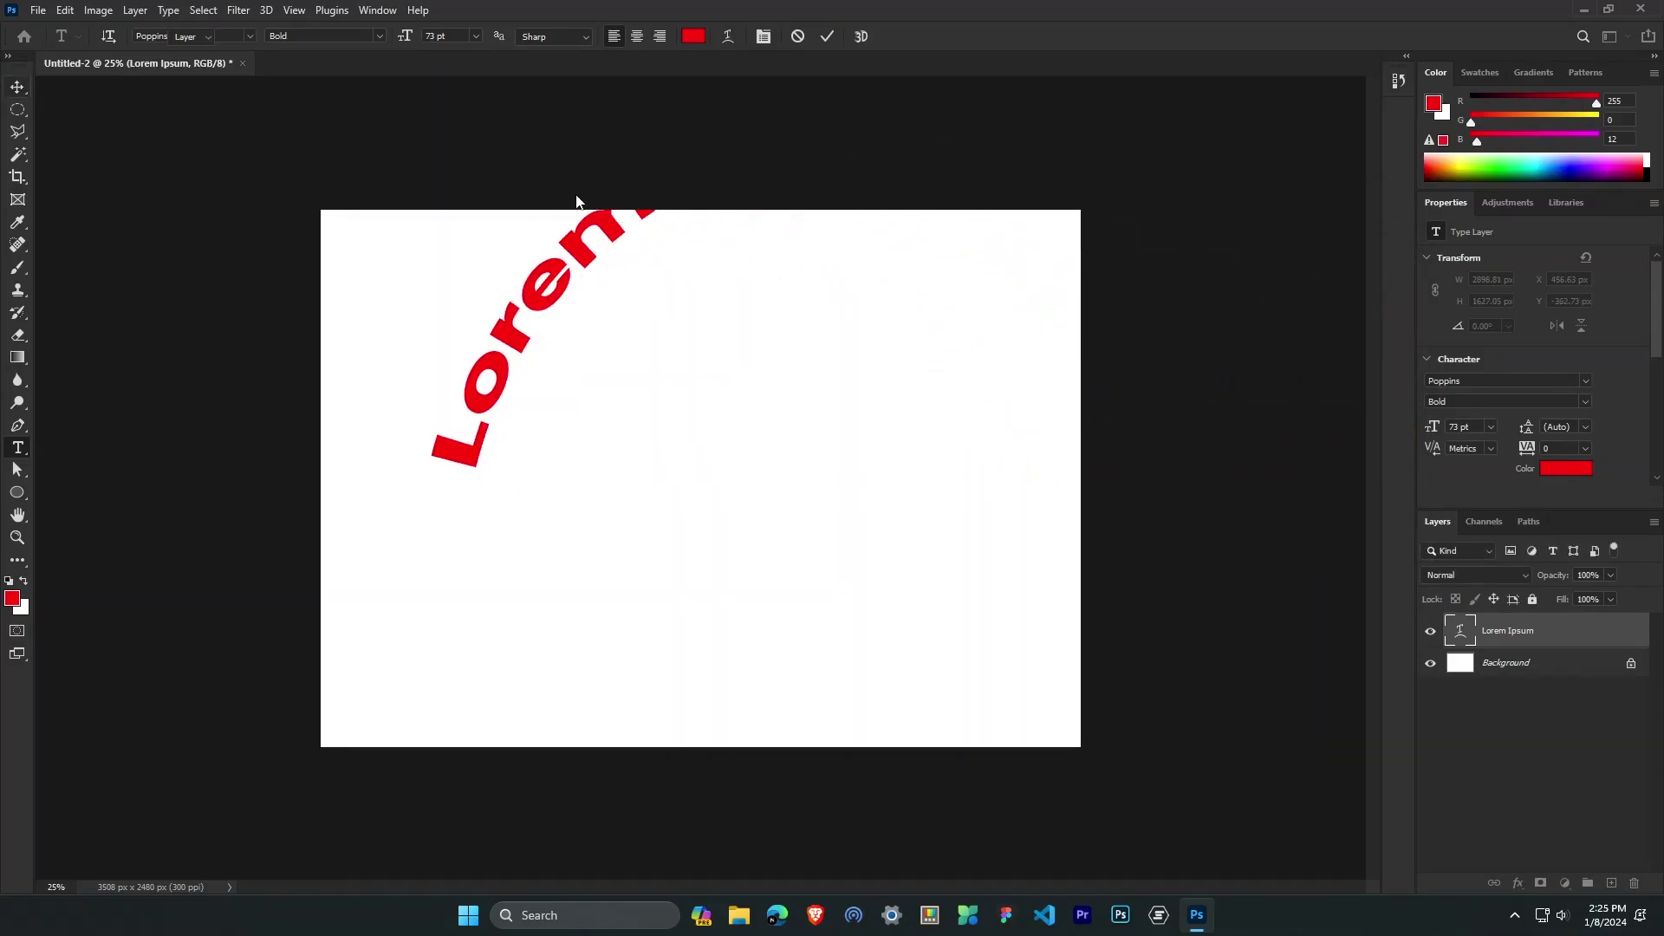
Scale the arched text down with Free Transform to about 2848 × 1563 px so it fits inside the canvas.
{"action": "key", "text": "ctrl+t"}
{"action": "left_click_drag", "start_coordinate": [1297, 98], "coordinate": [960, 284]}
{"action": "key", "text": "Return"}
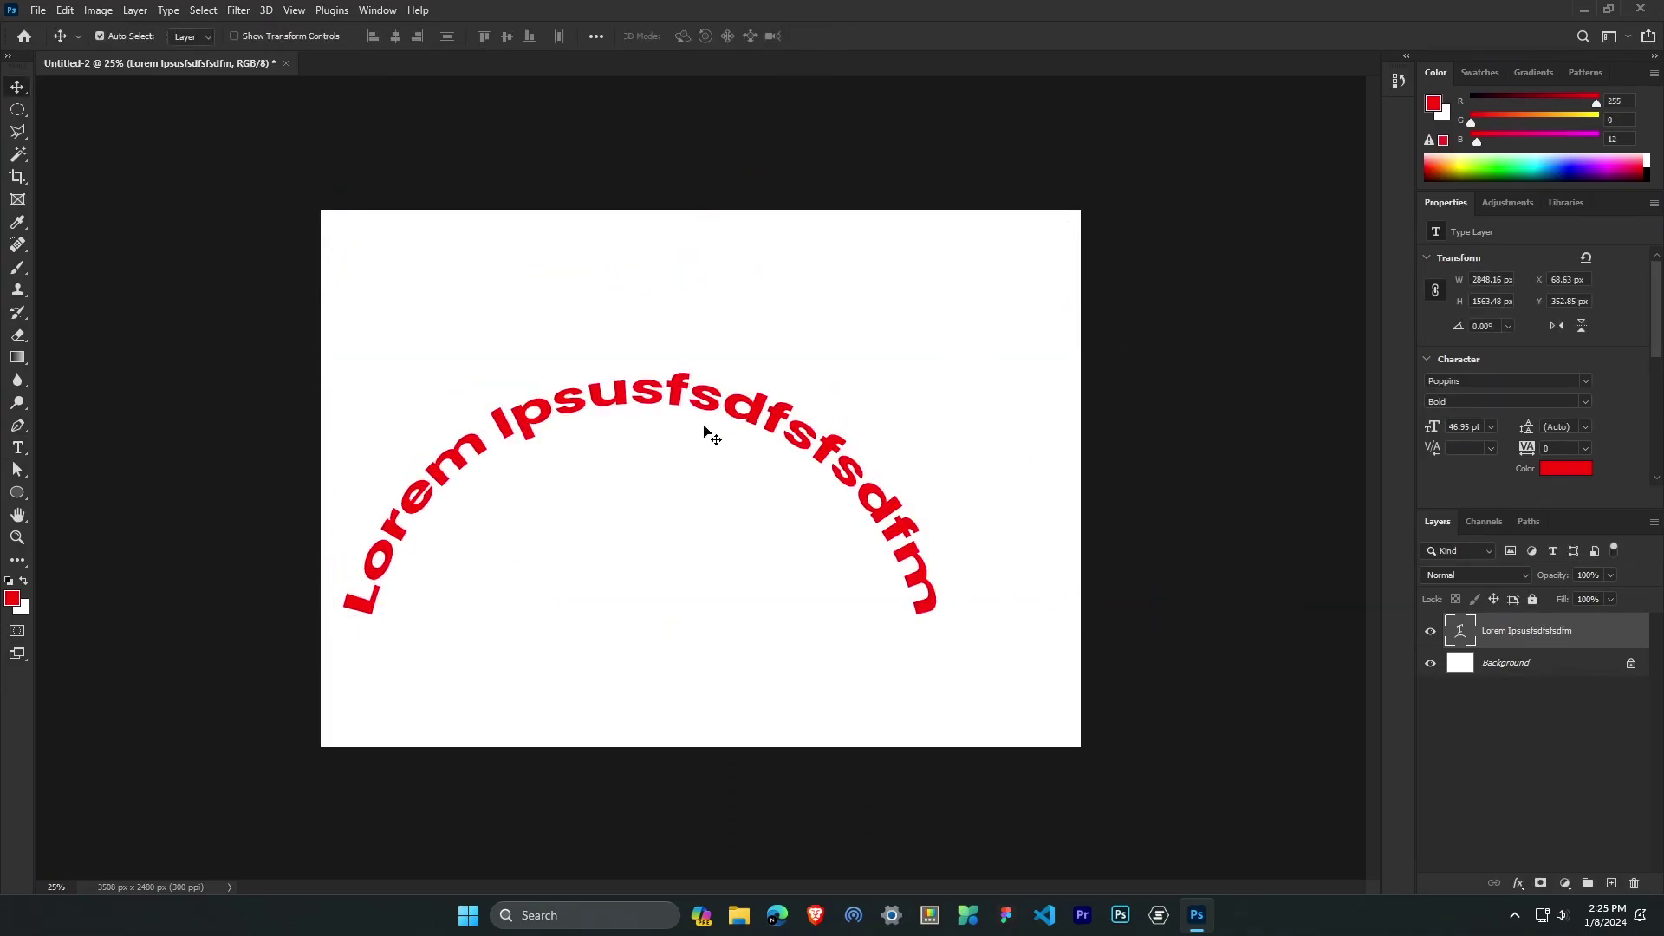
Select the whole arched text, reopen its Warp Text settings and reduce the Arc bend.
{"action": "left_click", "coordinate": [18, 447]}
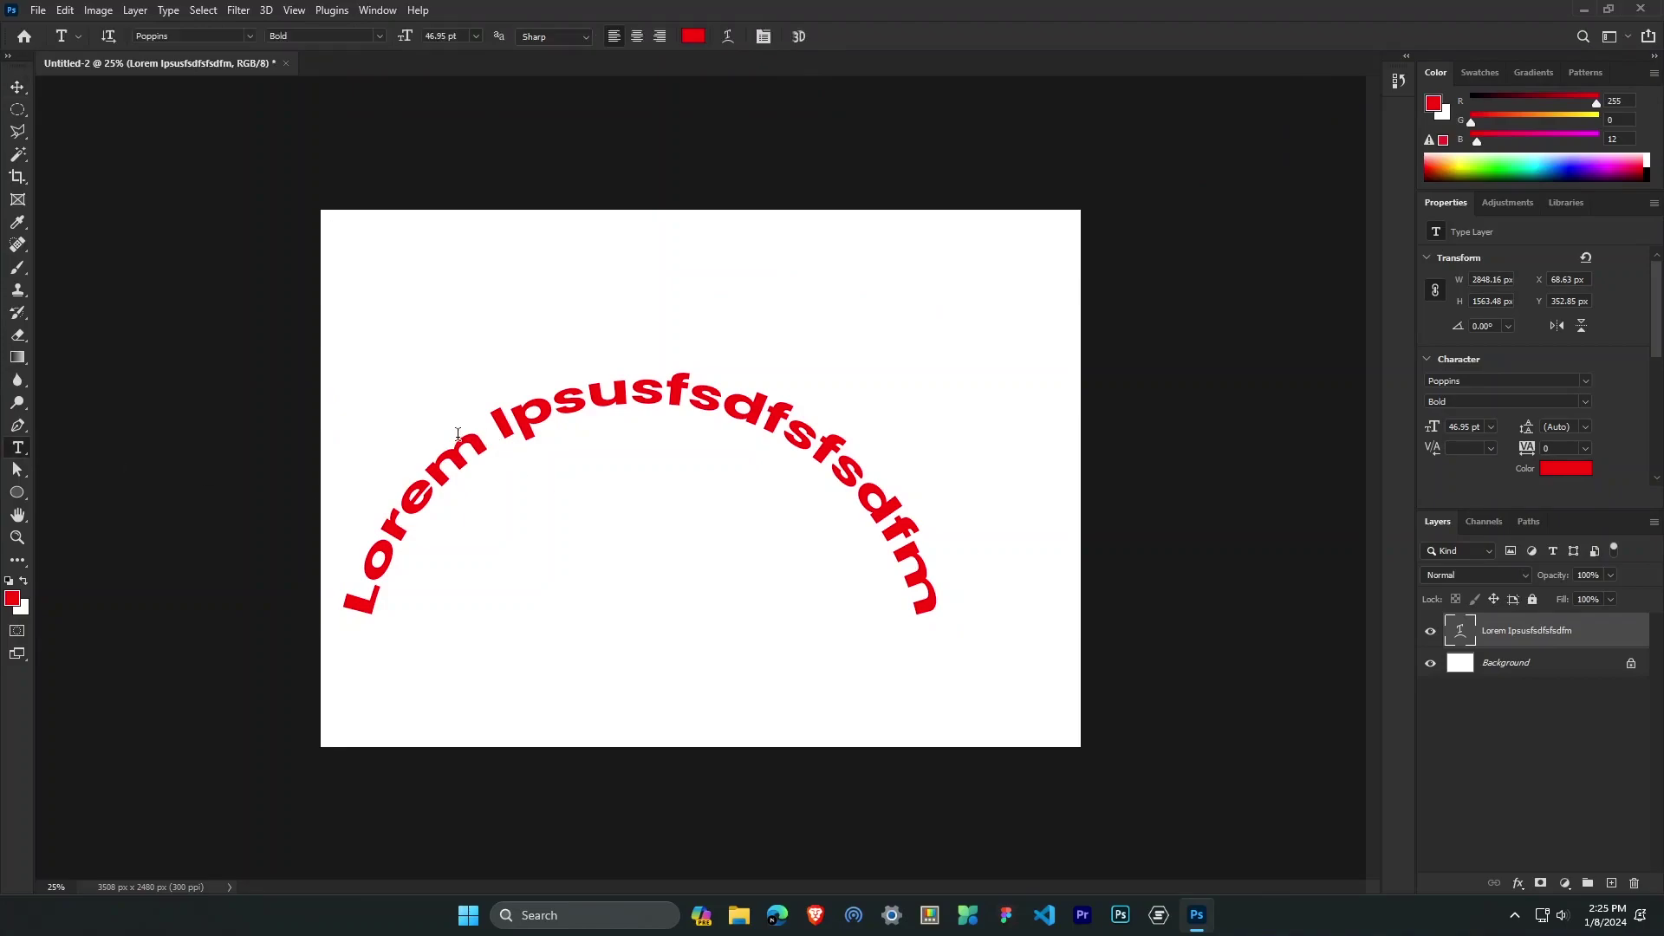
{"action": "left_click_drag", "start_coordinate": [357, 607], "coordinate": [1030, 597]}
{"action": "left_click", "coordinate": [162, 10]}
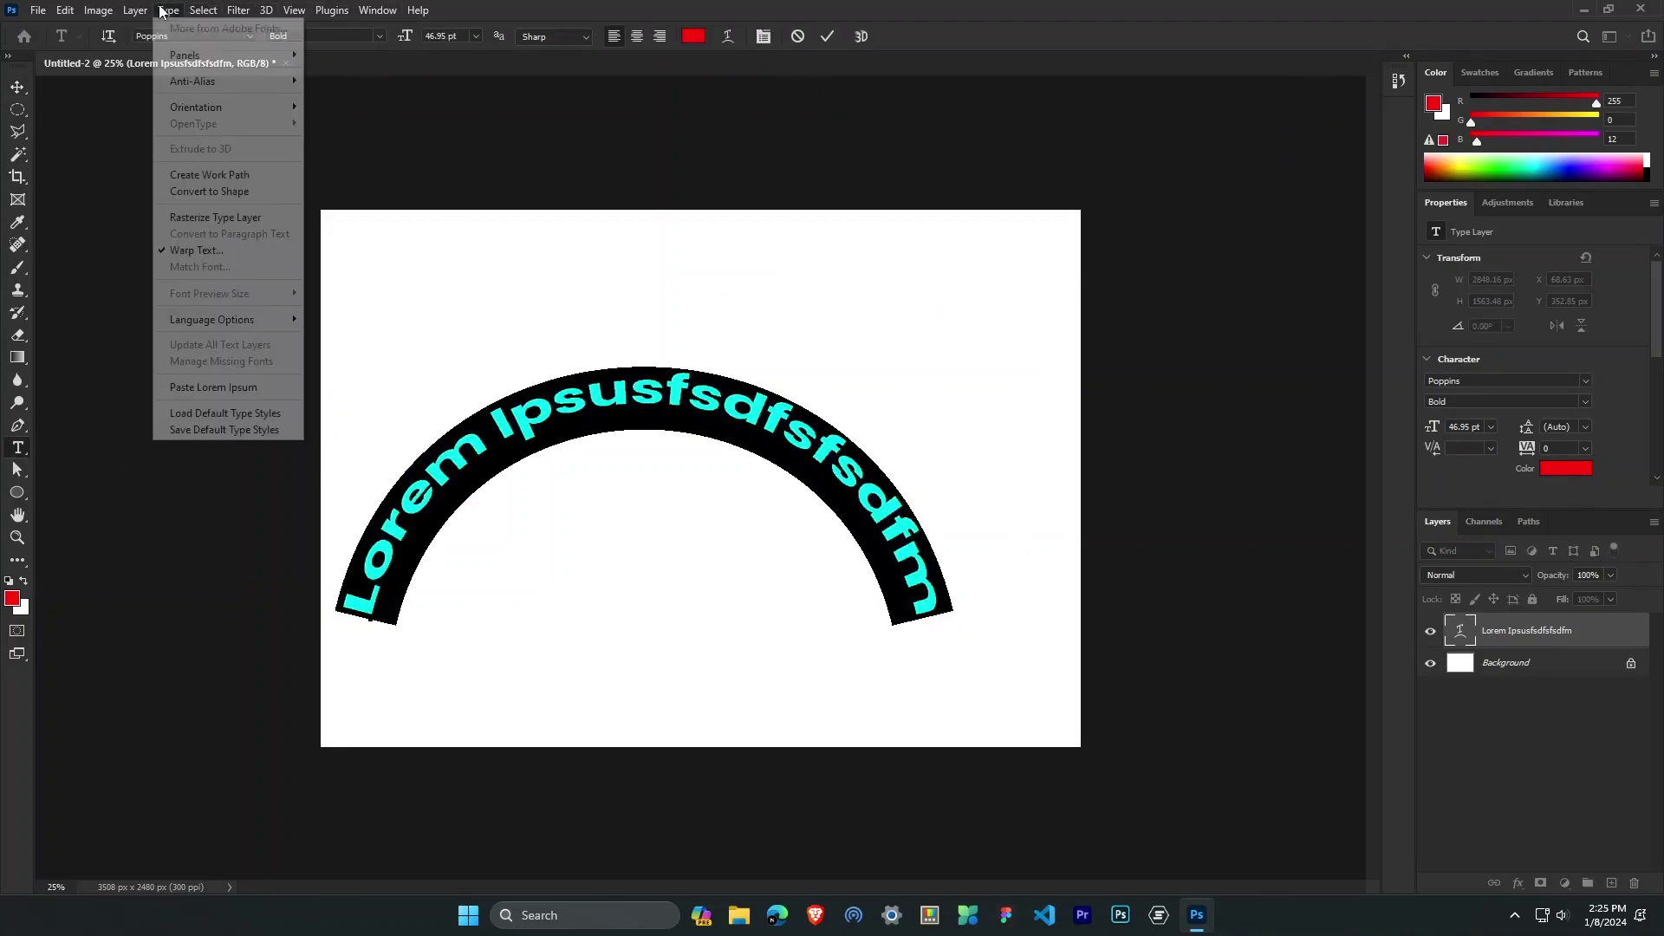
{"action": "left_click", "coordinate": [229, 252]}
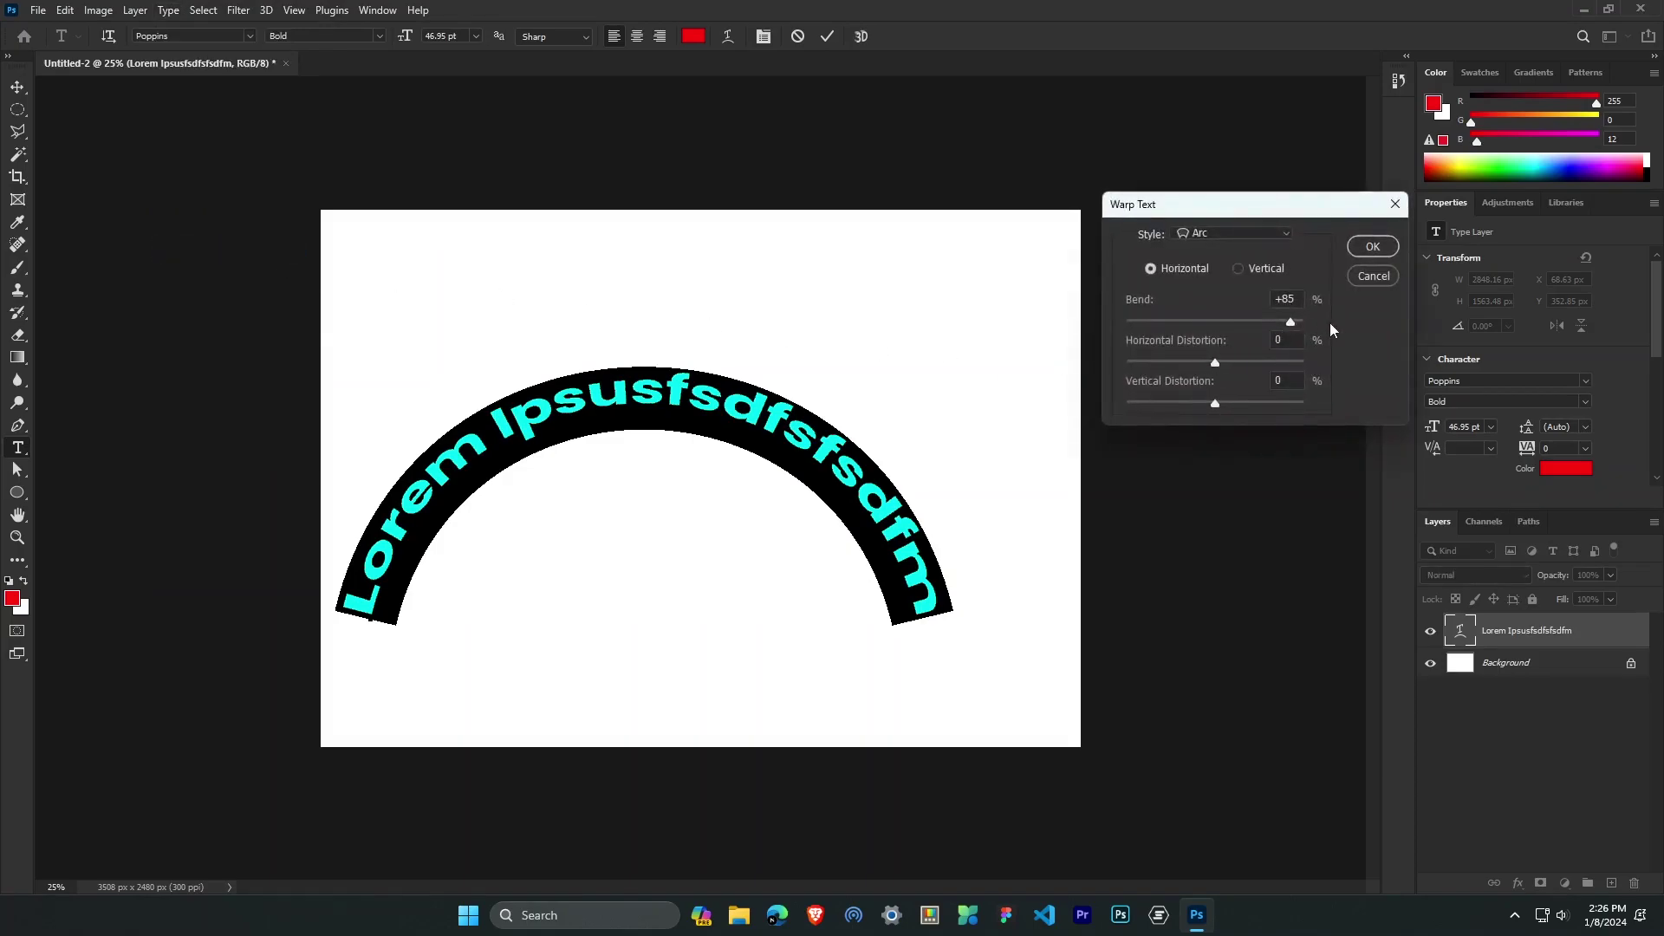
{"action": "left_click_drag", "start_coordinate": [1292, 326], "coordinate": [1247, 327]}
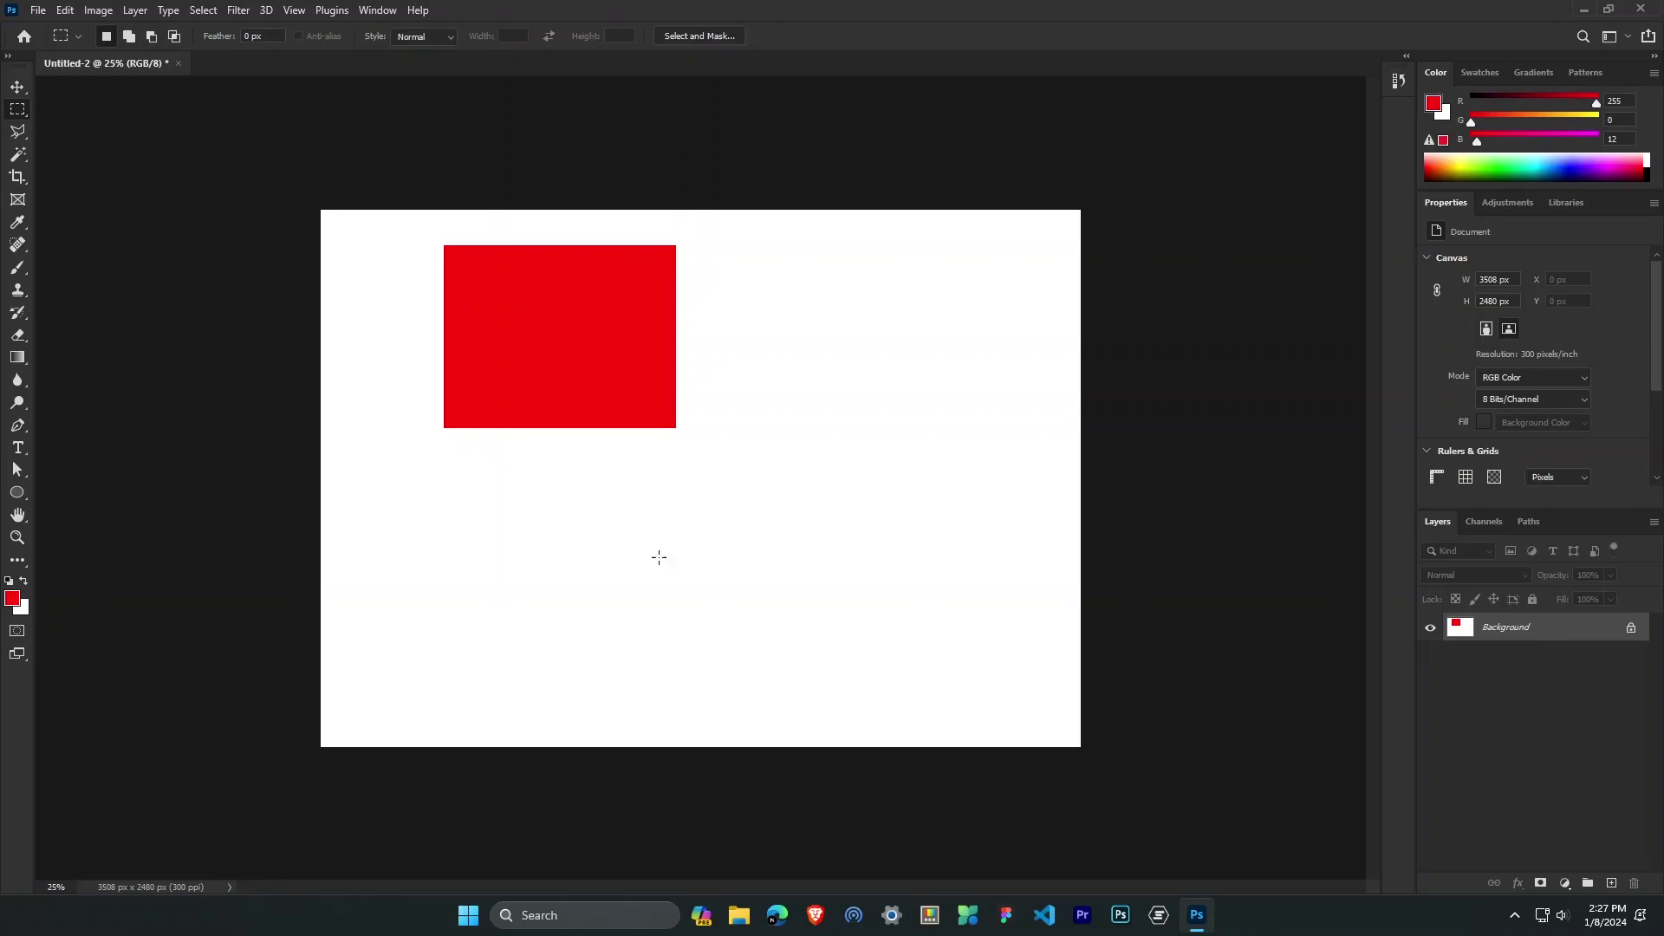
Set the background color to bright magenta, hex ff00f6.
{"action": "left_click", "coordinate": [24, 617]}
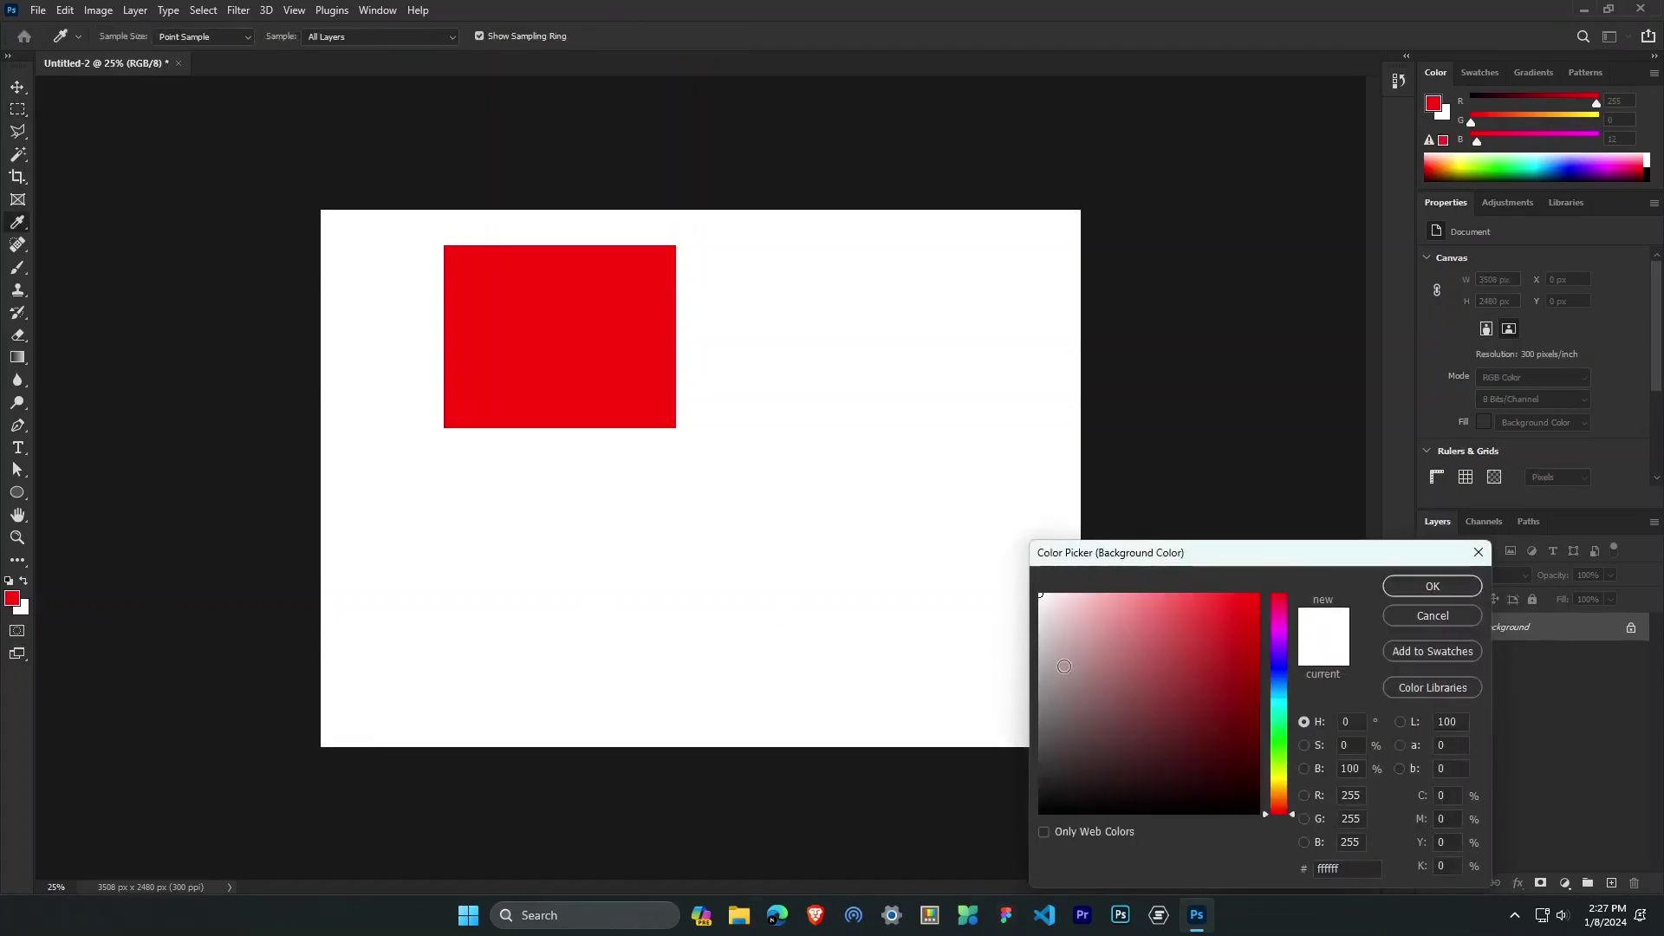
{"action": "left_click", "coordinate": [1272, 634]}
{"action": "left_click", "coordinate": [1277, 628]}
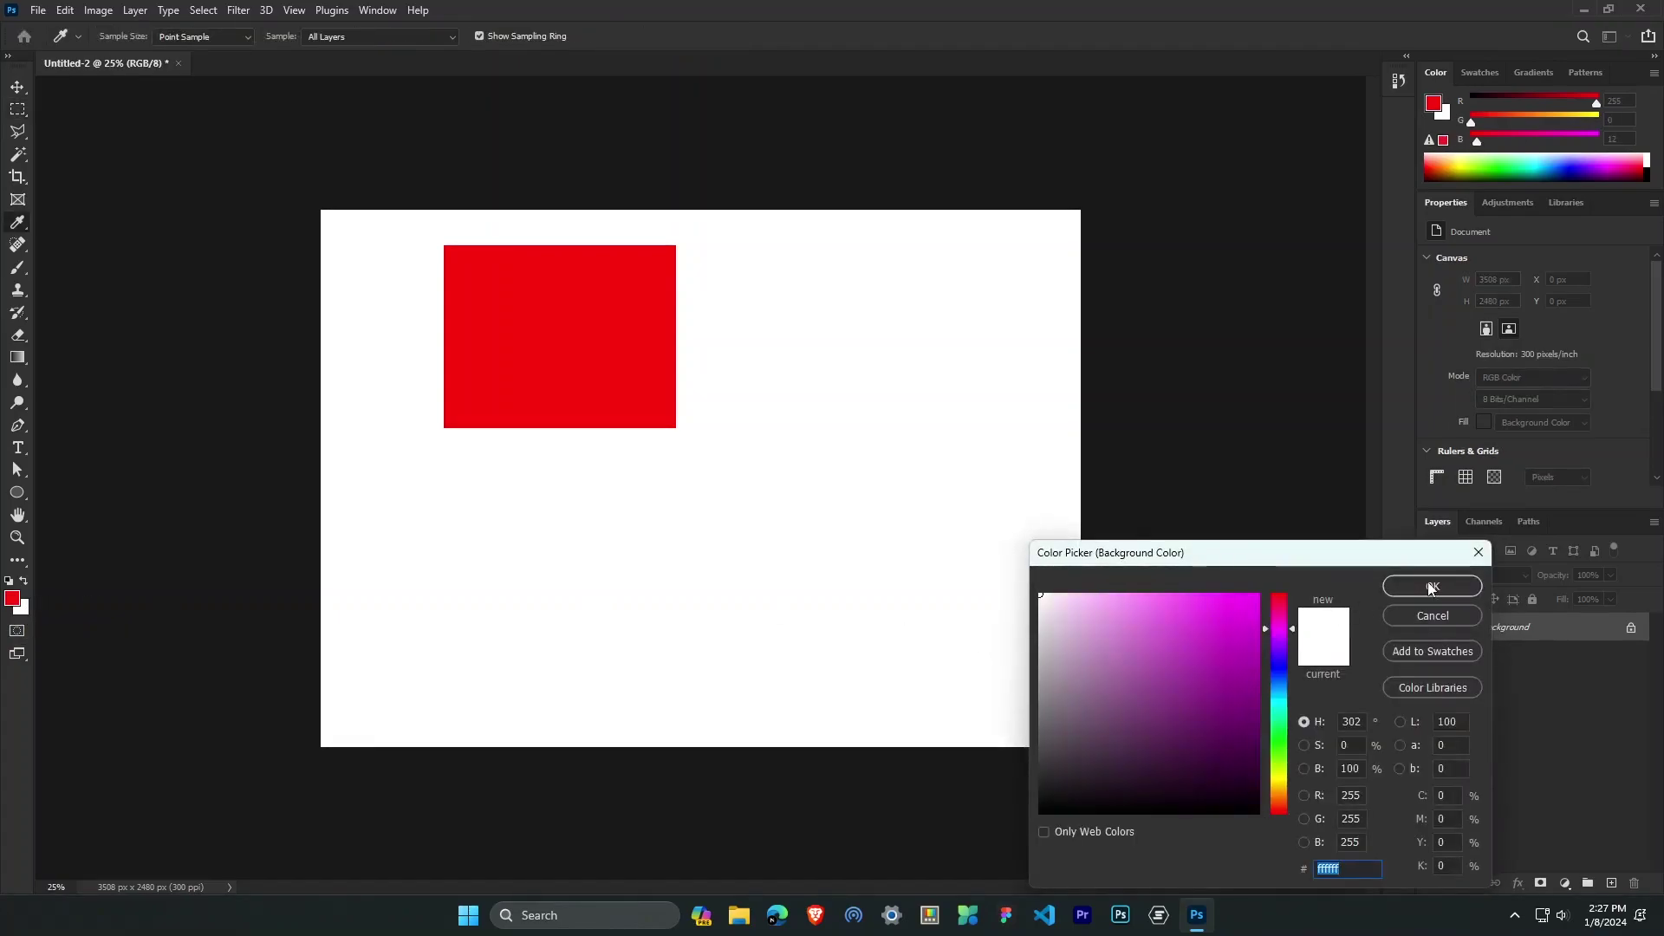
{"action": "left_click", "coordinate": [1260, 591]}
{"action": "left_click", "coordinate": [1448, 583]}
{"action": "key", "text": "m"}
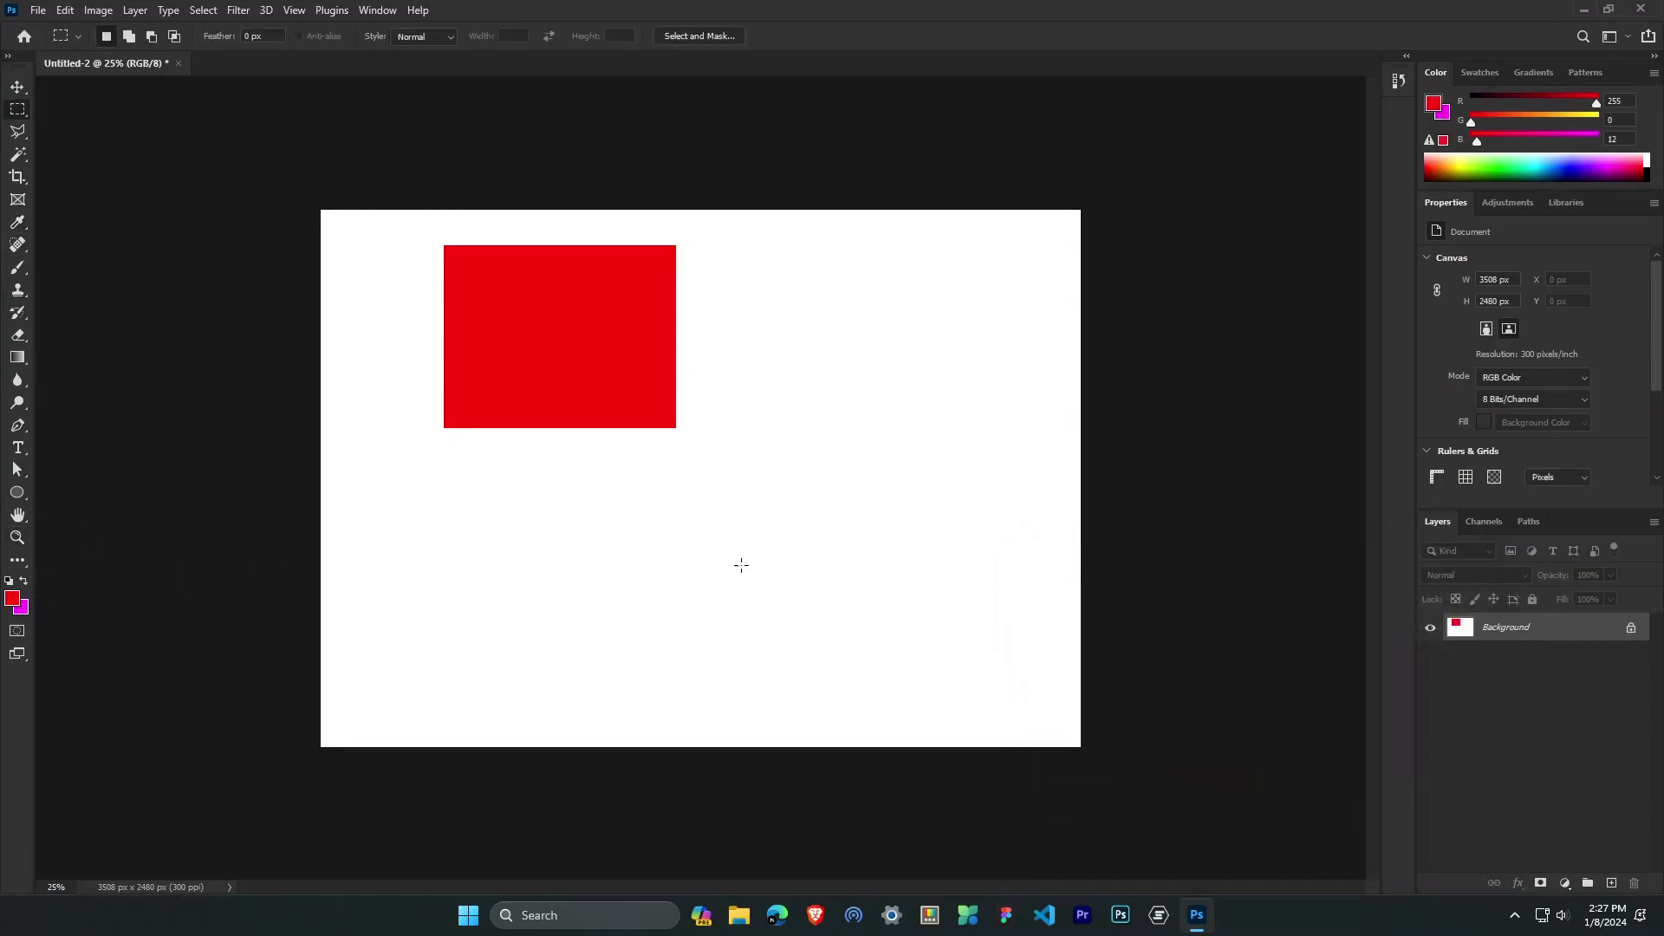
View the Foreground Color picker and the Background Color picker from their swatches, closing each without editing the color.
{"action": "left_click", "coordinate": [12, 598]}
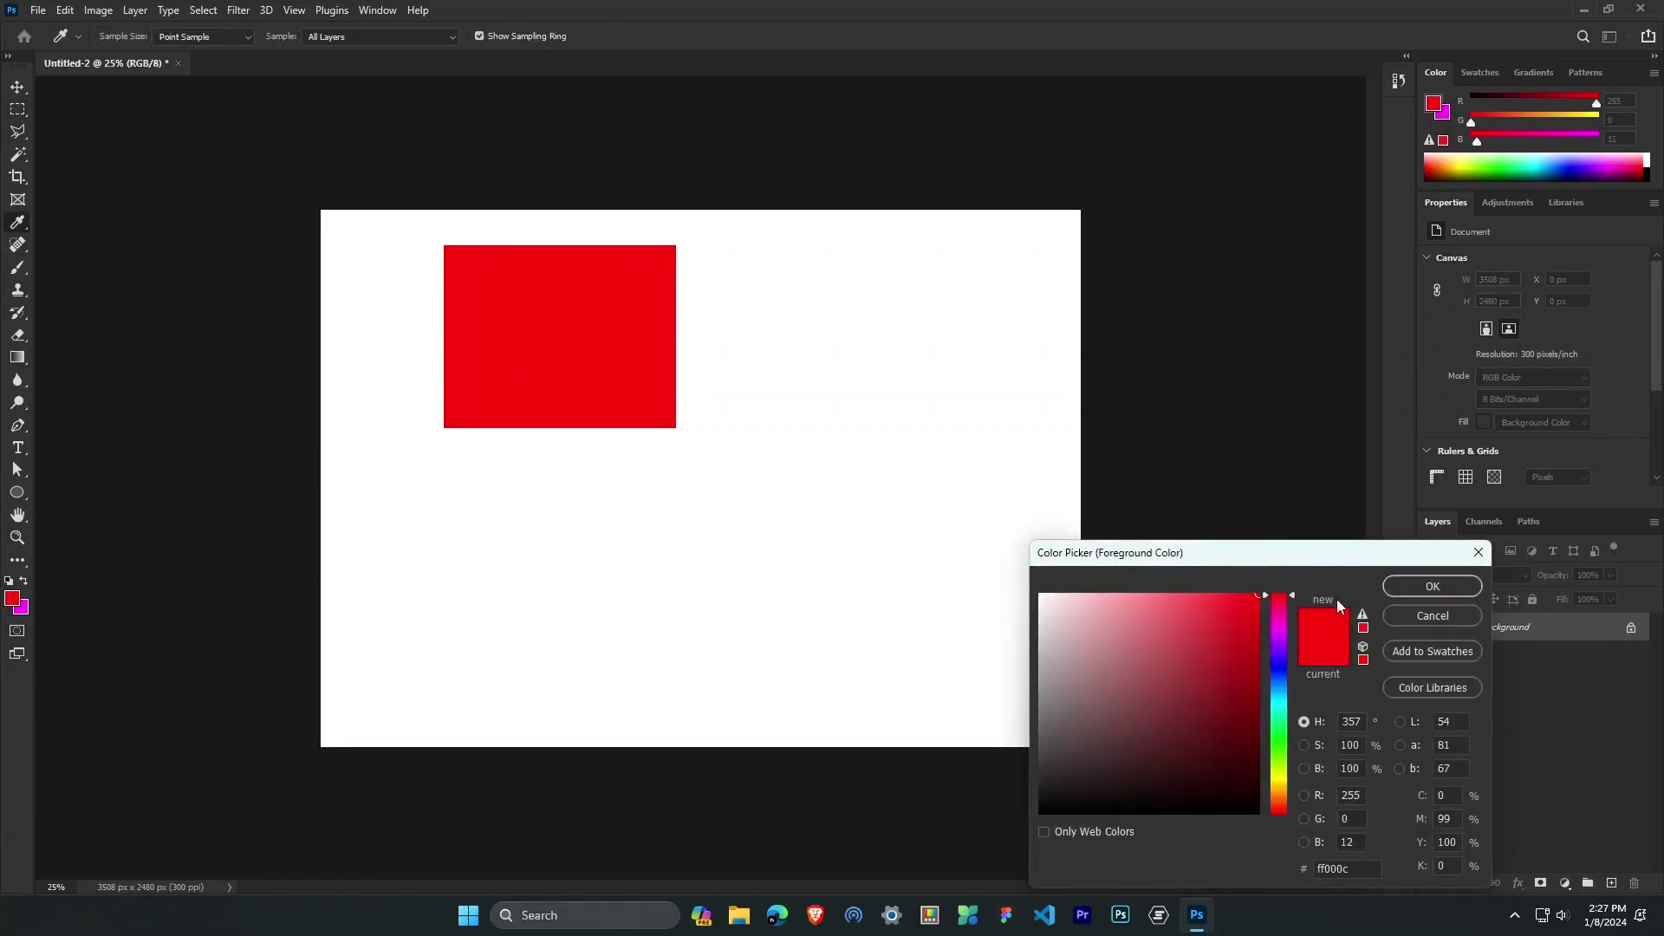
{"action": "left_click", "coordinate": [1449, 586]}
{"action": "left_click", "coordinate": [12, 598]}
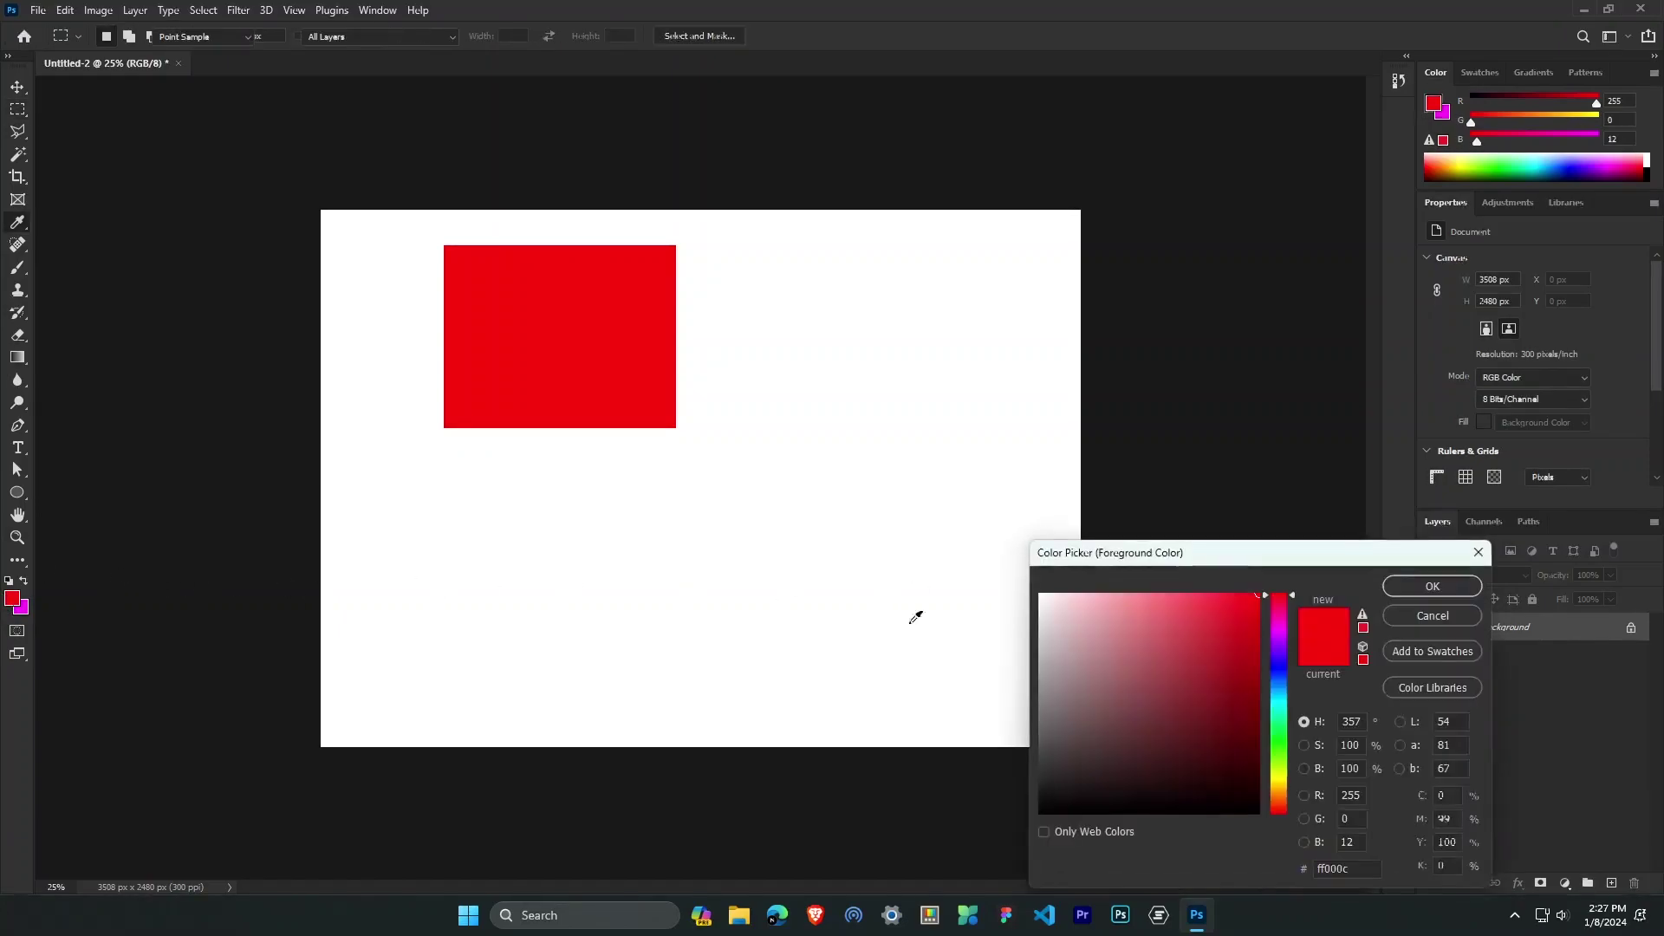
{"action": "left_click_drag", "start_coordinate": [1183, 552], "coordinate": [1006, 421]}
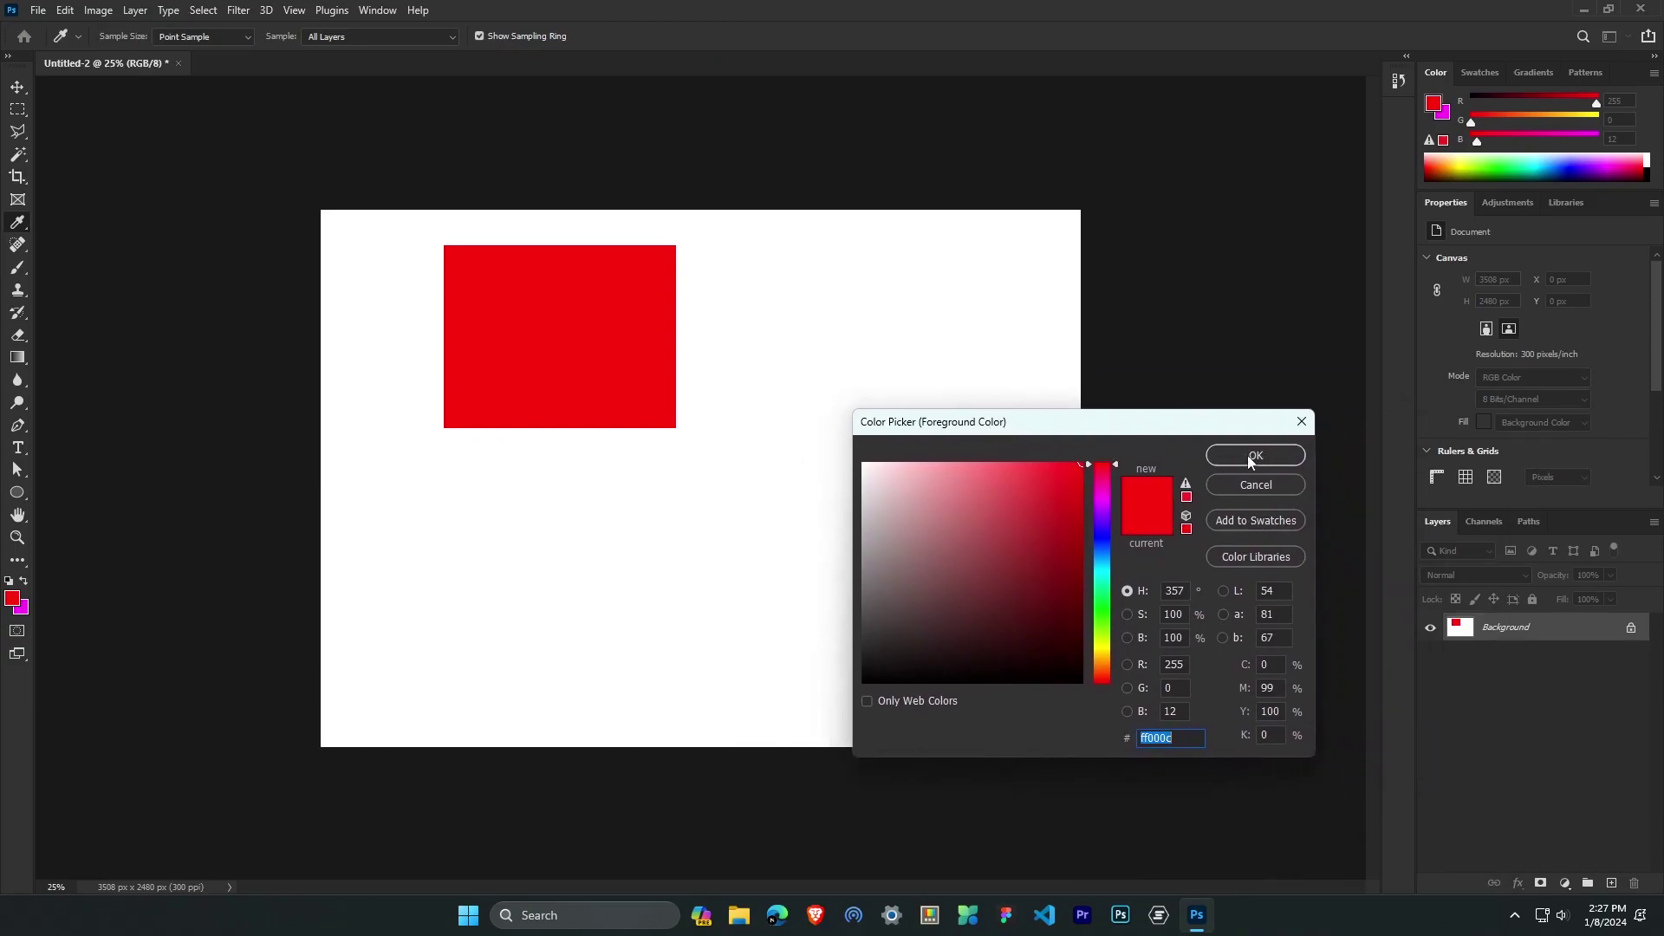
{"action": "left_click", "coordinate": [1249, 457]}
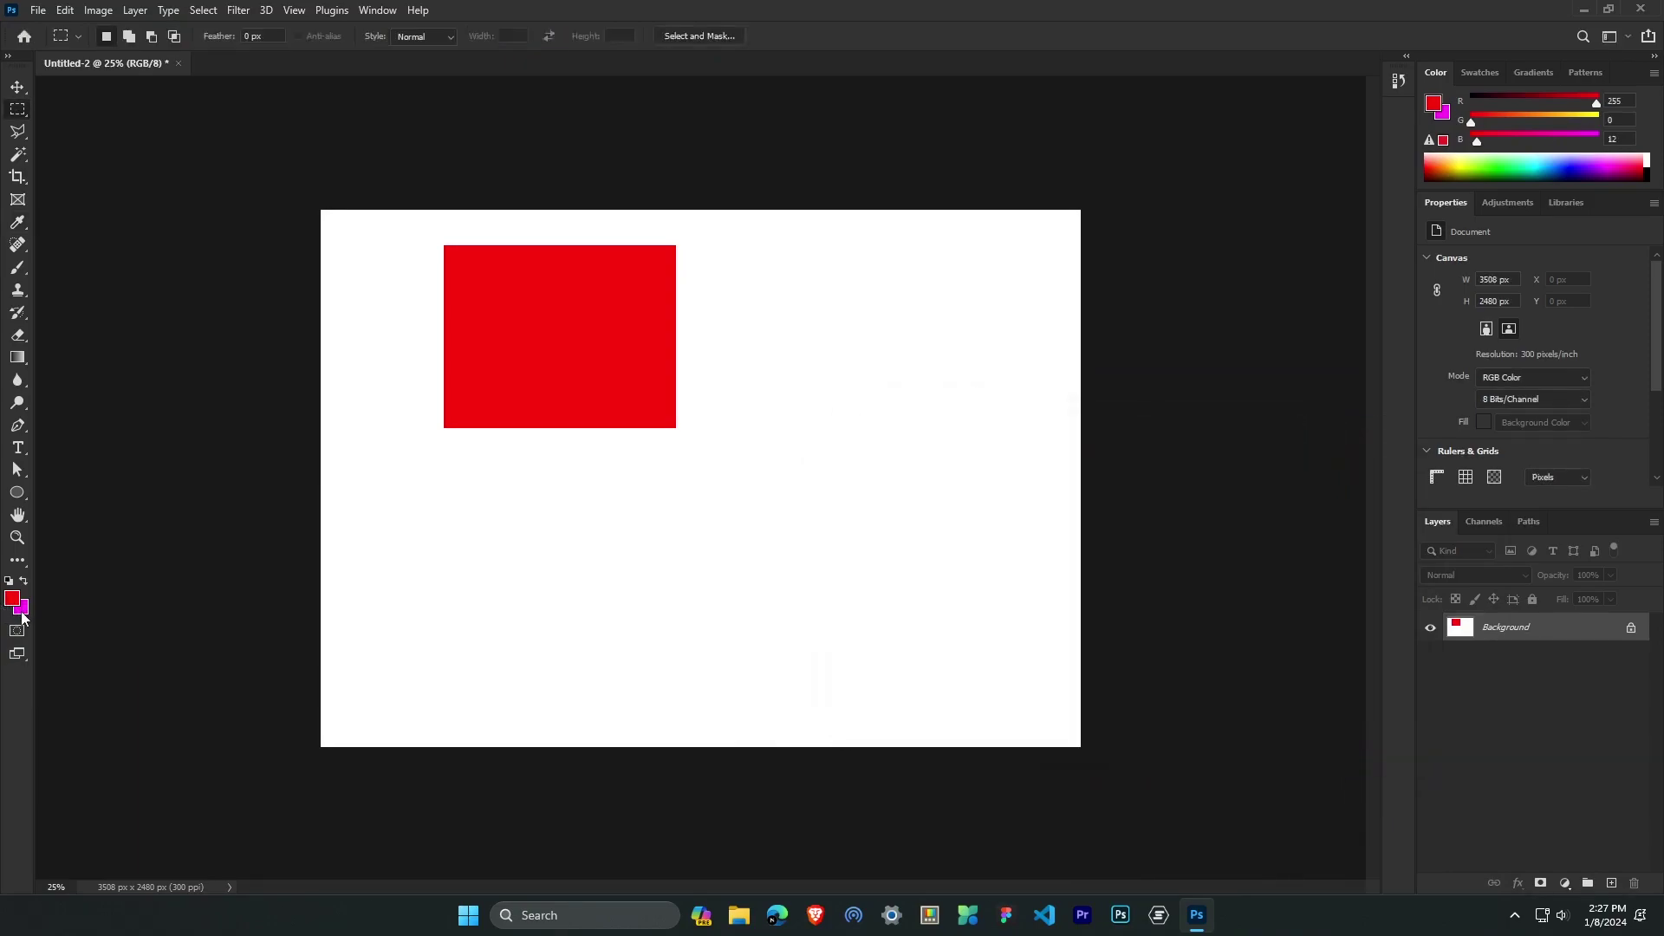
{"action": "left_click", "coordinate": [22, 611]}
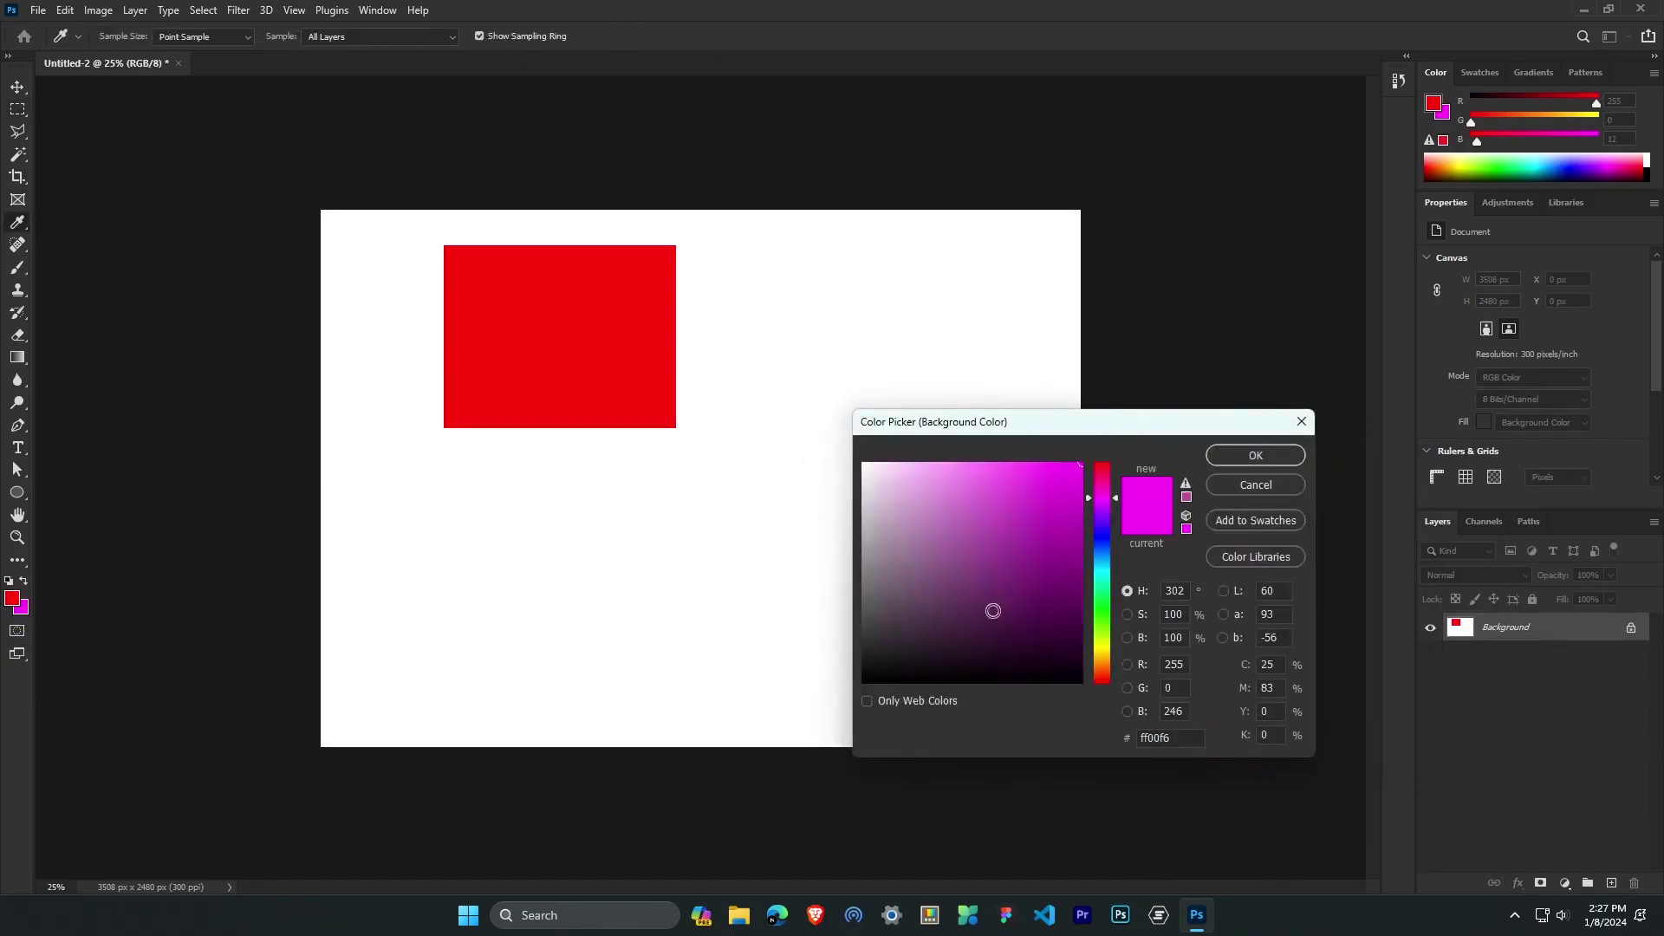
{"action": "left_click", "coordinate": [1250, 454]}
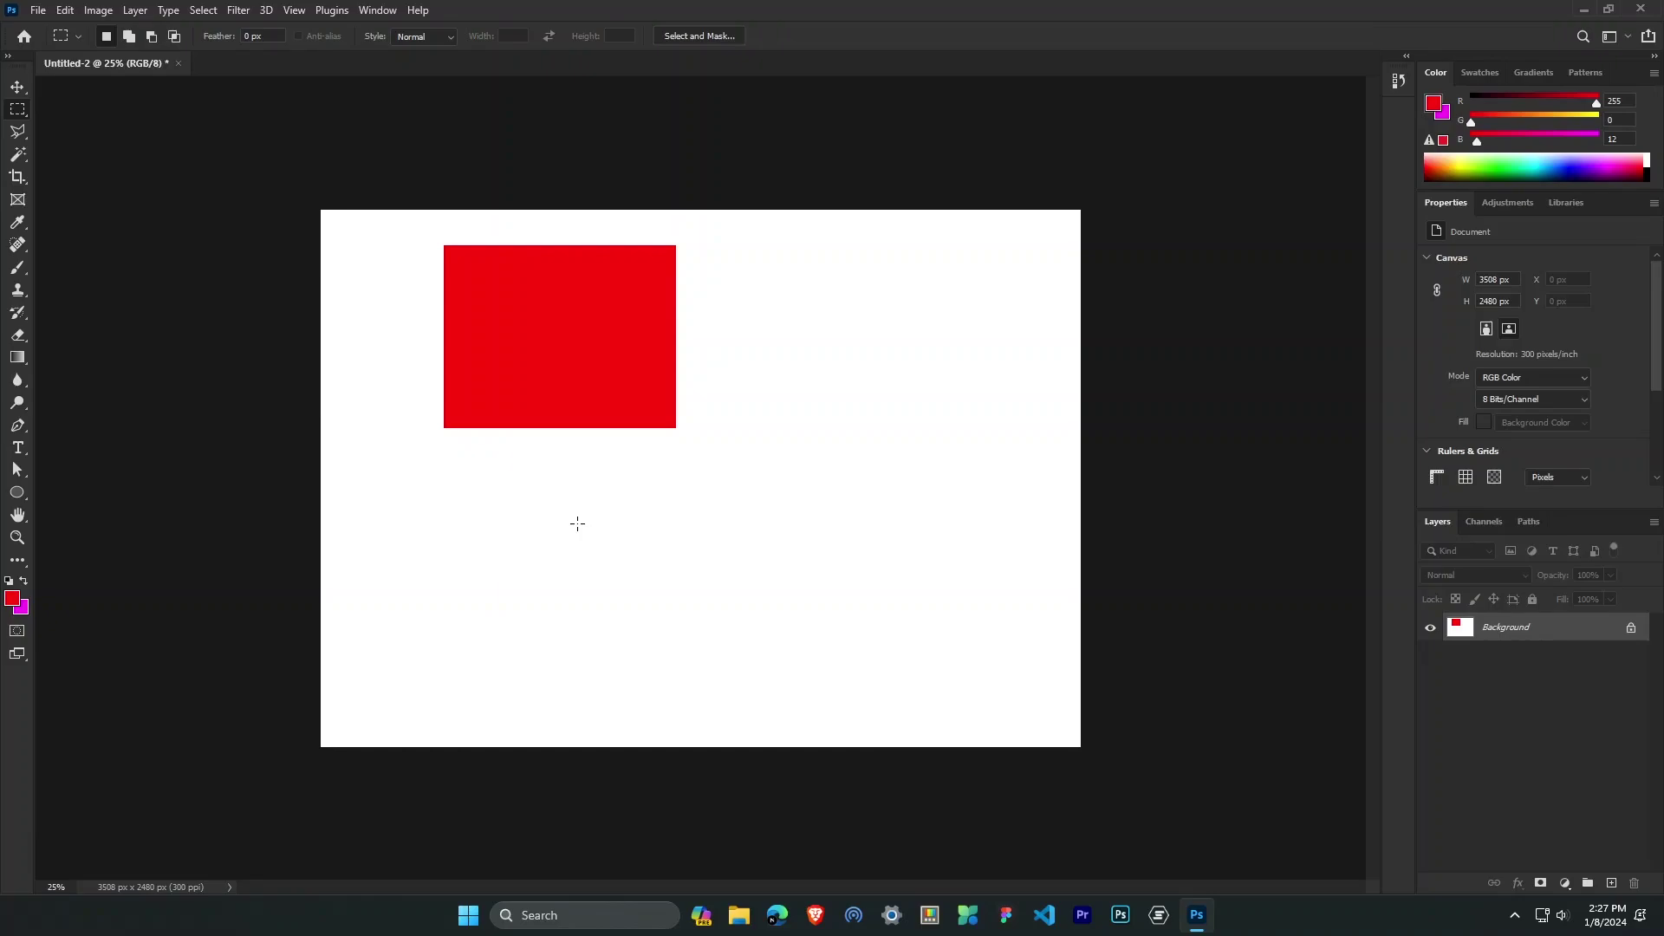
Bring up the Foreground Color picker through its assigned keyboard shortcut and close it again.
{"action": "key", "text": "n"}
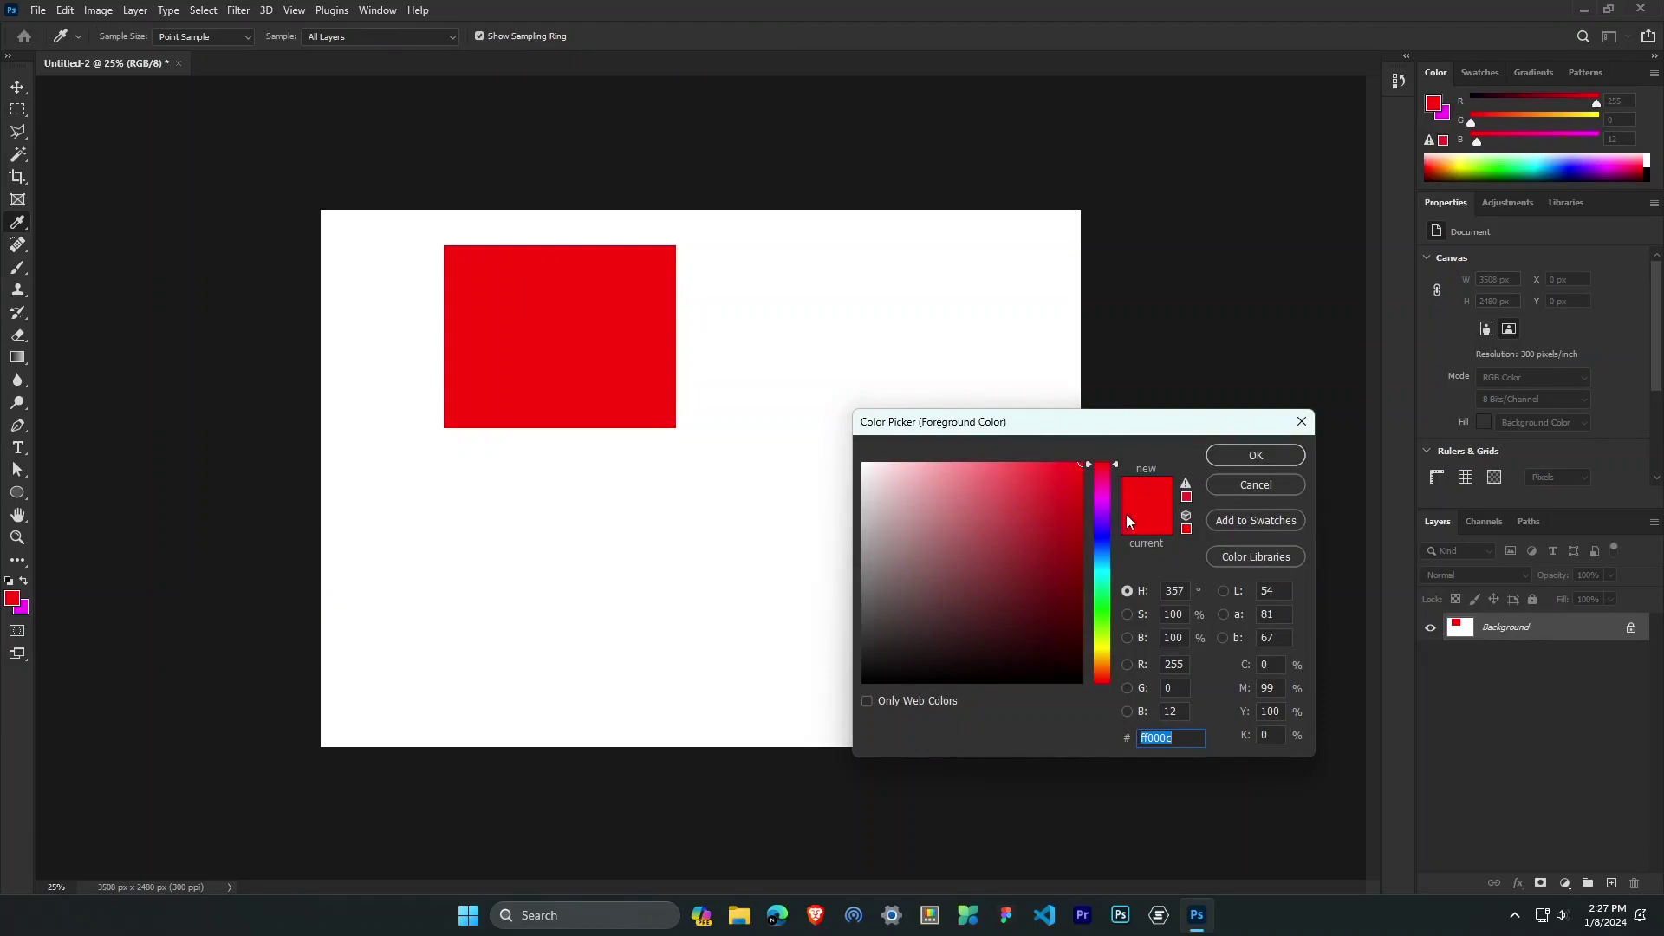
{"action": "left_click", "coordinate": [1300, 455]}
{"action": "key", "text": "m"}
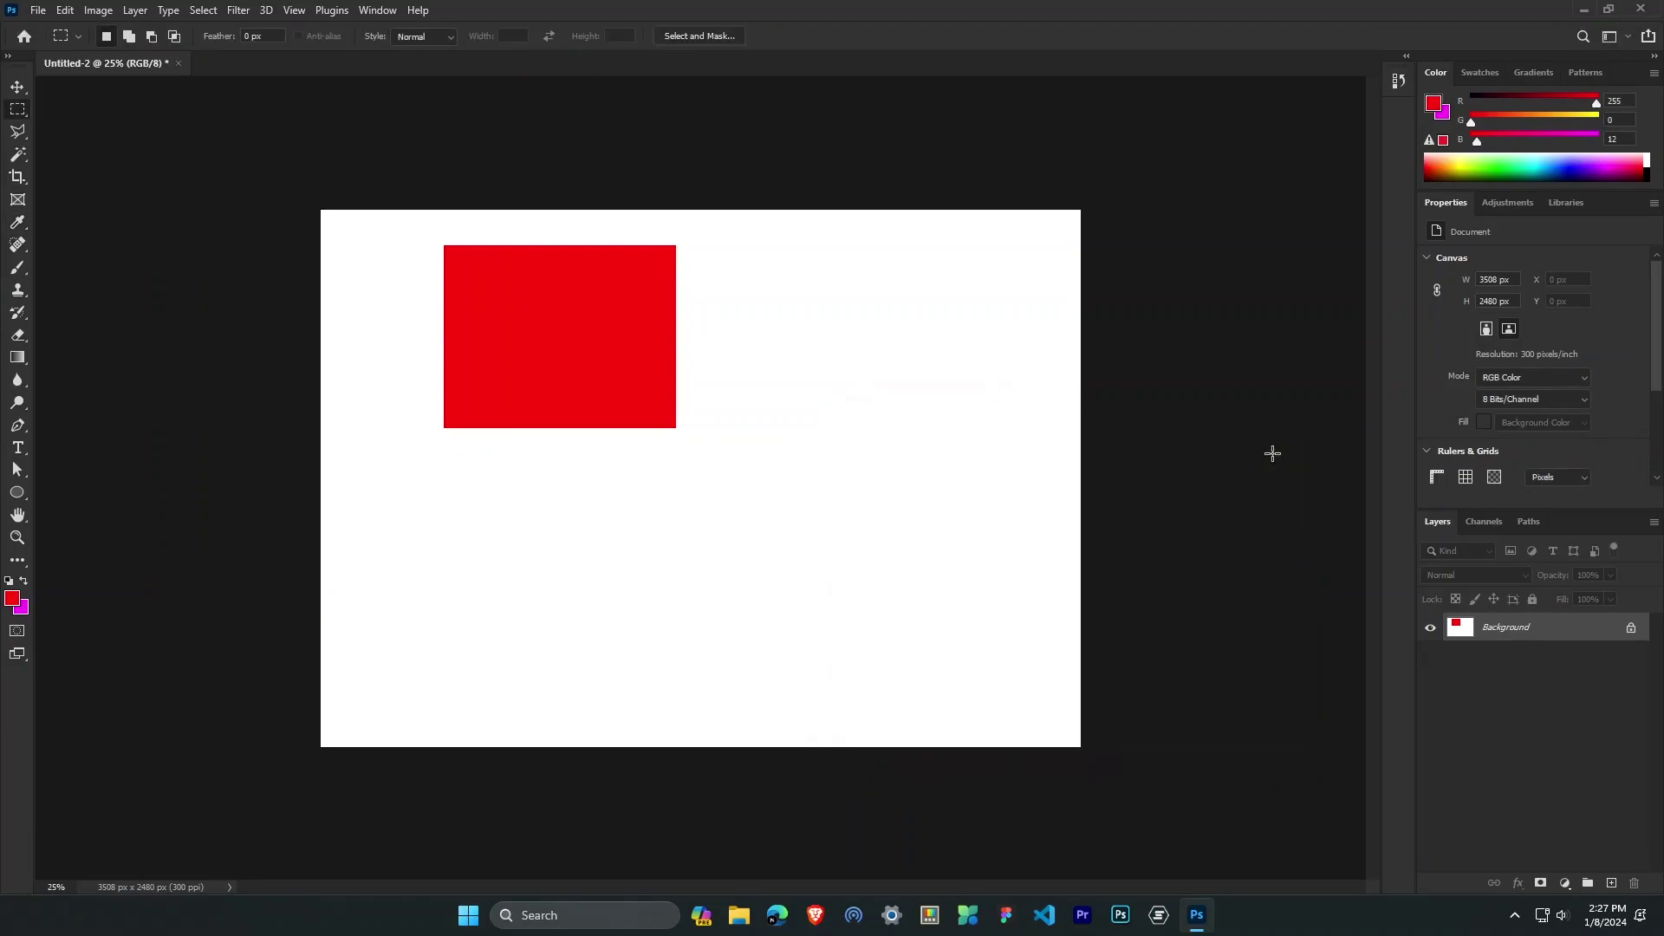
Open the Keyboard Shortcuts and Menus settings for Tools and browse the list down to the color picker commands.
{"action": "key", "text": "ctrl+alt+shift+k"}
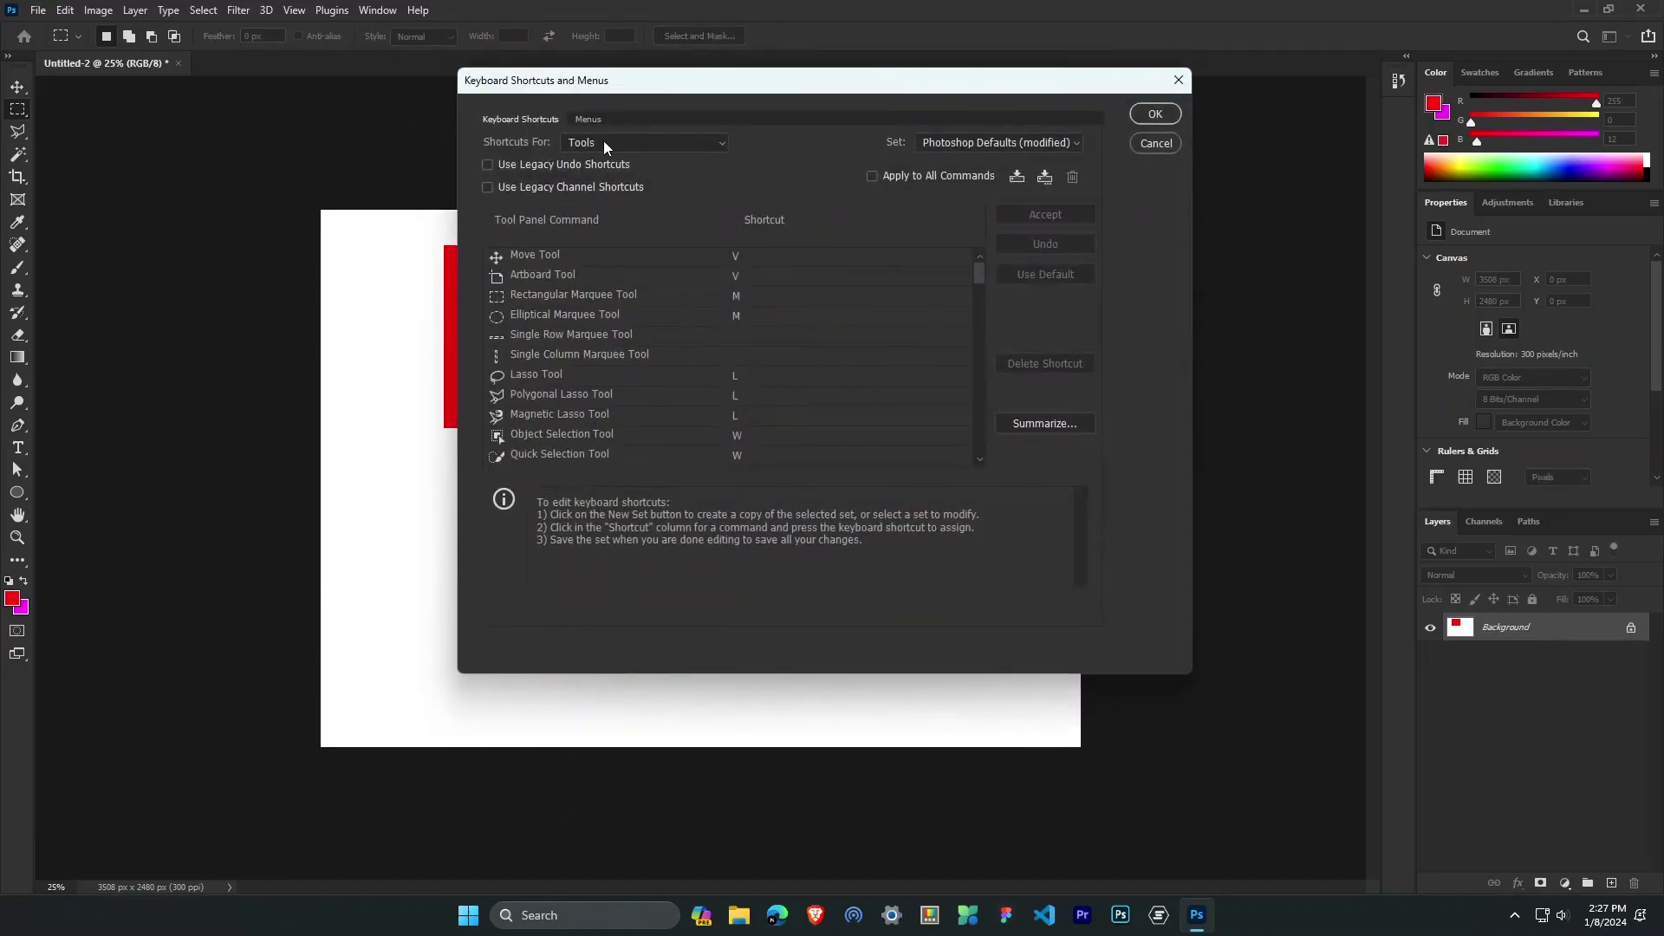
{"action": "left_click", "coordinate": [591, 147]}
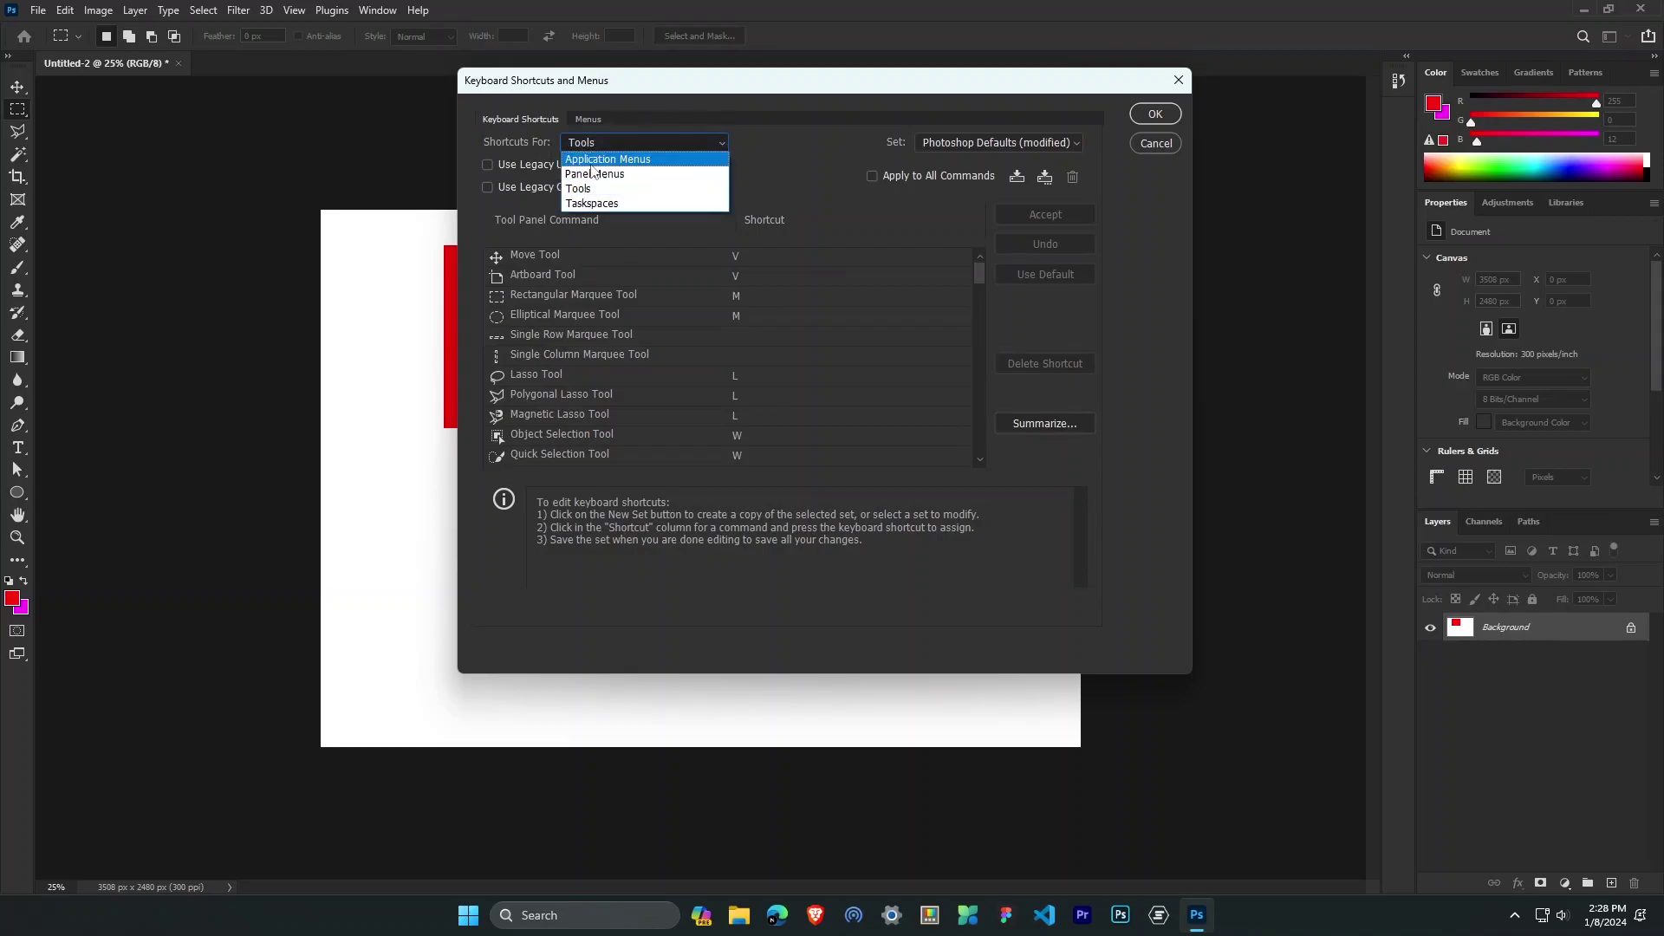
{"action": "left_click", "coordinate": [598, 184]}
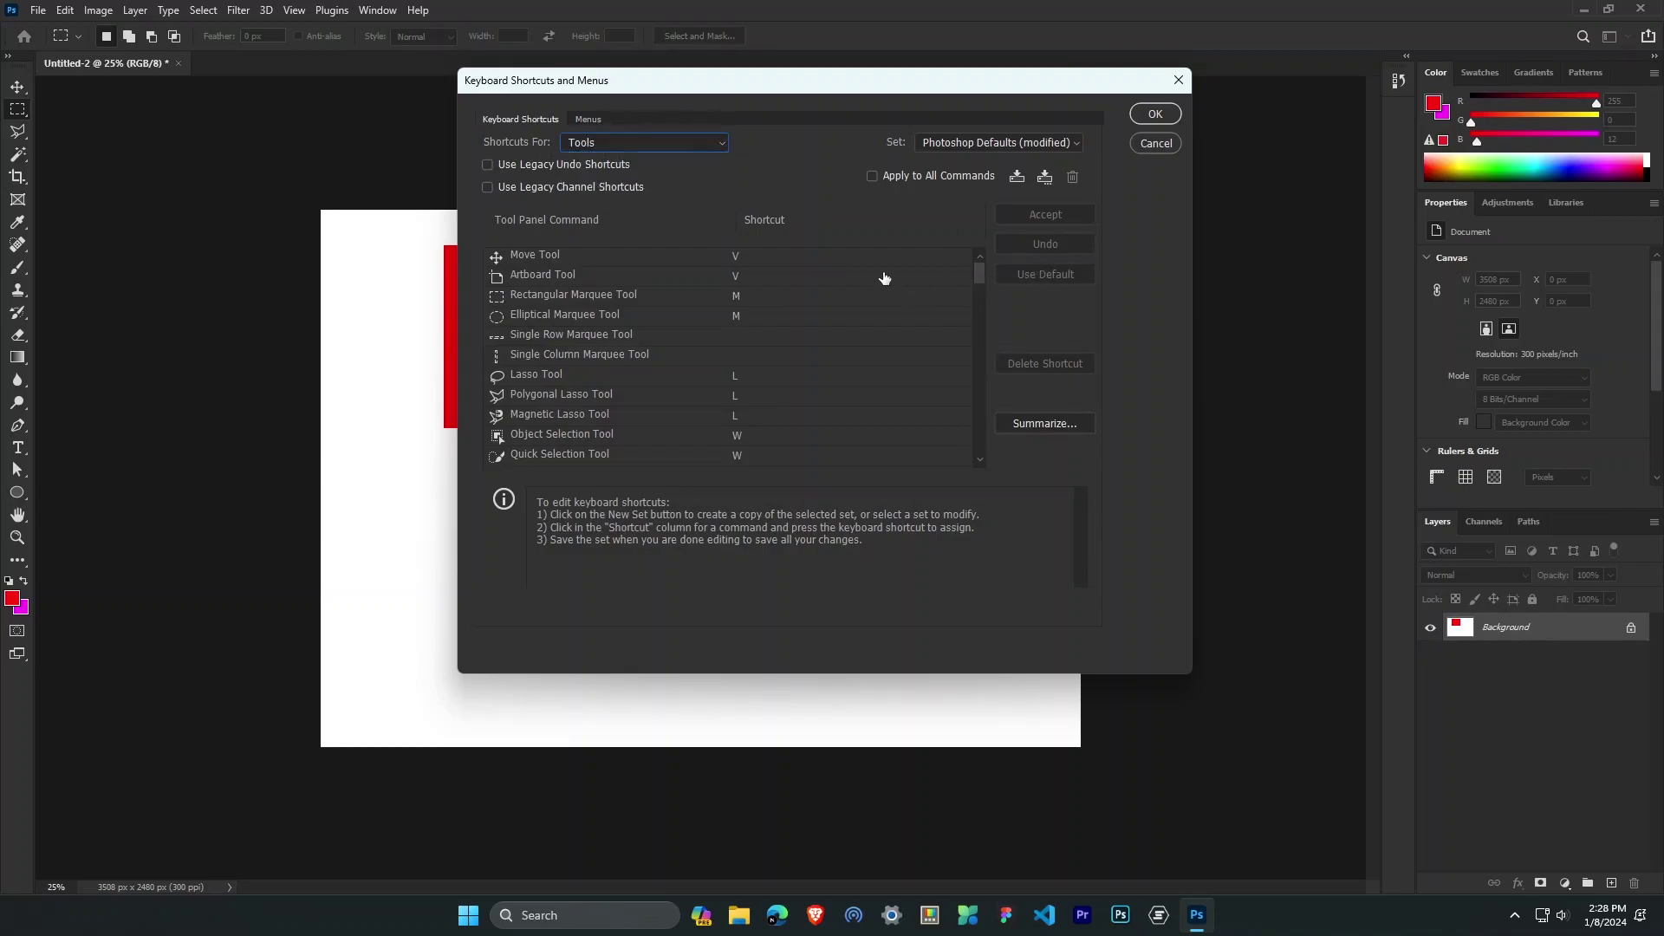
{"action": "left_click", "coordinate": [532, 260]}
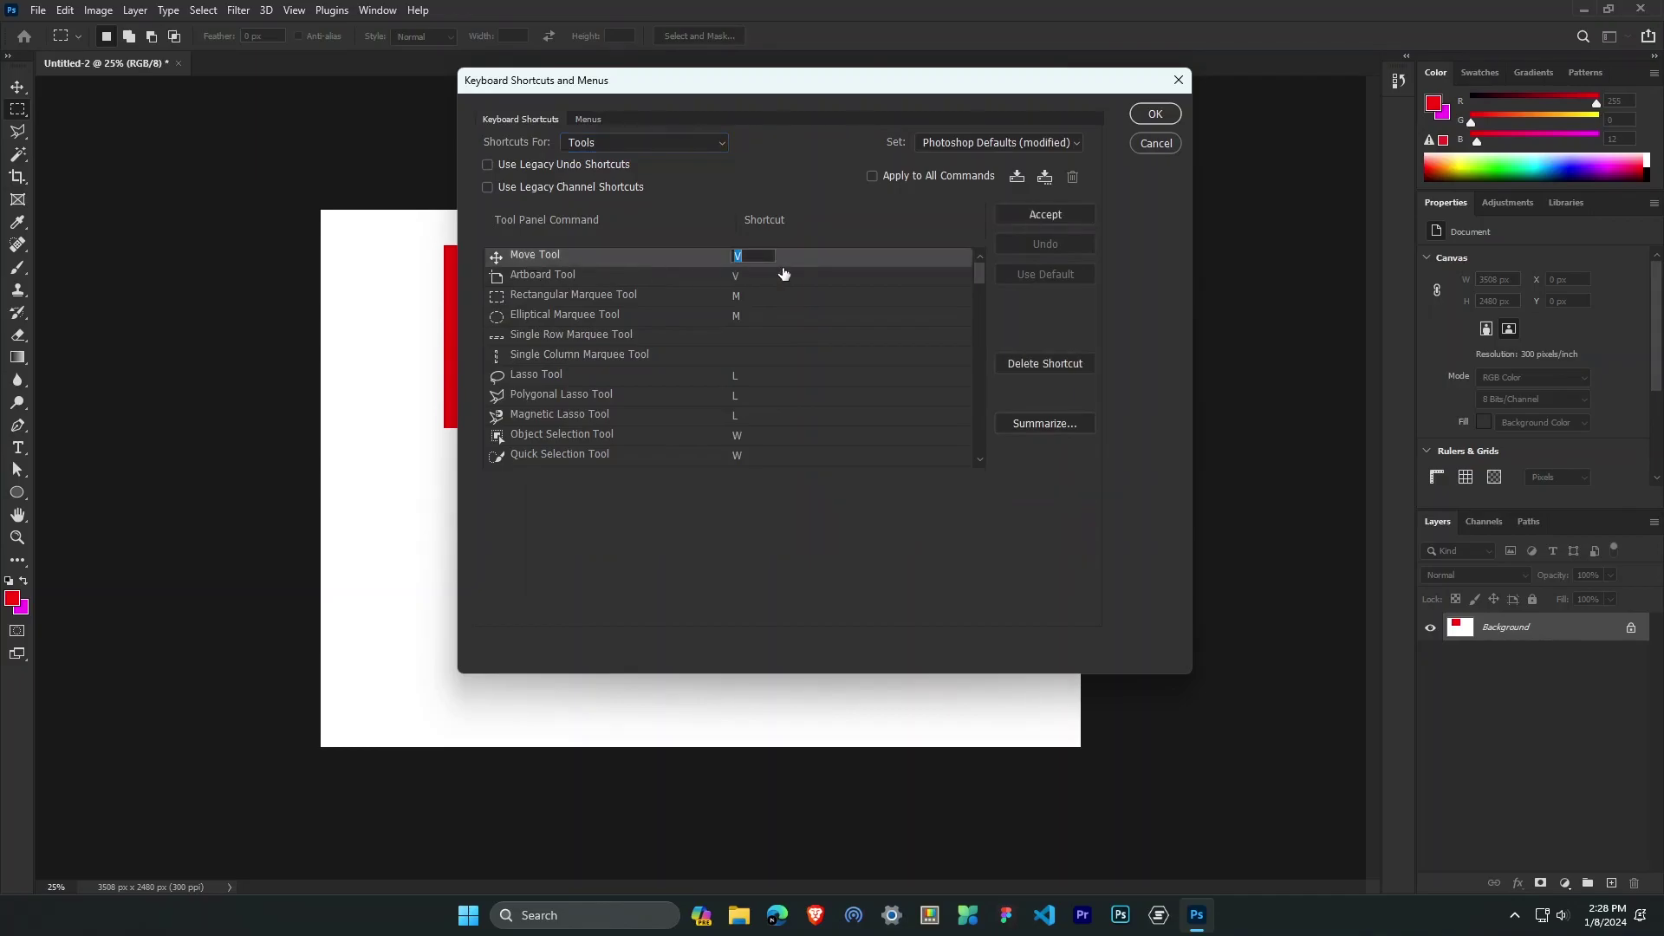
{"action": "left_click", "coordinate": [624, 277]}
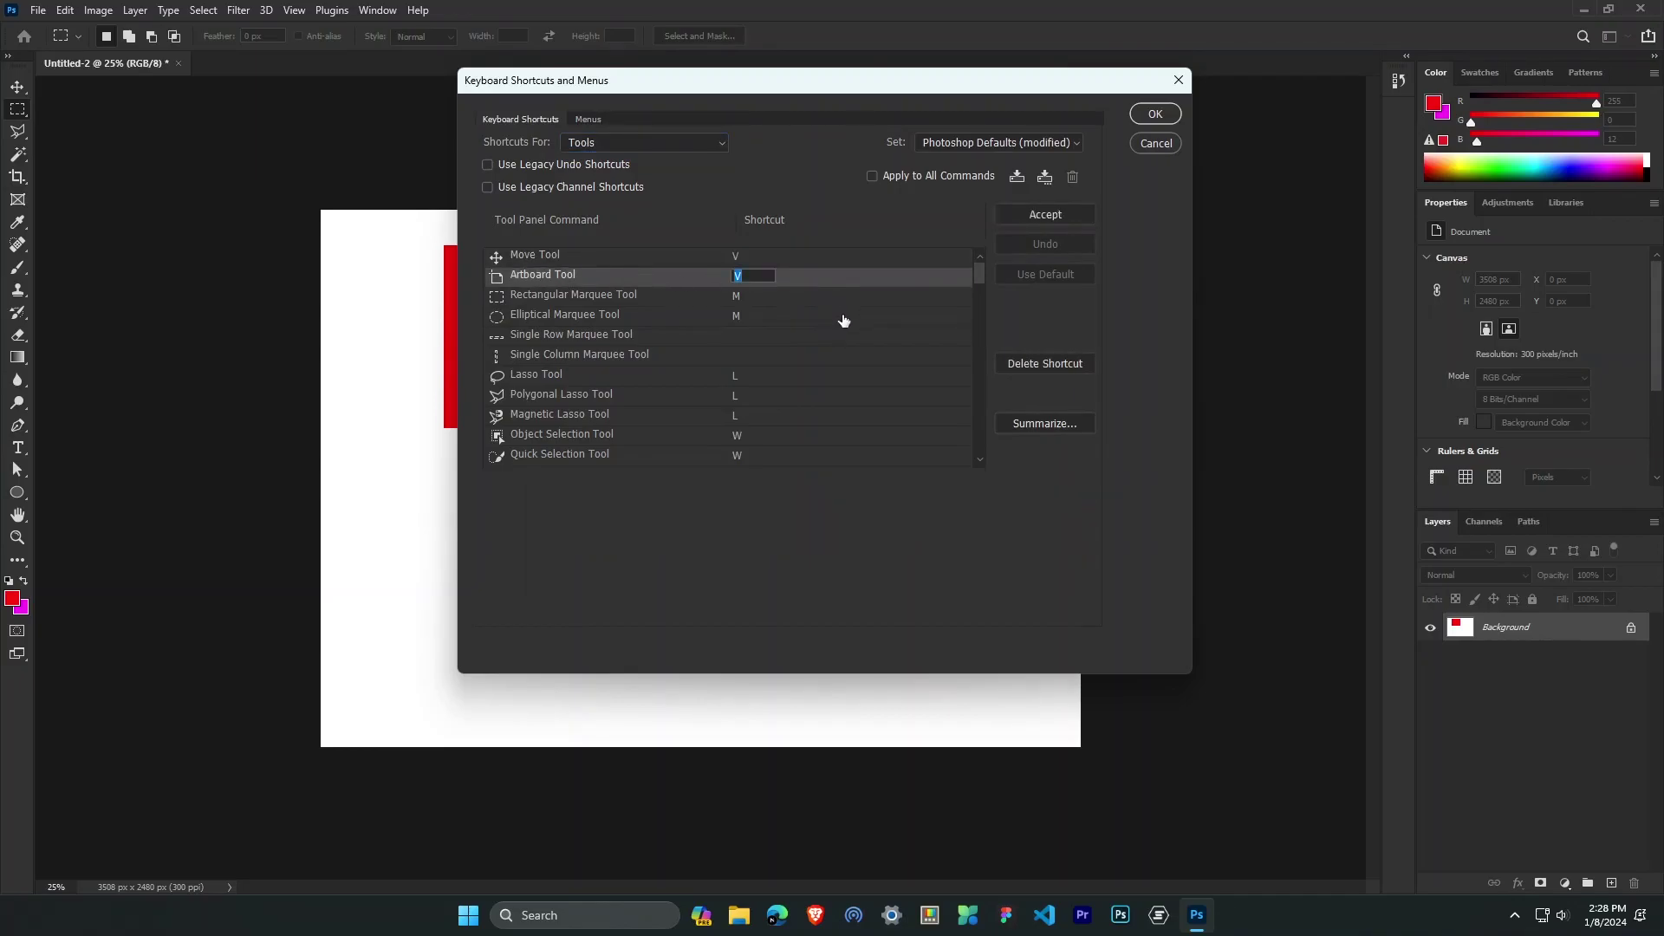
{"action": "left_click", "coordinate": [980, 275]}
{"action": "mouse_move", "coordinate": [980, 278]}
{"action": "left_mouse_down"}
{"action": "mouse_move", "coordinate": [995, 400]}
{"action": "mouse_move", "coordinate": [973, 439]}
{"action": "left_mouse_up"}
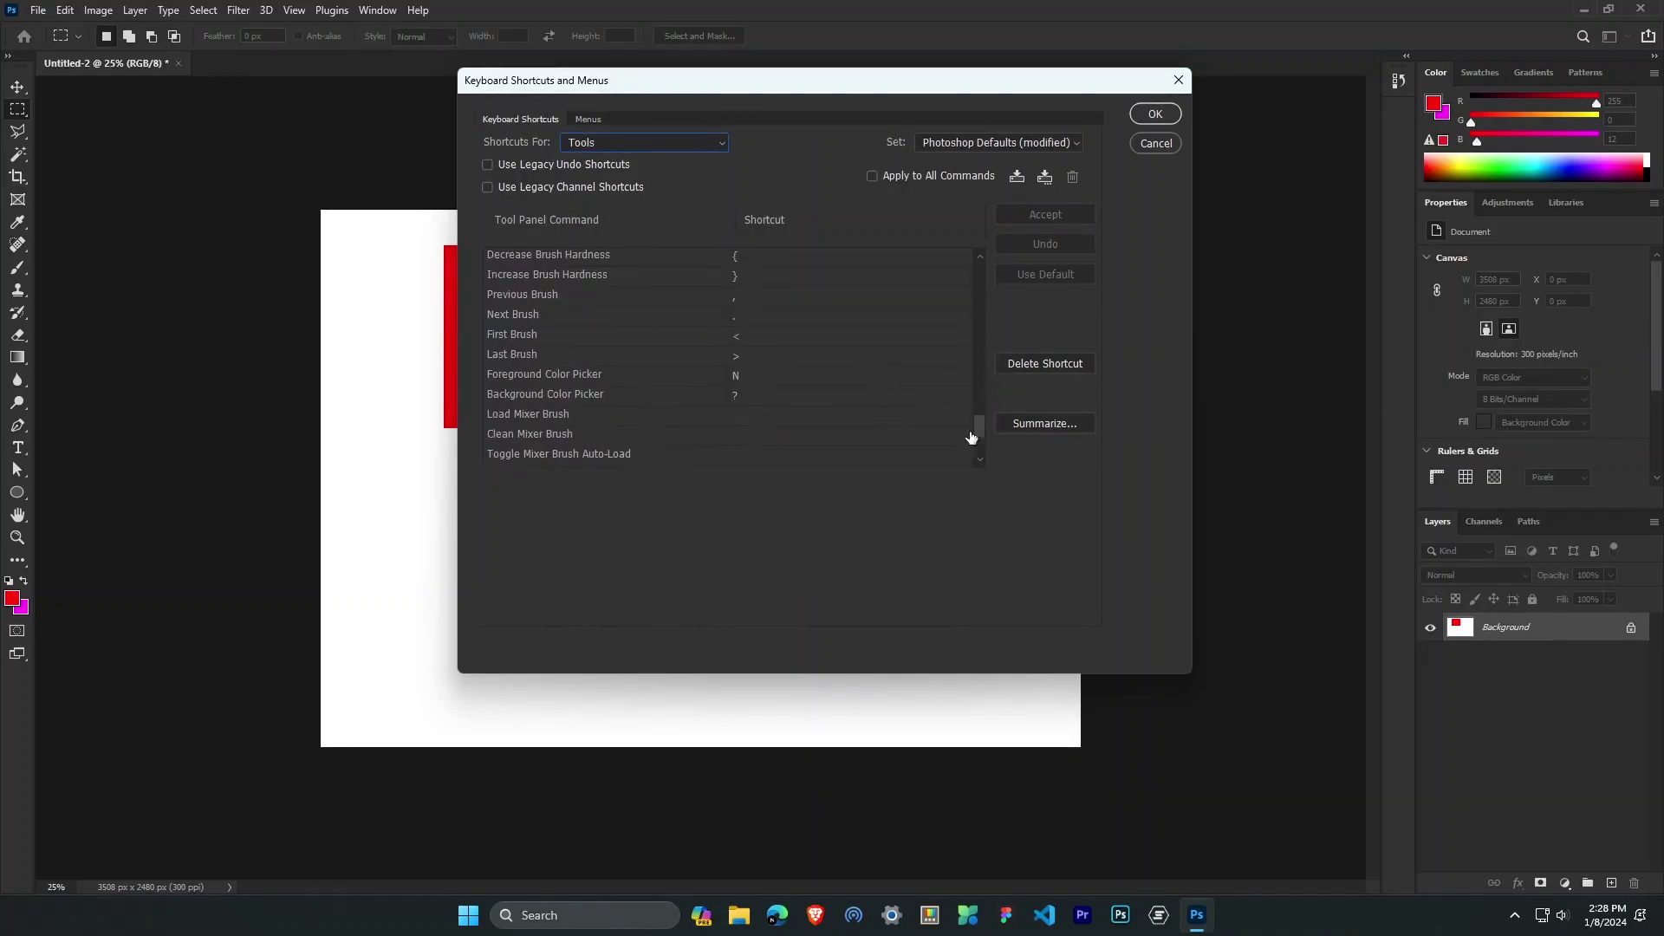
Examine the shortcuts assigned to Foreground Color Picker and Background Color Picker, and close the shortcut settings.
{"action": "left_click", "coordinate": [593, 379]}
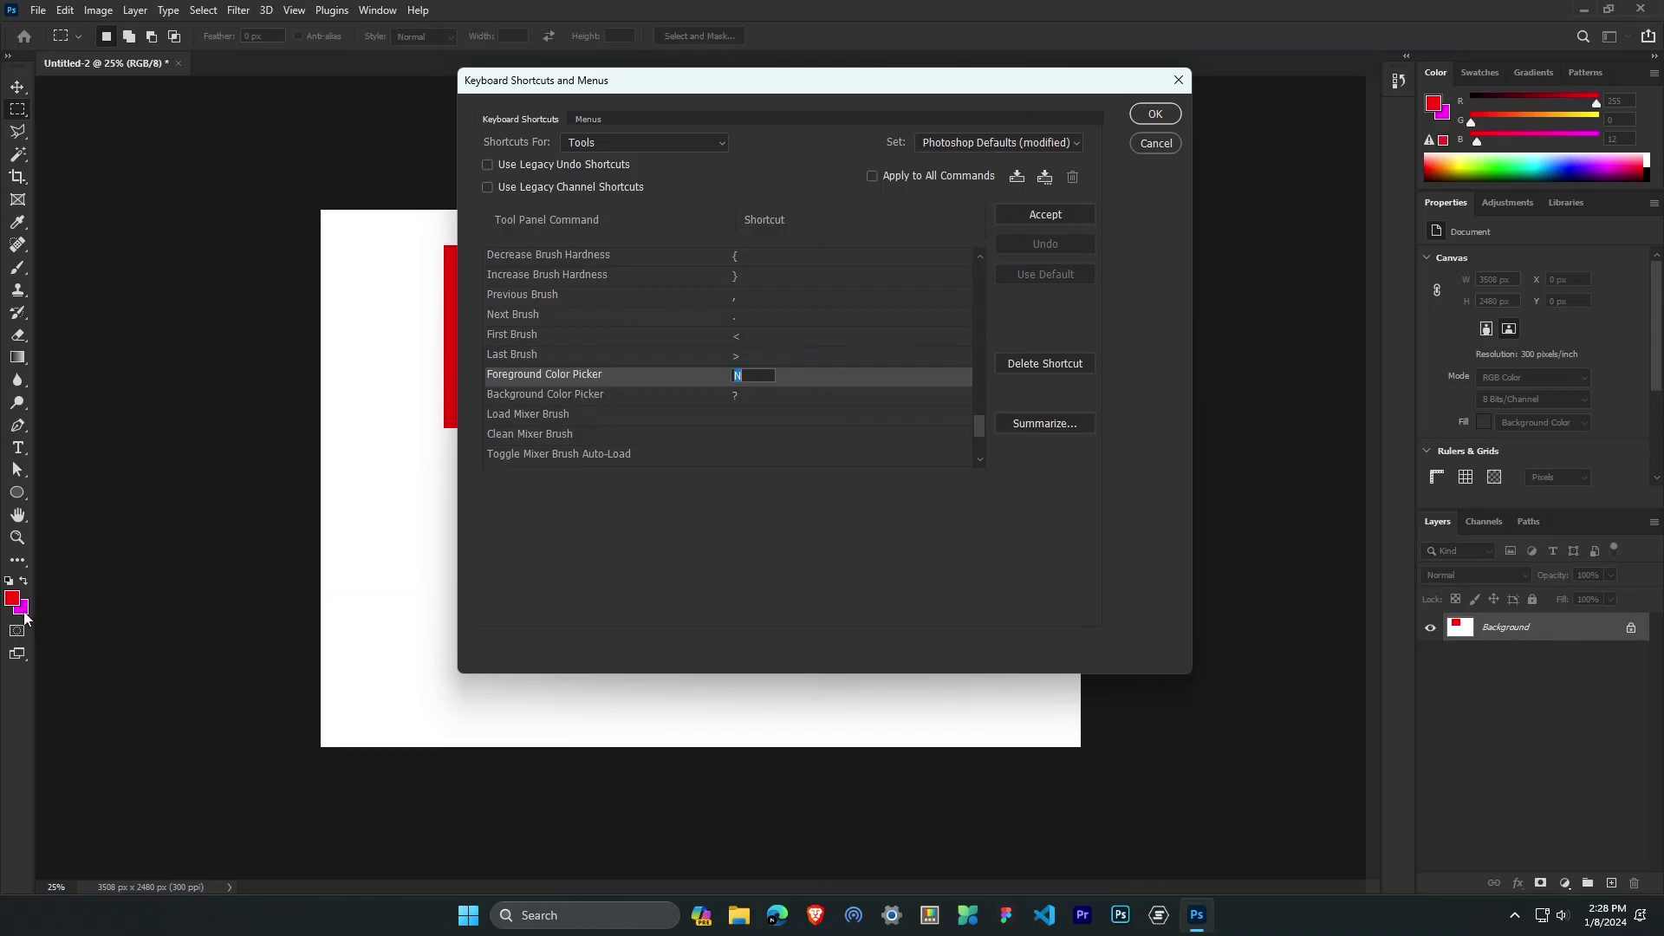
{"action": "left_click", "coordinate": [804, 378]}
{"action": "left_click", "coordinate": [573, 401]}
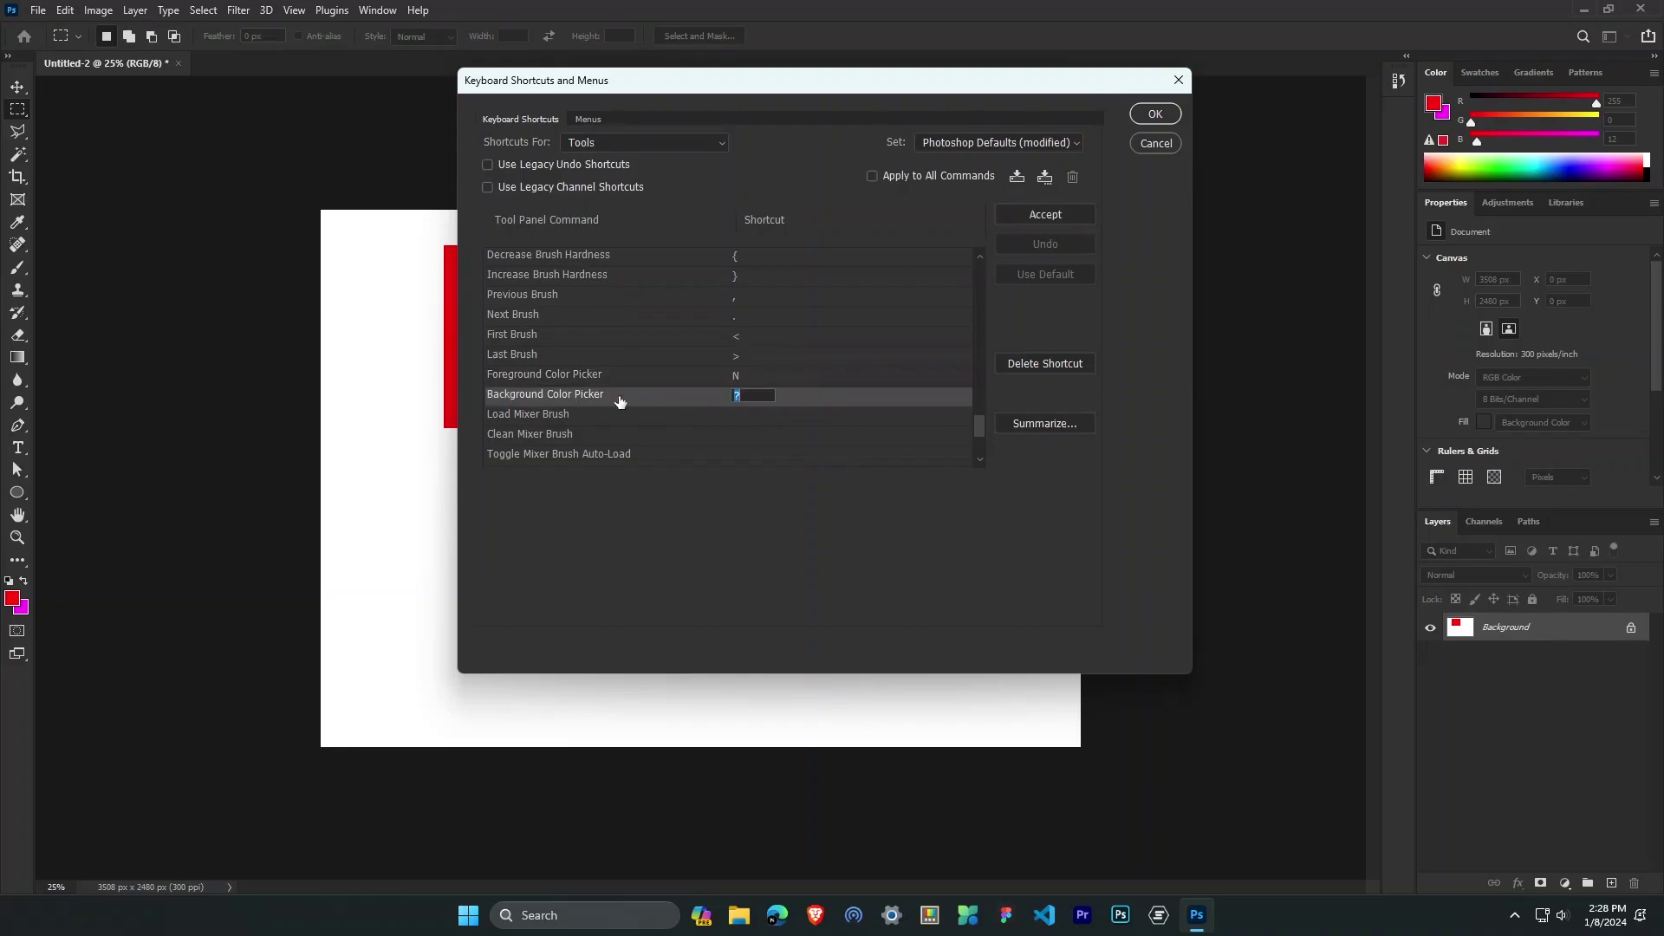
{"action": "left_click", "coordinate": [1168, 115]}
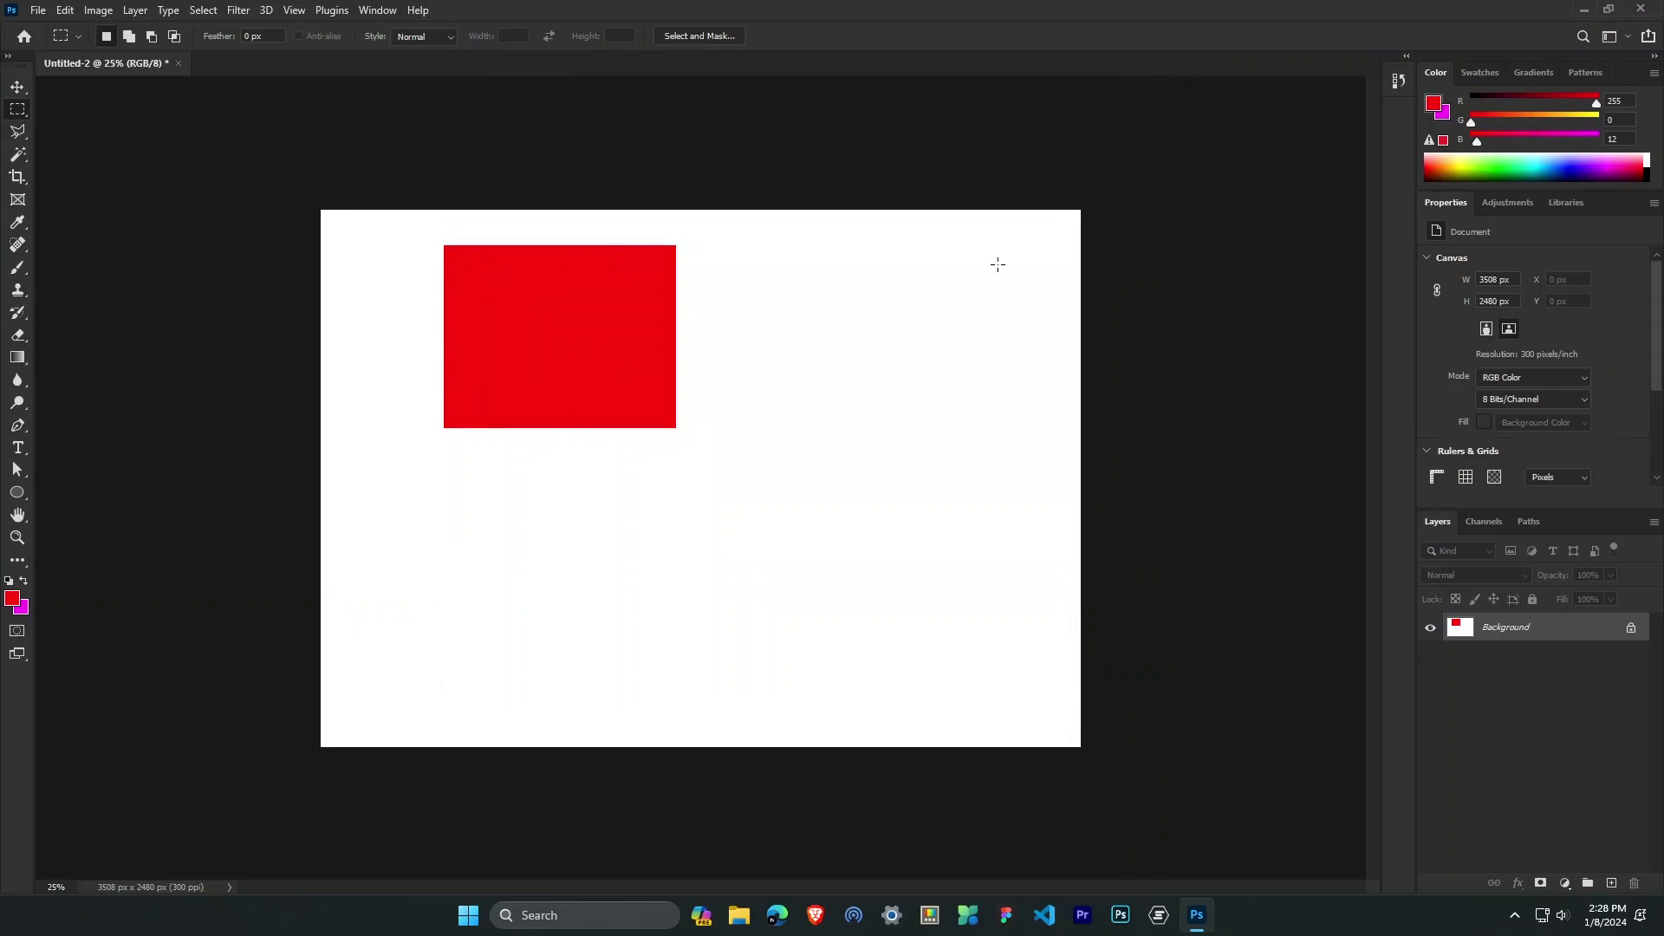
Bring up the Foreground Color picker and the Background Color picker with their assigned shortcuts, closing each without changing the color.
{"action": "key", "text": "shift+slash"}
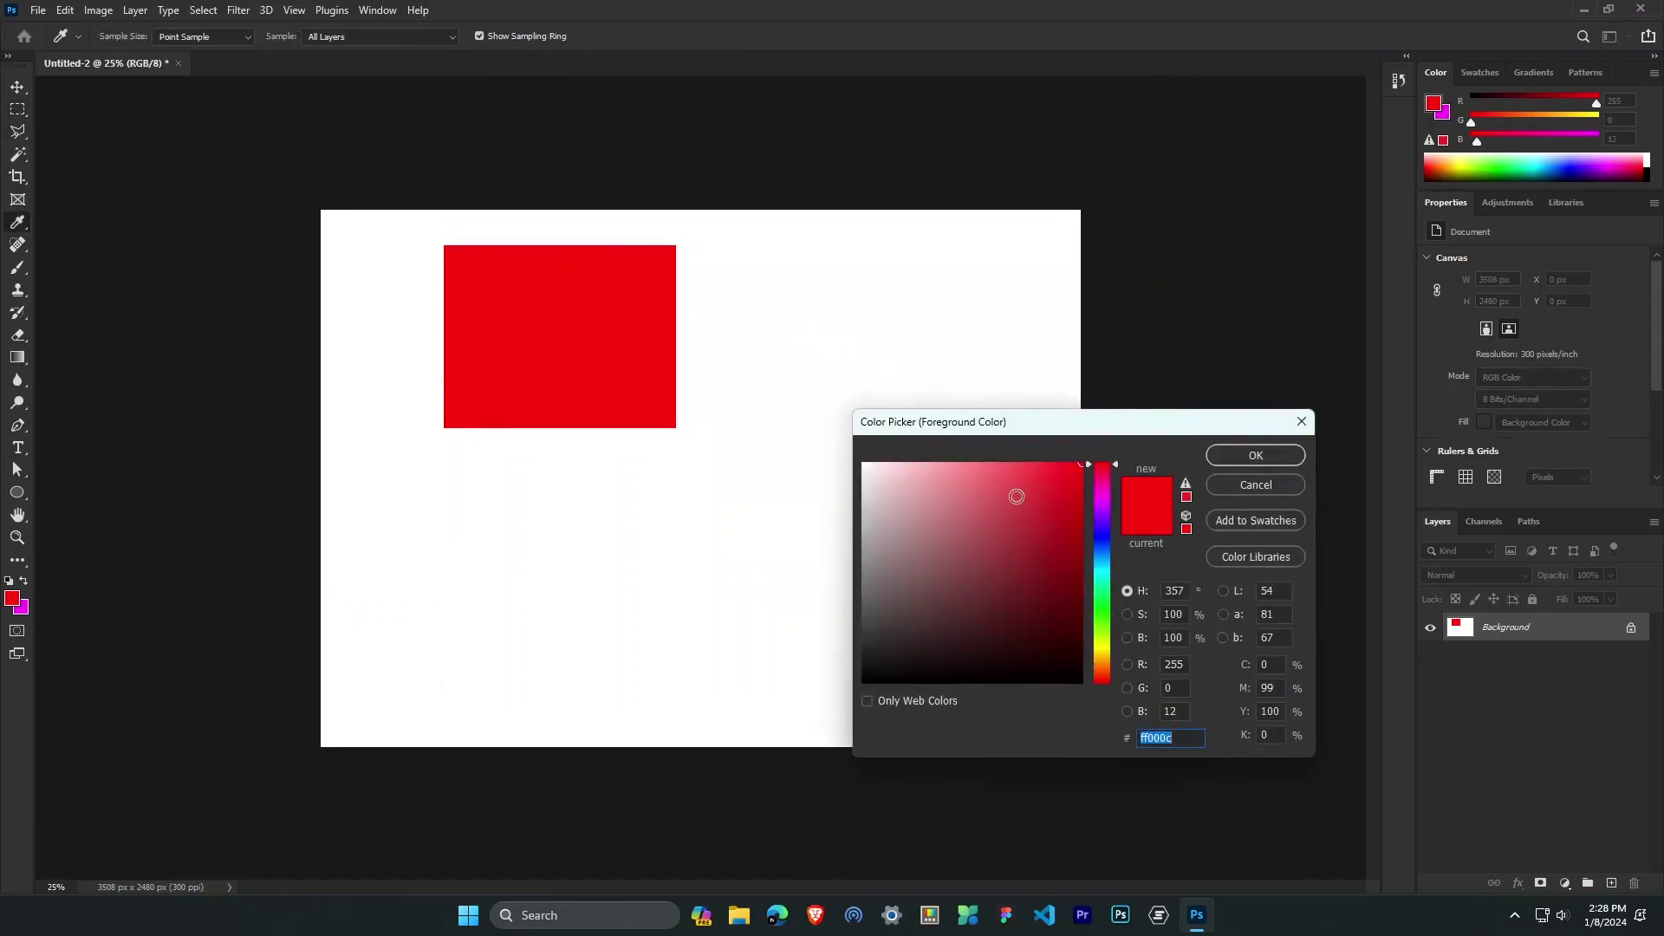
{"action": "left_click", "coordinate": [1301, 425]}
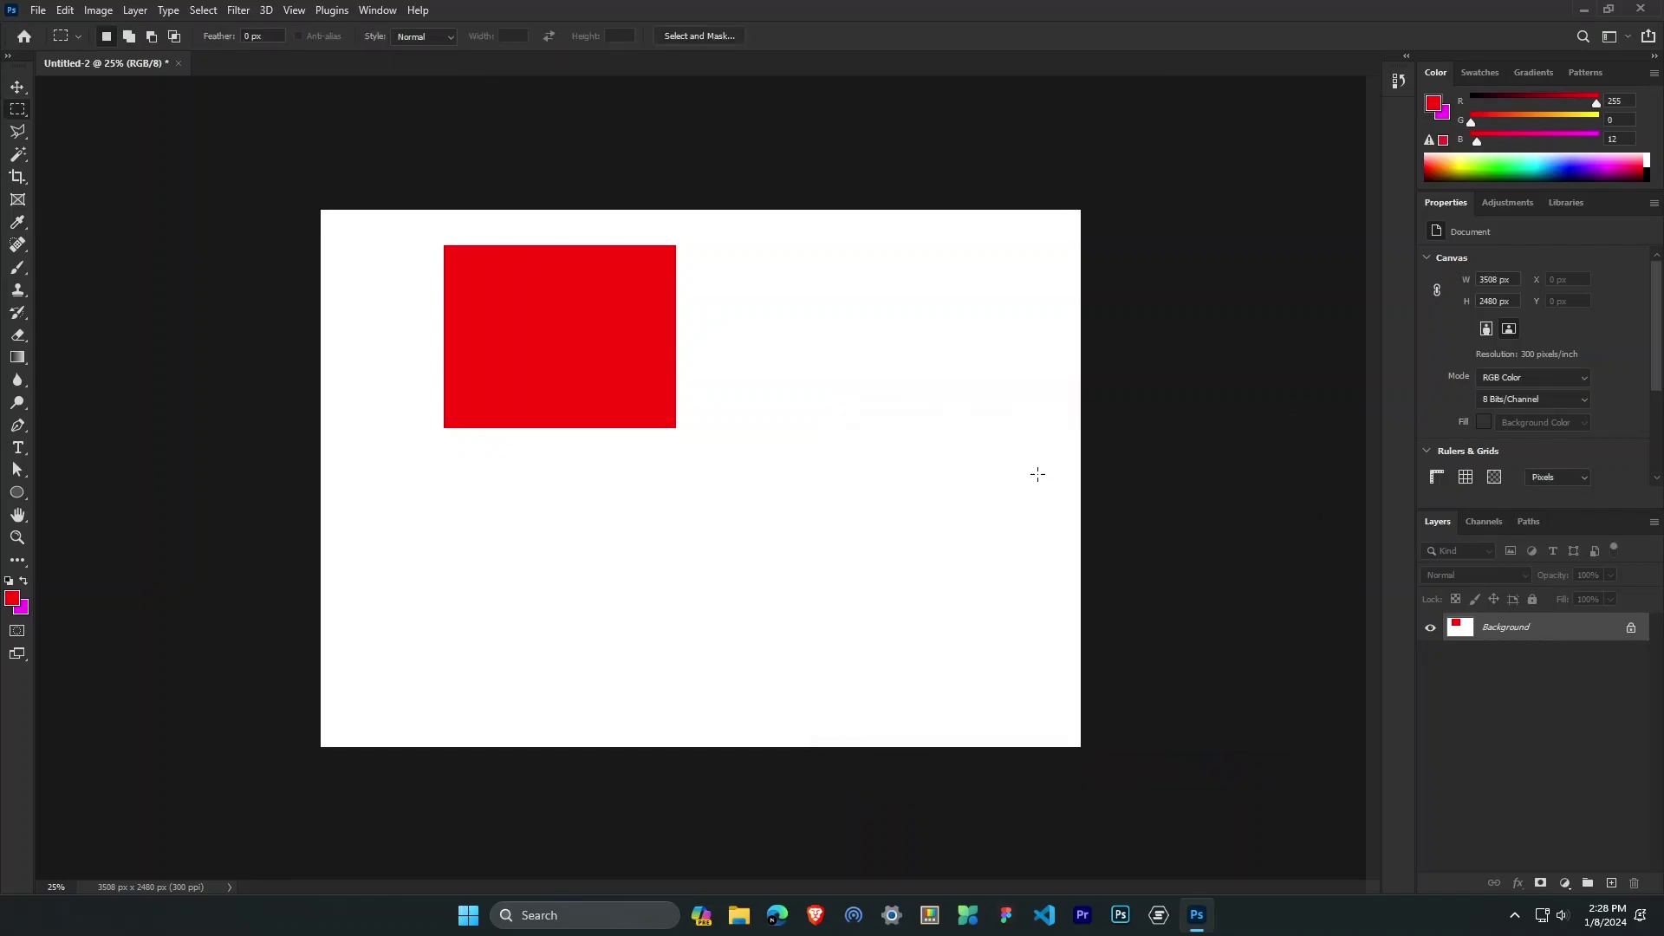
{"action": "key", "text": "n"}
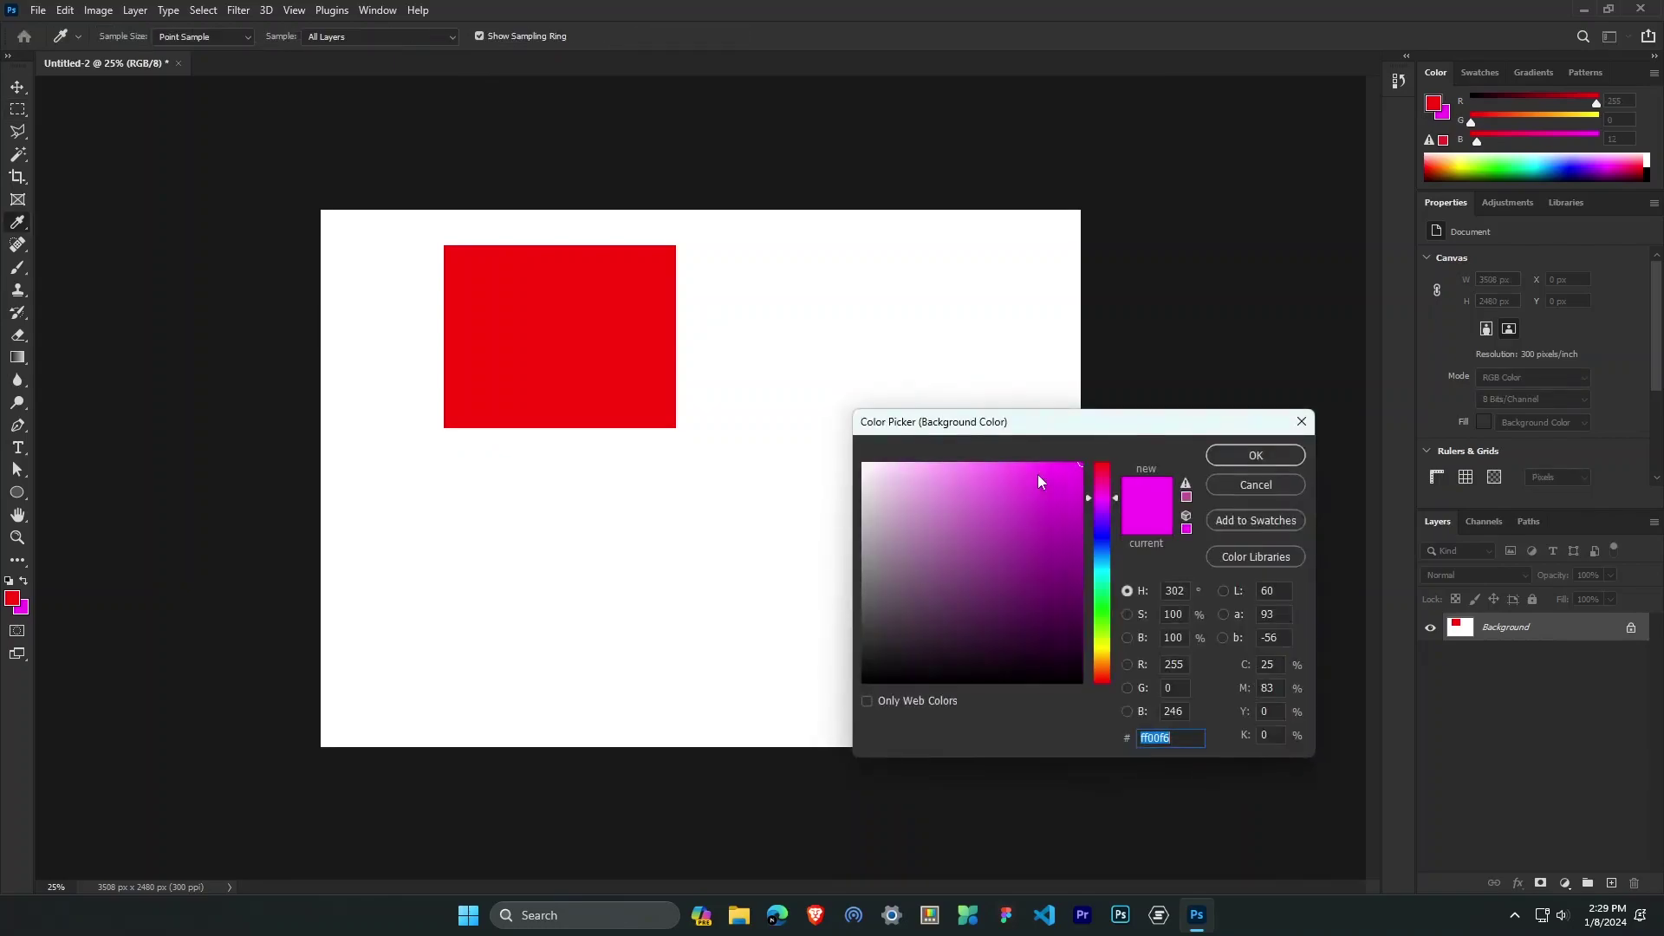
{"action": "left_click", "coordinate": [1291, 427]}
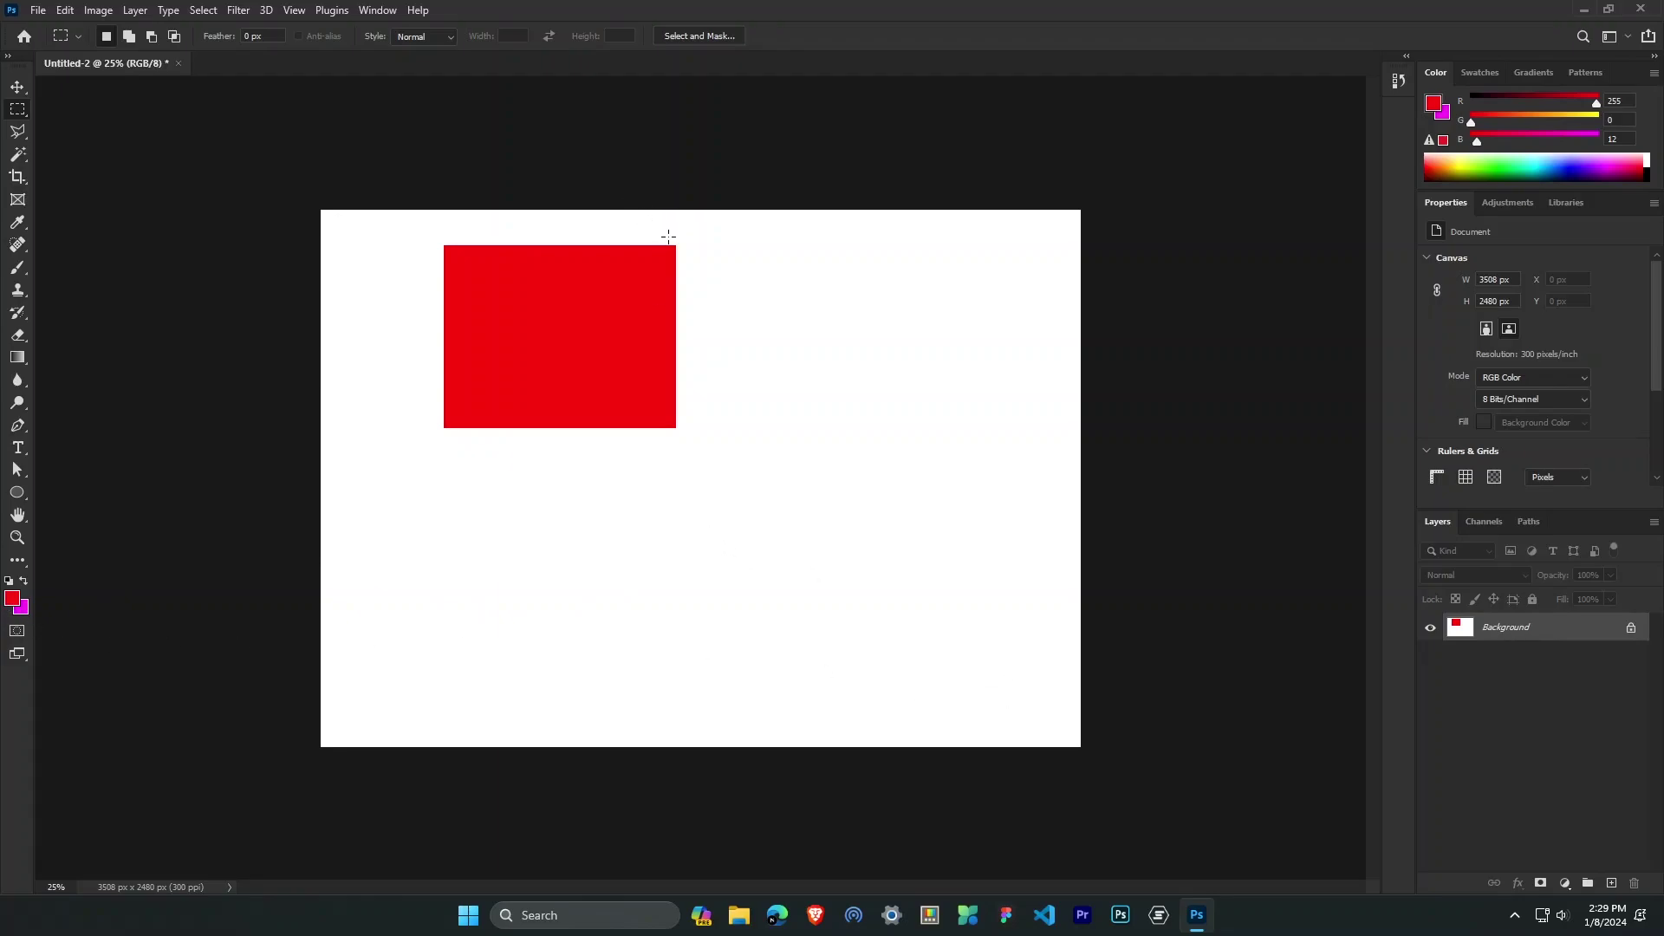
Reopen the Keyboard Shortcuts and Menus settings for Tools, view the shortcut of the 3D Material Eyedropper Tool, and close the settings.
{"action": "key", "text": "alt+shift+ctrl+k"}
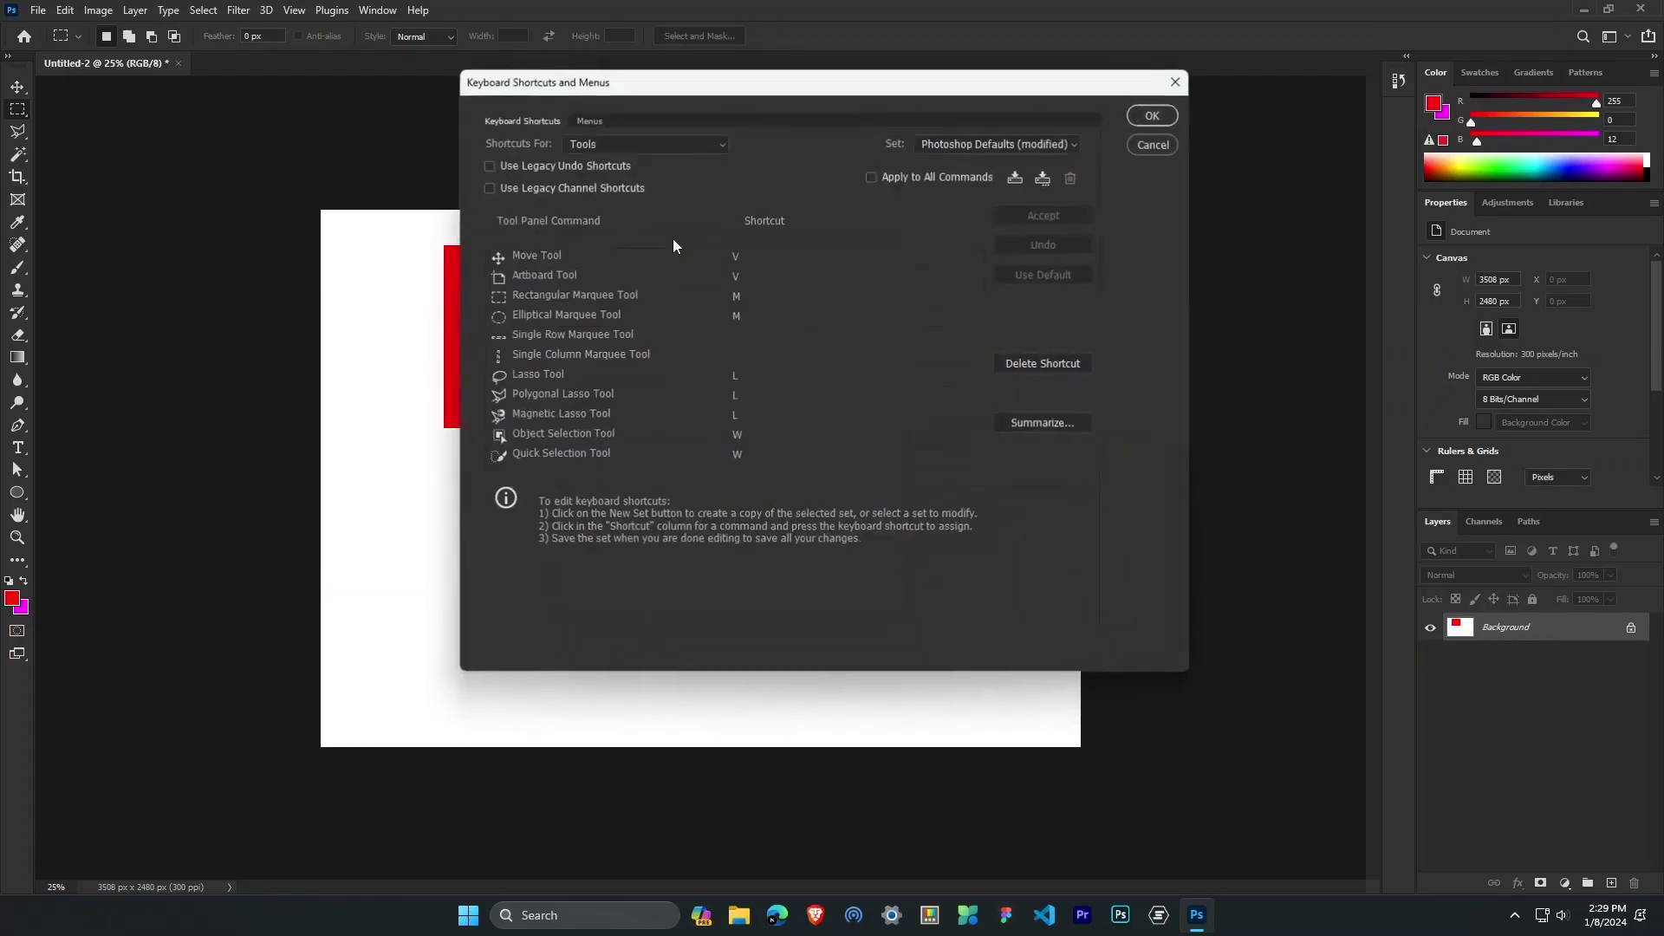
{"action": "scroll", "coordinate": [735, 384], "scroll_direction": "down", "scroll_amount": 5}
{"action": "left_click", "coordinate": [735, 384]}
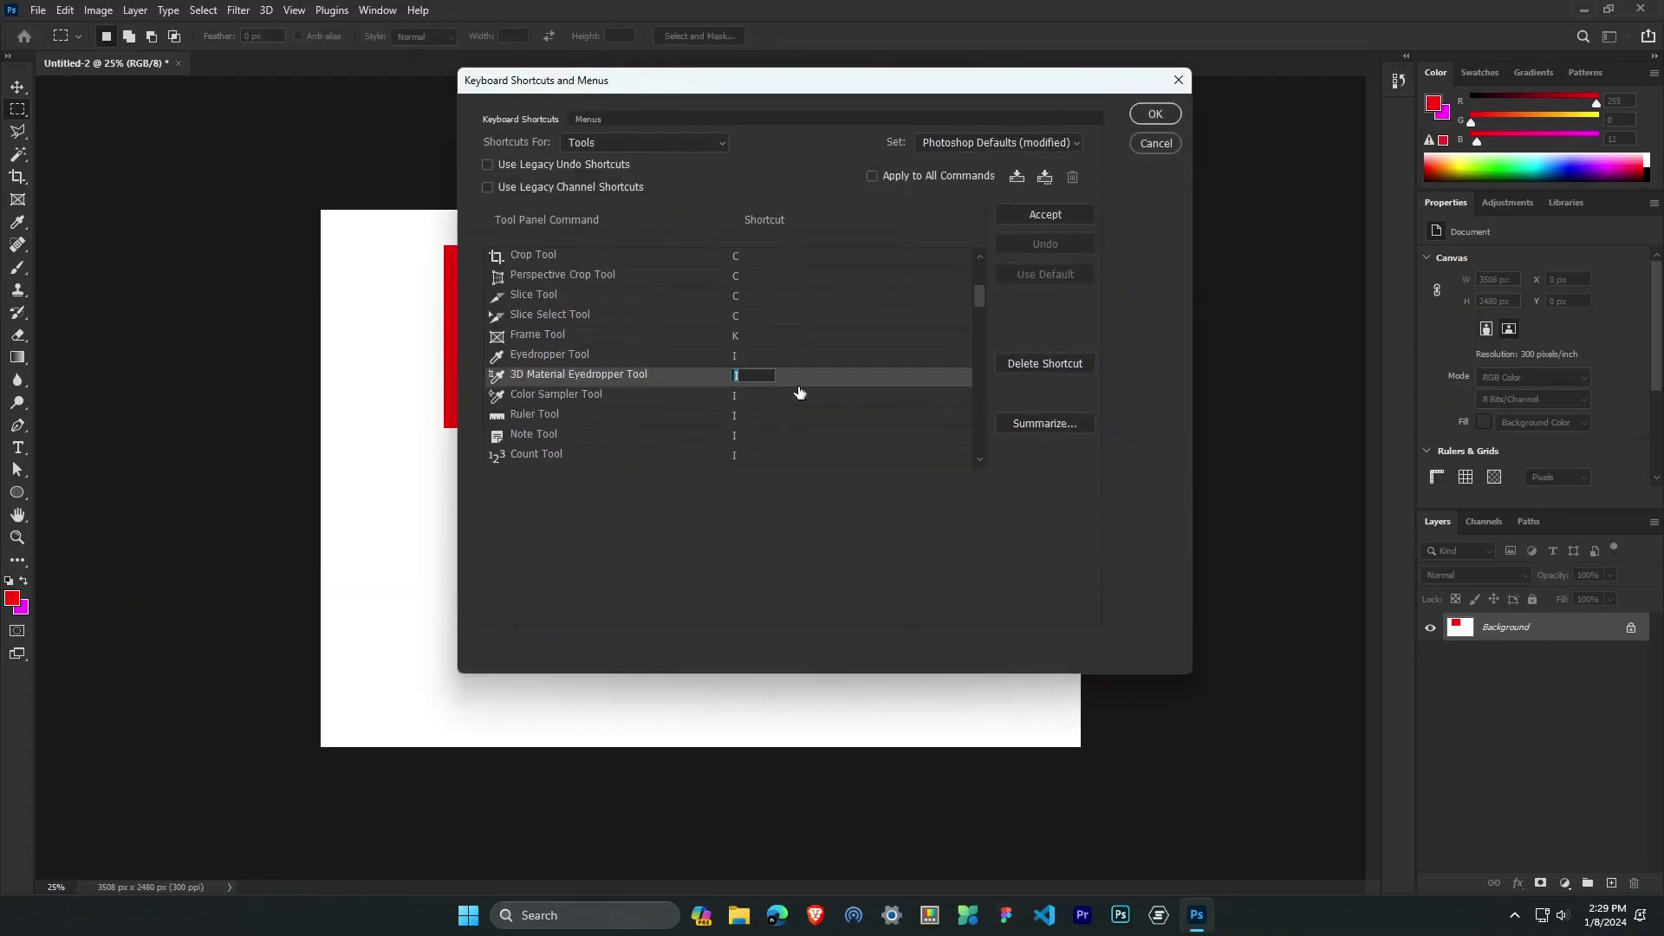
{"action": "left_click", "coordinate": [1146, 122]}
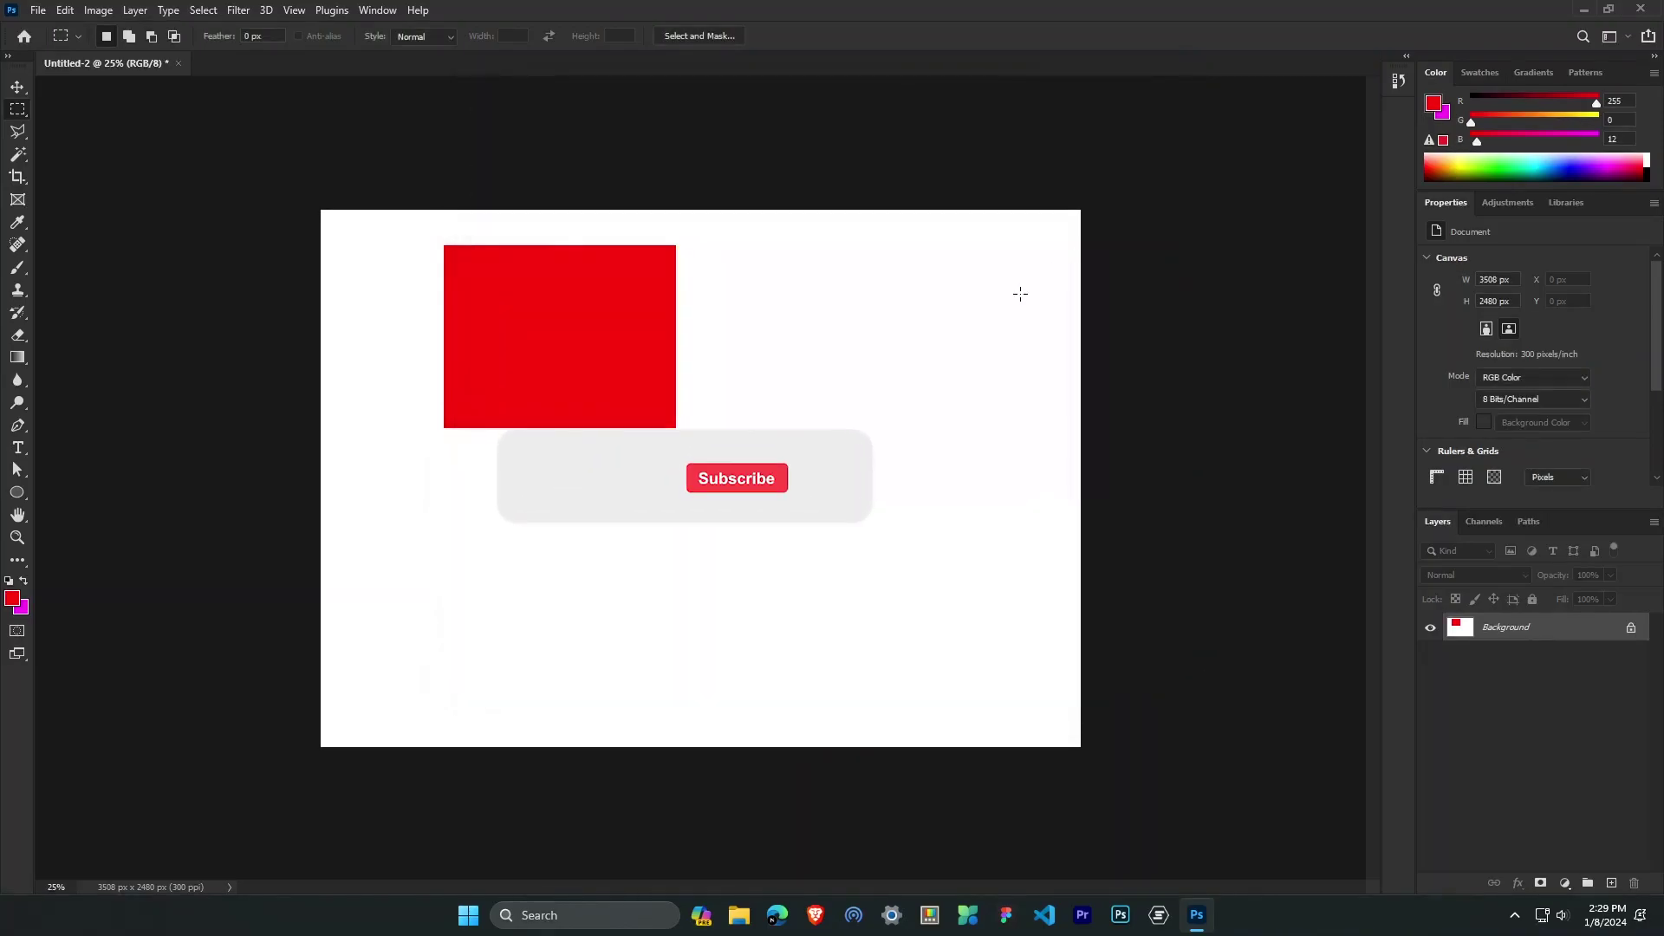